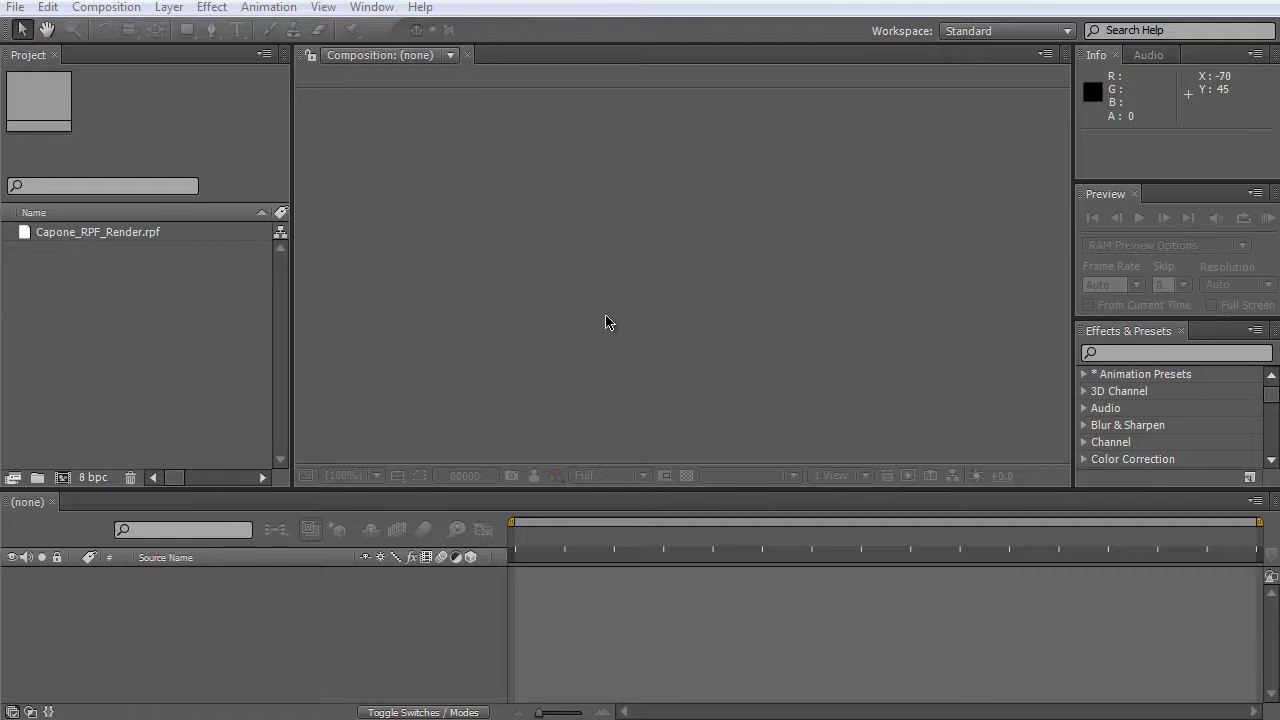
Open the Capone_RPF_Render.rpf footage for viewing and widen the project area to read its full list of stored channels.
click(150, 278)
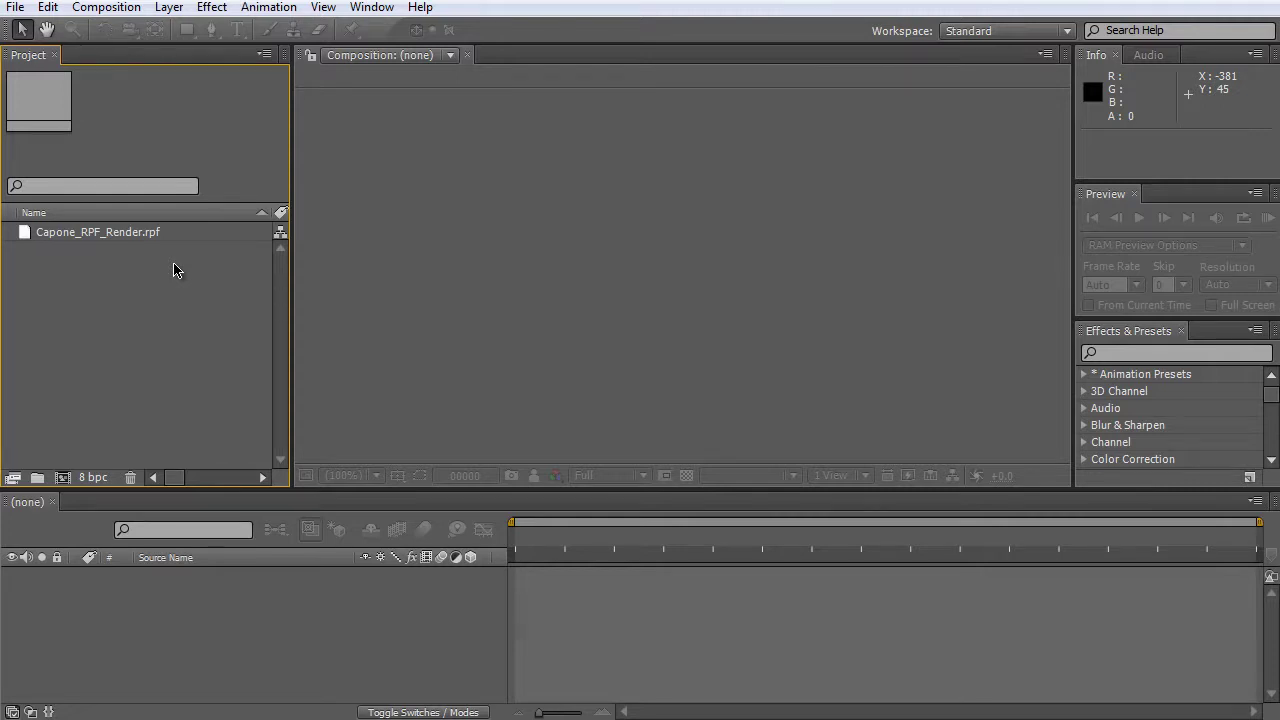
click(127, 243)
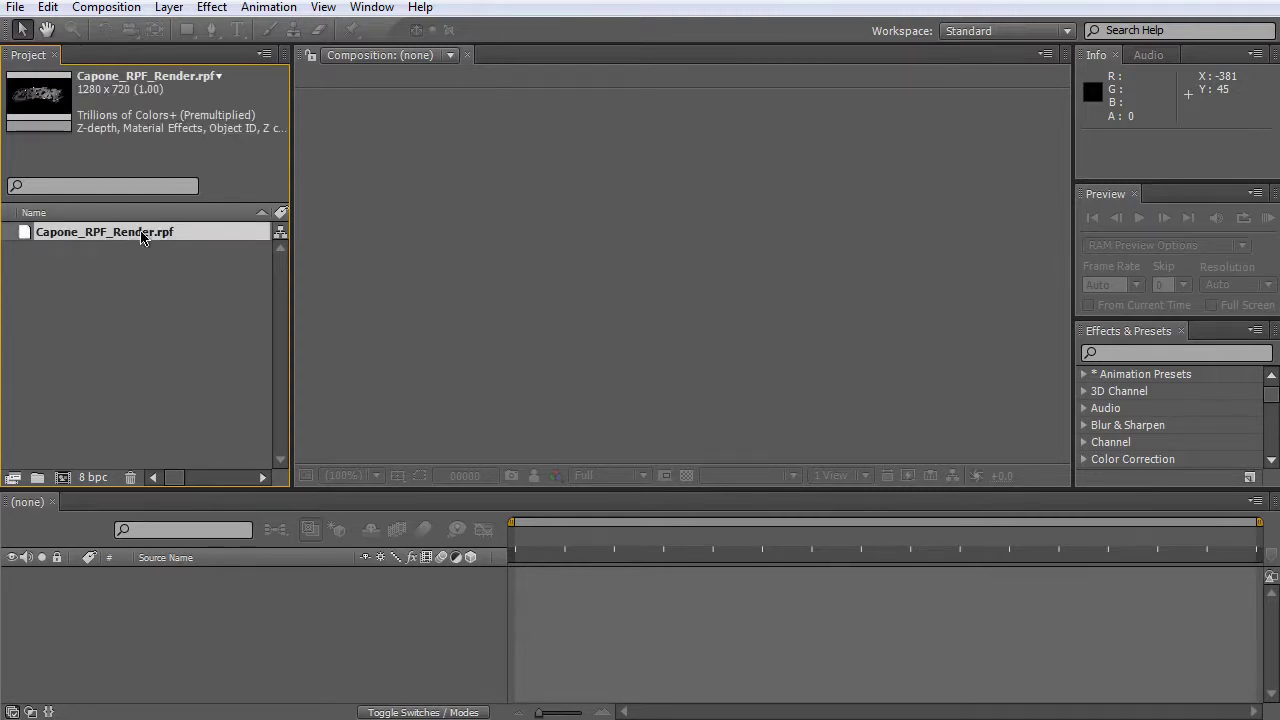
double_click(140, 232)
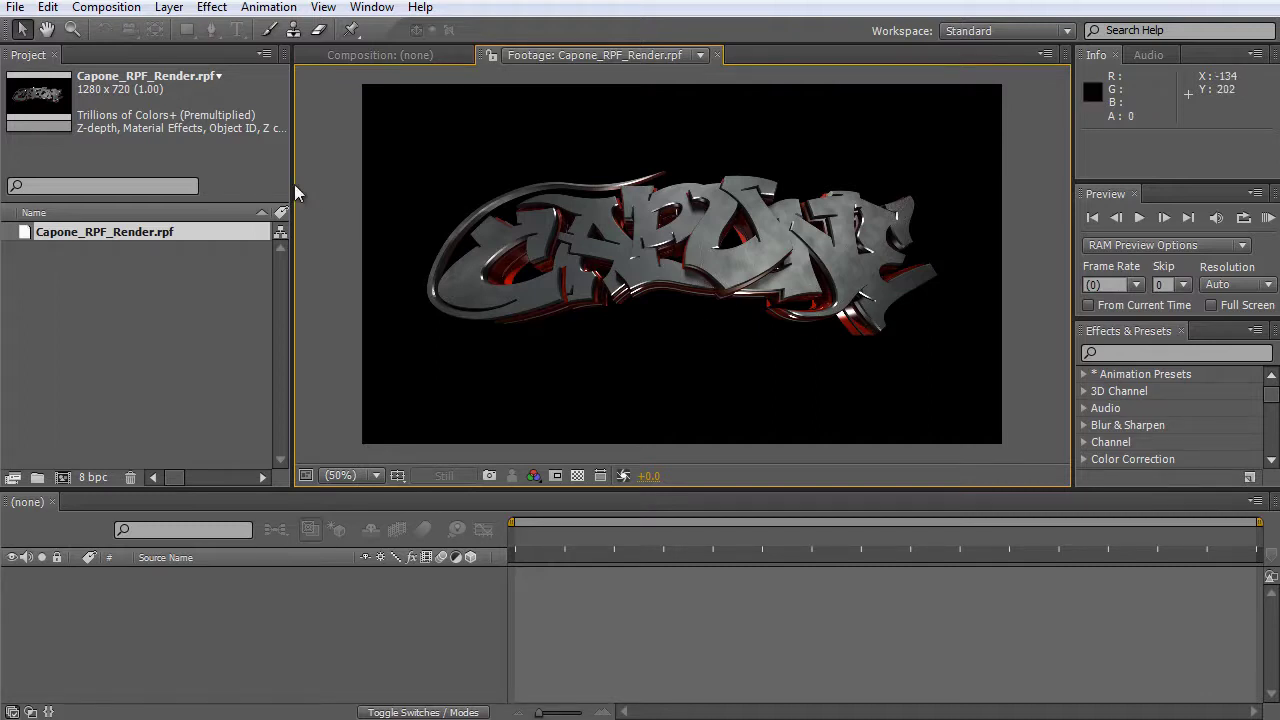
drag(294, 190, 381, 183)
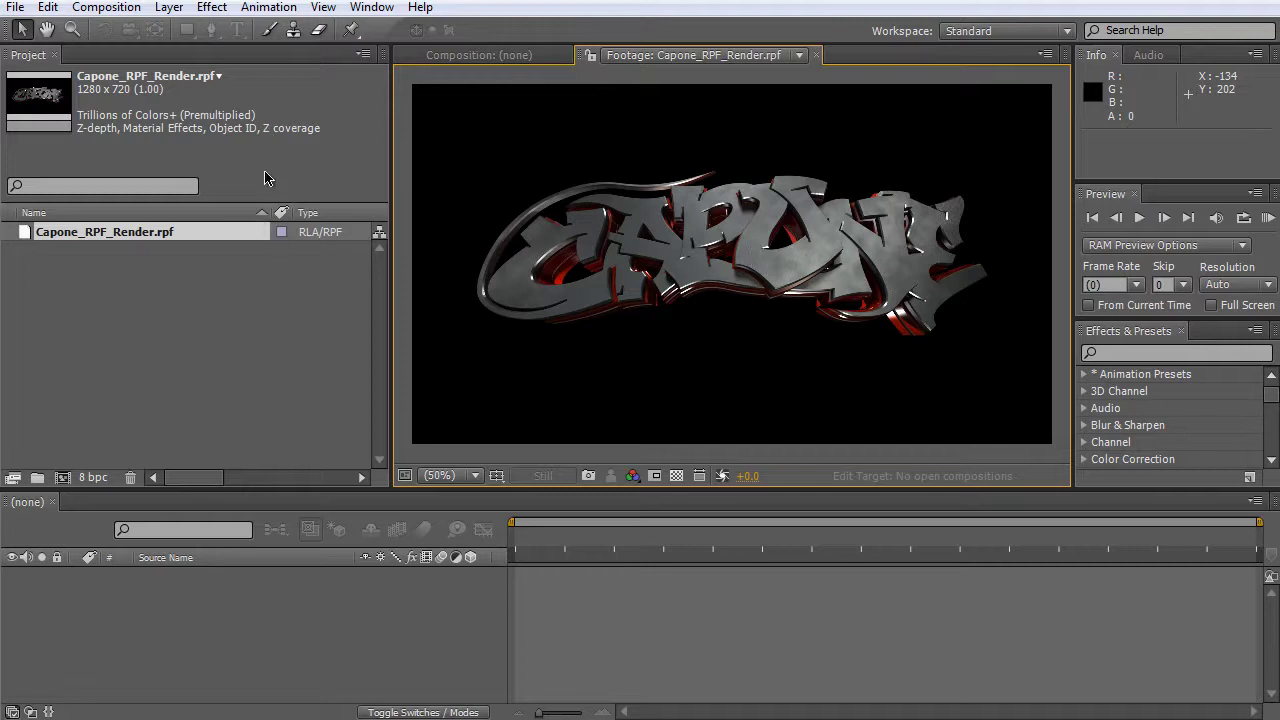
click(170, 140)
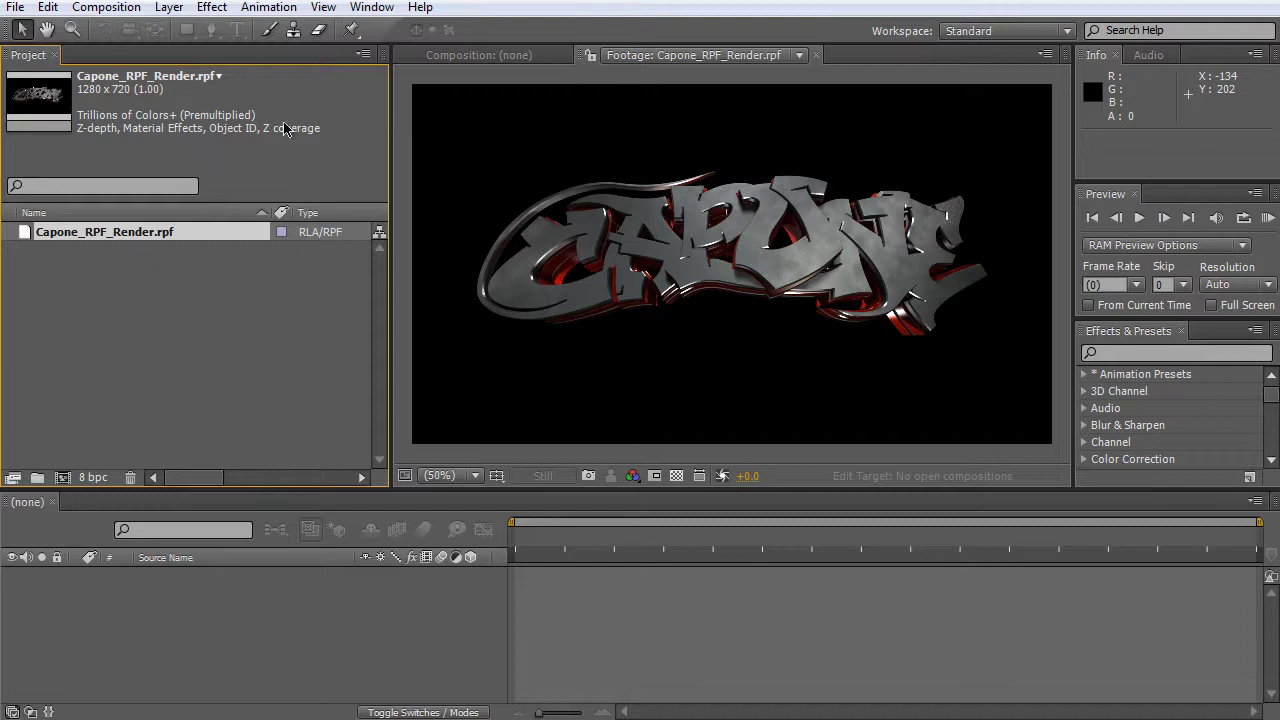
click(240, 254)
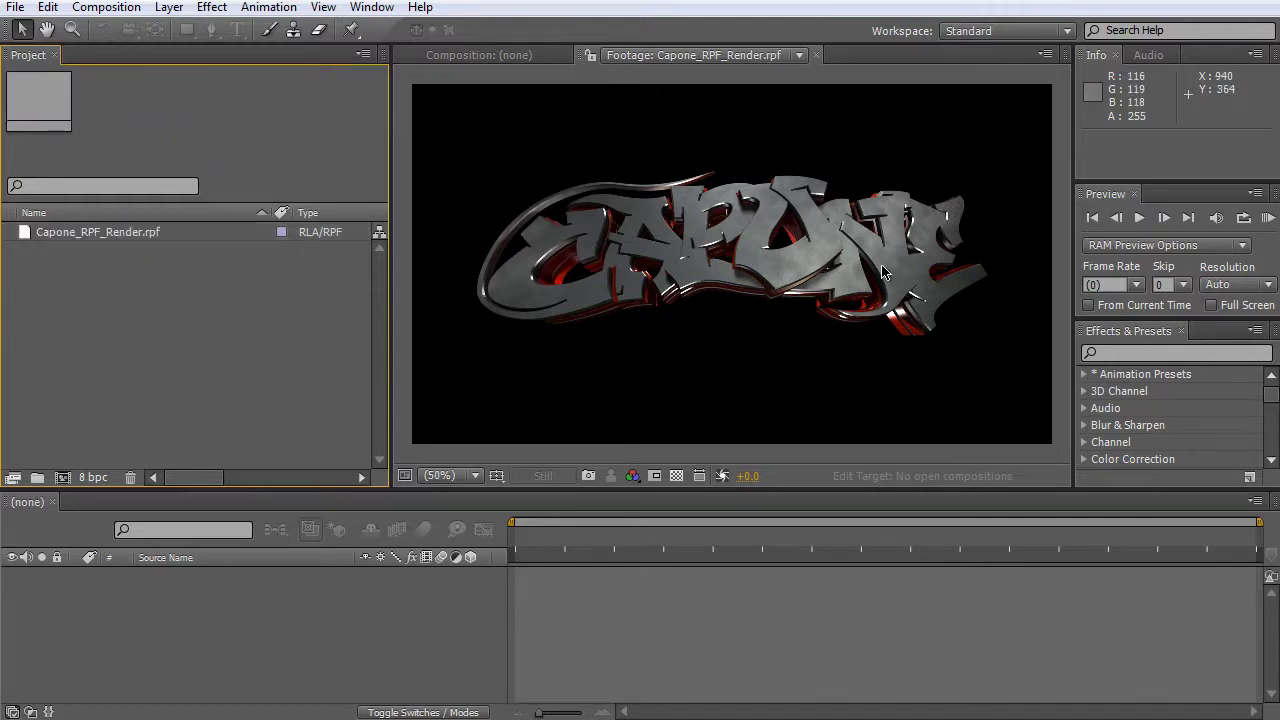
Create a new composition from Capone_RPF_Render.rpf and enlarge its viewing area.
click(78, 233)
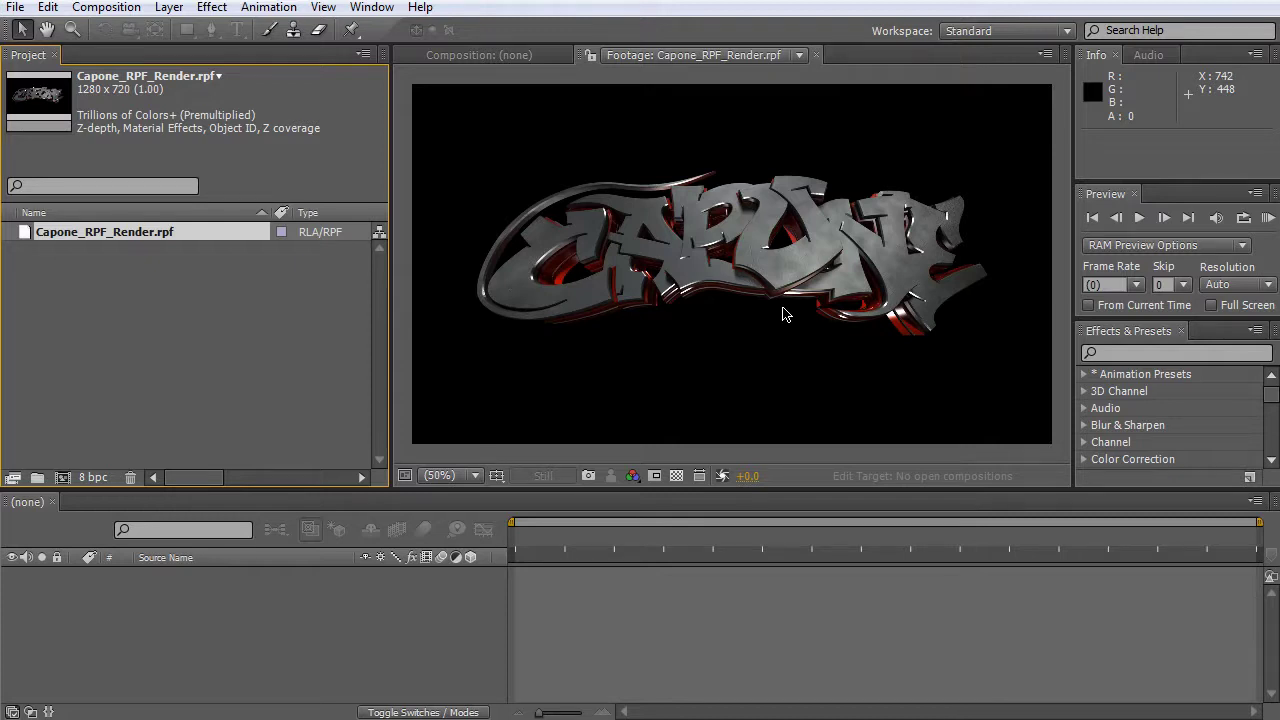
drag(158, 237, 62, 480)
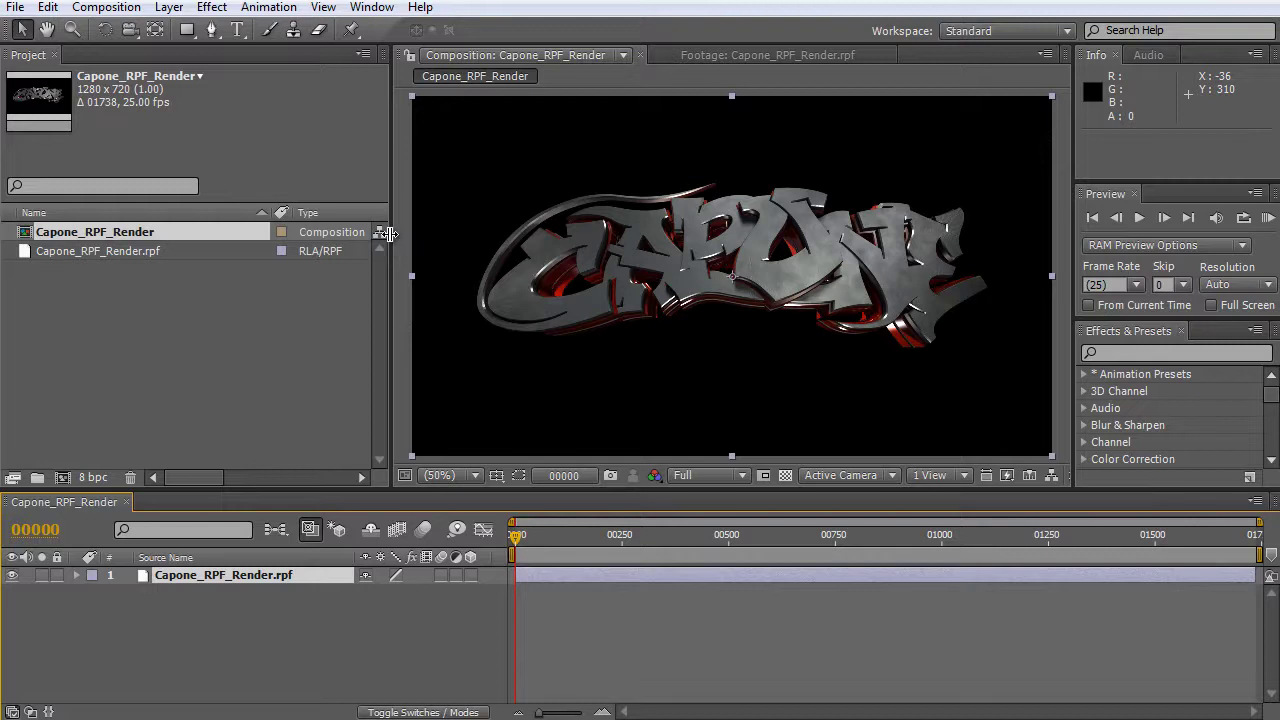
drag(388, 233, 290, 233)
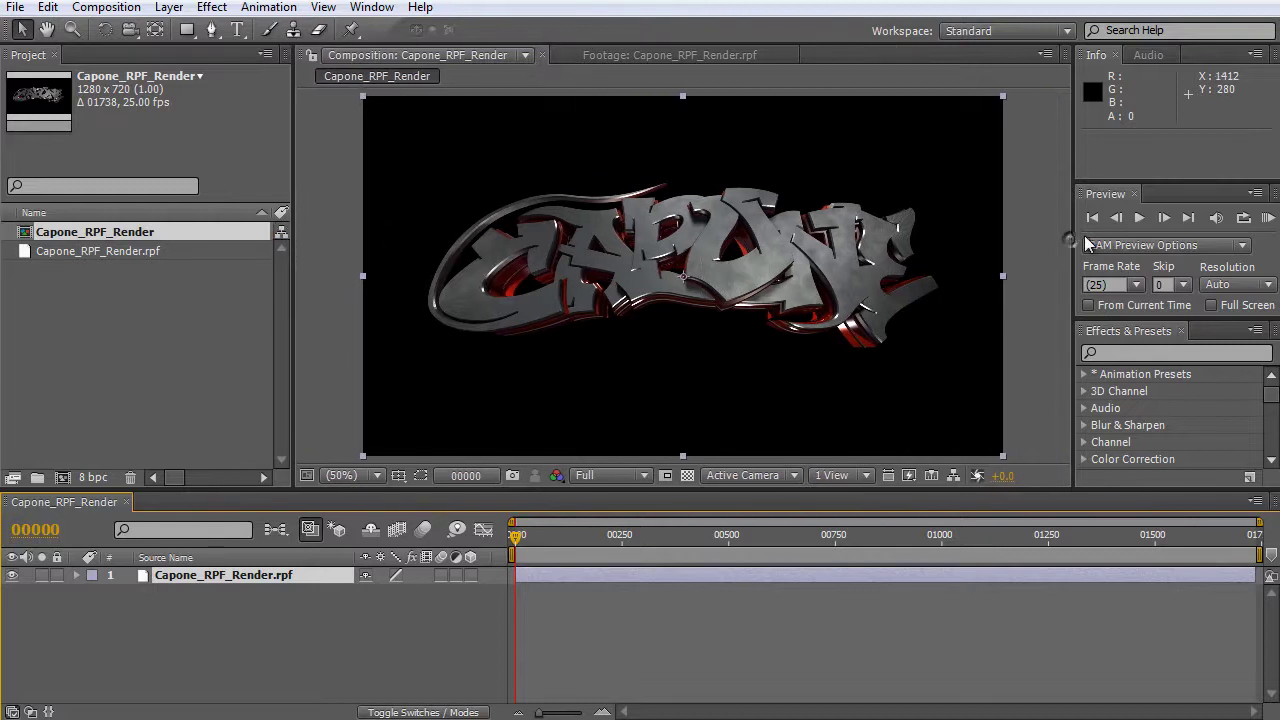
drag(1075, 245, 1205, 245)
key(slash)
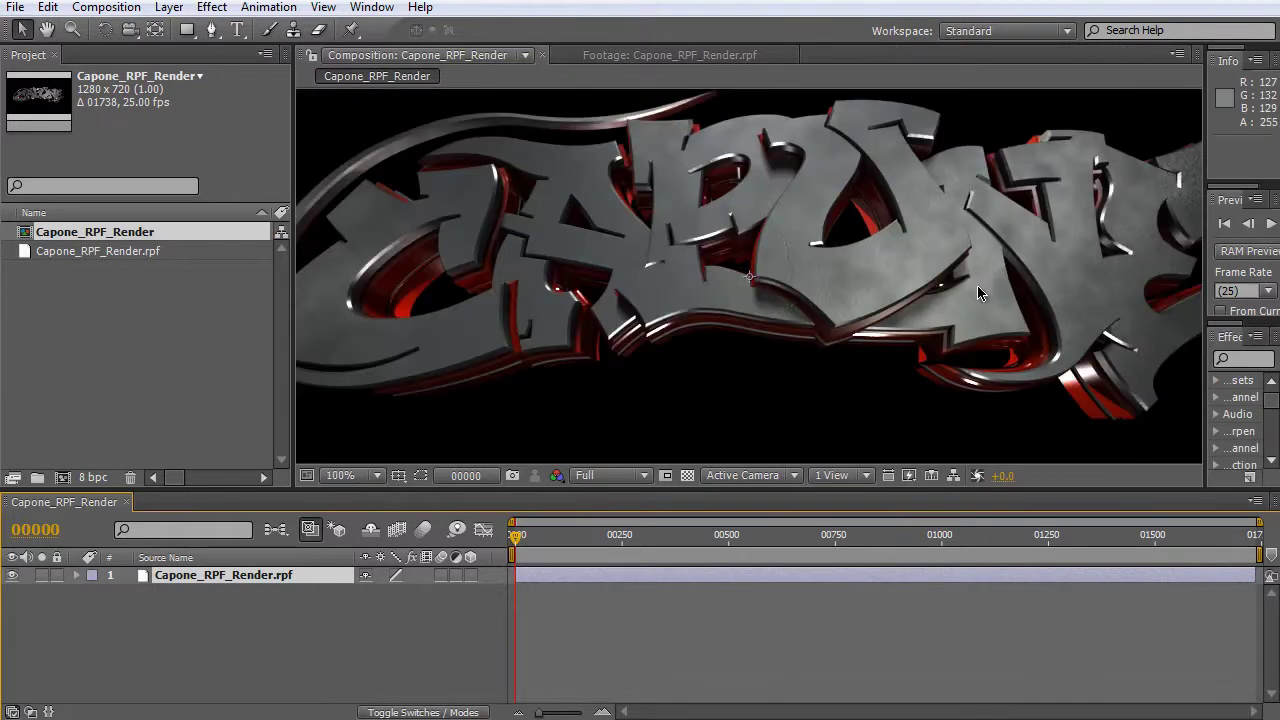
Apply the ID Matte 3D Channel effect to the Capone_RPF_Render.rpf layer.
click(279, 630)
click(240, 576)
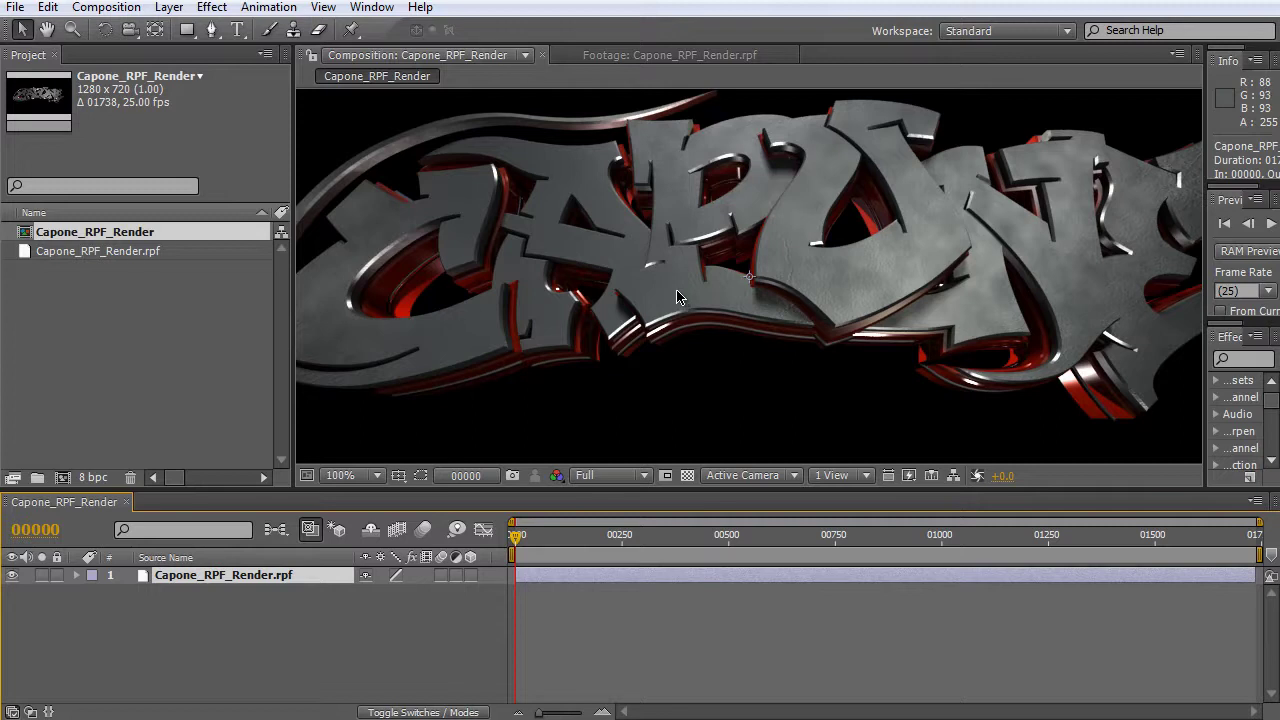
click(104, 254)
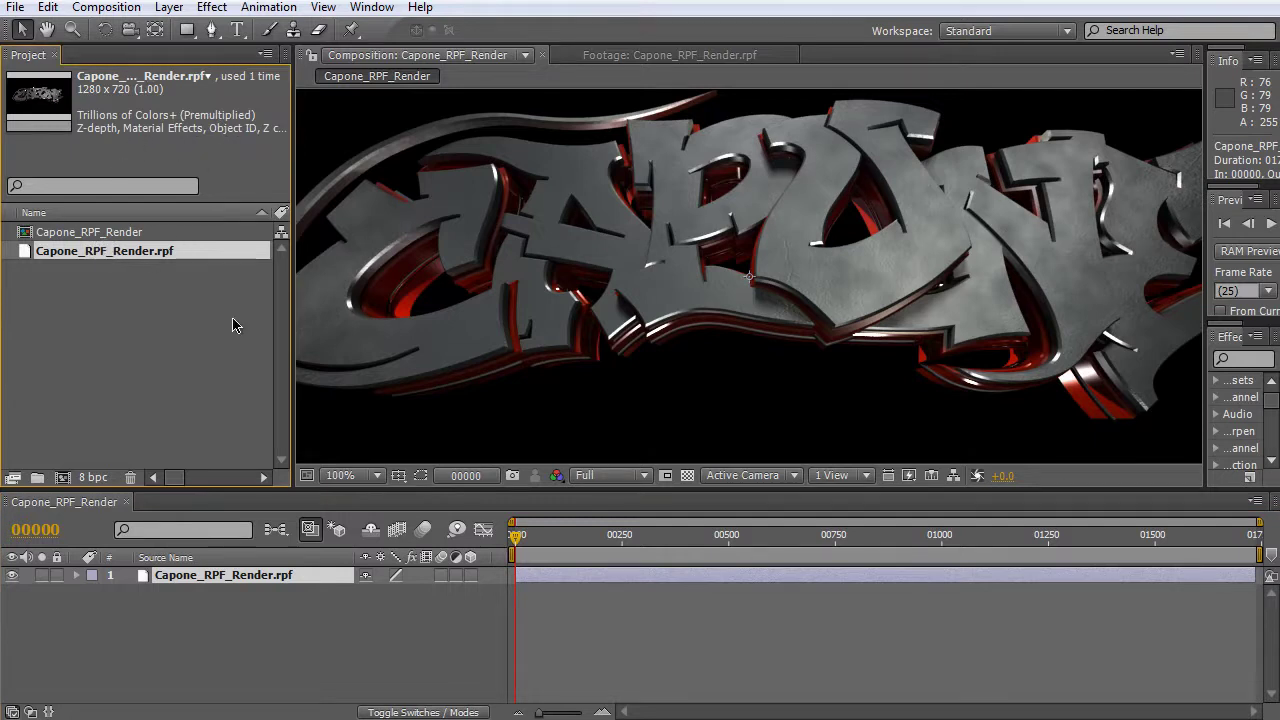
click(205, 604)
click(214, 586)
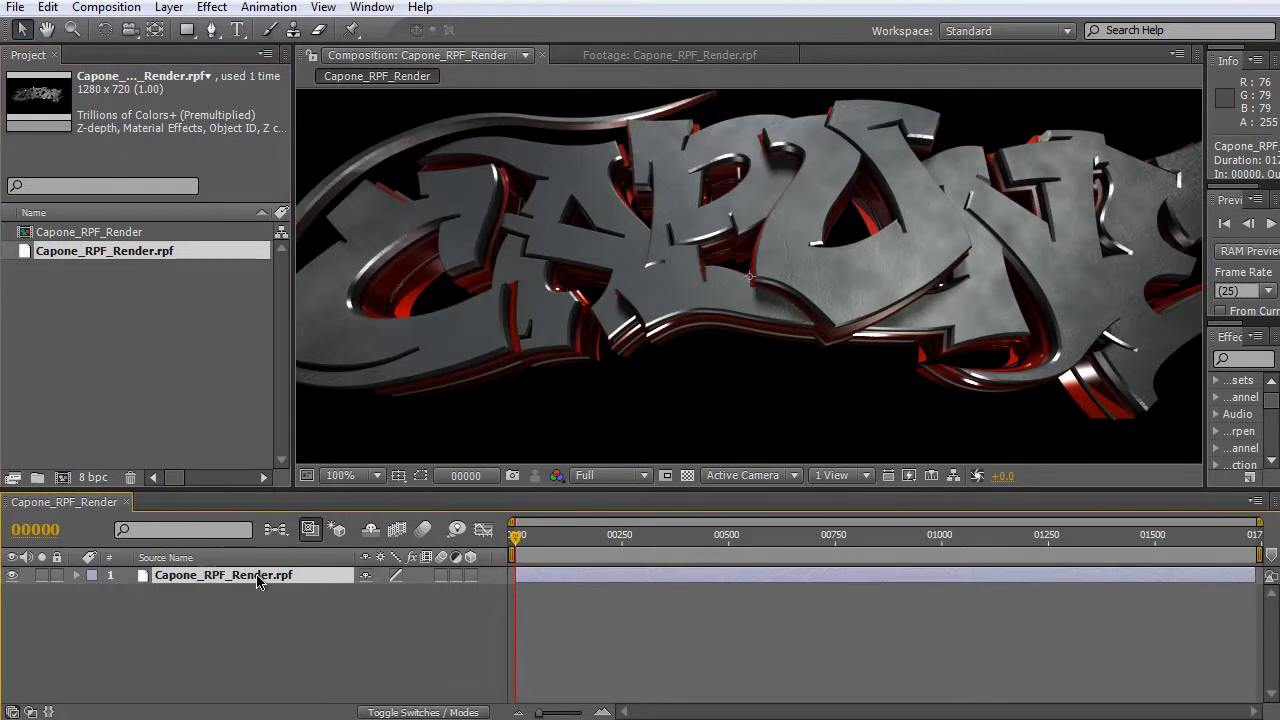
key(F3)
right_click(161, 137)
mouse_move(257, 192)
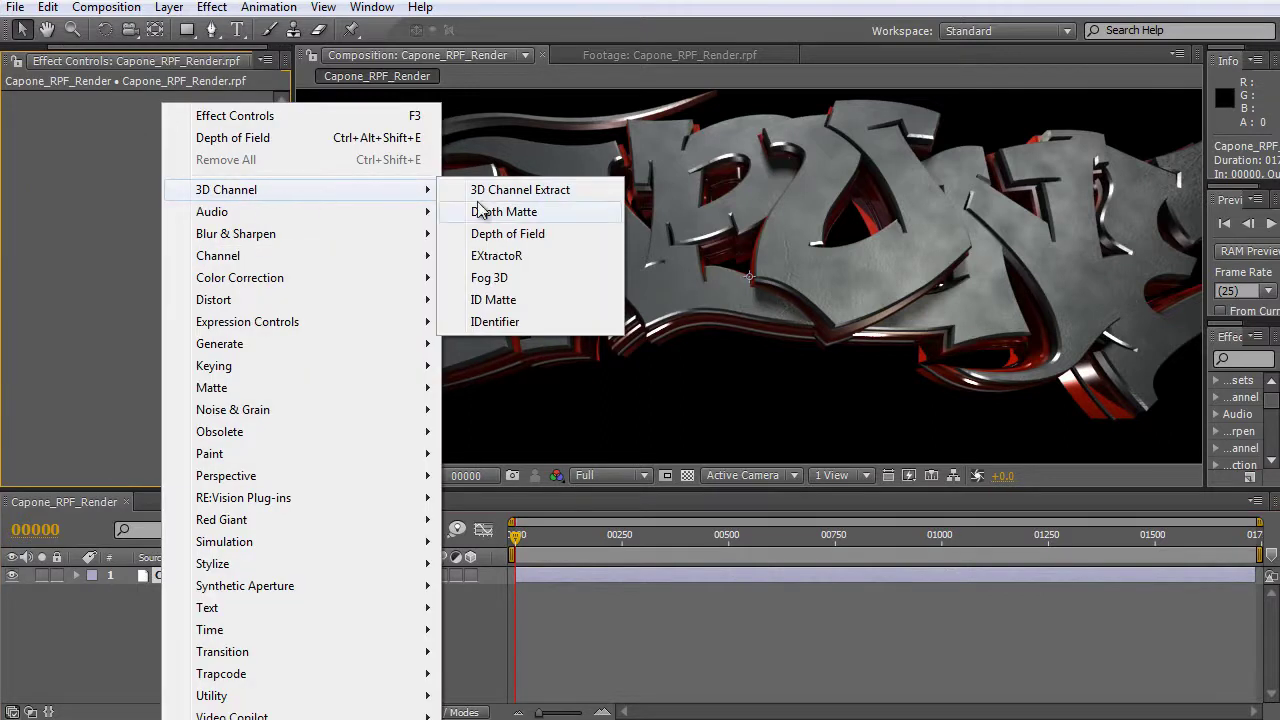
click(512, 301)
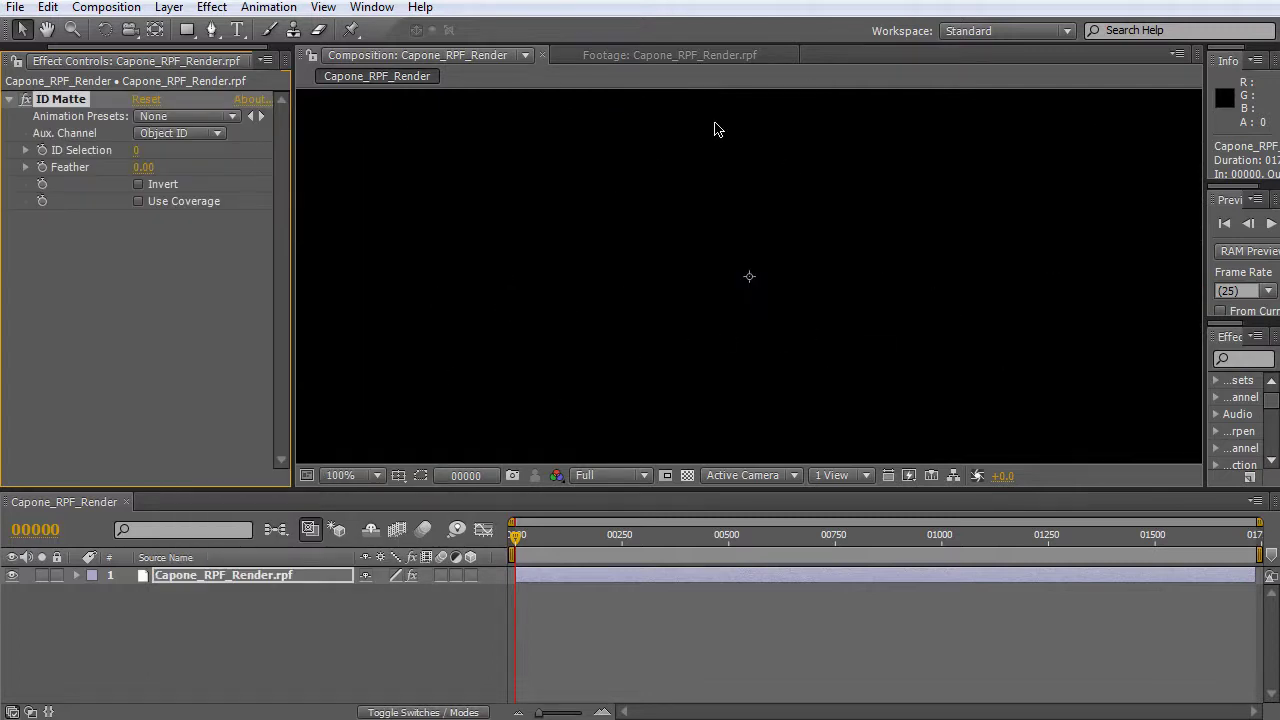
Step the ID Matte's ID Selection up through 5 and 6 to 7 and inspect the isolated parts up close.
click(687, 475)
scroll(828, 420, down, 4)
scroll(803, 374, up, 2)
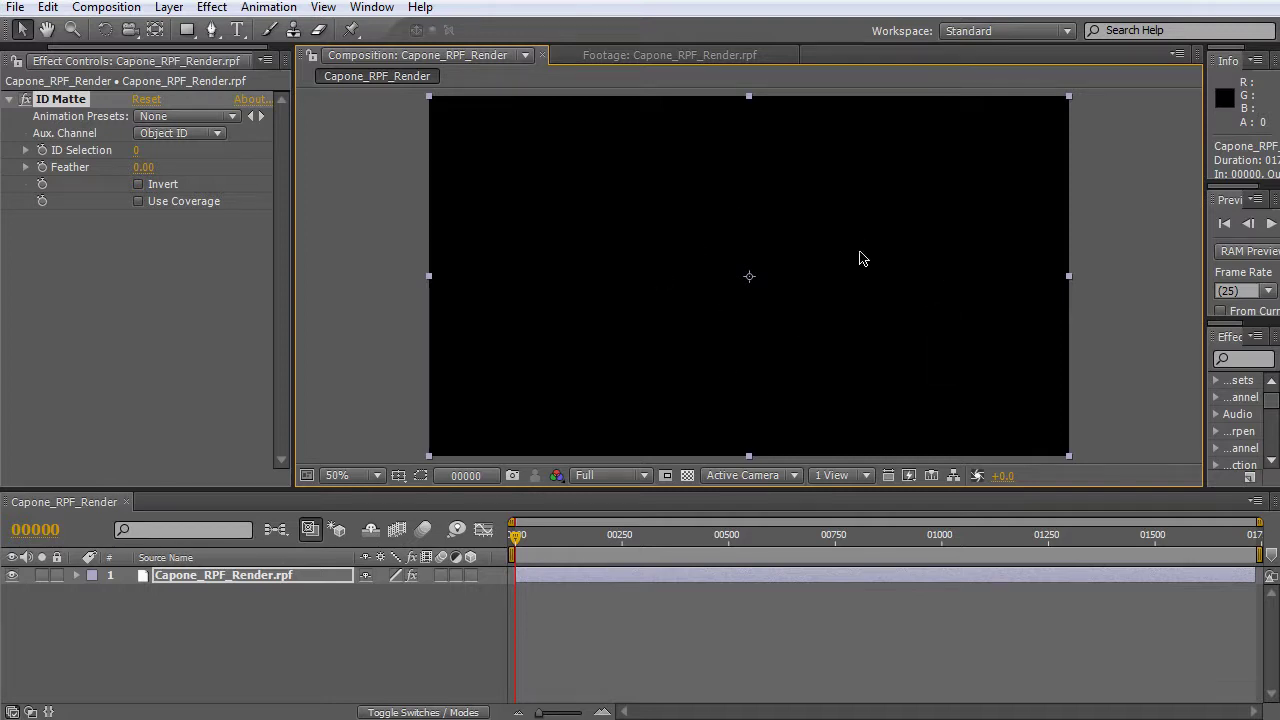
click(136, 150)
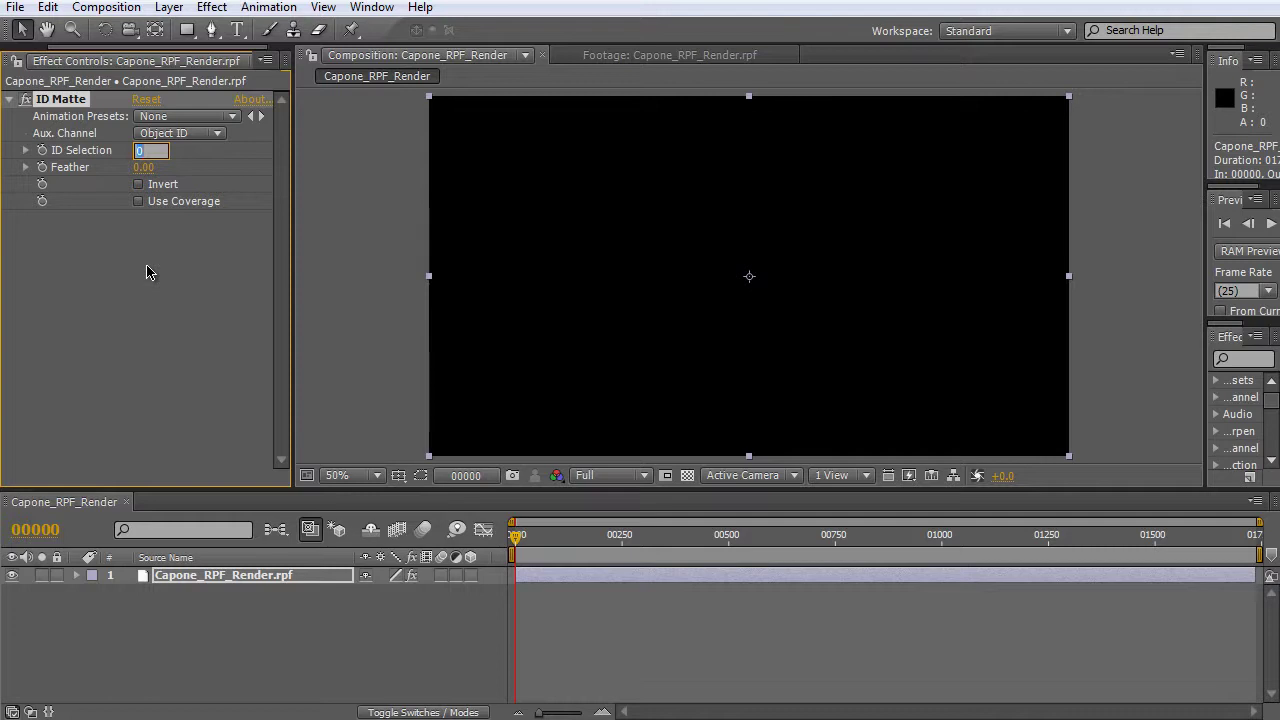
key(Up)
key(Up)
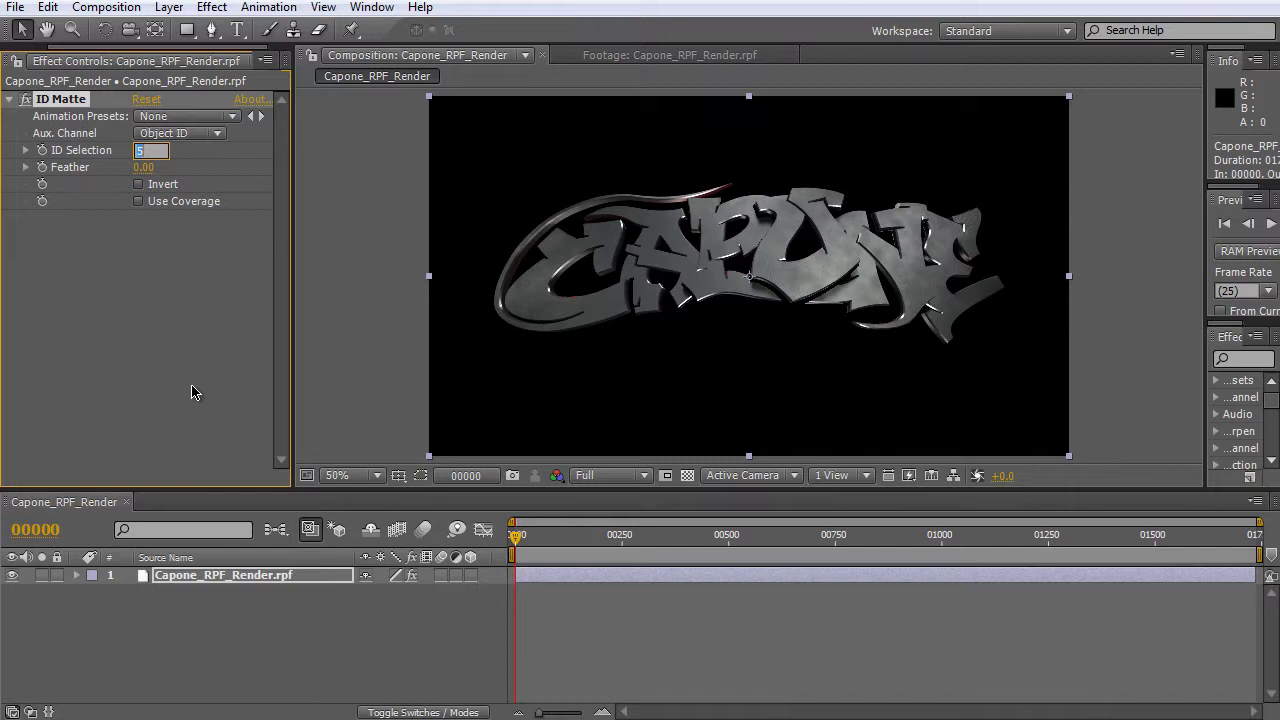
key(Up)
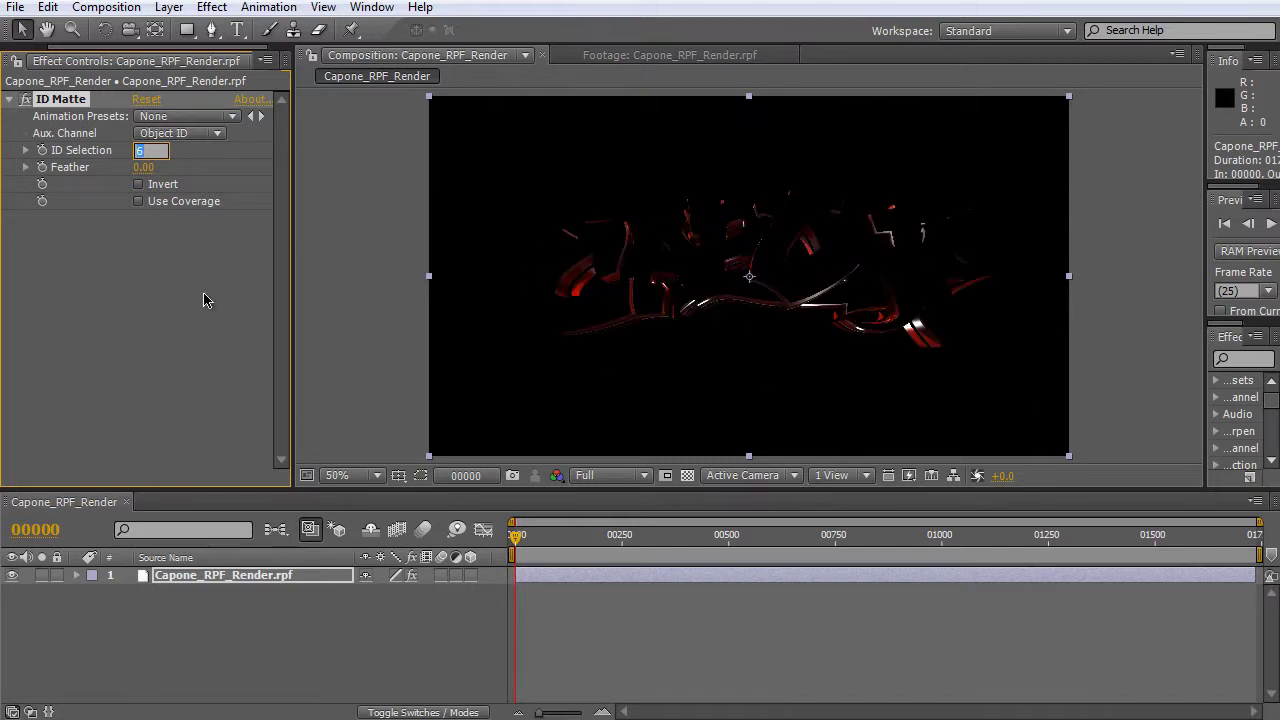
key(Up)
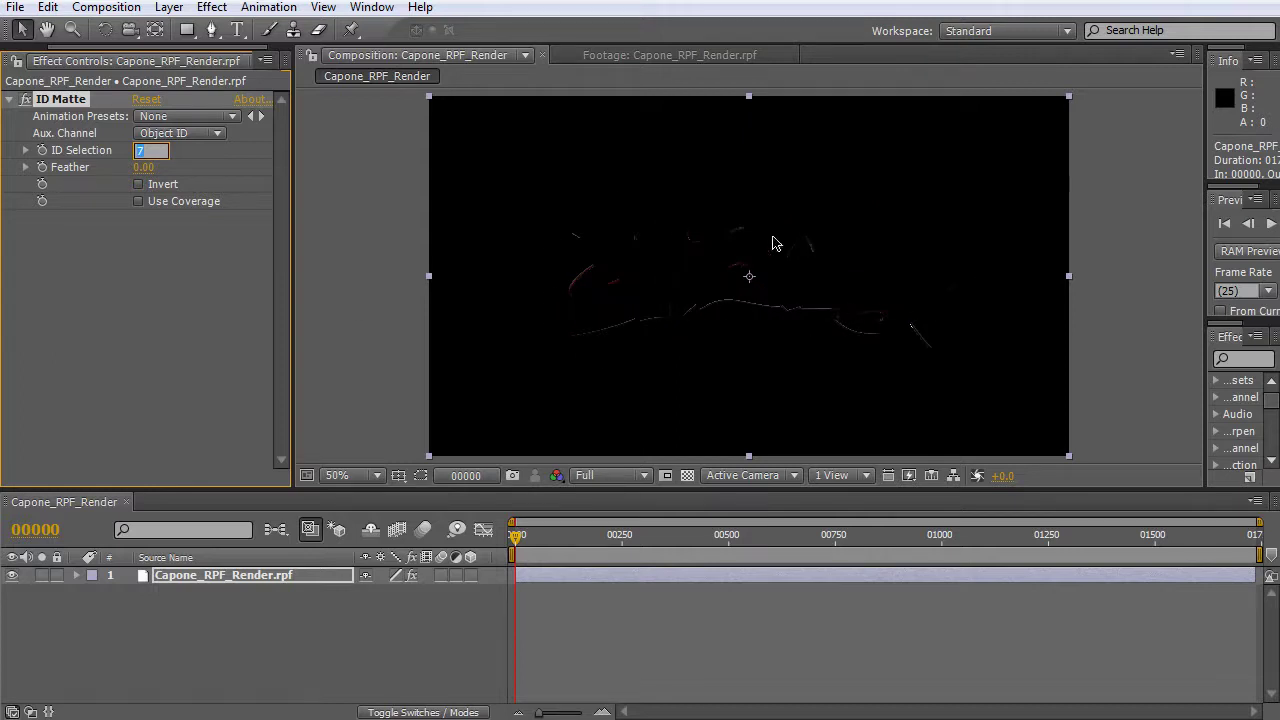
key(period)
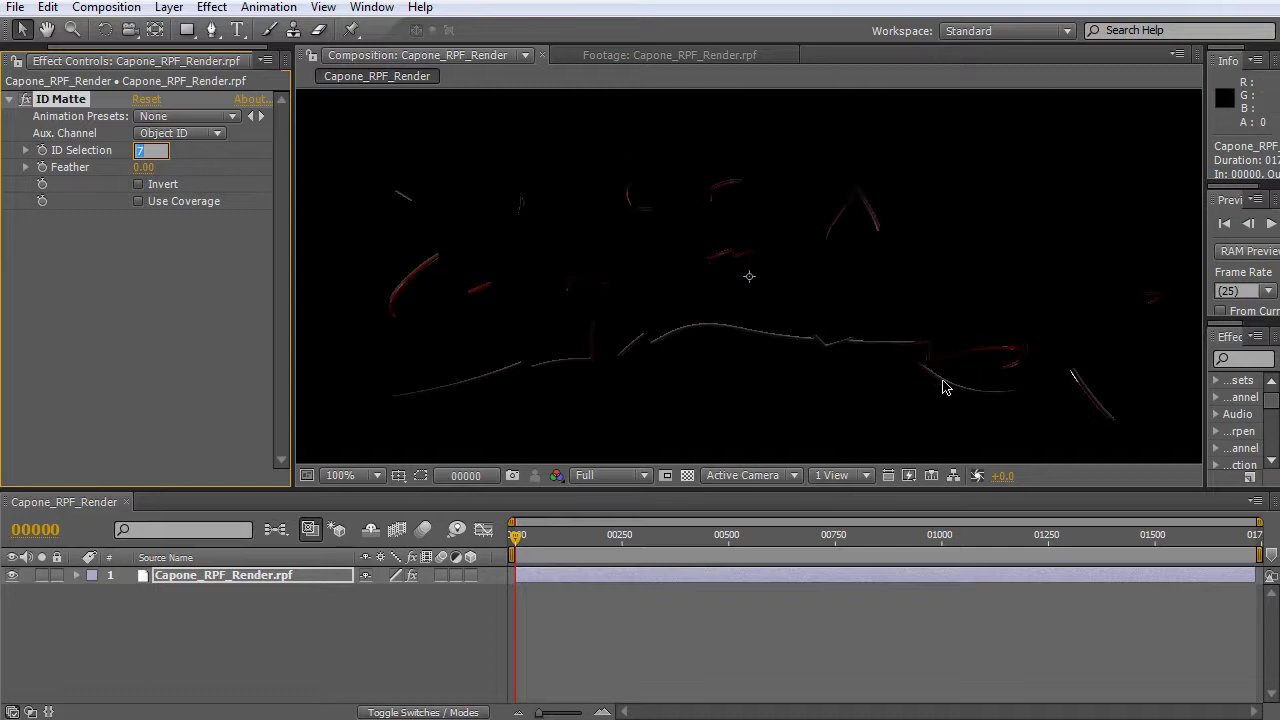
key(period)
key(comma)
key(comma)
key(period)
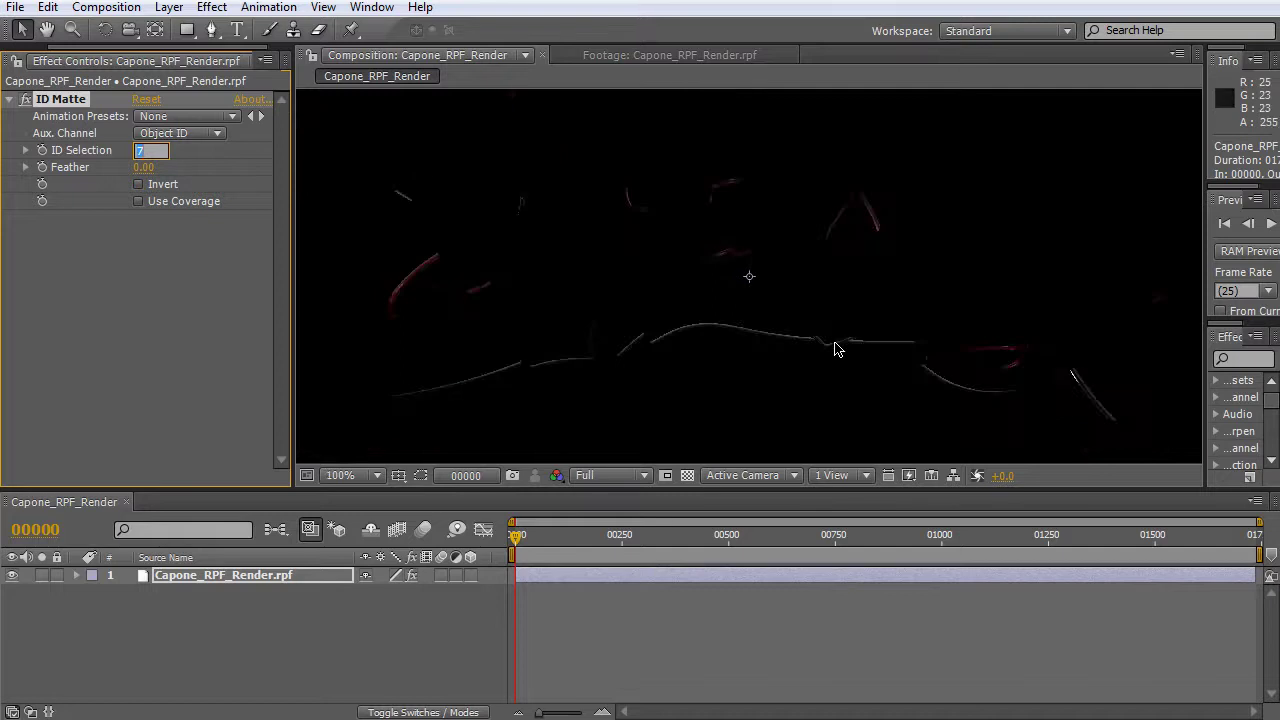
key(comma)
Duplicate the Capone_RPF_Render.rpf layer in the composition.
click(168, 610)
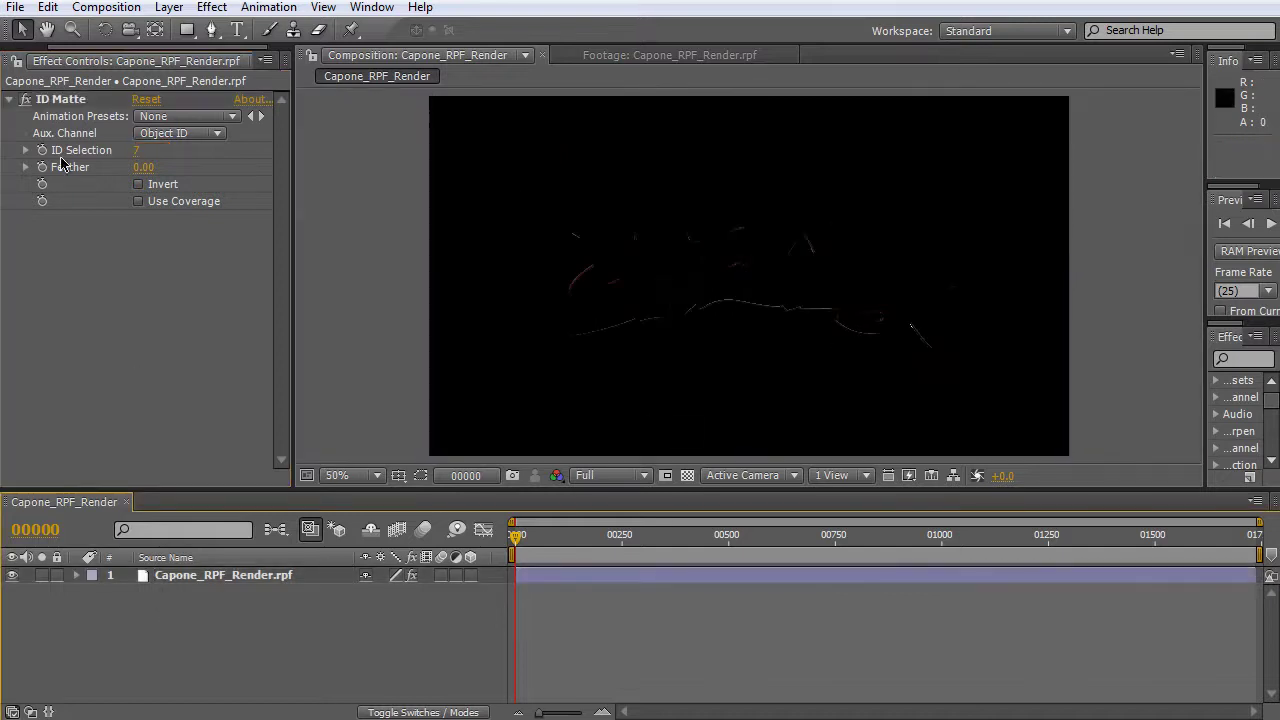
click(238, 578)
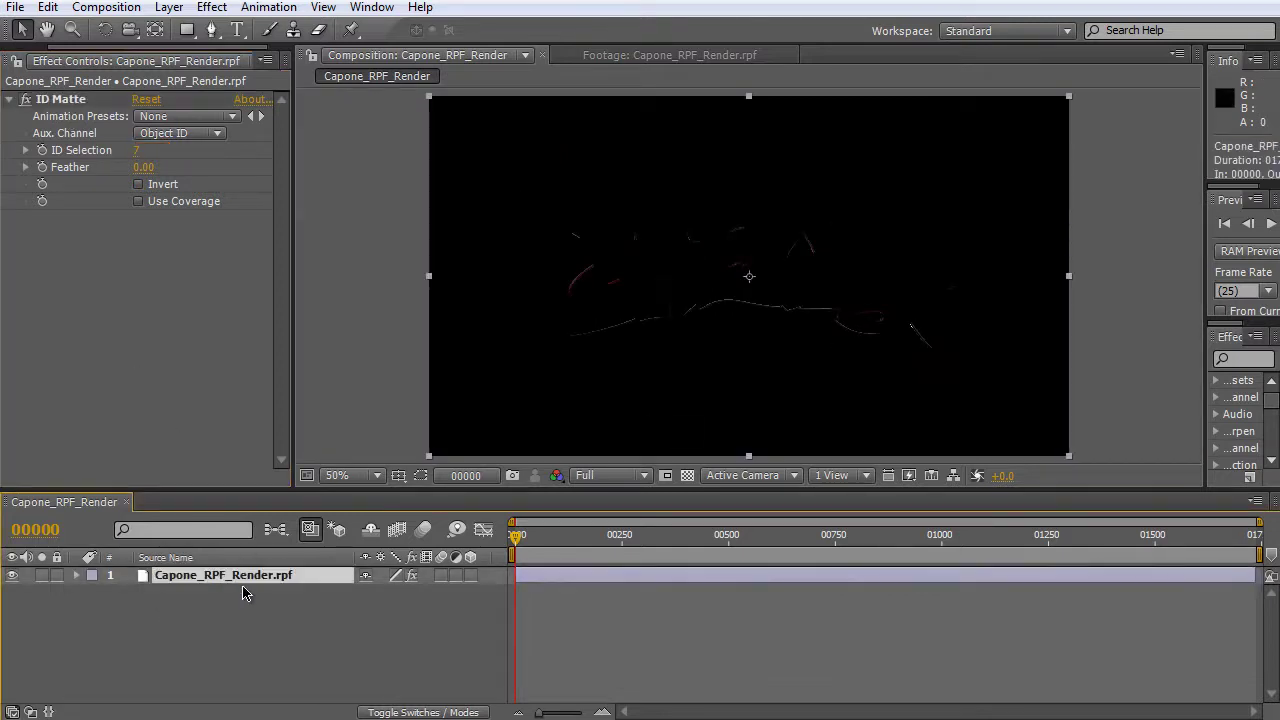
key(ctrl+d)
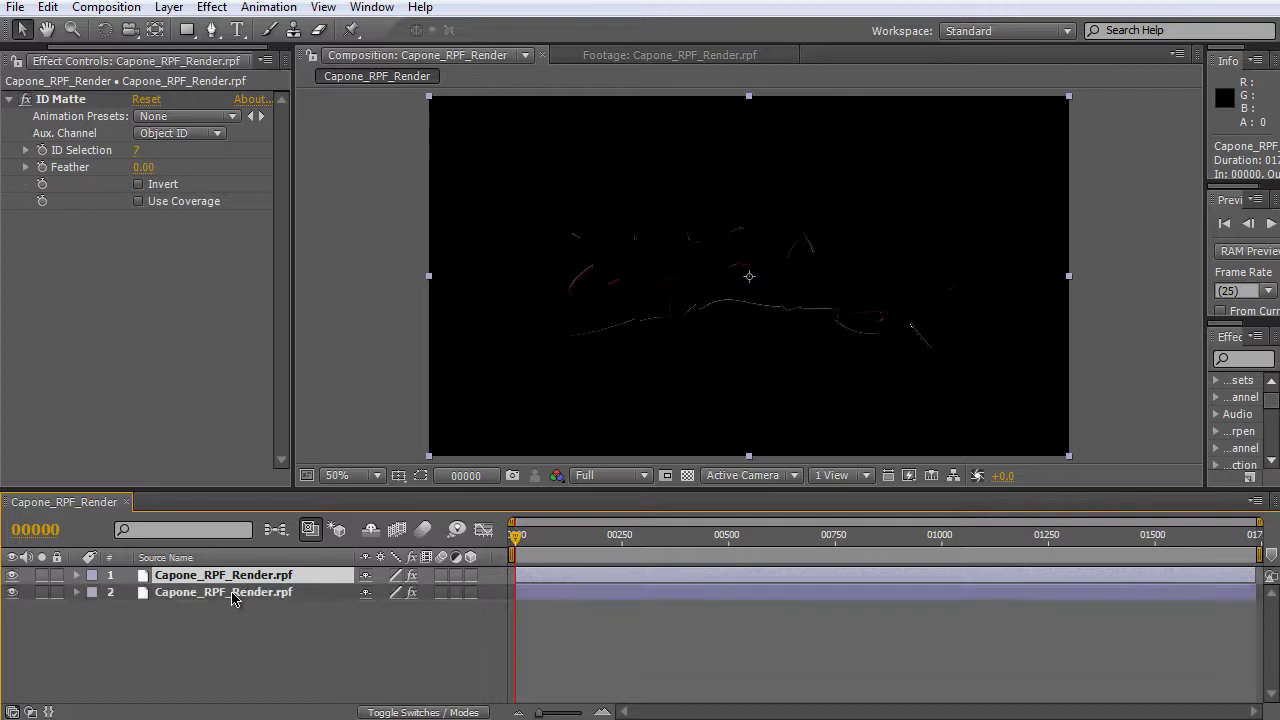
Remove the ID Matte effect from the lower copy of the render layer and hide that layer.
click(232, 596)
click(62, 101)
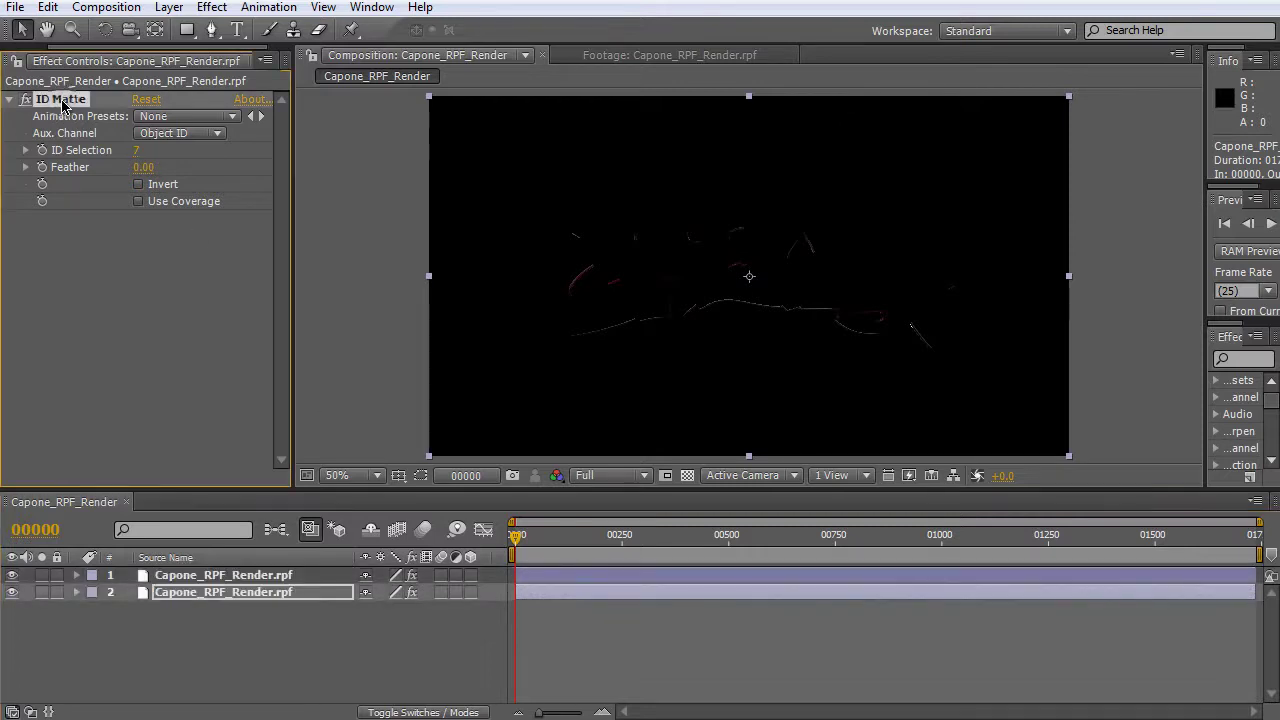
key(Delete)
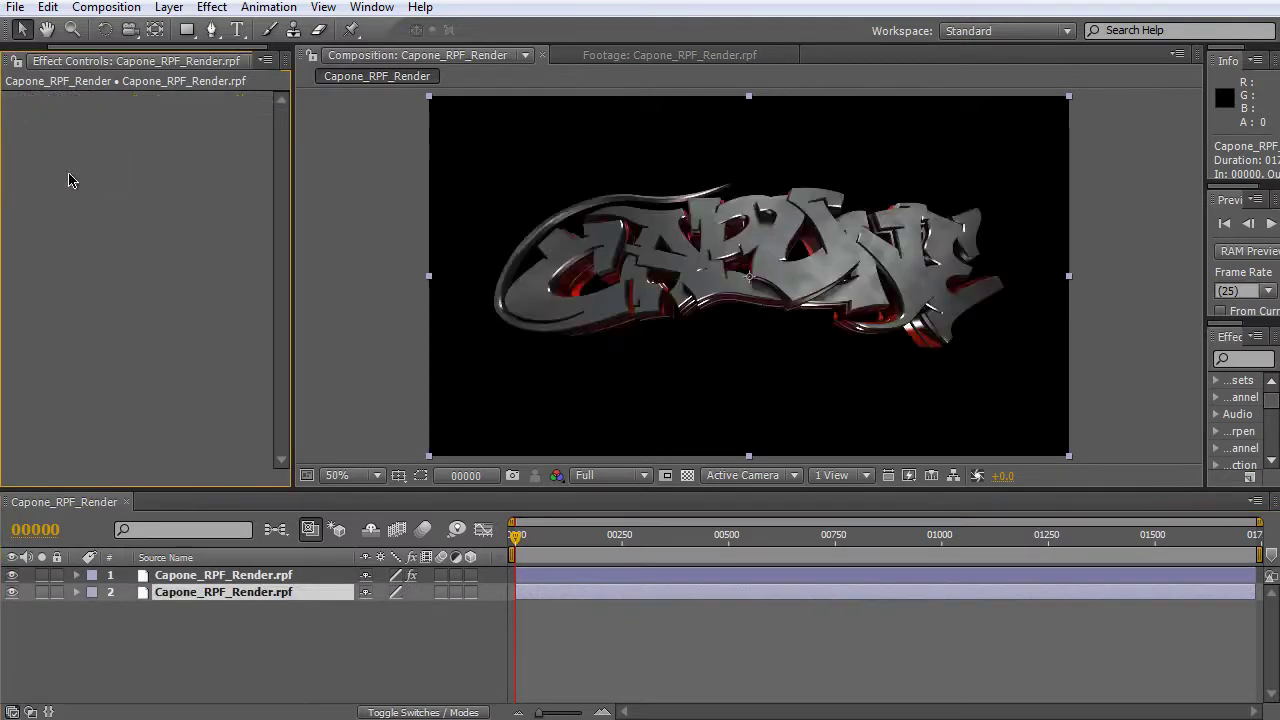
click(12, 593)
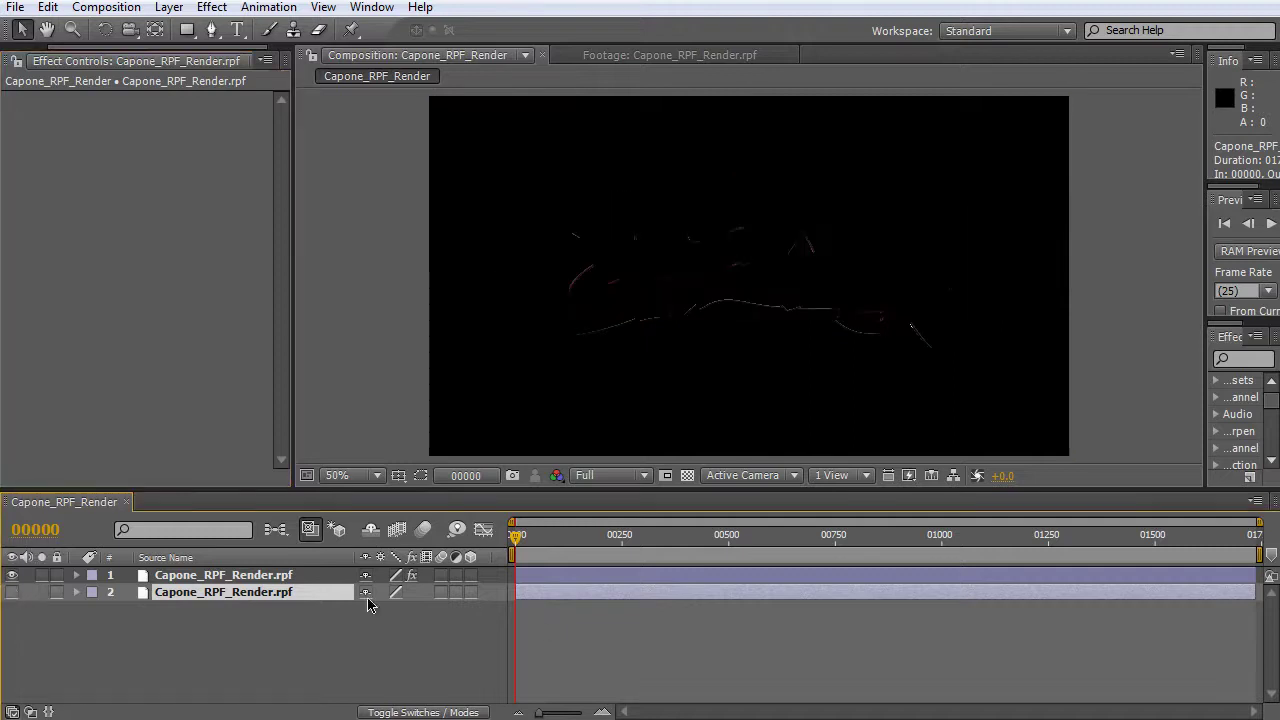
Set the ID Matte's ID Selection to 5 on the upper render layer.
click(266, 578)
click(137, 150)
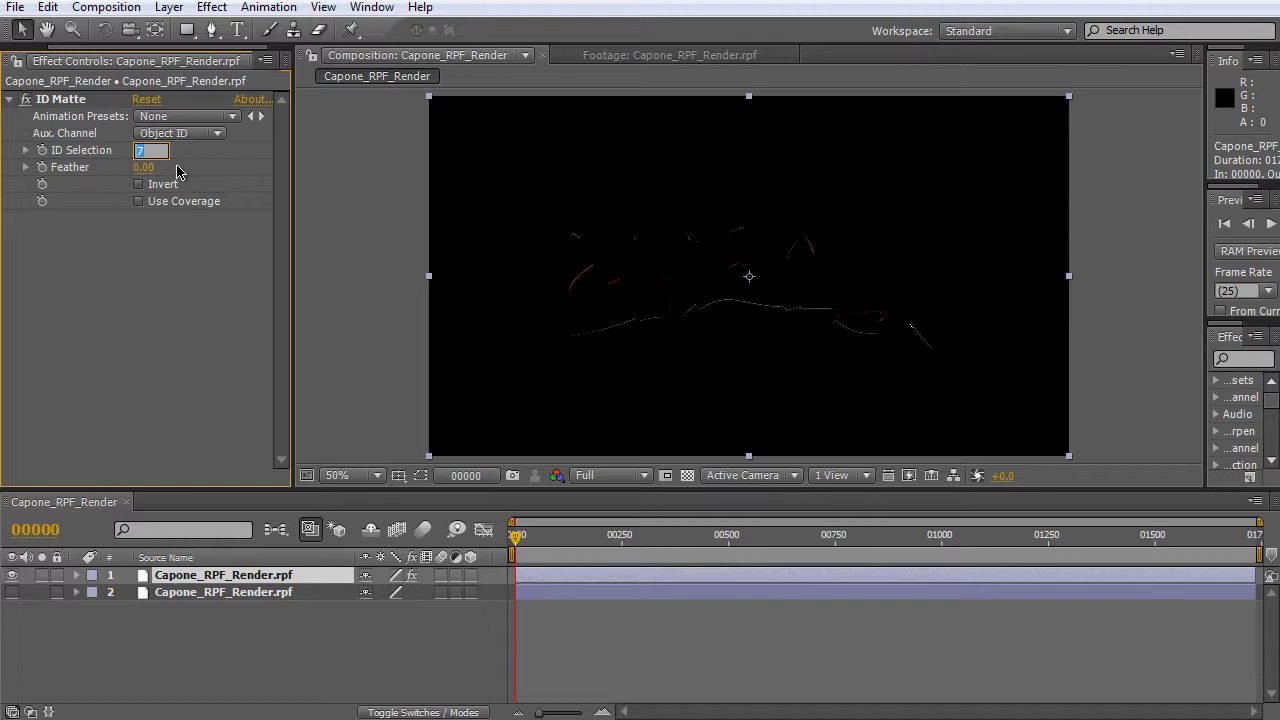
text(5)
key(Return)
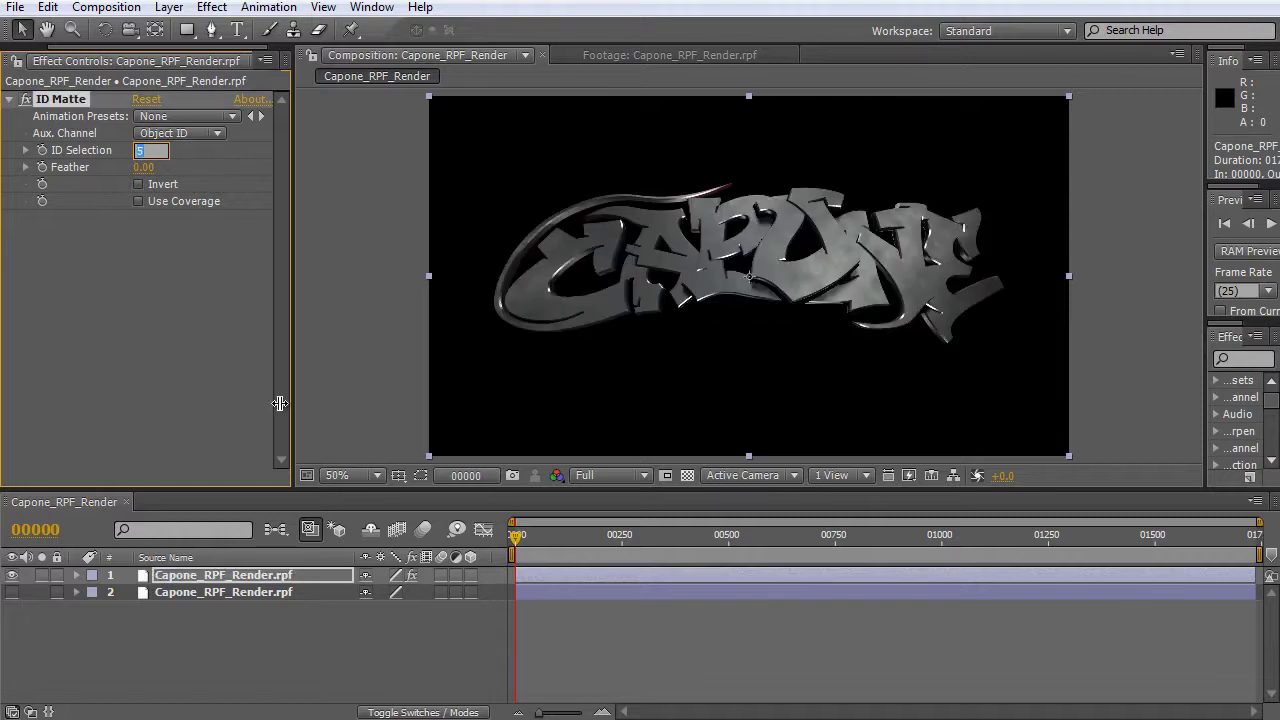
click(69, 341)
Apply Hue/Saturation with Colorize enabled to the upper render layer, and make the lower layer visible again.
right_click(97, 256)
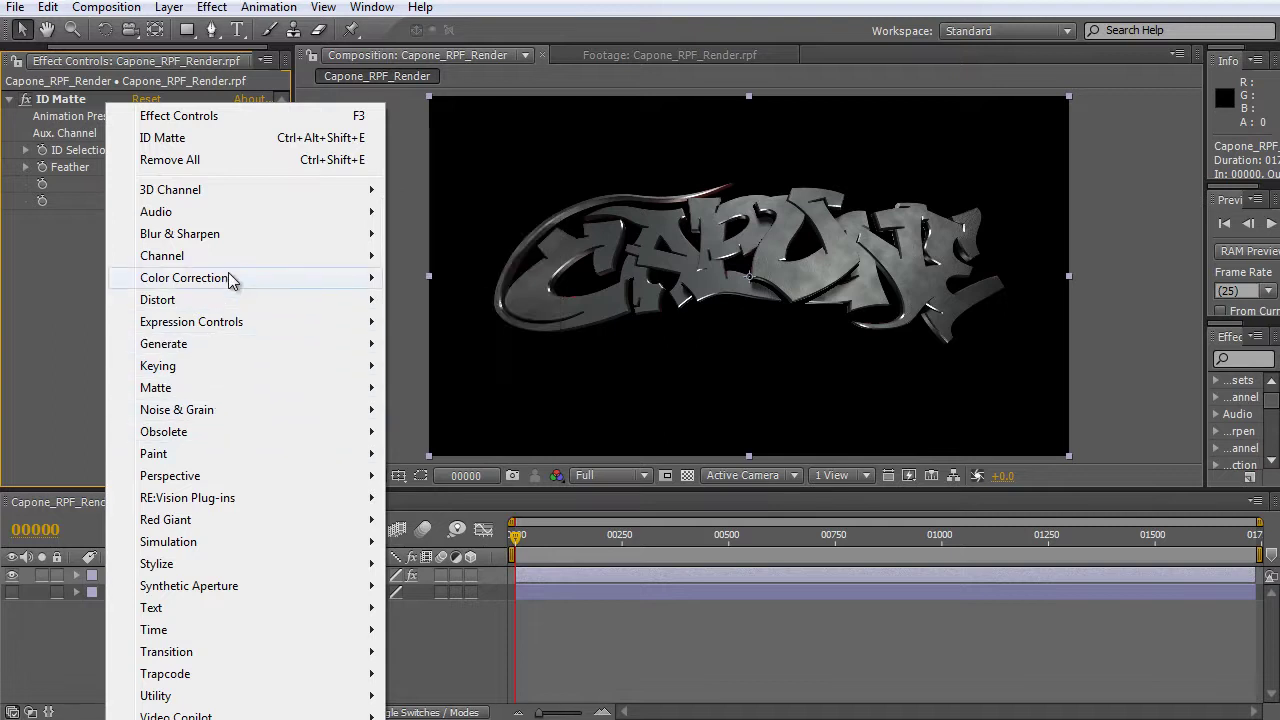
mouse_move(372, 284)
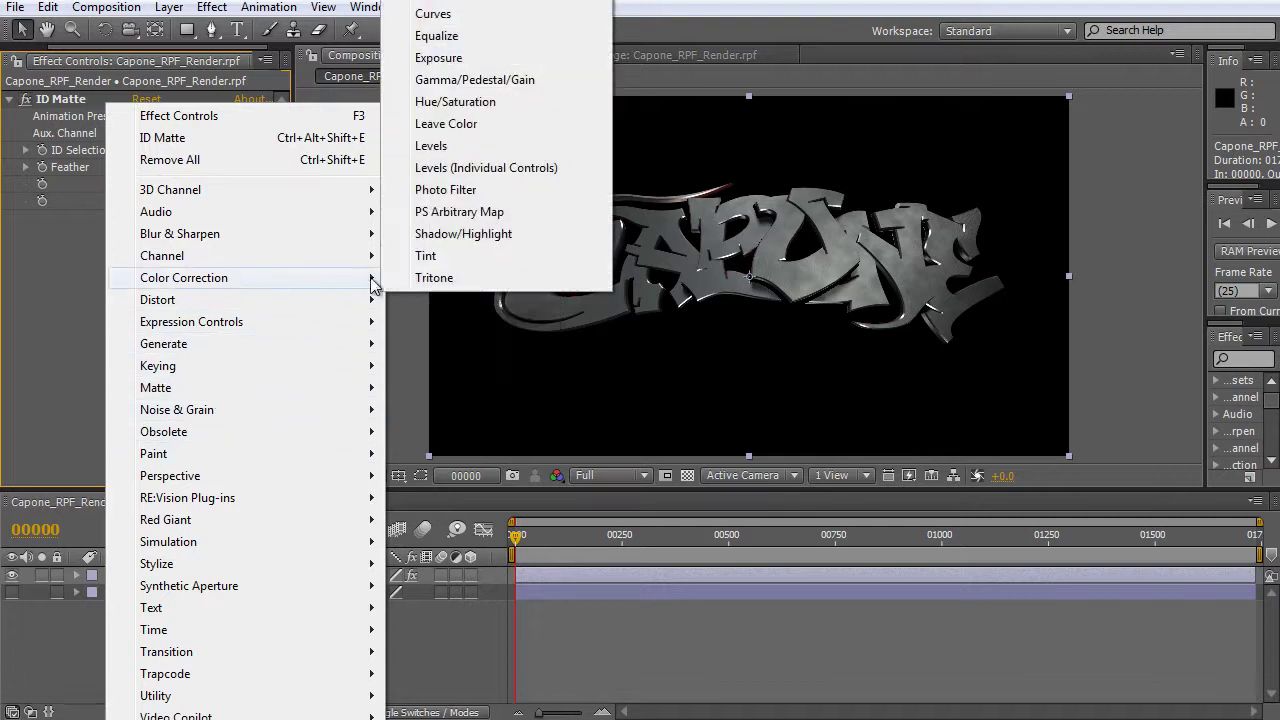
click(489, 104)
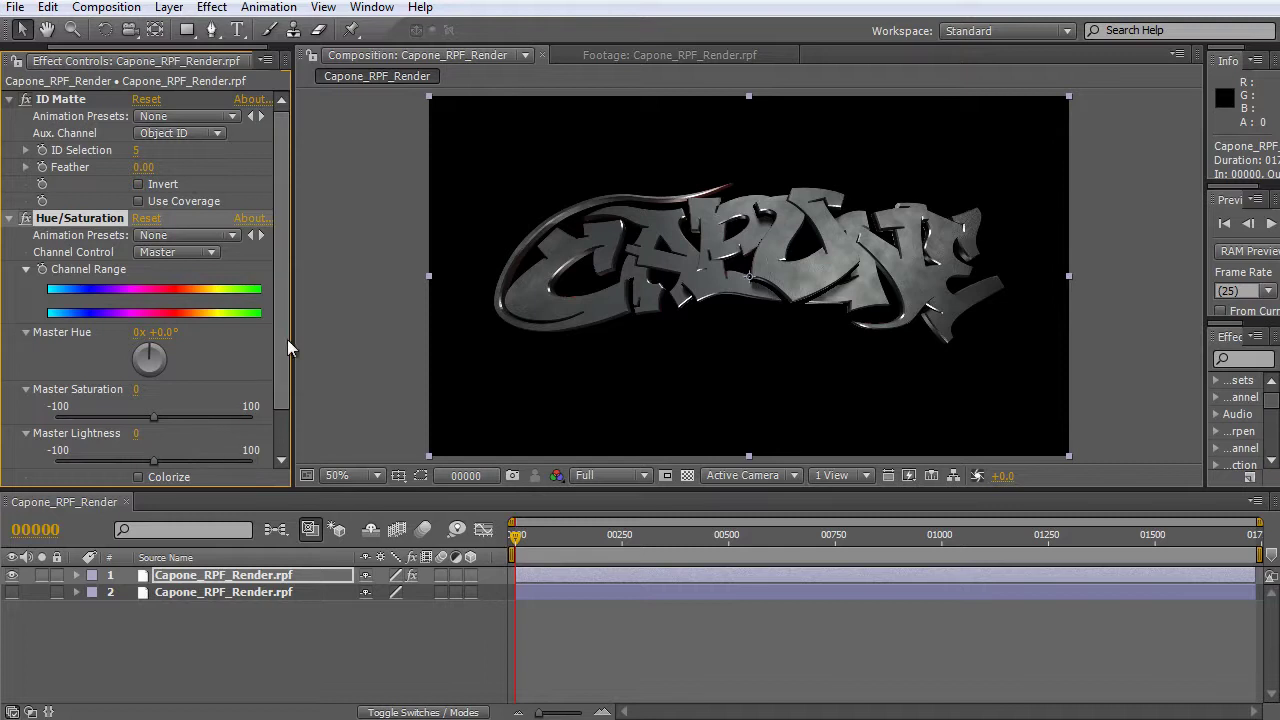
scroll(283, 425, down, 3)
click(139, 426)
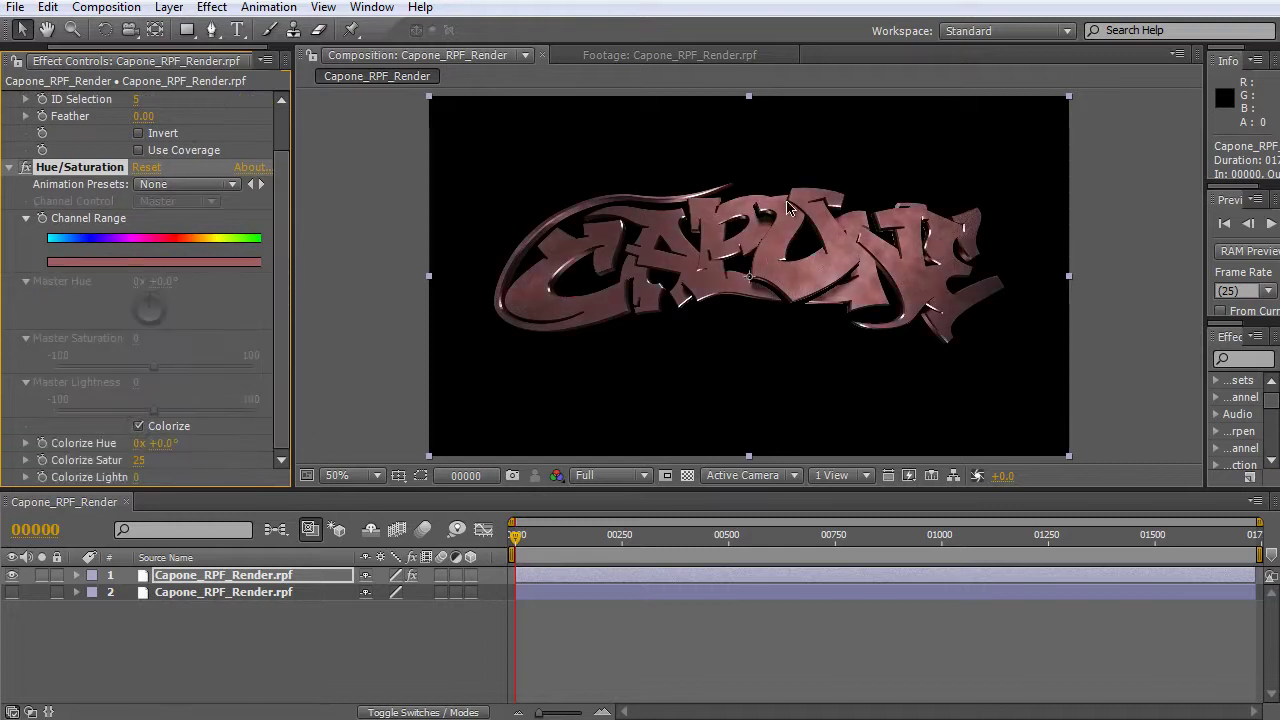
click(9, 592)
key(period)
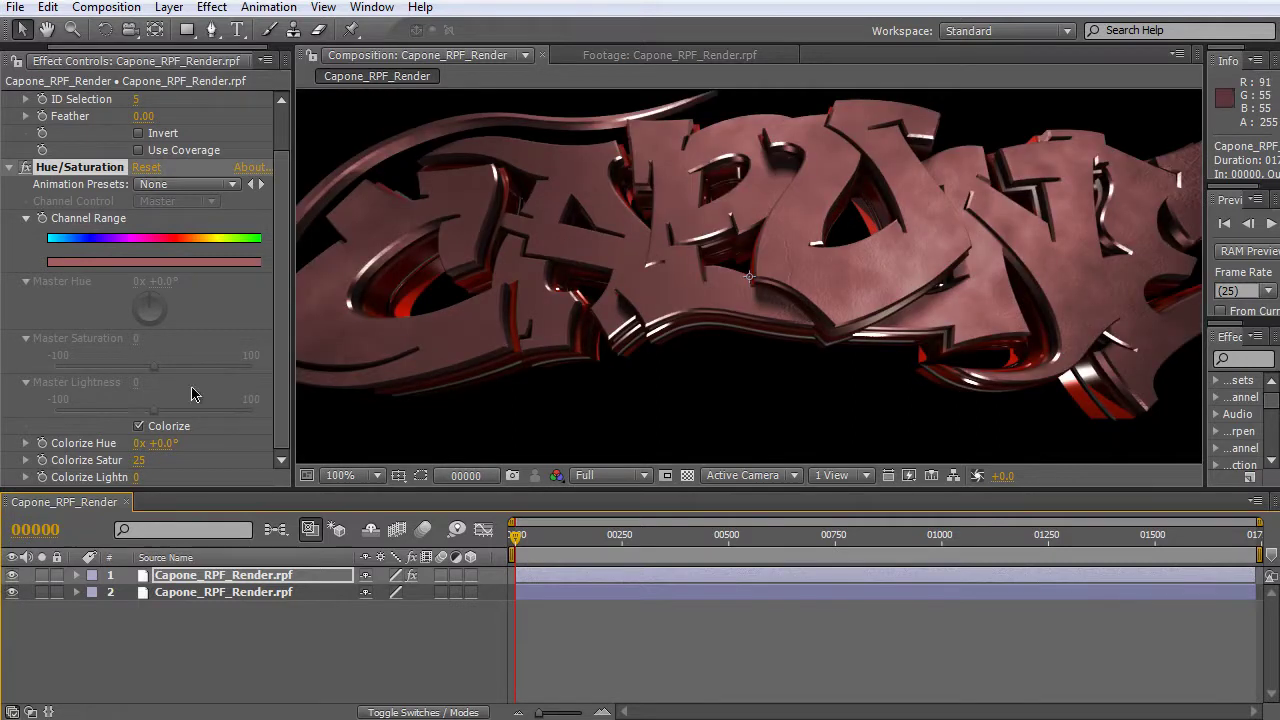
Set Colorize Saturation to 68 and Colorize Hue to 102° on the upper render layer's Hue/Saturation effect.
click(281, 421)
drag(139, 461, 173, 460)
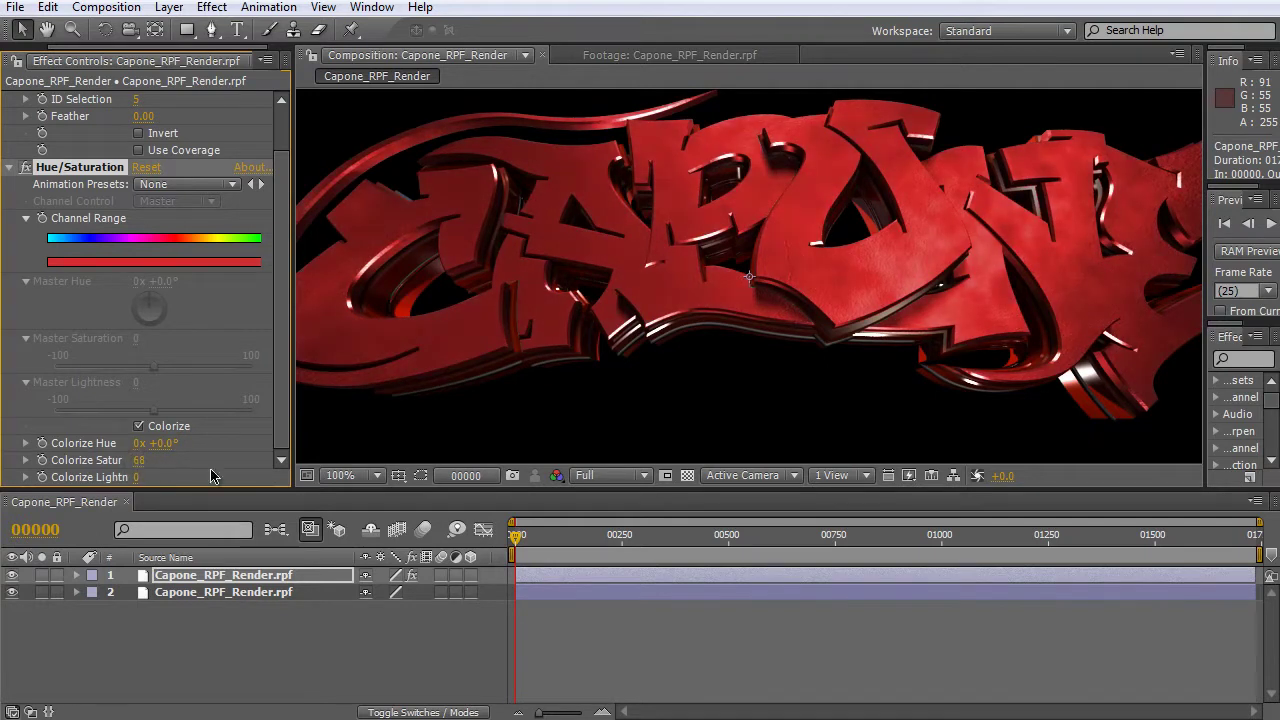
drag(165, 443, 248, 447)
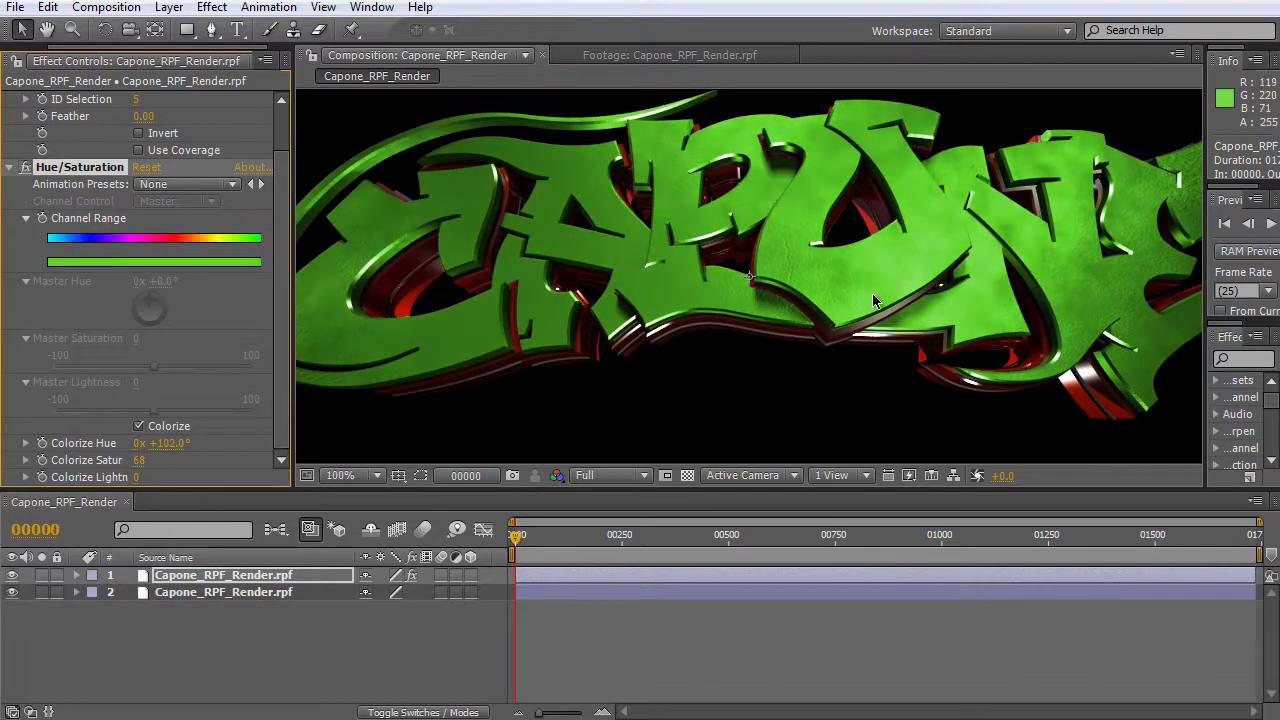
click(285, 640)
scroll(648, 252, down, 1)
scroll(690, 272, up, 1)
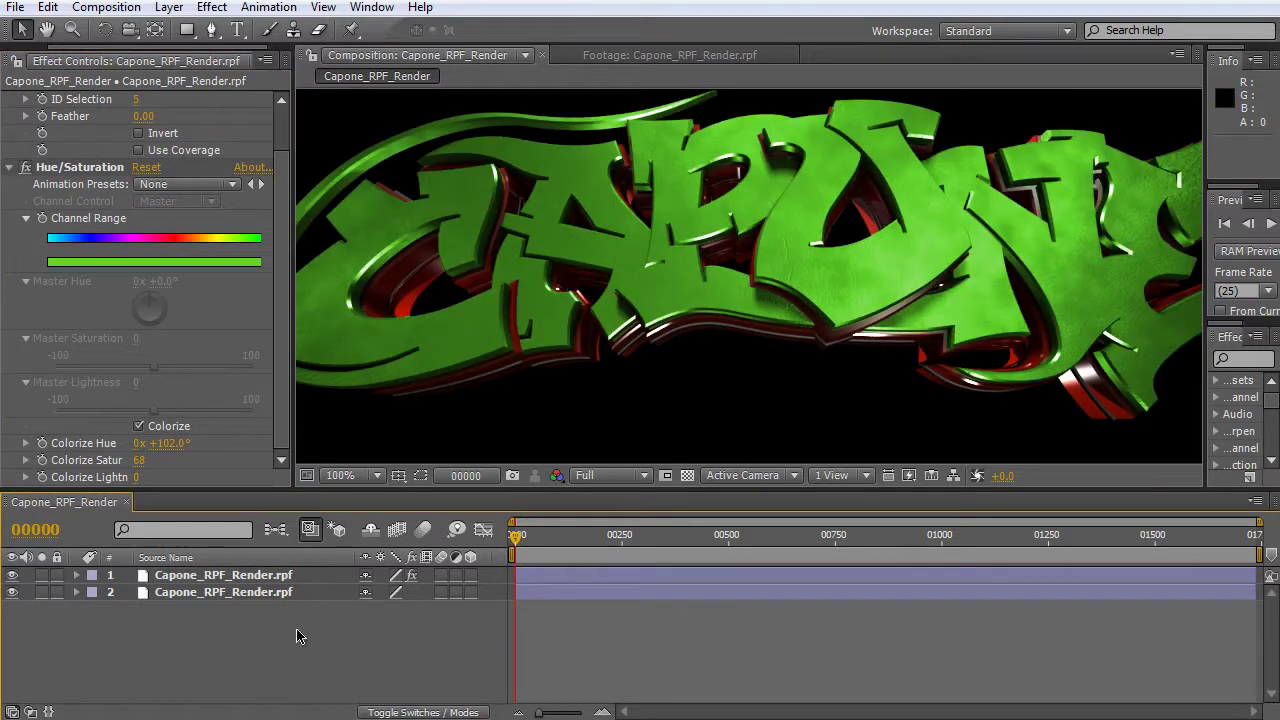
Duplicate the green-colorized lettering layer and hide the topmost copy.
click(230, 578)
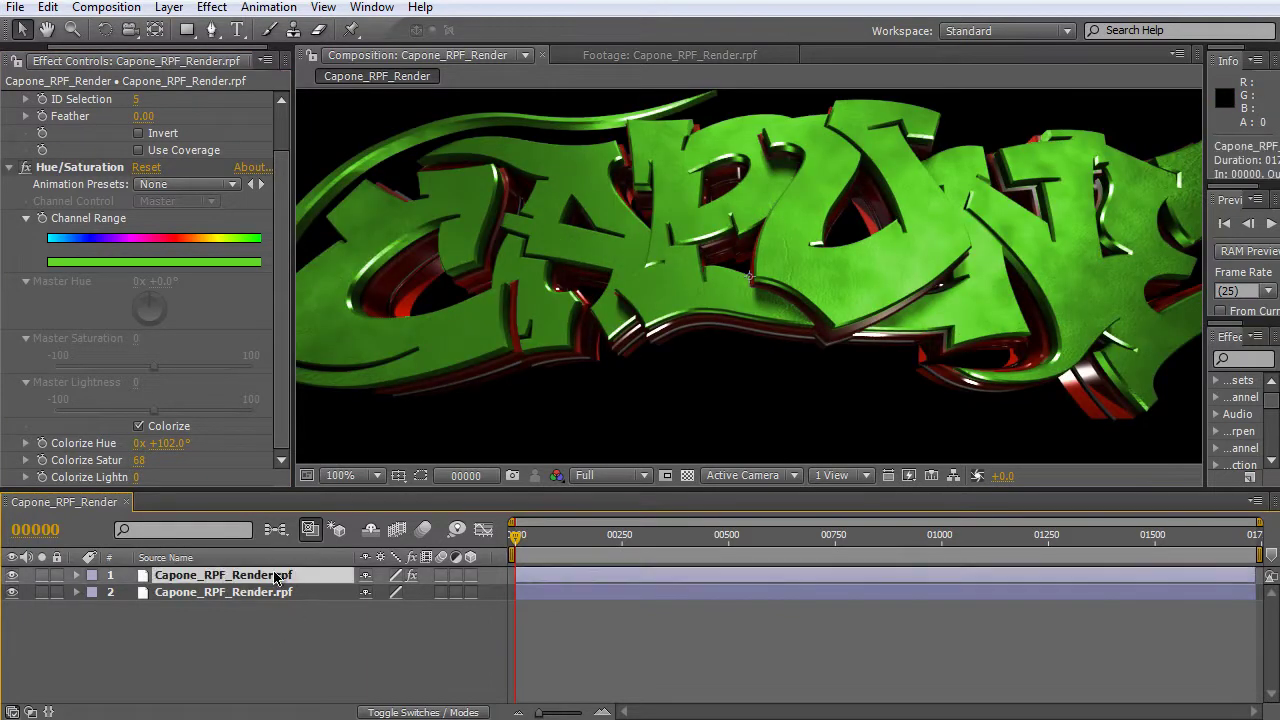
key(ctrl+d)
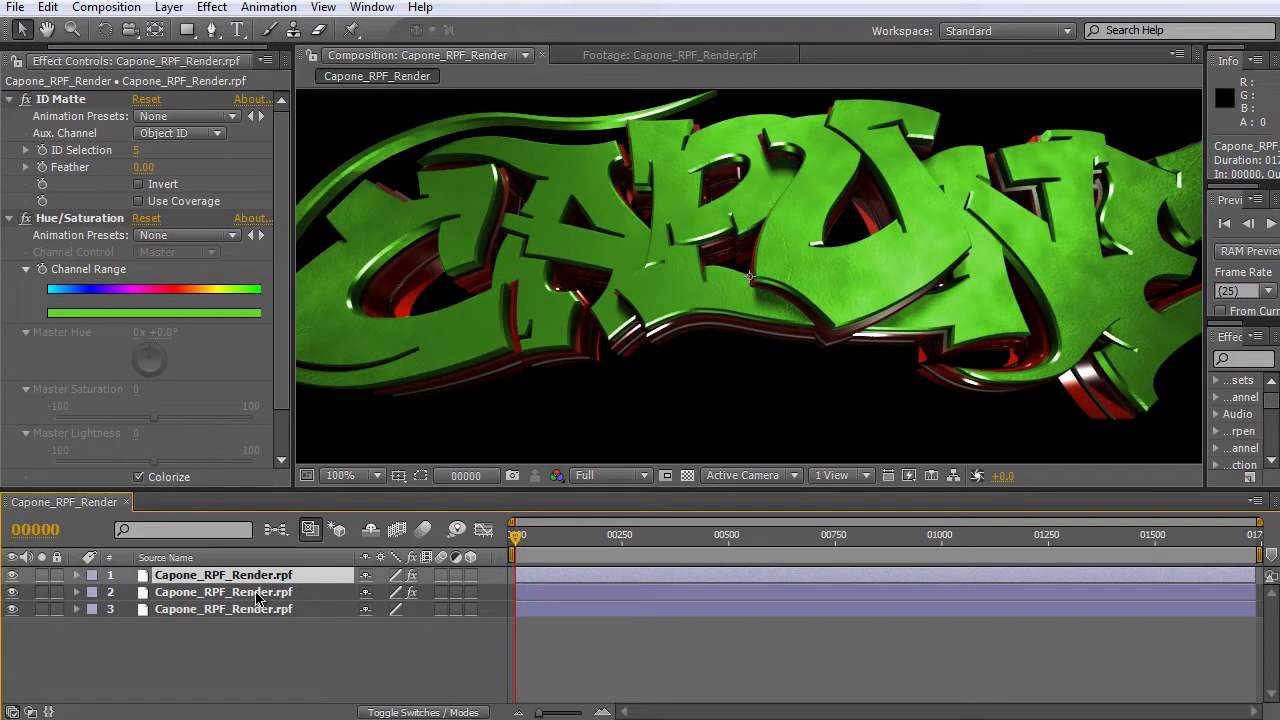
click(12, 575)
Set the ID Matte's ID Selection to 6 on the second layer.
click(228, 596)
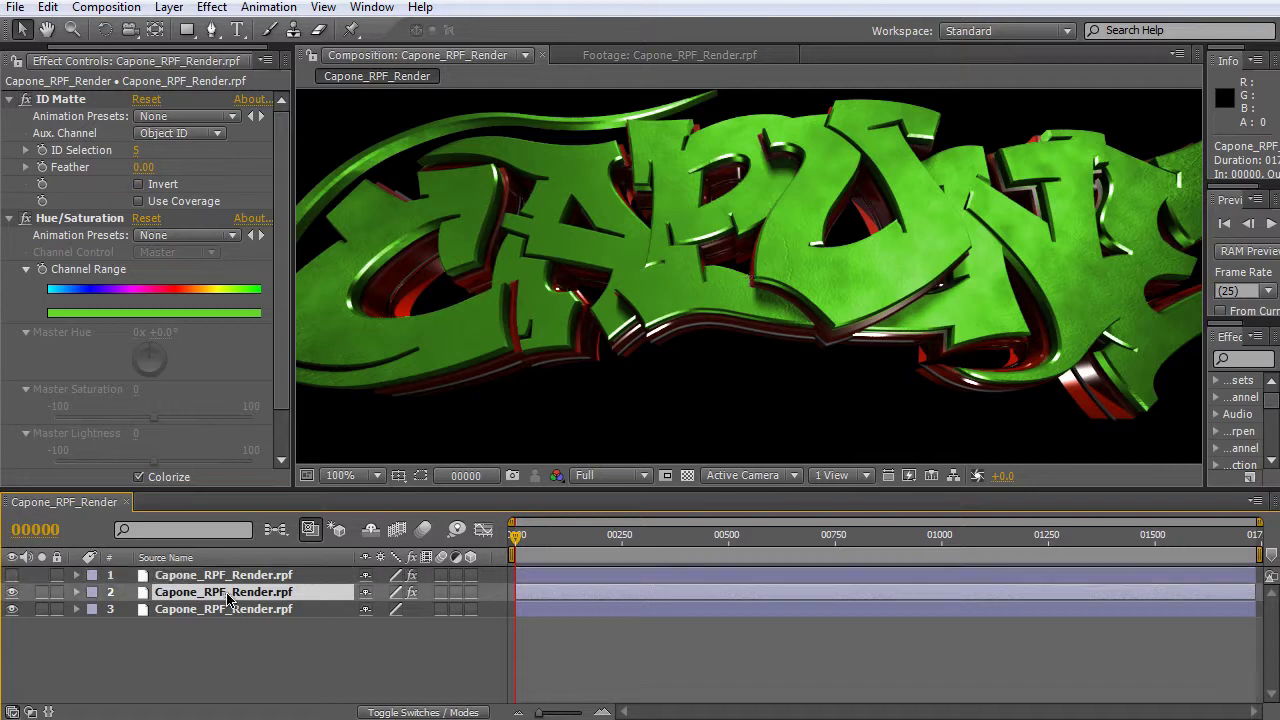
click(138, 158)
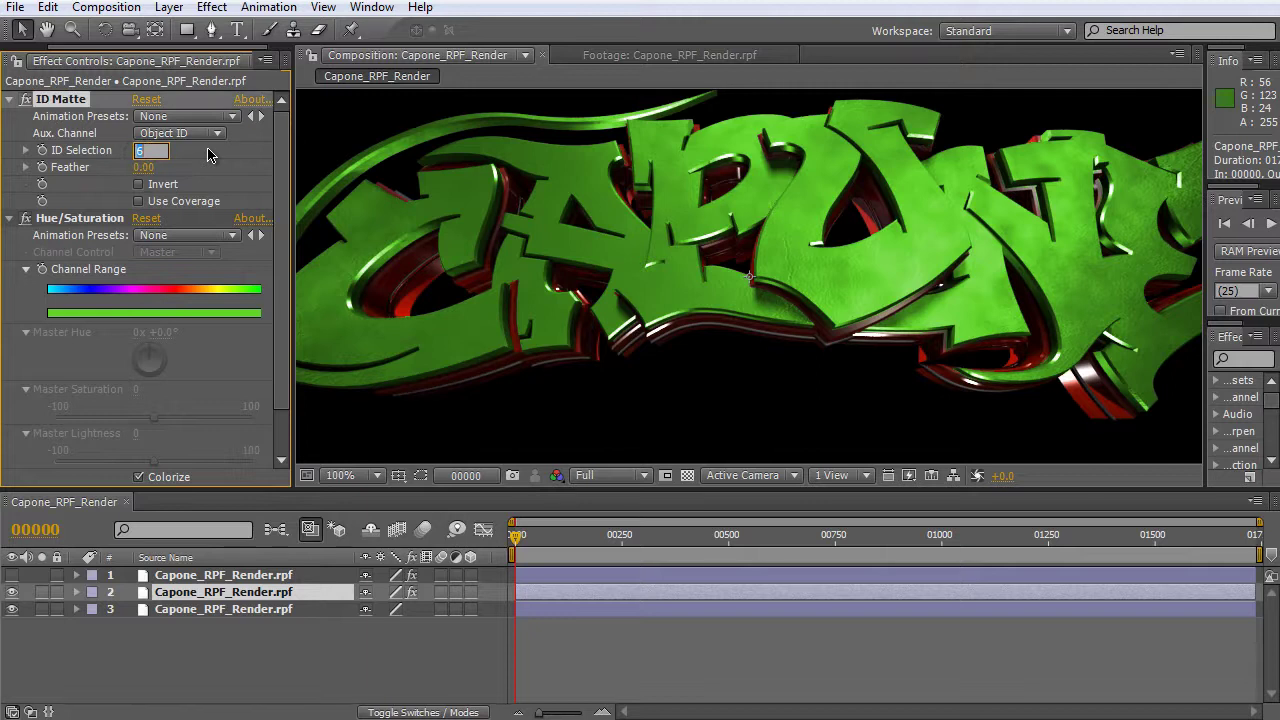
key(Up)
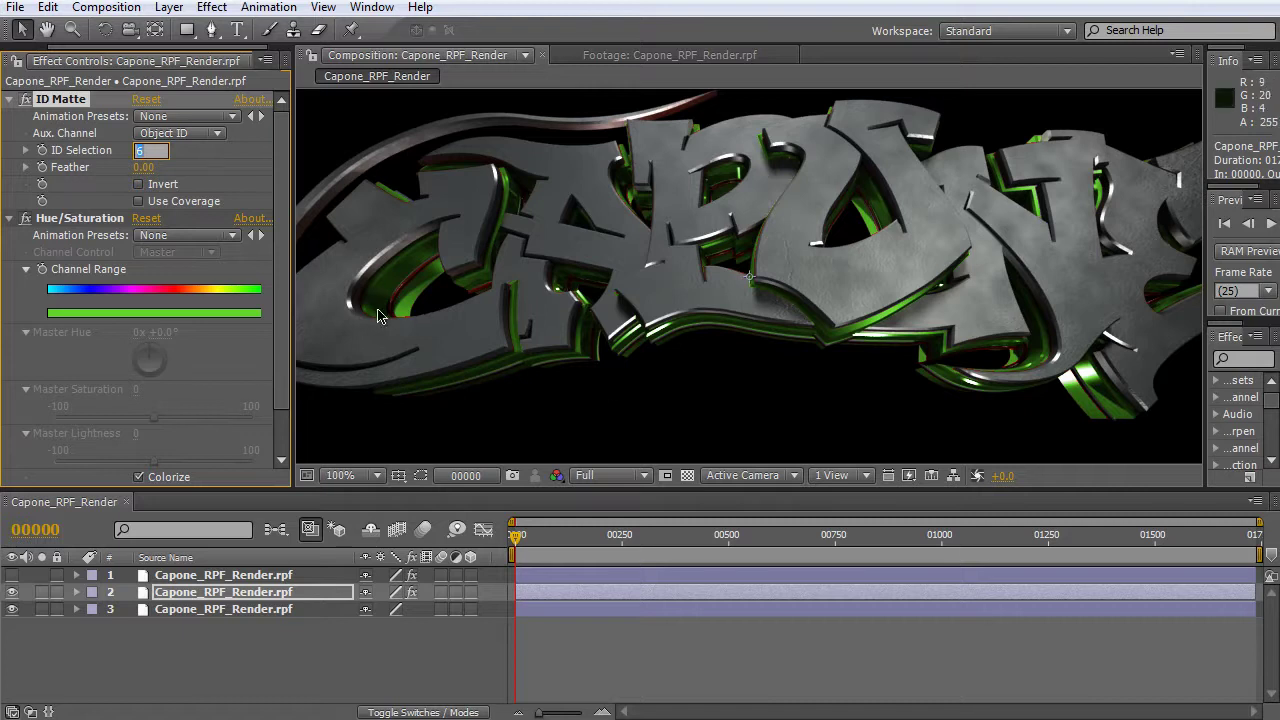
On the second layer, set Colorize Hue to 253°, Colorize Saturation to 98 and the ID Matte Feather to 1.00.
drag(279, 374, 274, 416)
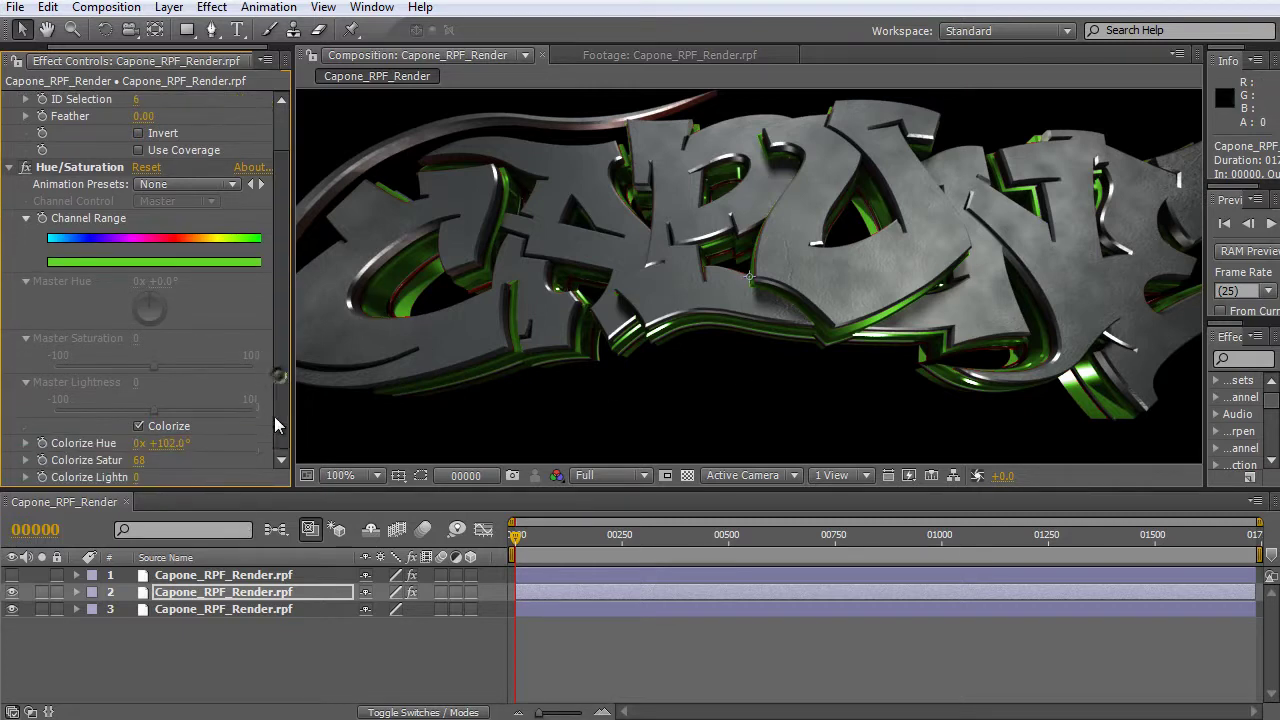
drag(158, 443, 305, 437)
drag(143, 461, 232, 473)
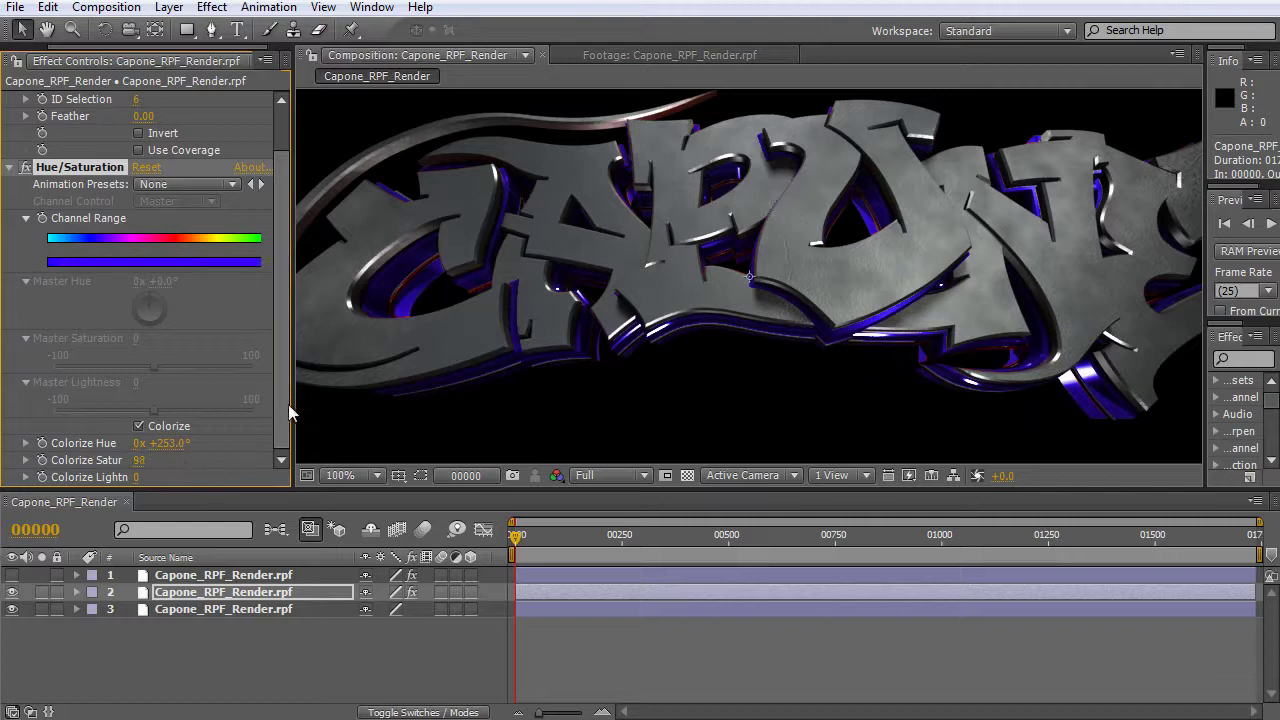
drag(282, 196, 282, 150)
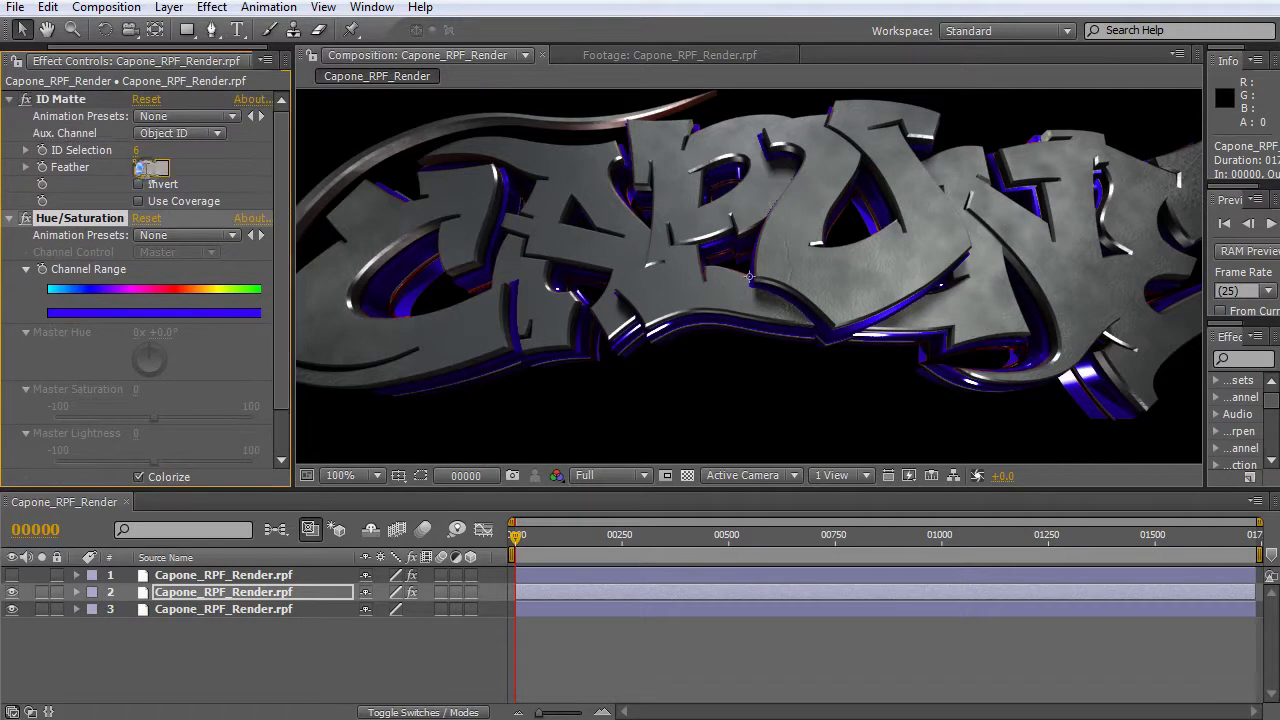
drag(142, 171, 144, 176)
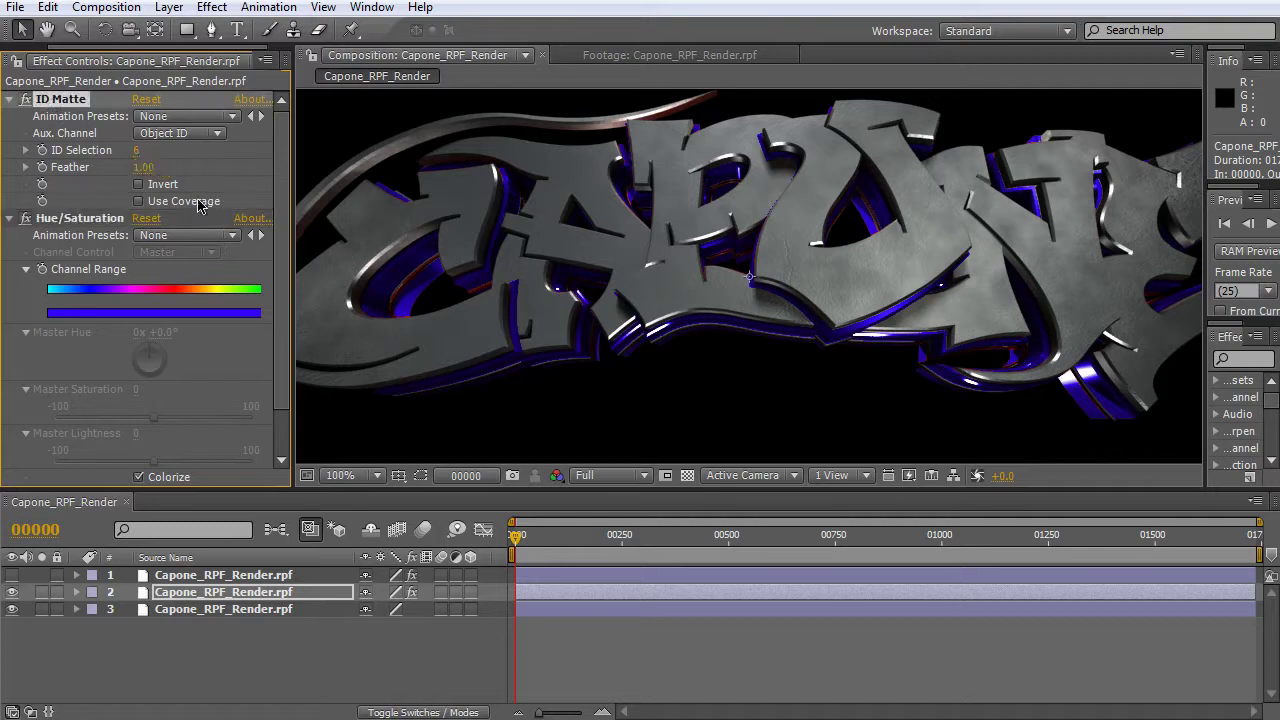
Set the second layer's Colorize Lightness to 14 and make the top layer visible again.
drag(281, 261, 280, 337)
drag(139, 476, 153, 481)
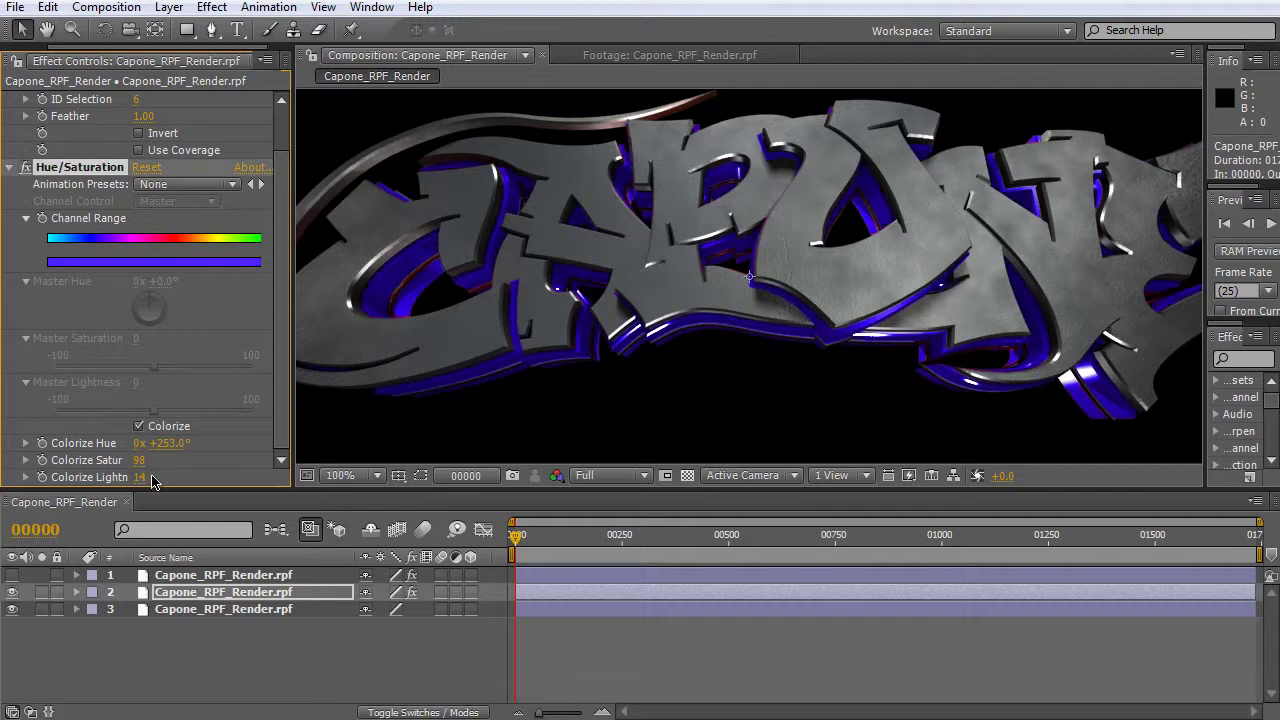
click(12, 575)
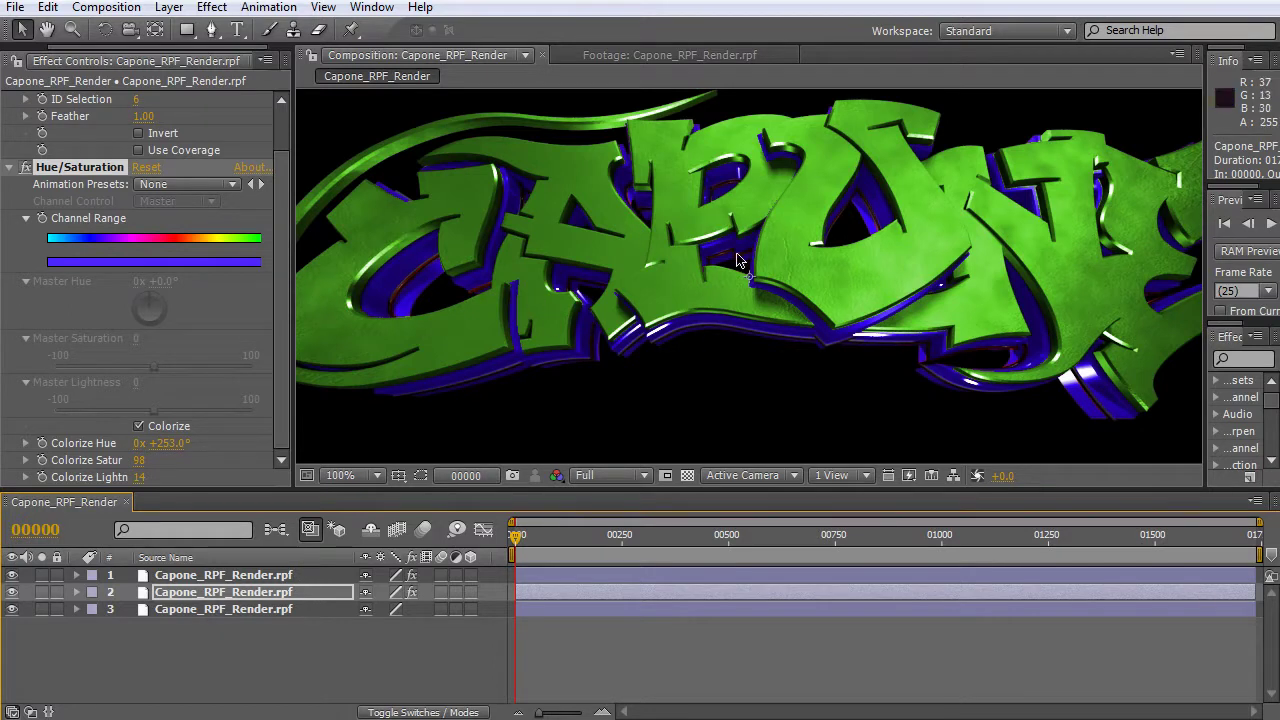
click(195, 634)
Duplicate the top green lettering layer to make a fourth layer, and hide the uppermost copy.
click(238, 577)
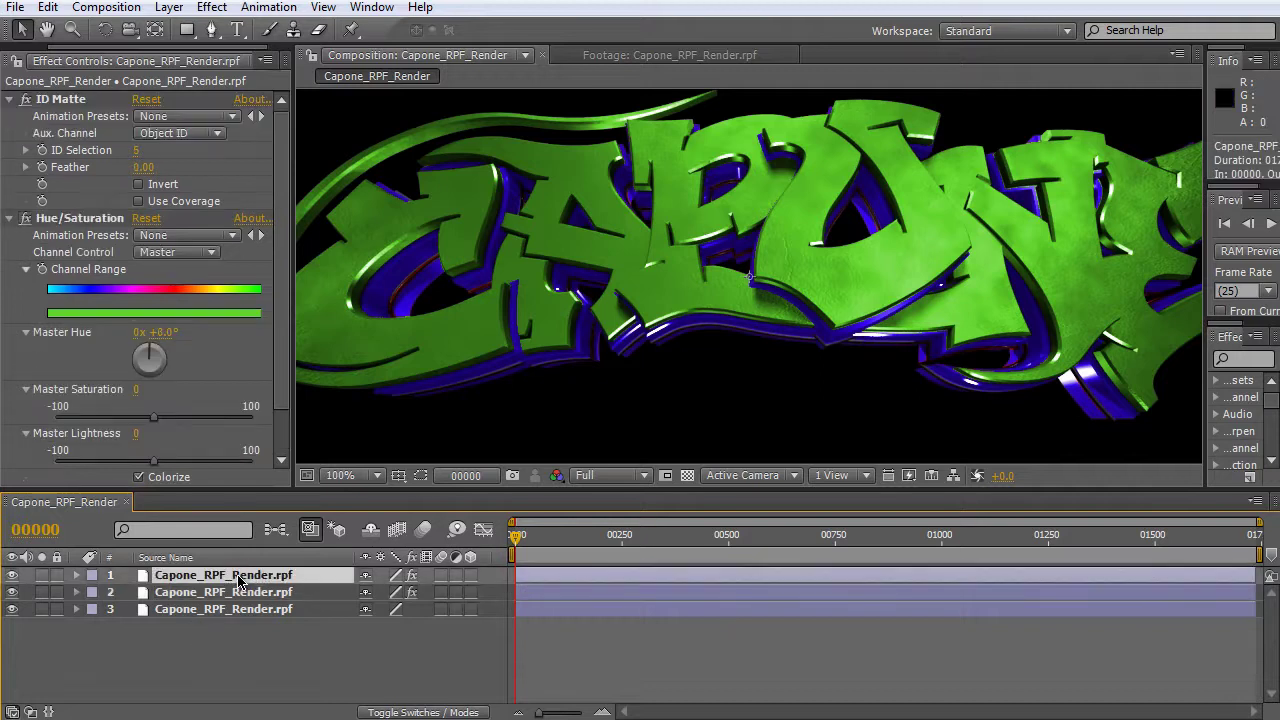
key(ctrl+d)
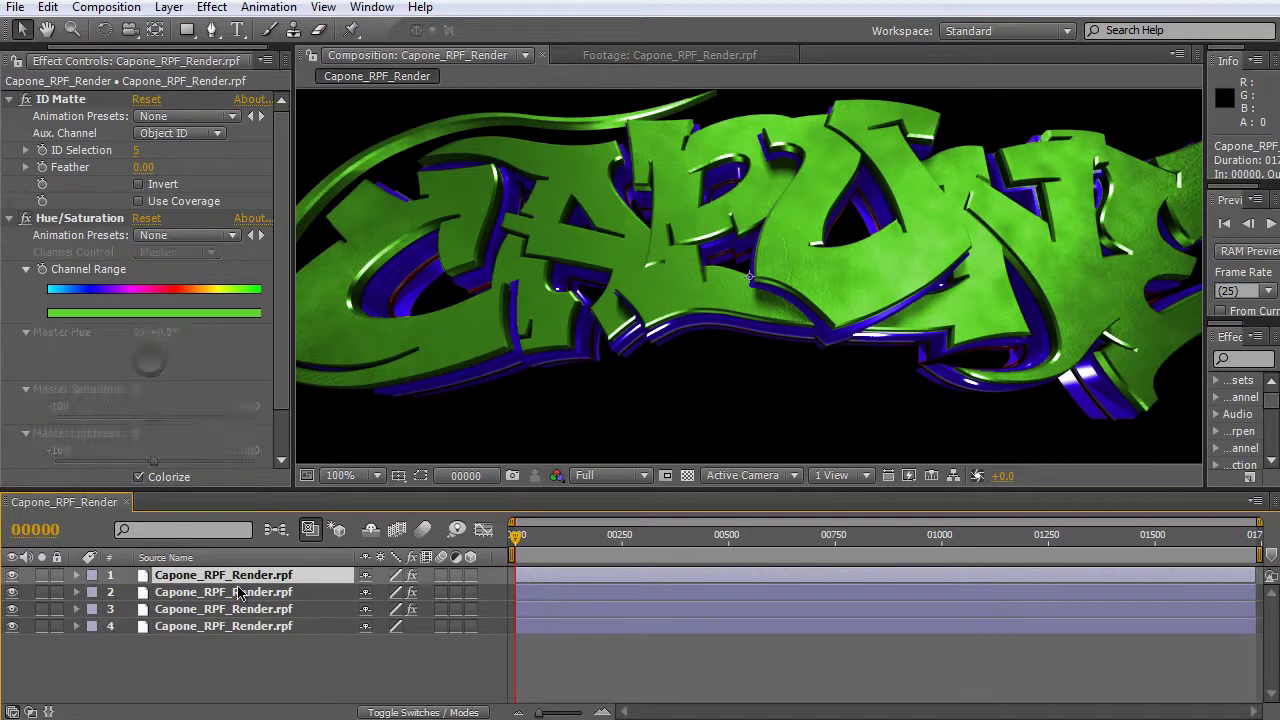
click(237, 594)
click(12, 576)
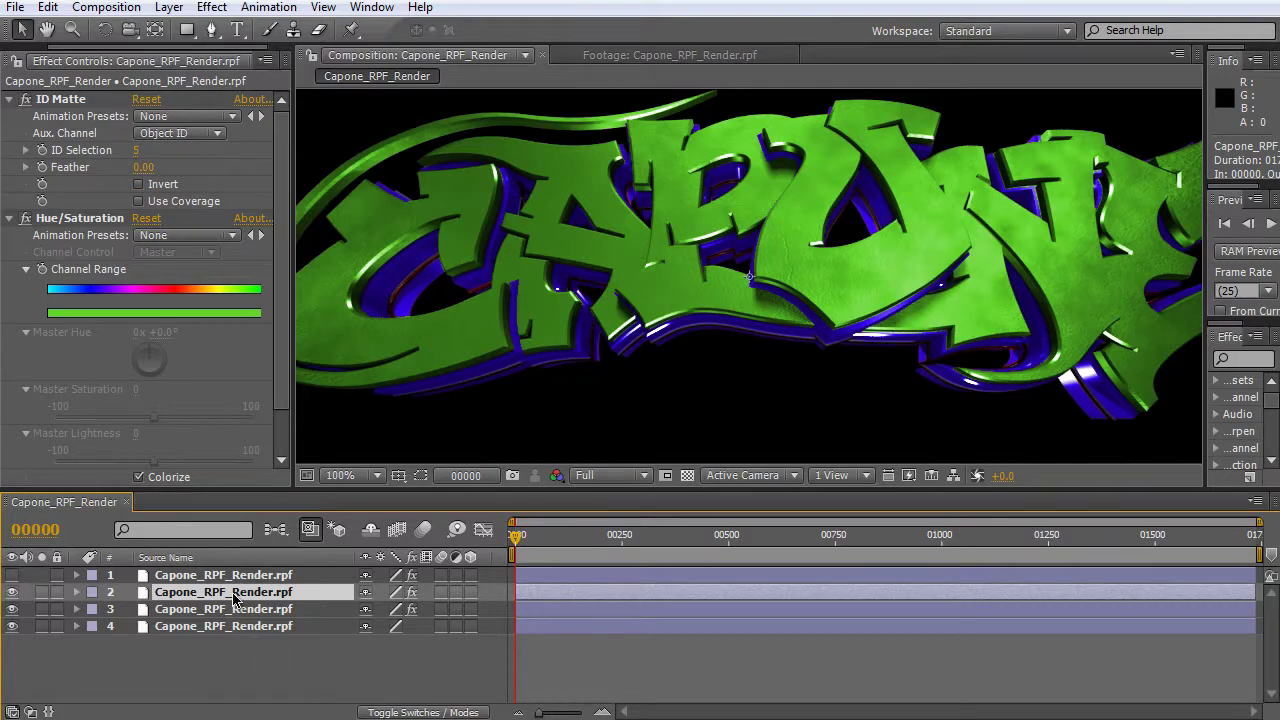
Set the second layer's ID Selection to 7 and briefly solo that layer to check the isolated part.
click(138, 150)
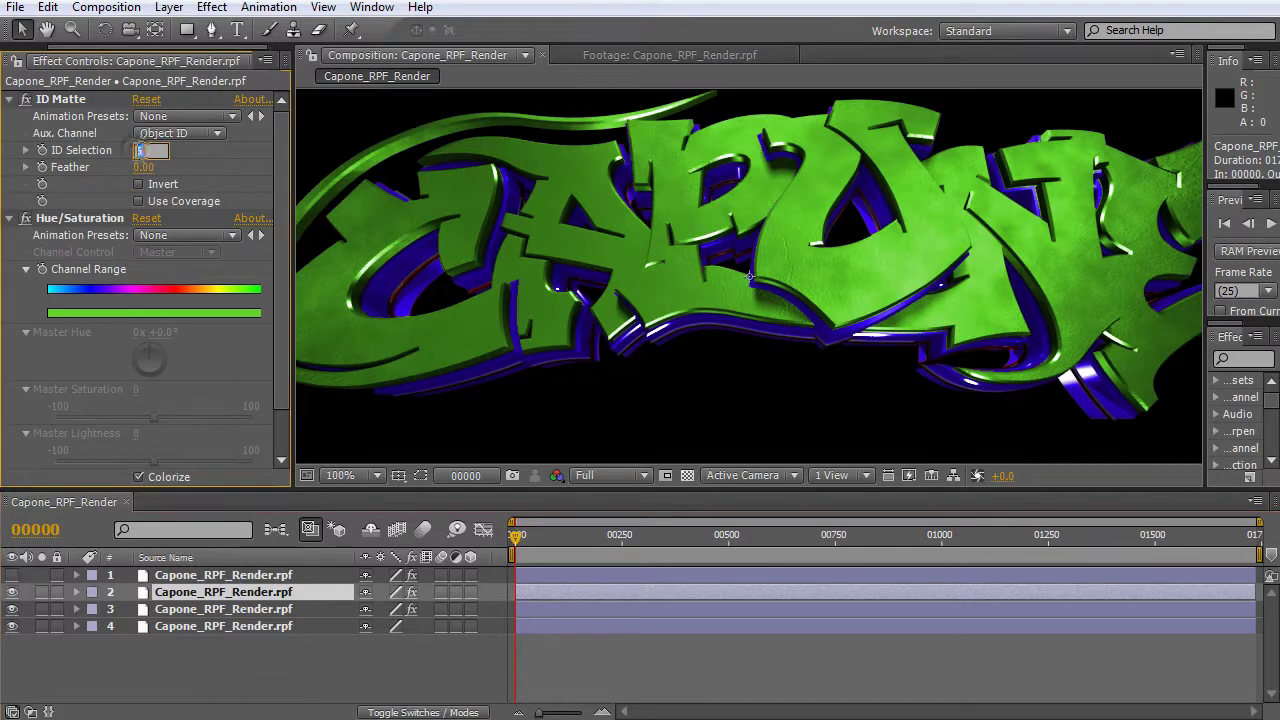
key(Down)
key(Down)
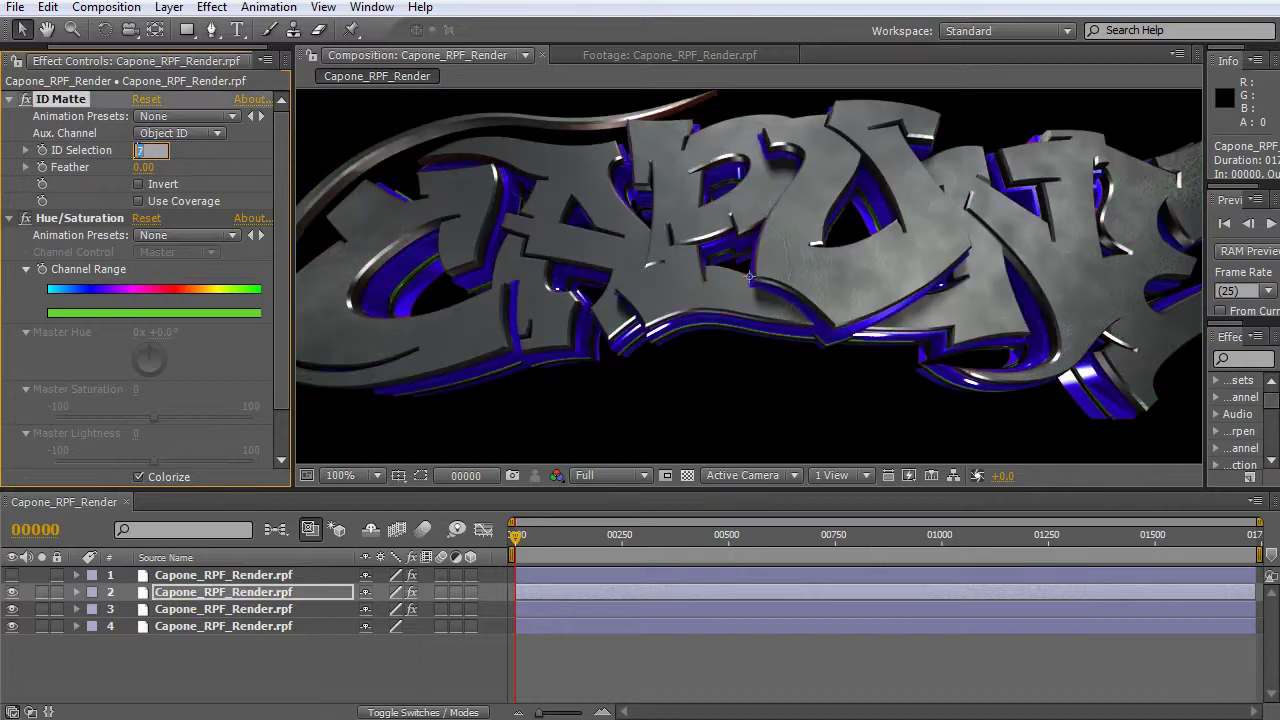
click(41, 592)
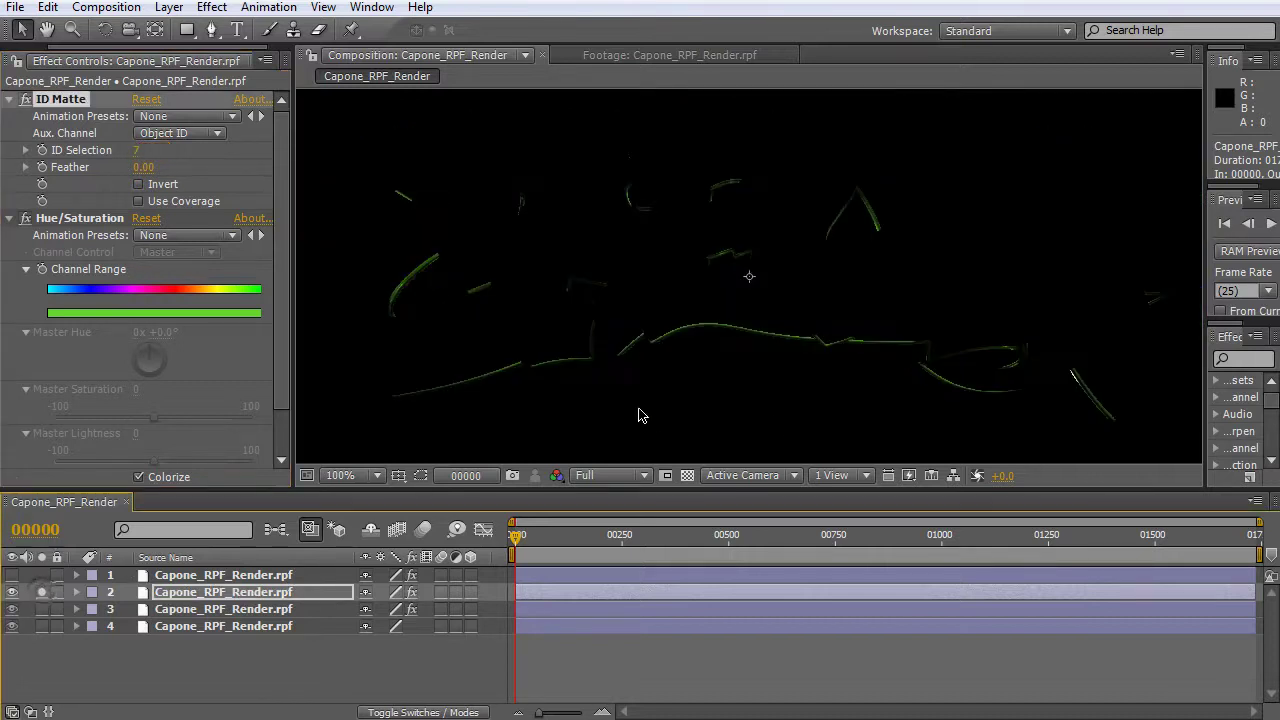
click(41, 592)
Set the second layer's Colorize Hue to 41°, Saturation to 99 and Lightness to 43, and show the top layer again.
drag(281, 373, 268, 467)
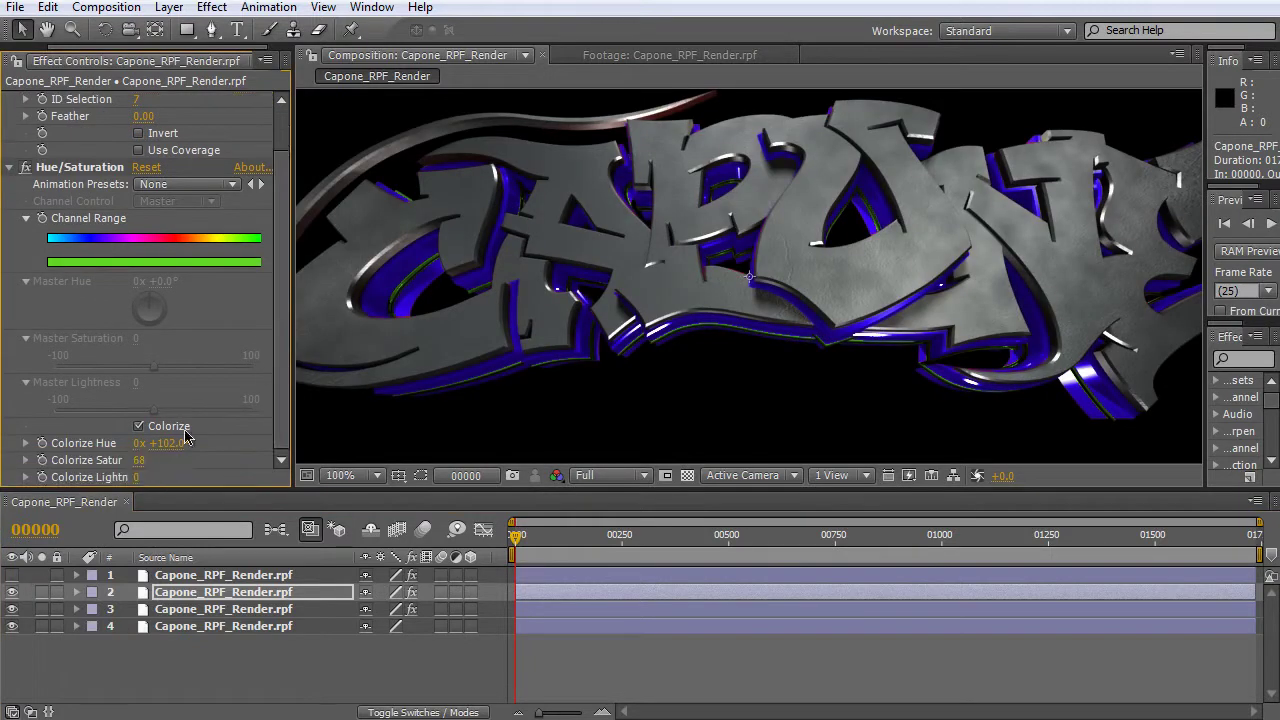
drag(168, 443, 219, 446)
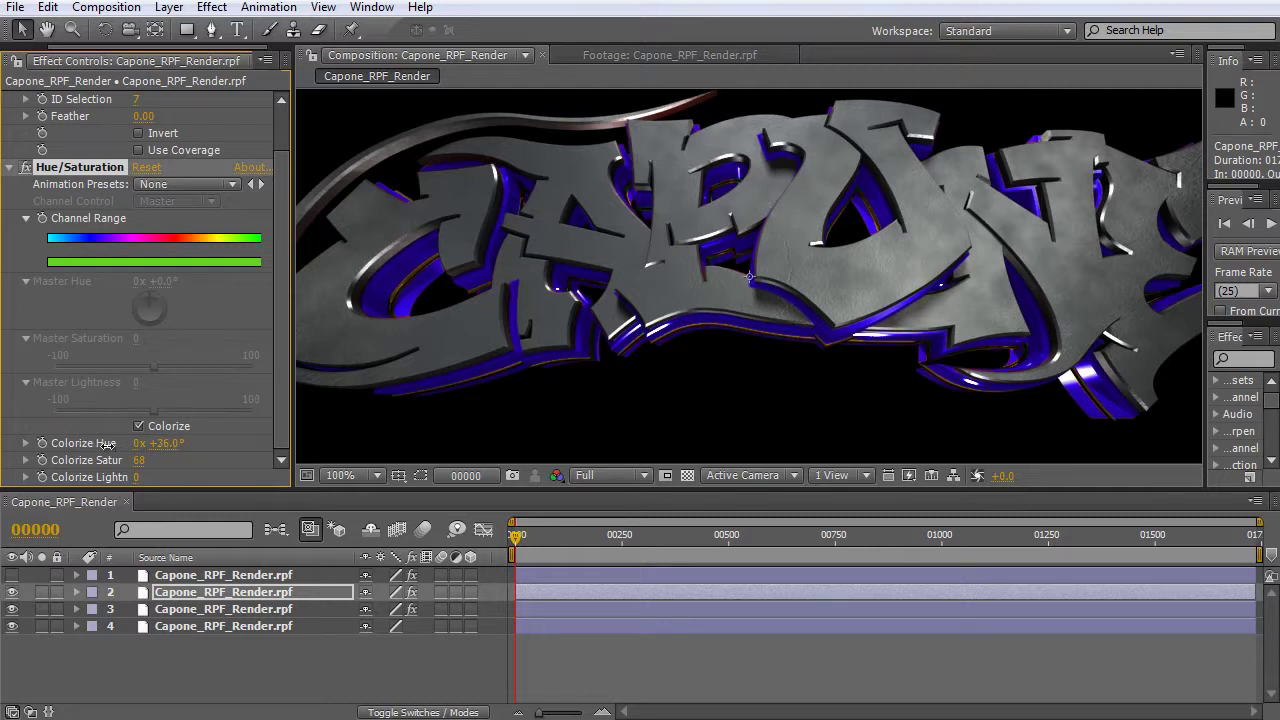
drag(137, 458, 172, 449)
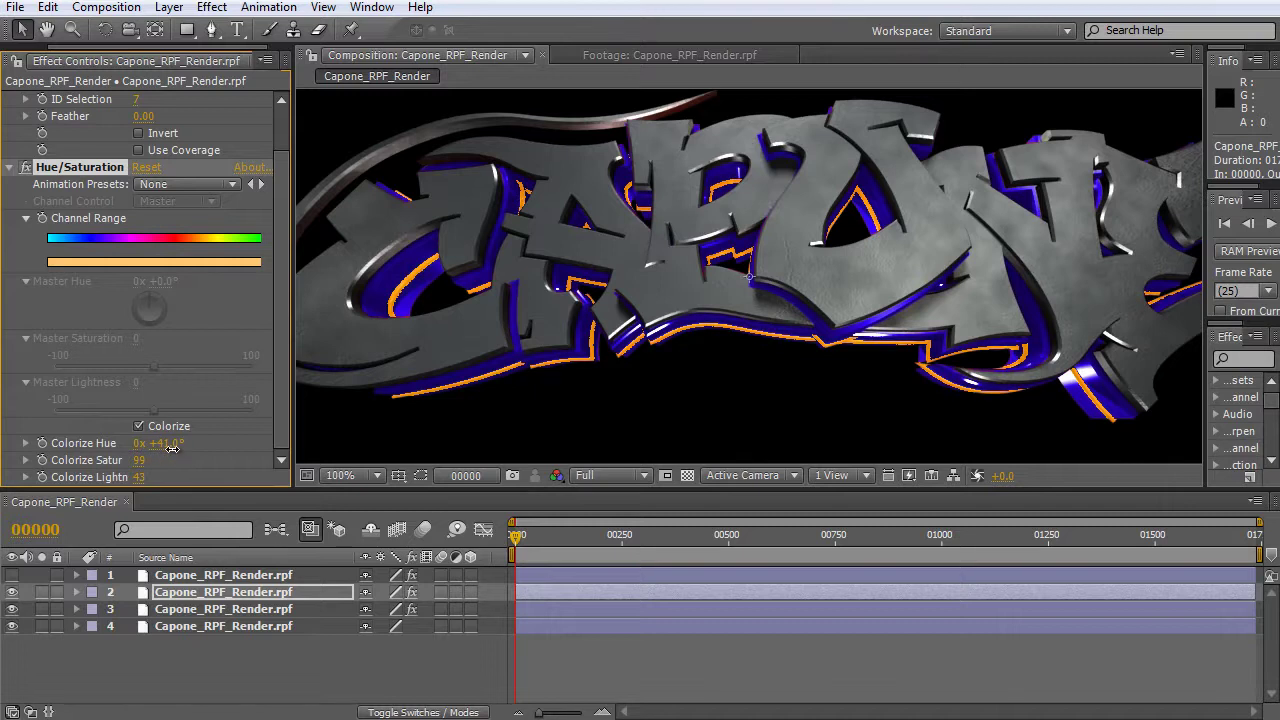
click(12, 575)
click(250, 684)
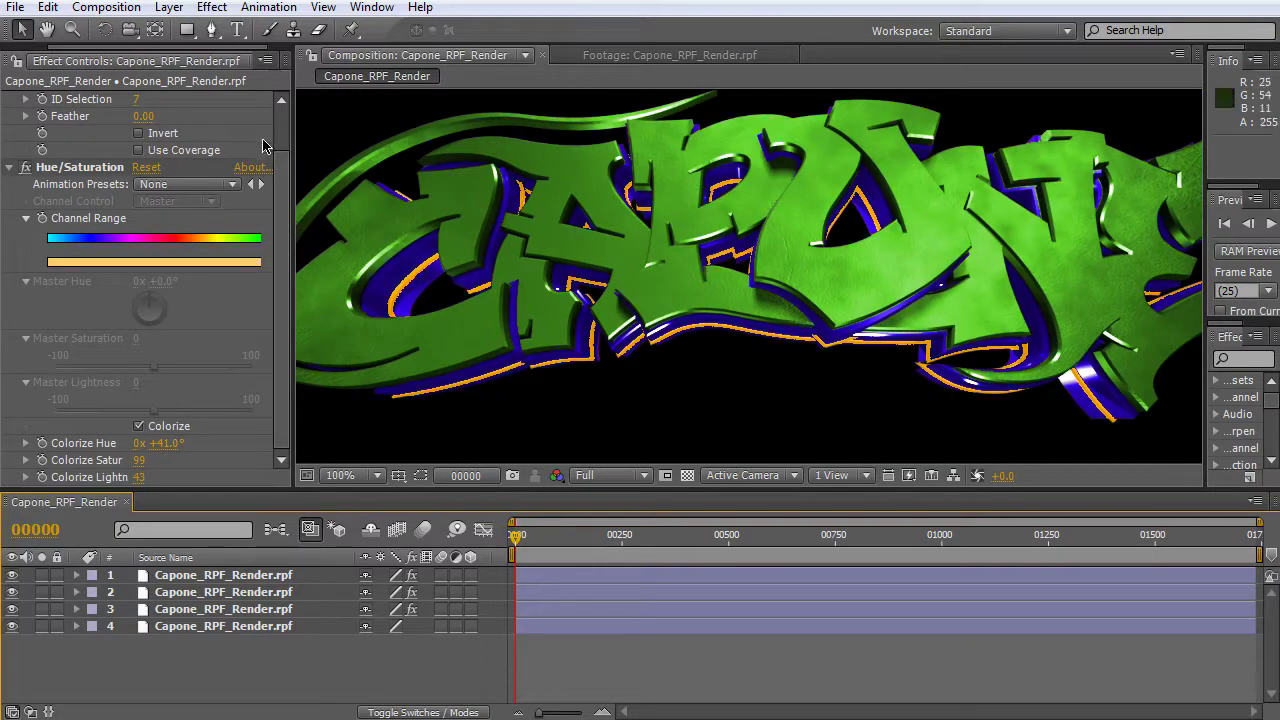
Set the ID Matte Feather to 0.60 on the orange outline layer.
click(145, 119)
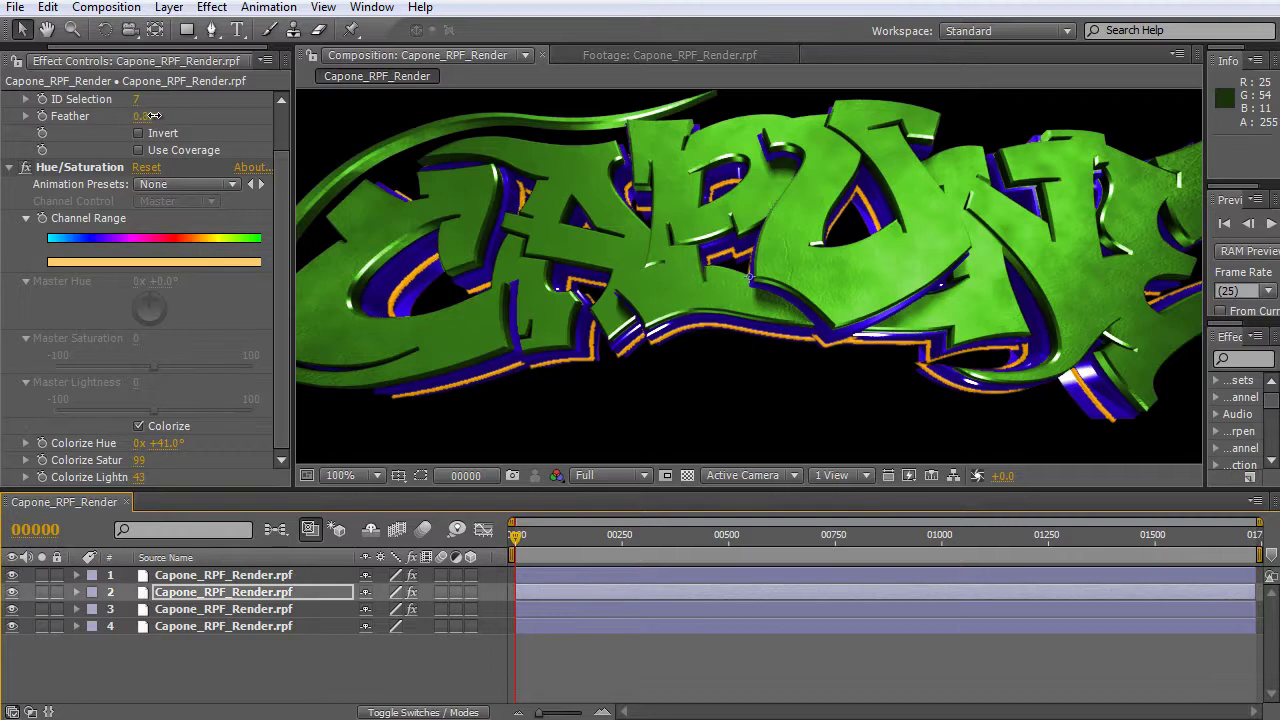
drag(152, 116, 146, 117)
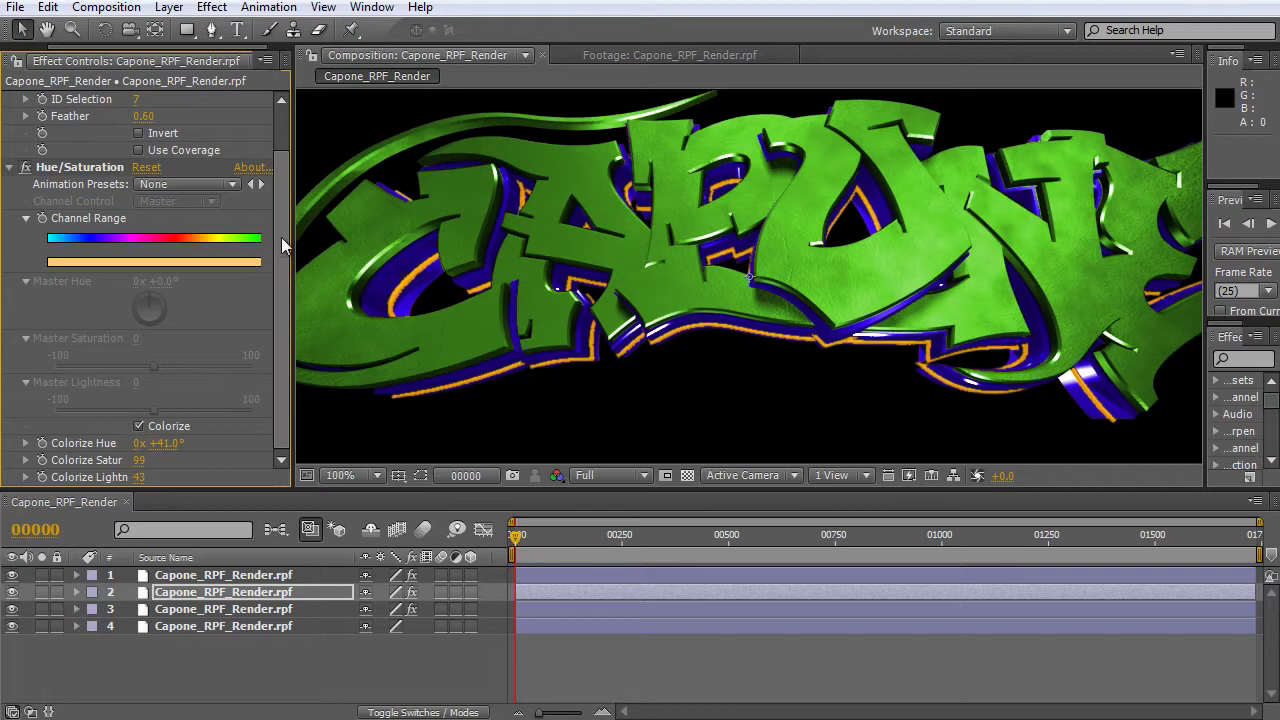
click(412, 672)
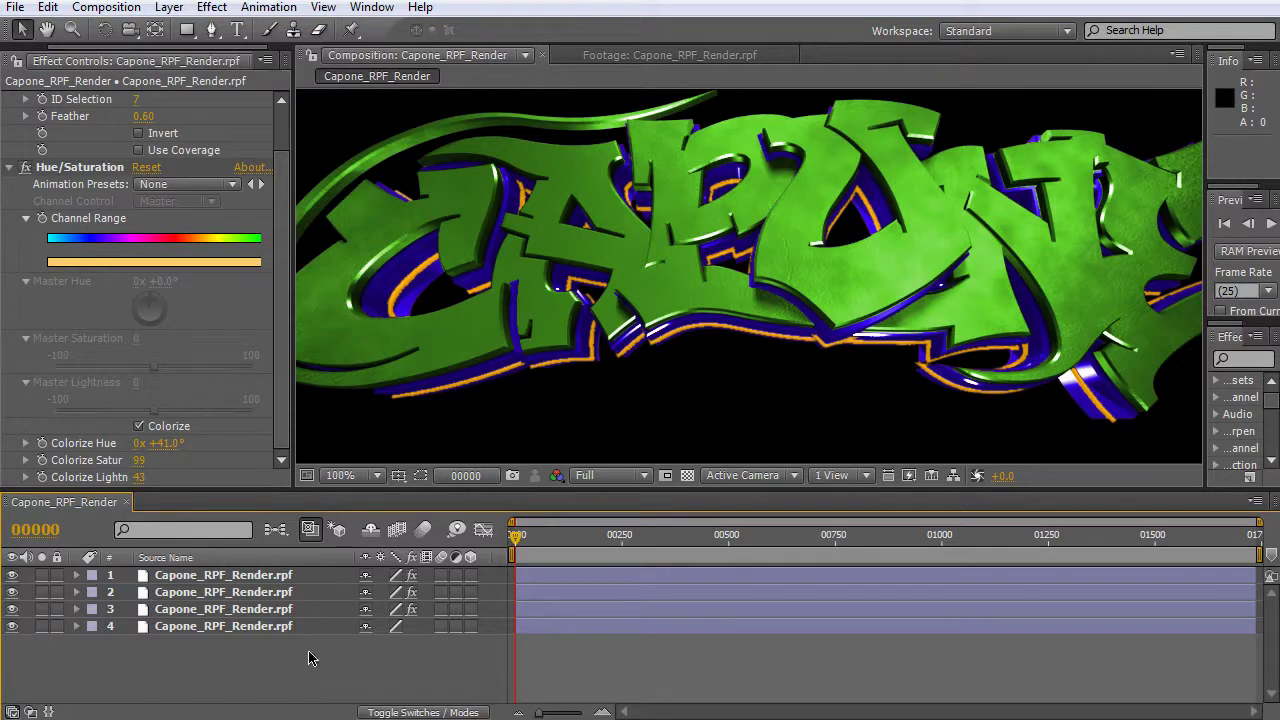
Open the original Capone_RPF_Render.rpf footage and resize the views so it can be compared with the recoloured composition, both at 50%.
drag(92, 47, 8, 46)
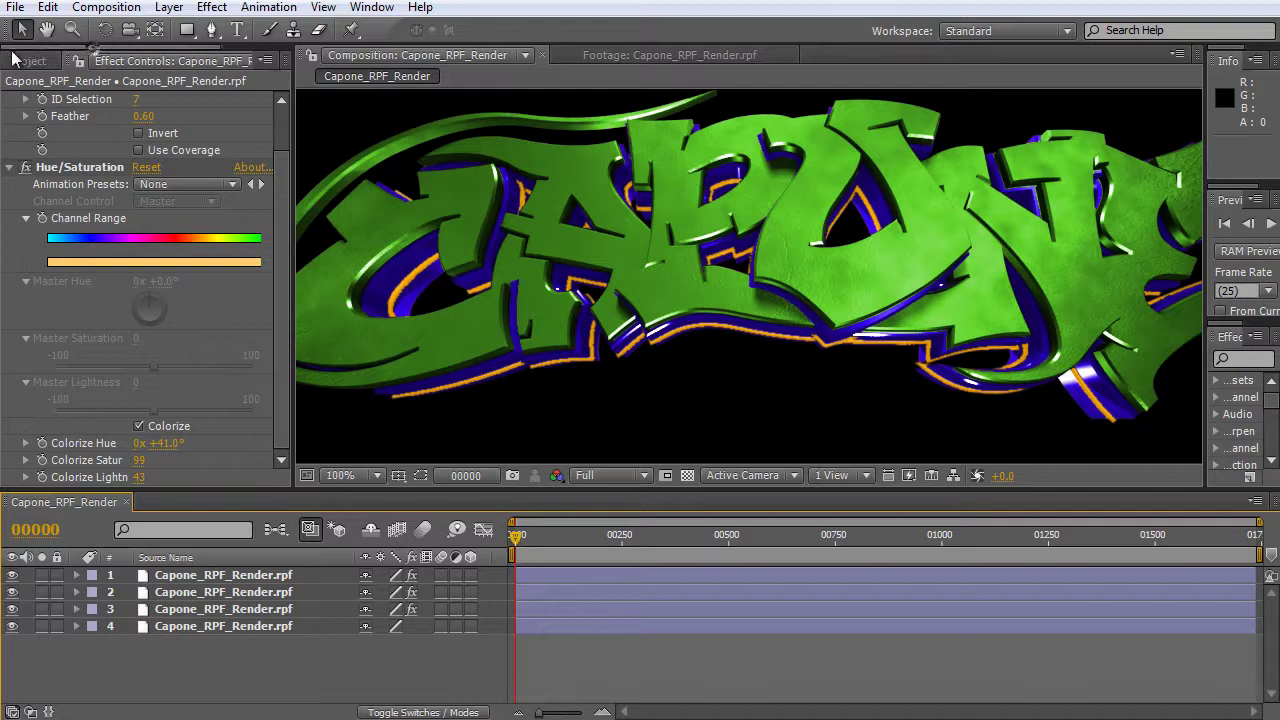
click(25, 60)
double_click(73, 259)
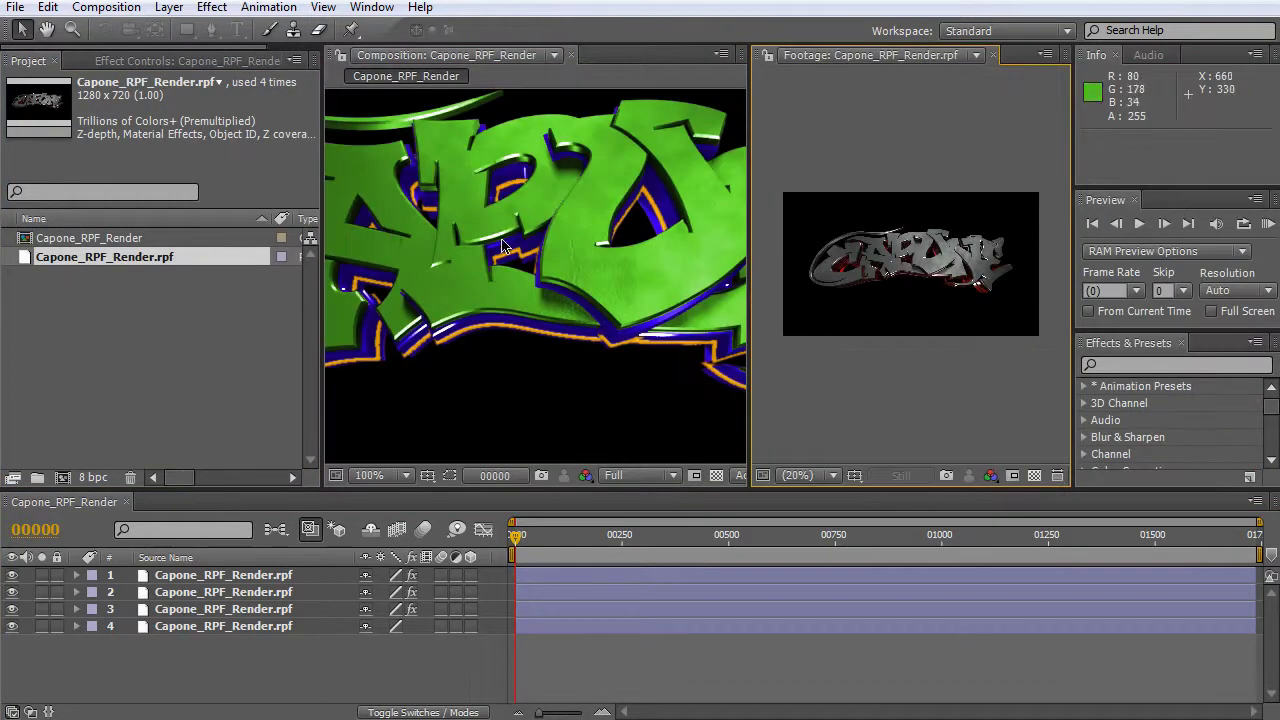
drag(167, 247, 172, 261)
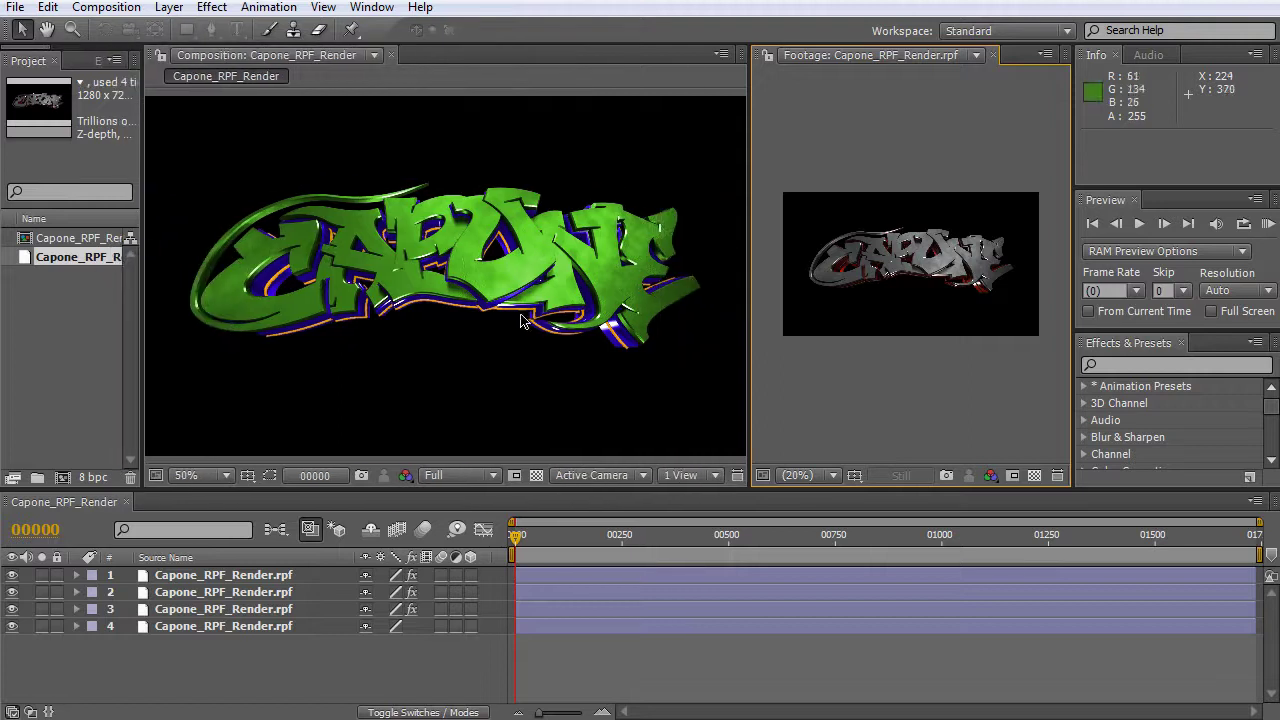
drag(750, 295, 577, 277)
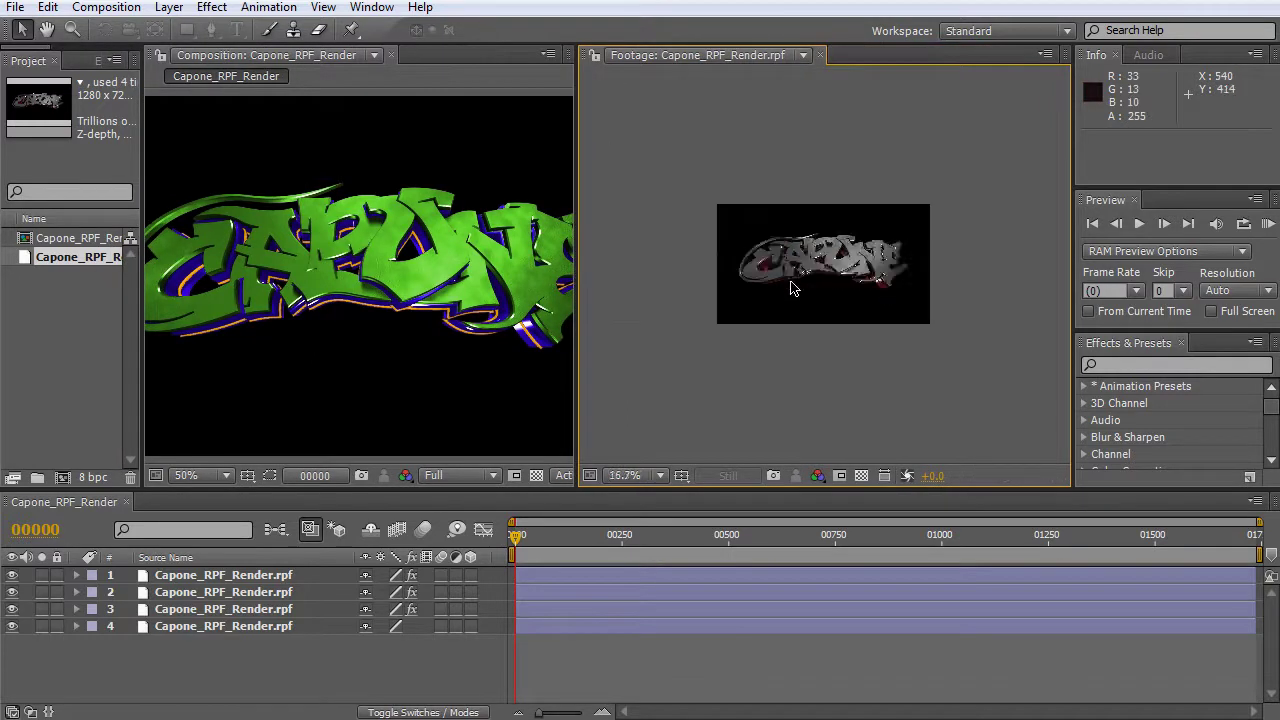
scroll(794, 286, up, 3)
scroll(728, 320, down, 2)
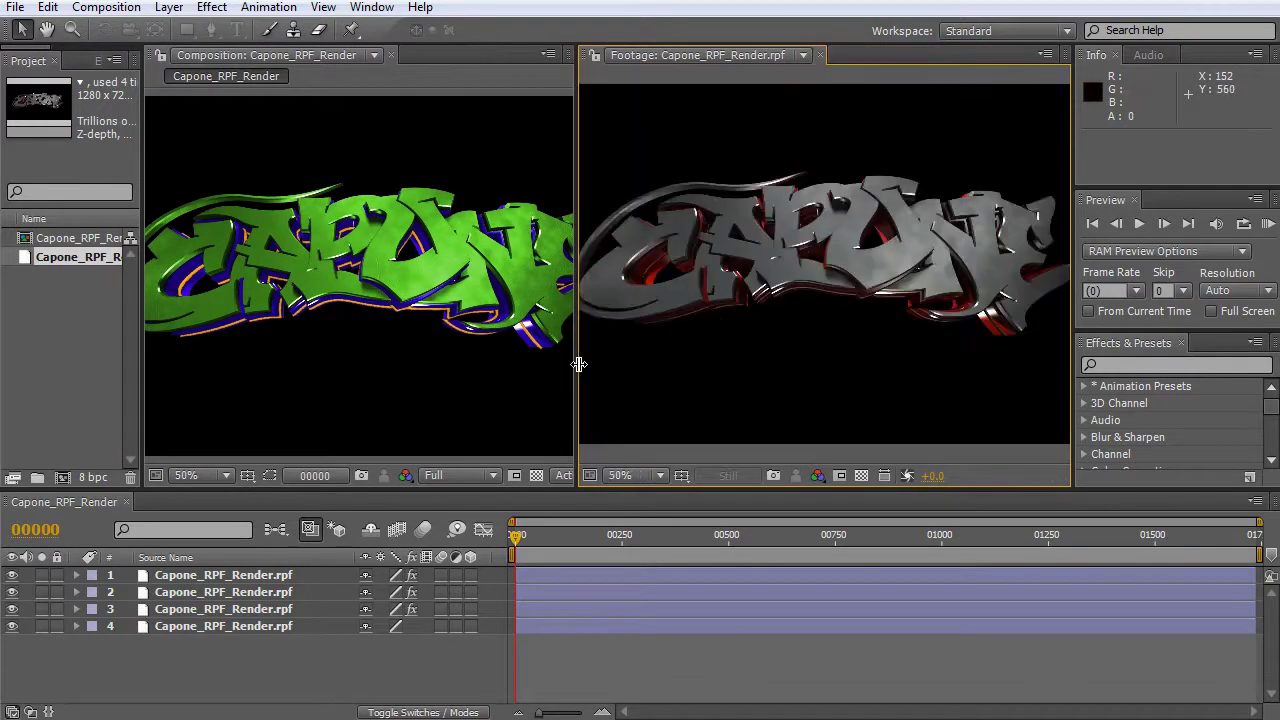
drag(577, 364, 622, 363)
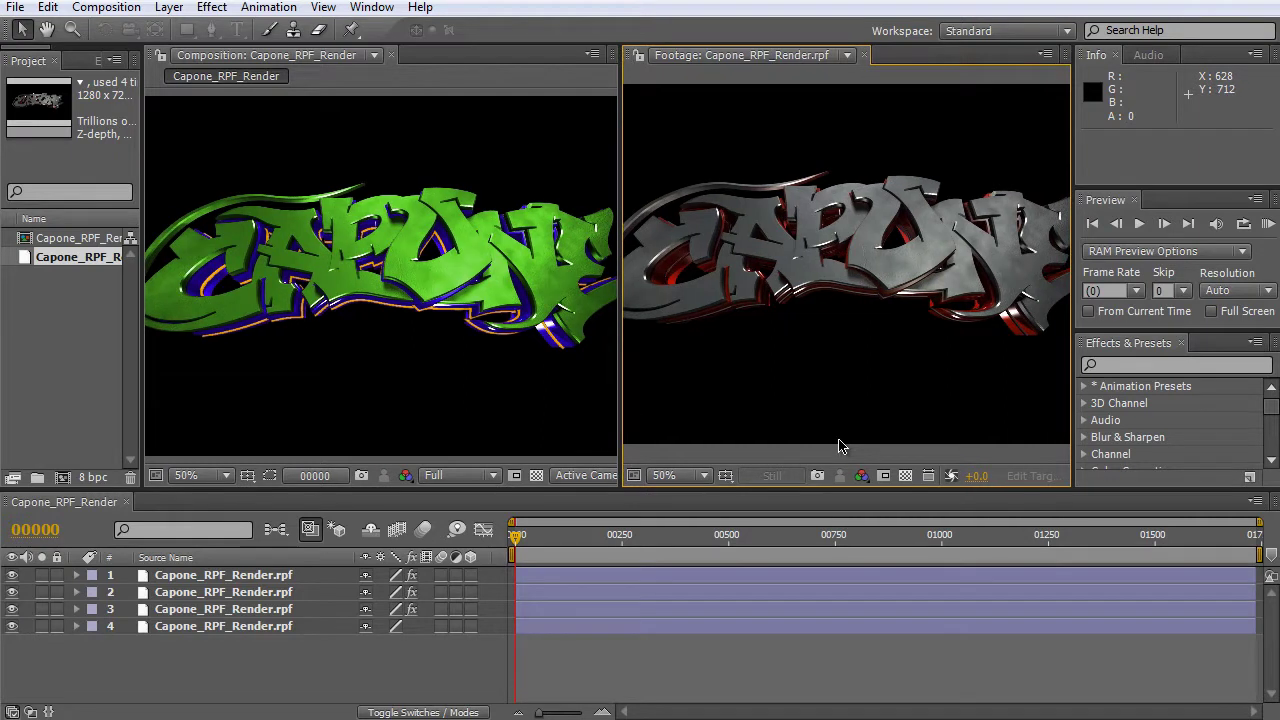
drag(141, 337, 390, 337)
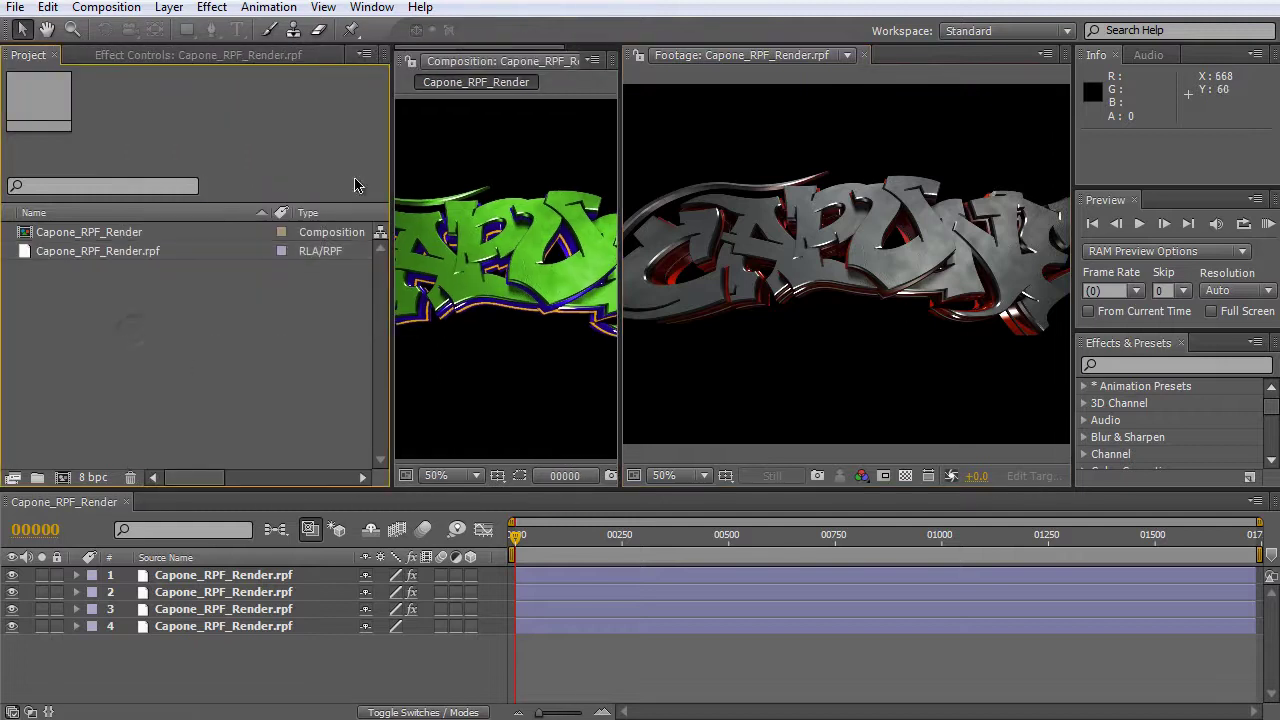
click(155, 258)
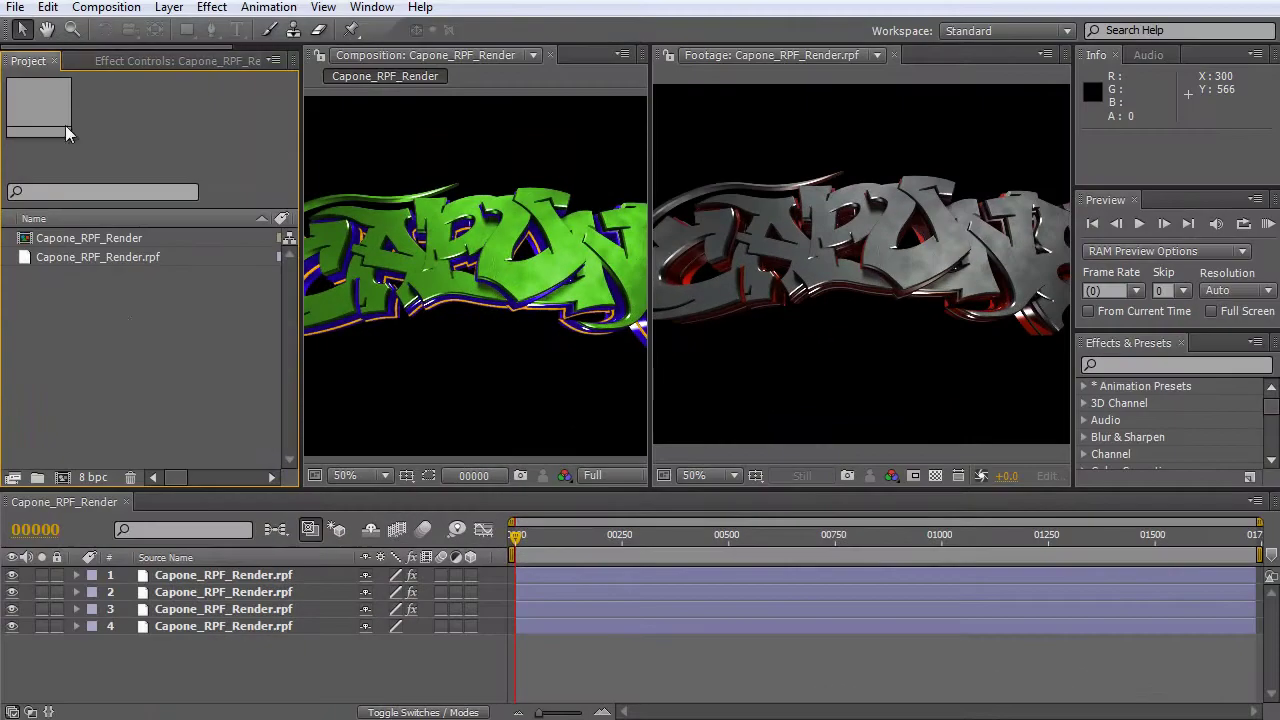
Import CaponeMulti_RPF_Render.rpf with black premultiplied alpha, create a composition from it, and close the old Capone_RPF_Render.rpf footage view.
double_click(73, 313)
double_click(460, 220)
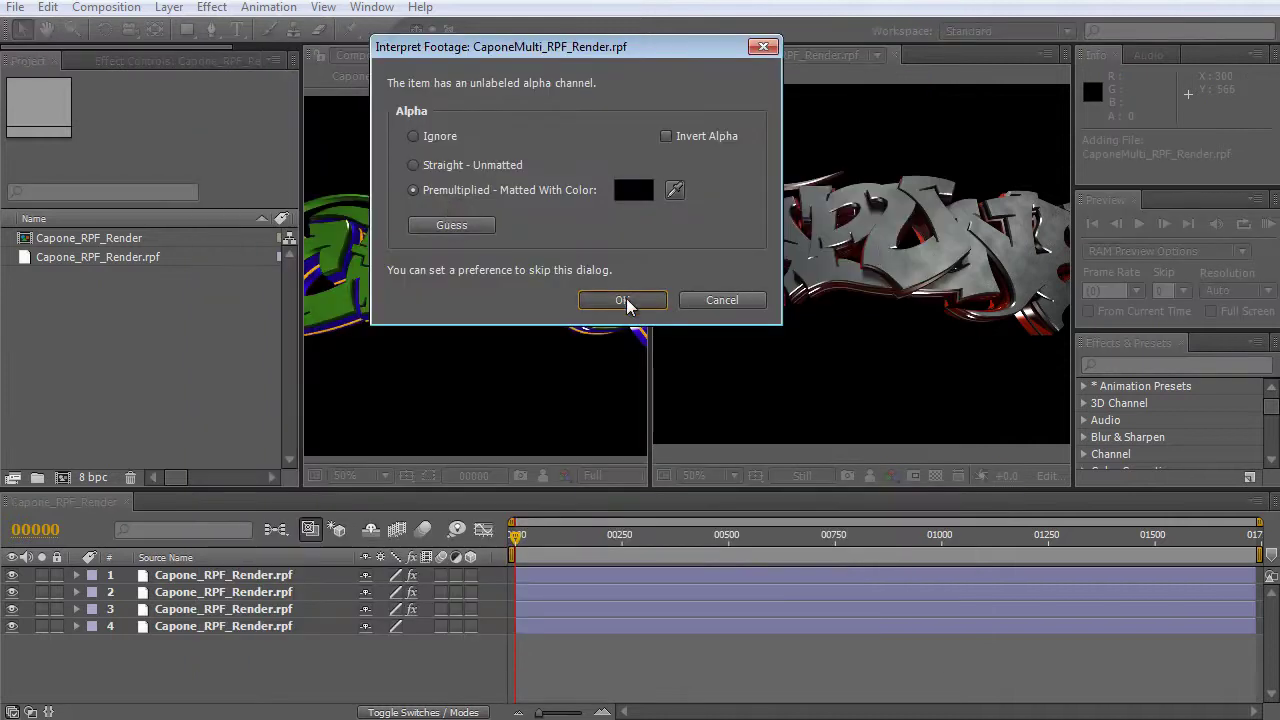
click(622, 301)
drag(125, 283, 64, 477)
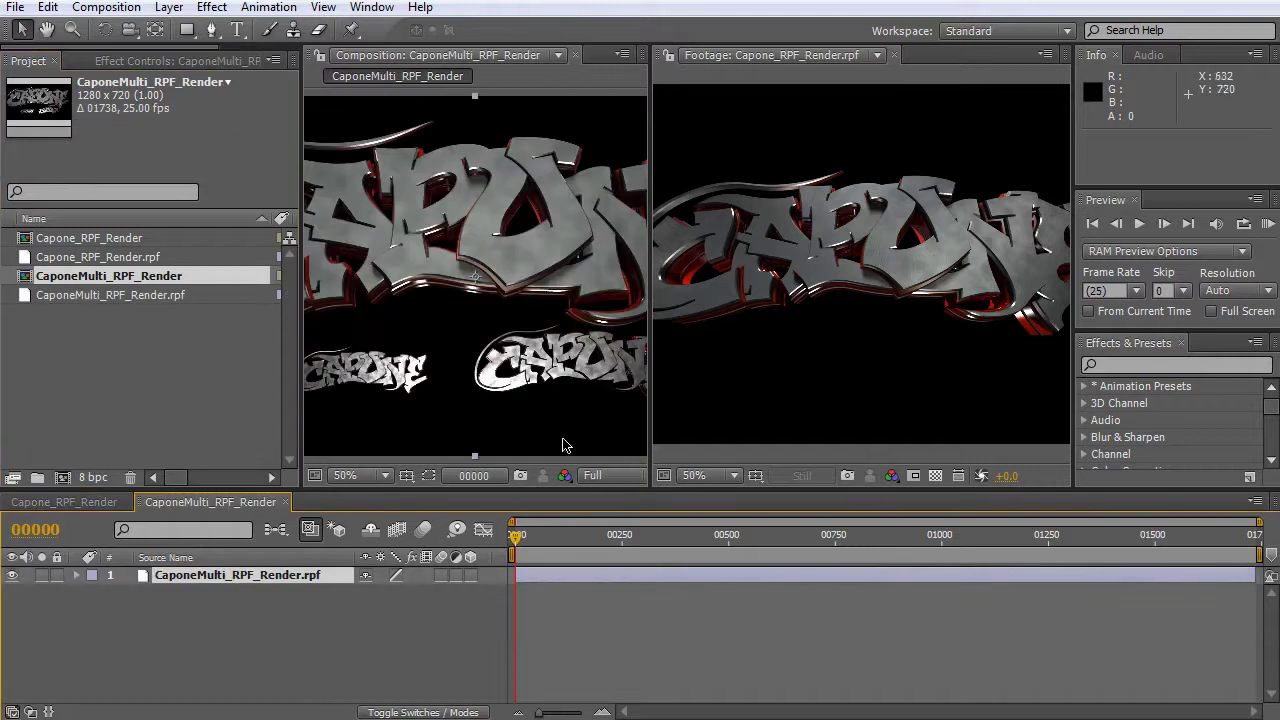
click(894, 55)
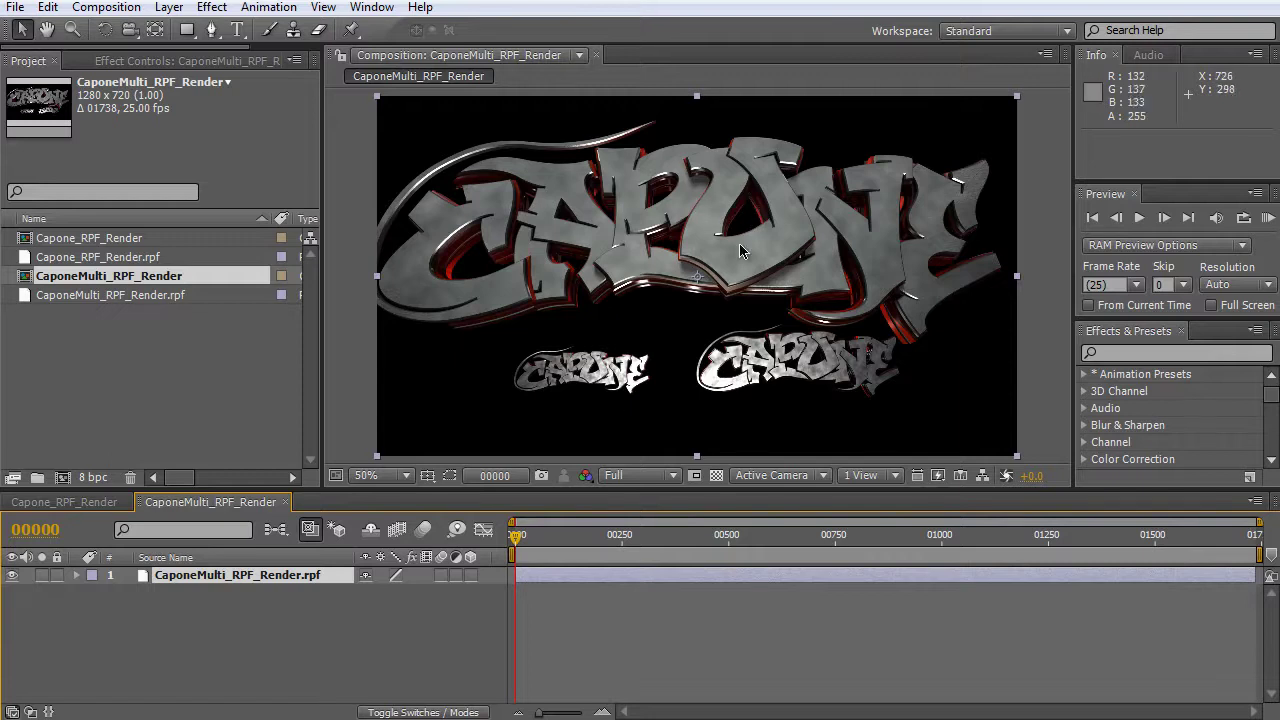
Apply the Depth Matte effect to the CaponeMulti_RPF_Render.rpf layer and briefly check the result against the transparency grid.
click(205, 580)
click(167, 66)
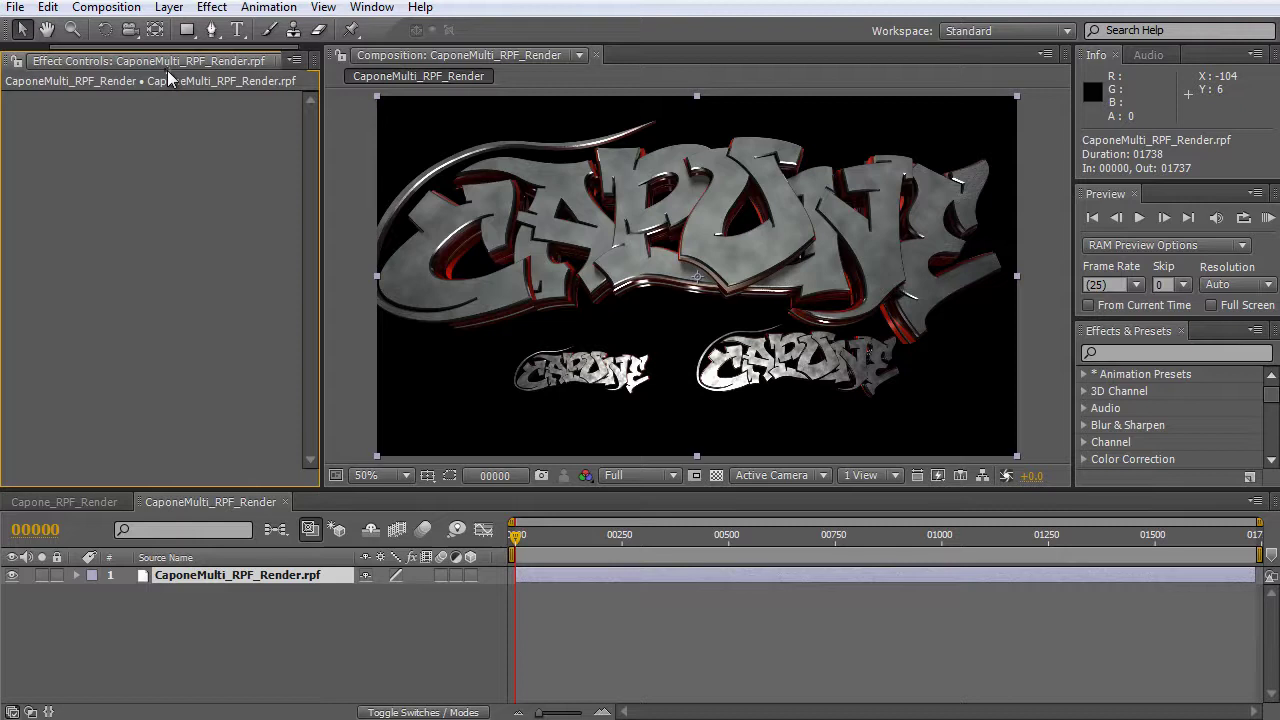
right_click(121, 133)
mouse_move(211, 199)
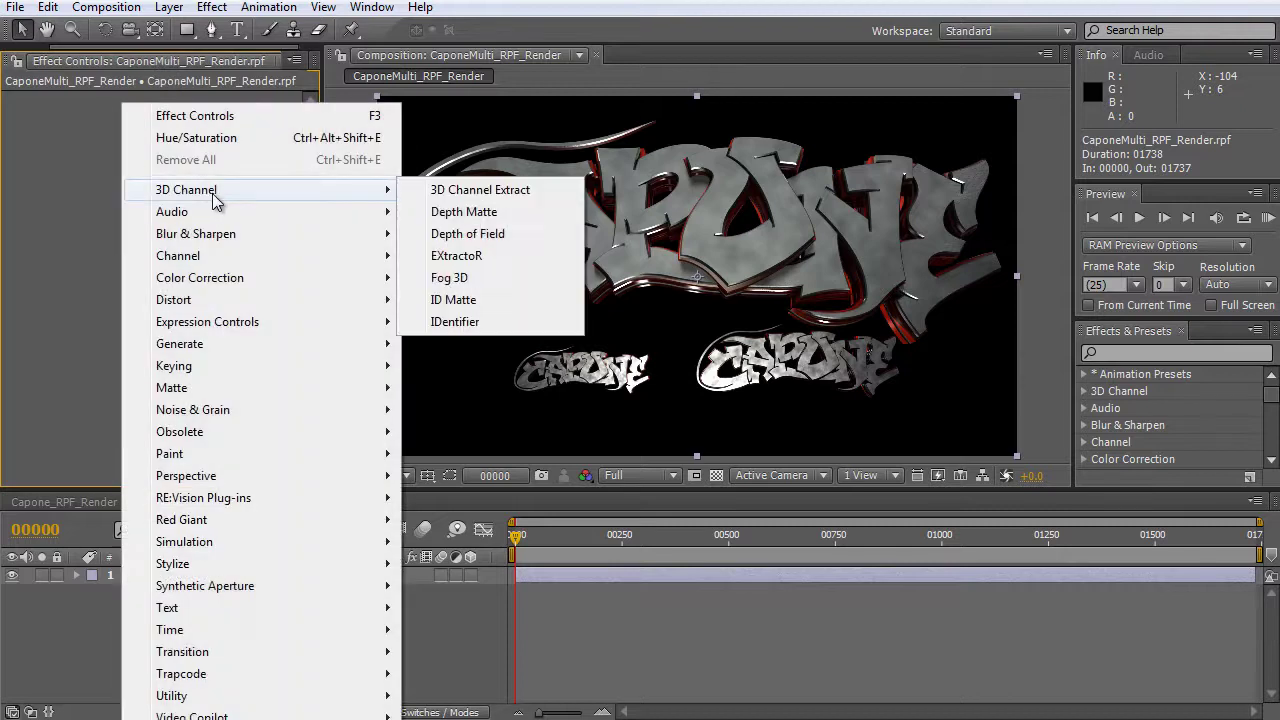
click(505, 220)
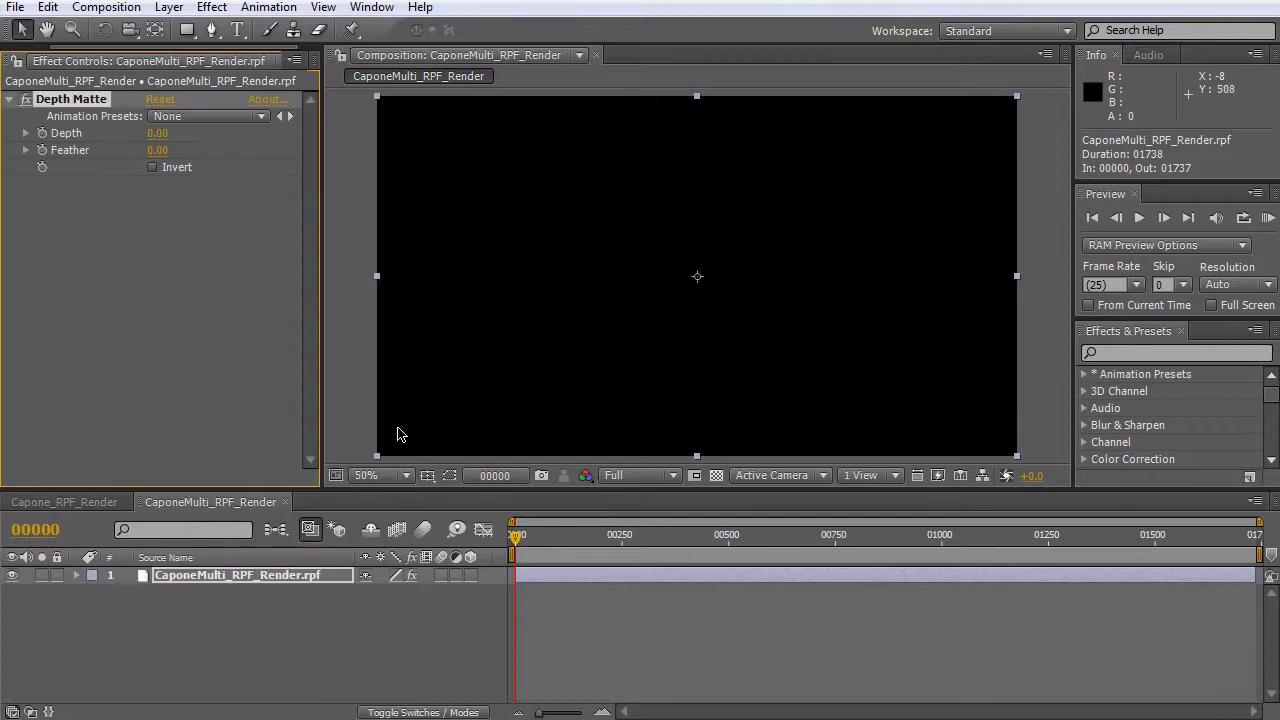
click(716, 475)
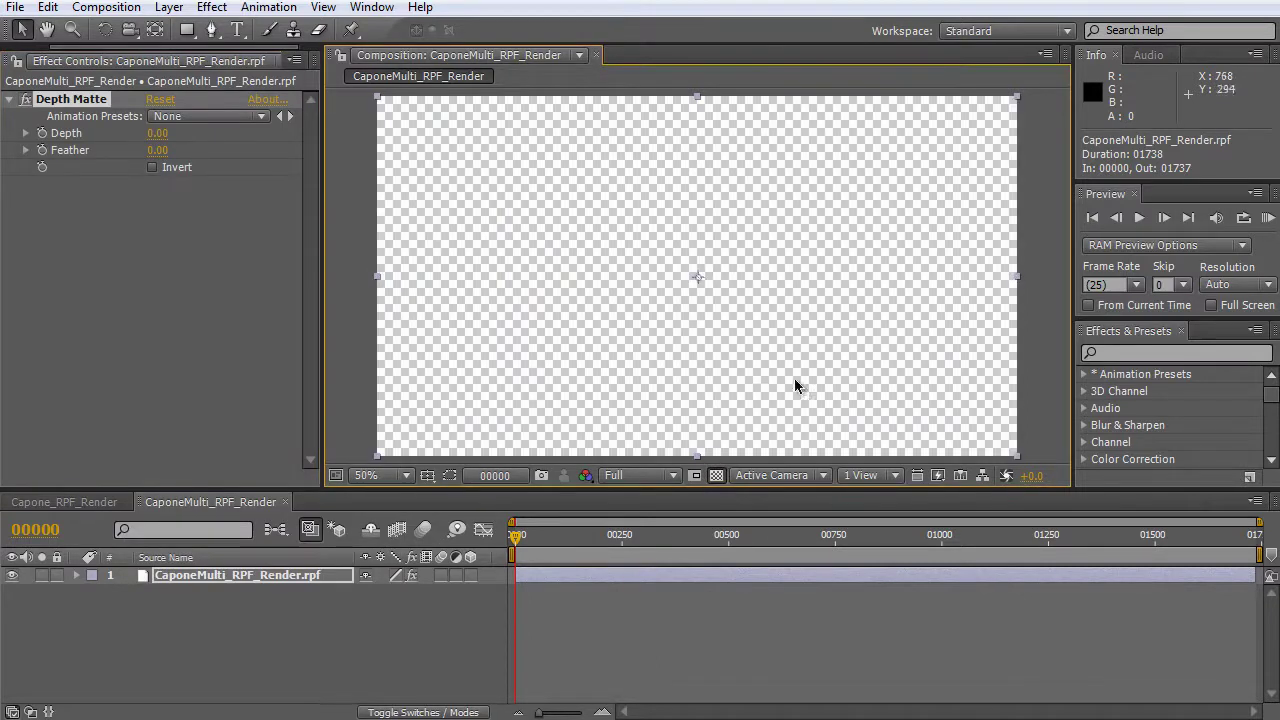
click(716, 475)
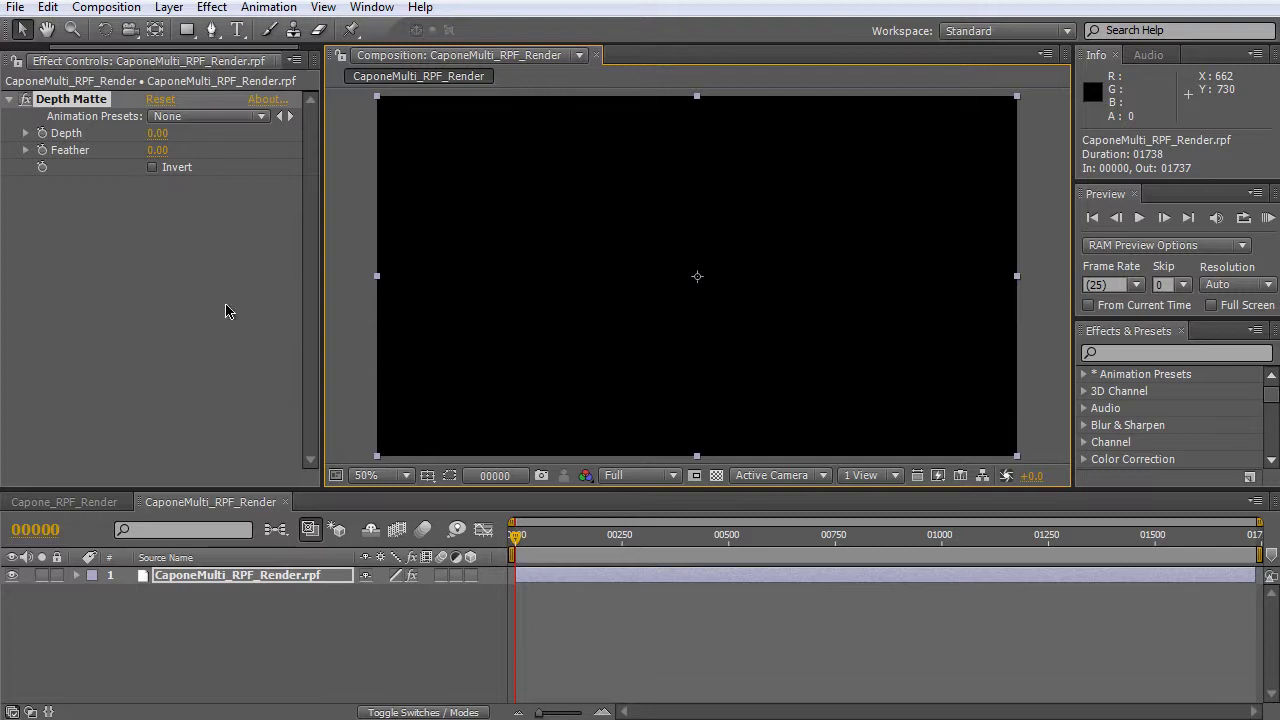
Set the Depth Matte's Depth to -1210 so the smallest logo is cut out.
click(157, 133)
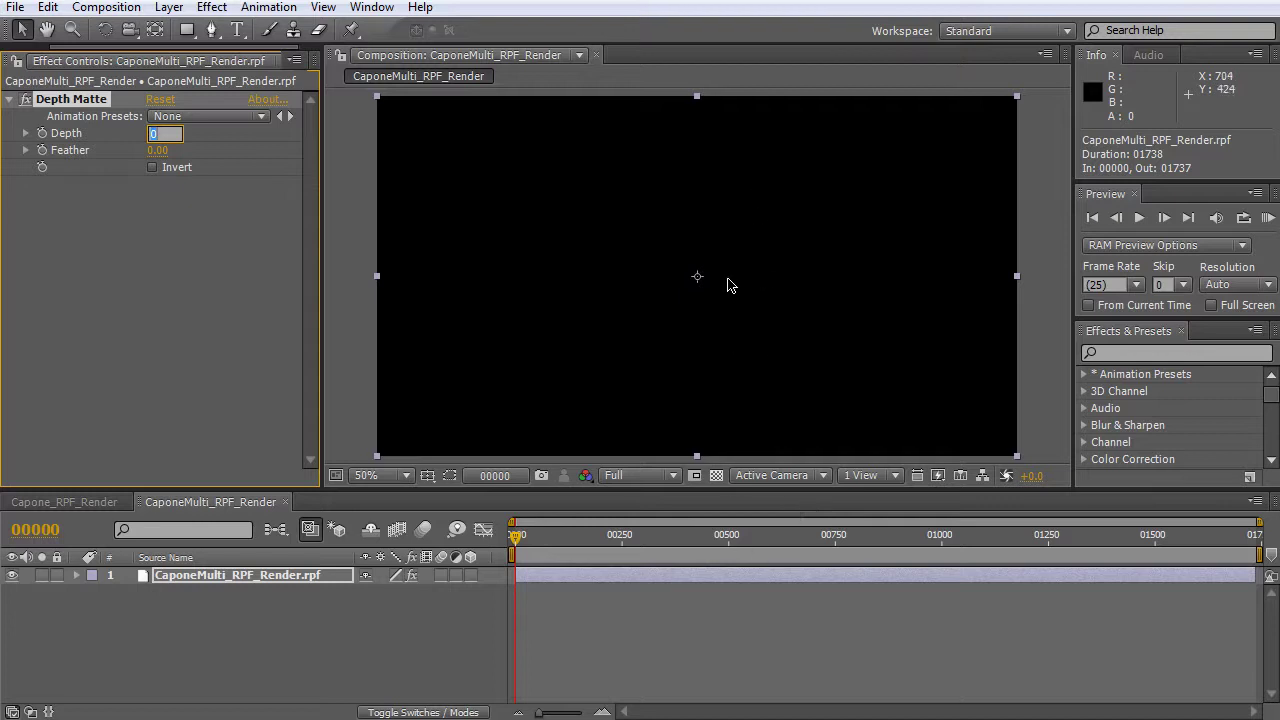
click(163, 238)
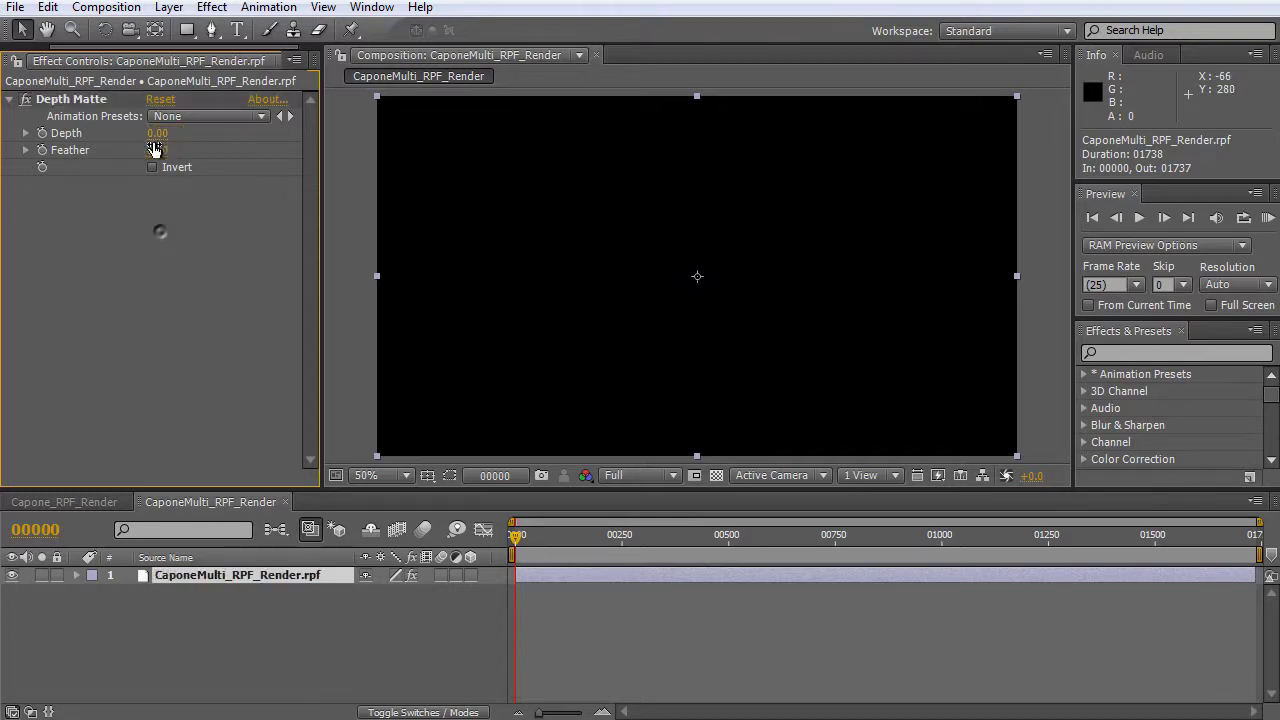
drag(153, 133, 58, 170)
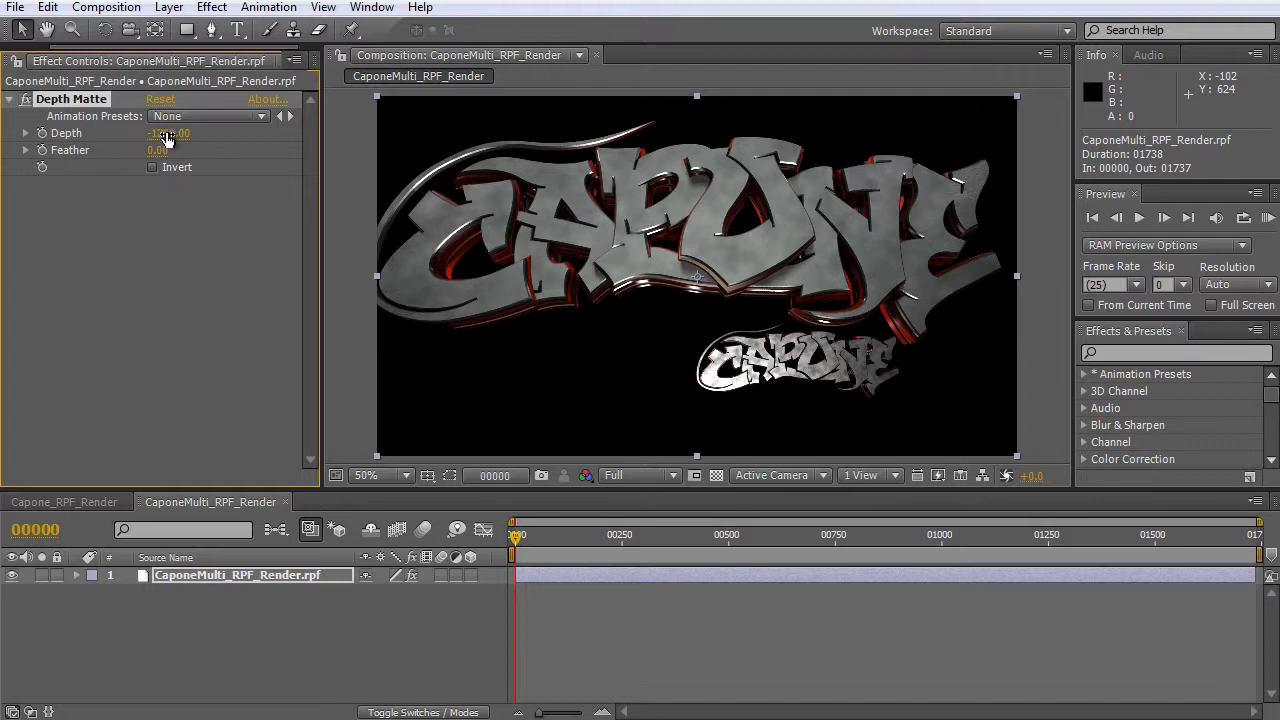
mouse_move(160, 133)
mouse_down()
mouse_move(195, 133)
mouse_move(182, 133)
mouse_up()
drag(204, 135, 195, 135)
mouse_move(166, 141)
mouse_down()
mouse_move(195, 137)
mouse_move(150, 134)
mouse_up()
click(188, 292)
Duplicate the Depth Matte effect, invert the copy and set its Depth to -590 to isolate the small right-hand logo.
click(78, 102)
key(ctrl+d)
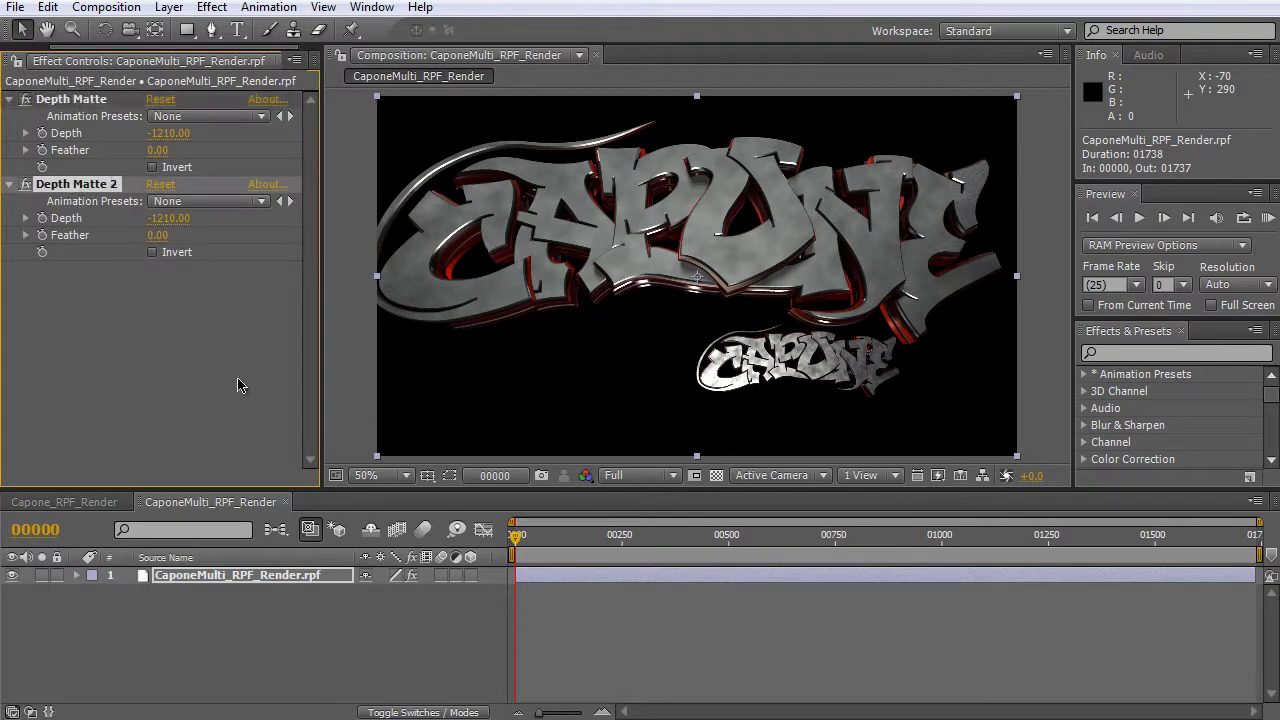
click(152, 252)
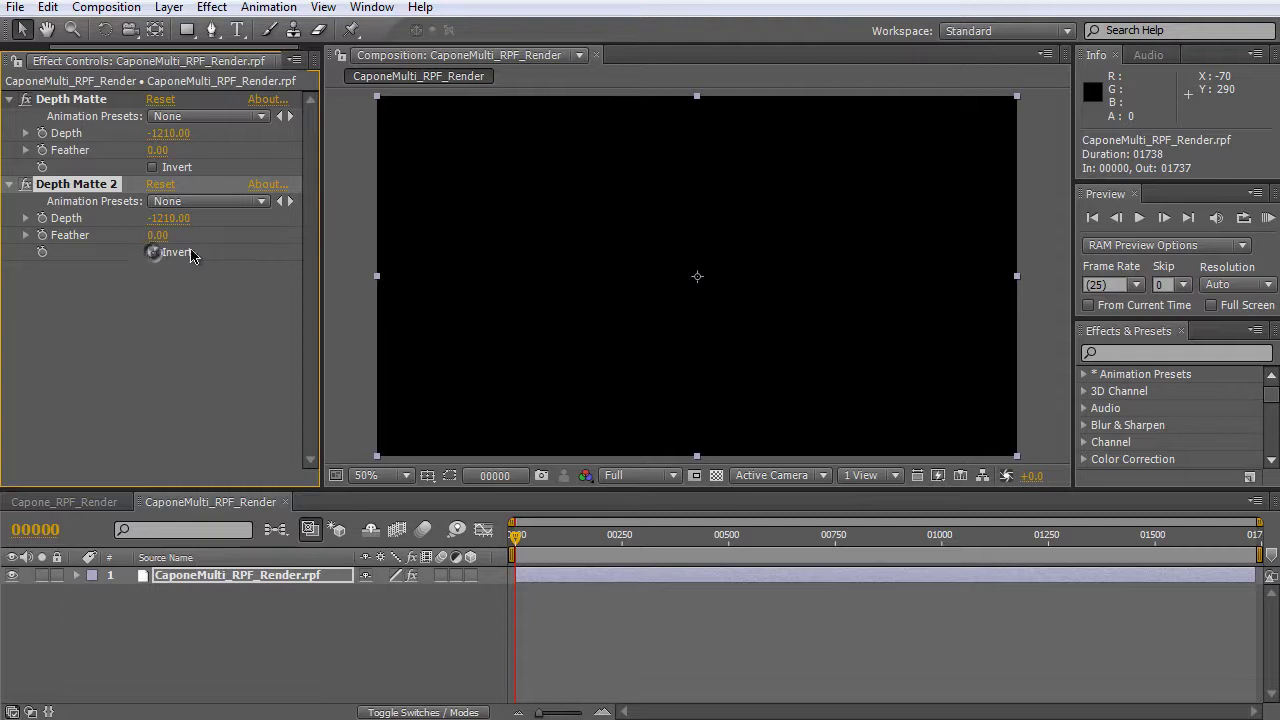
drag(166, 224, 258, 221)
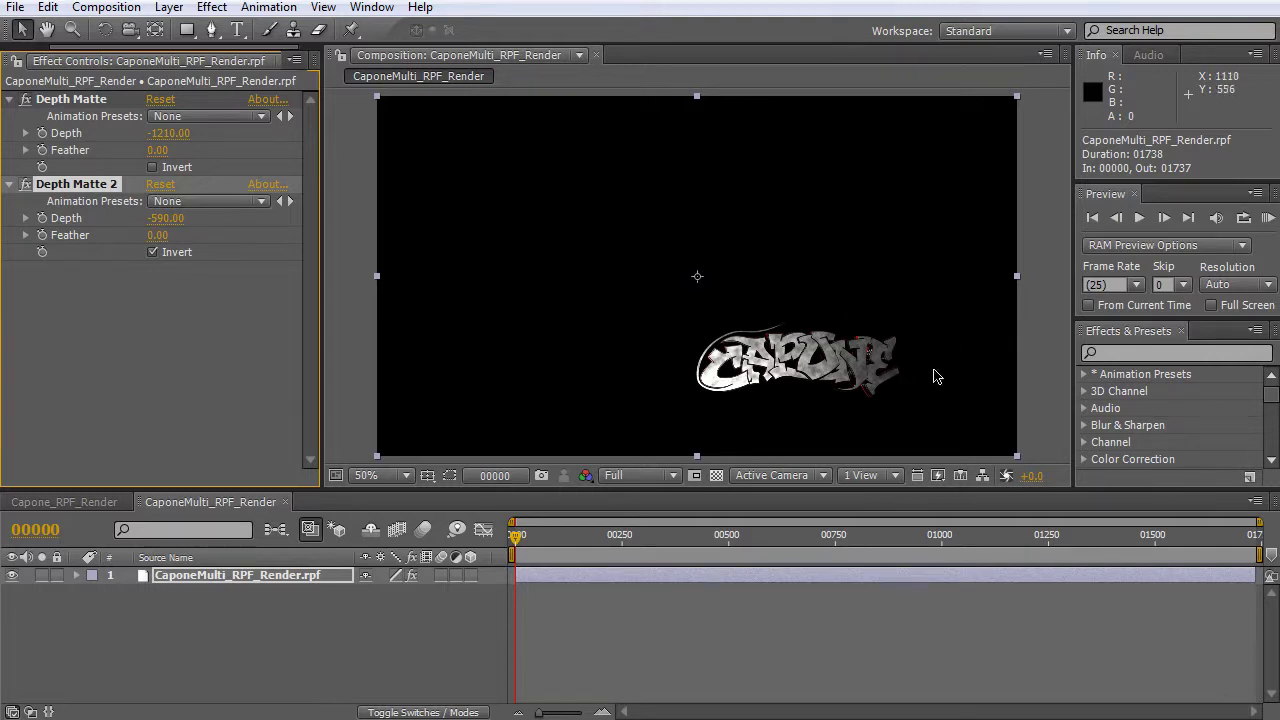
click(240, 292)
Duplicate the layer, delete both Depth Matte effects from the lower copy, and select the upper copy.
click(232, 587)
key(ctrl+d)
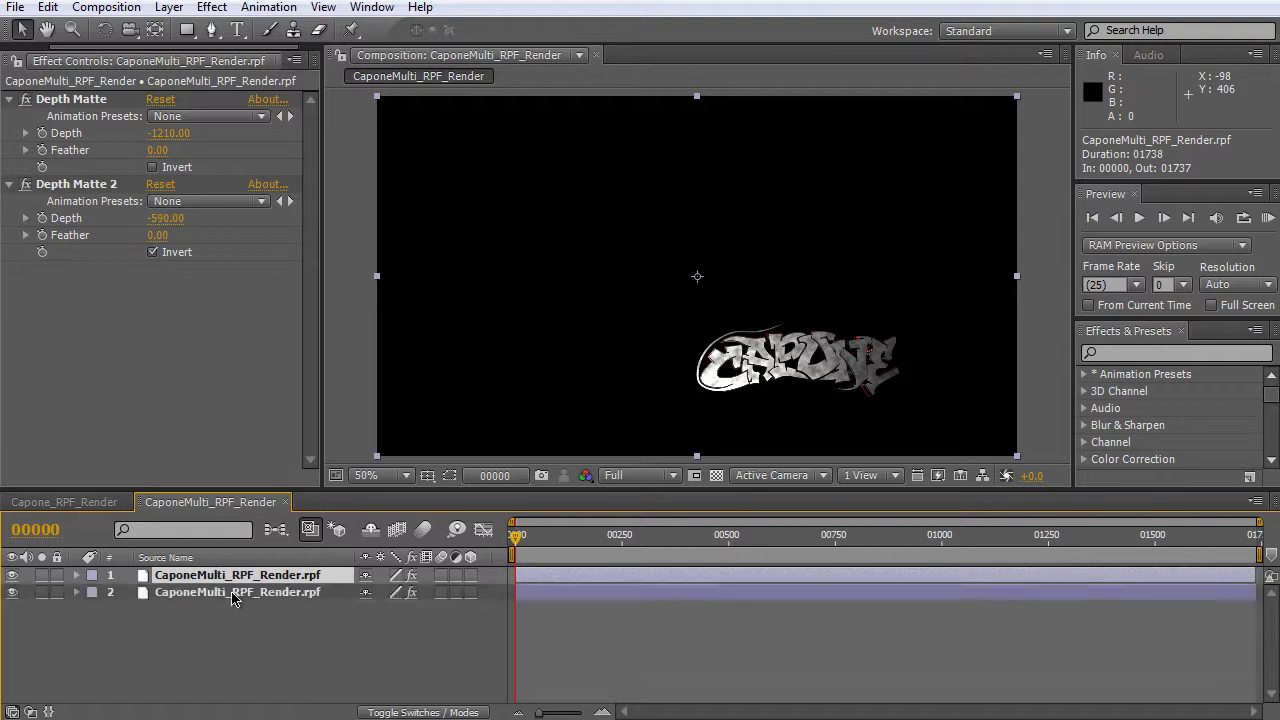
click(232, 594)
click(86, 100)
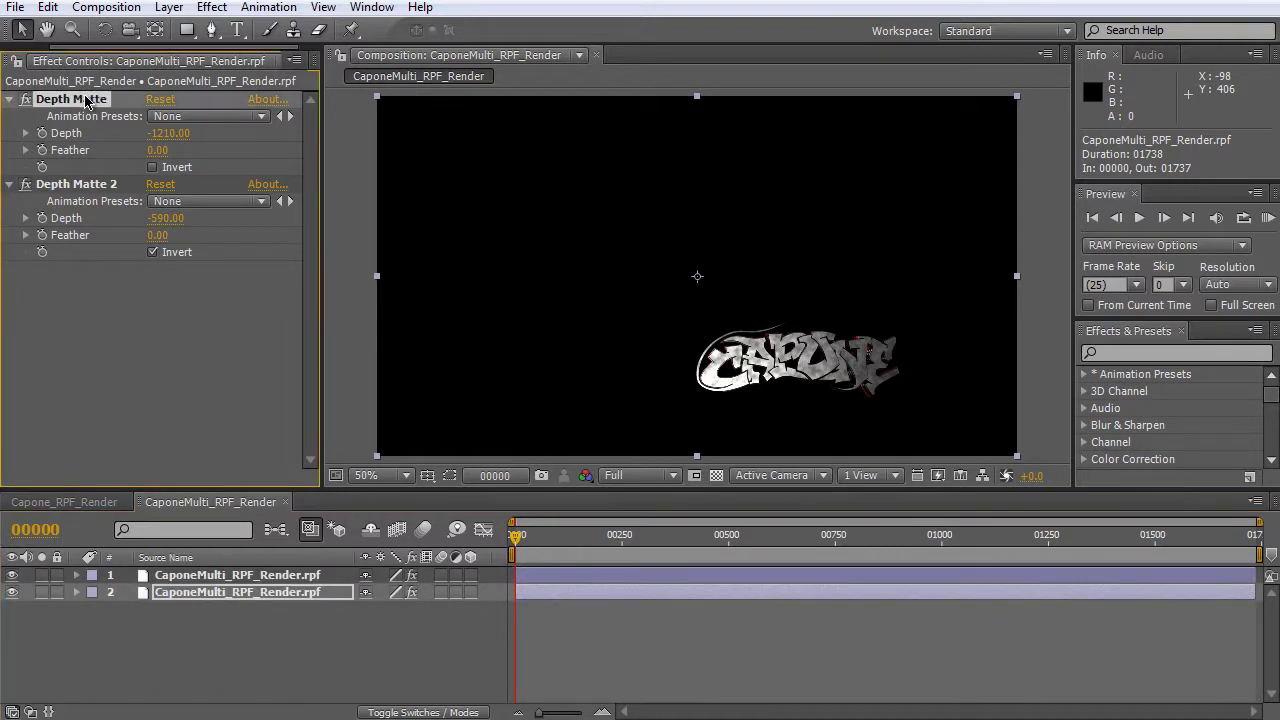
key(Delete)
click(80, 100)
key(Delete)
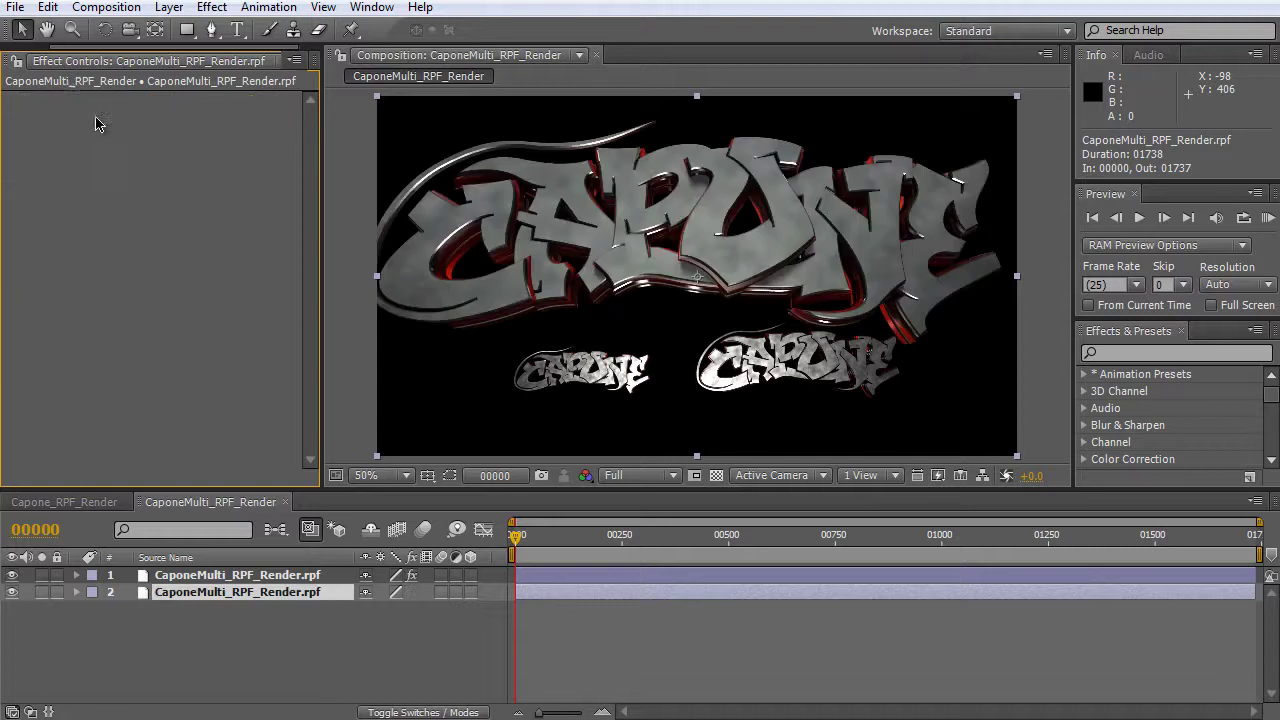
click(210, 615)
click(170, 575)
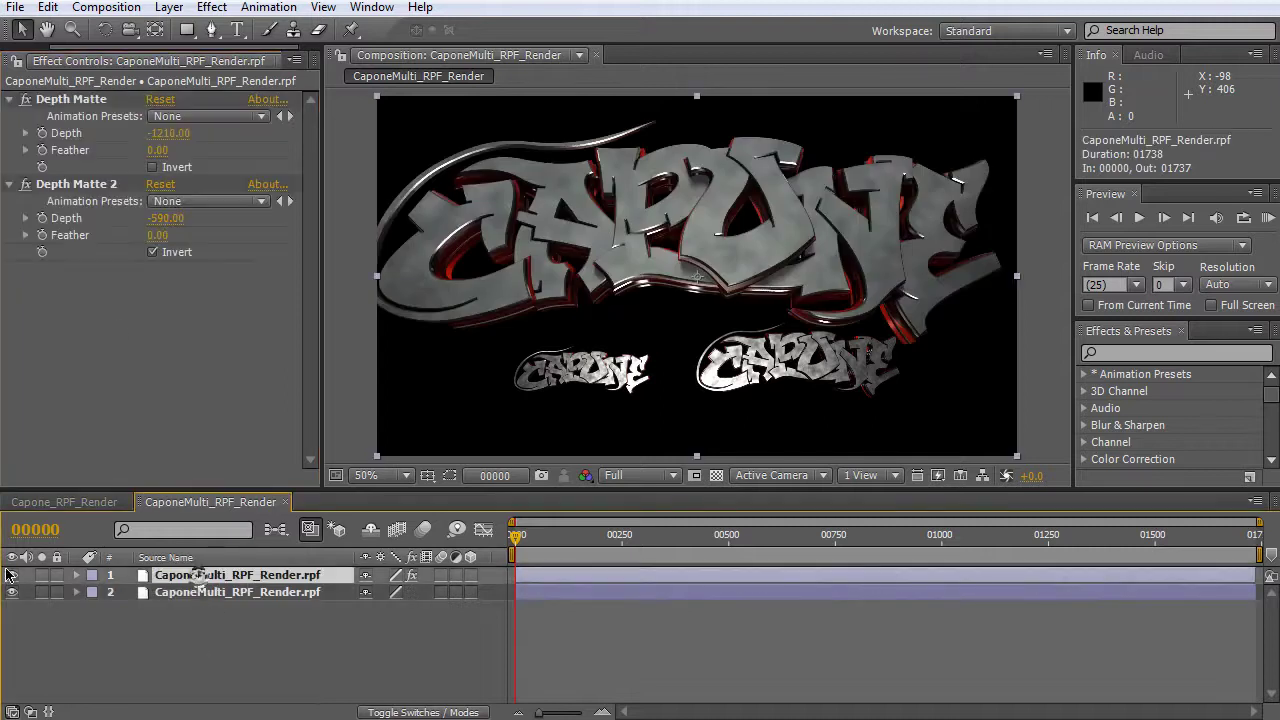
right_click(162, 318)
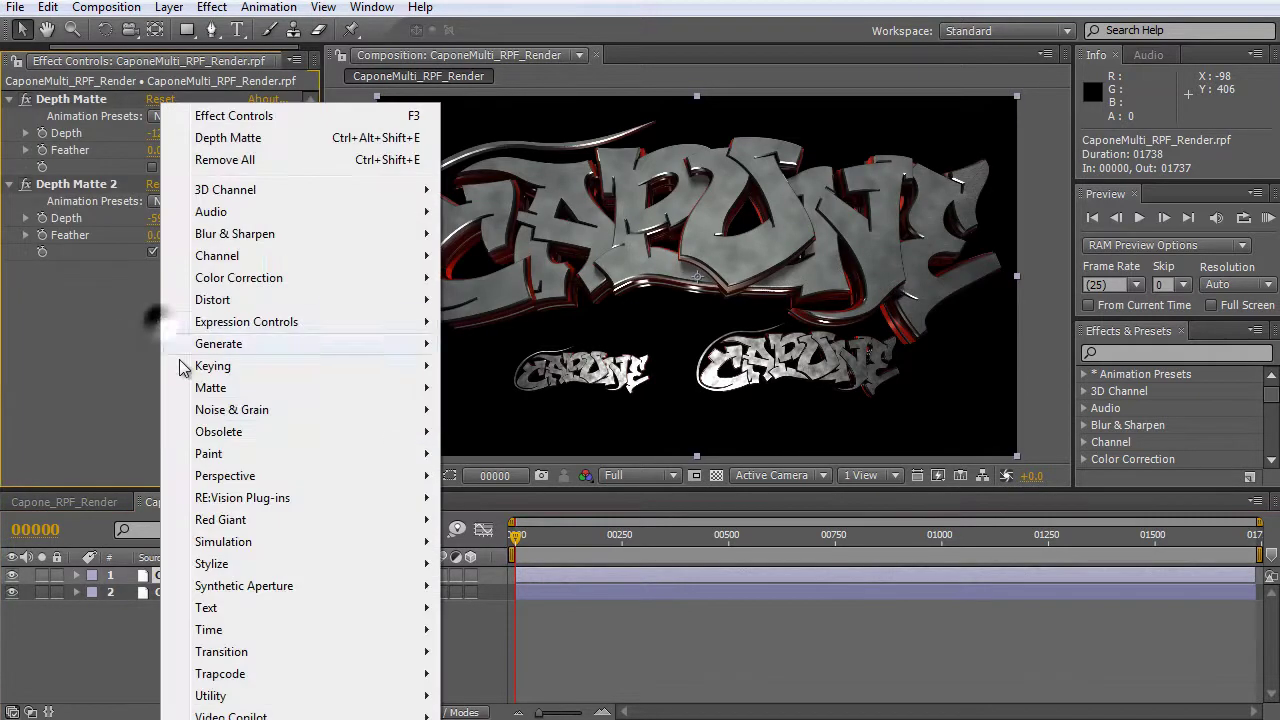
mouse_move(252, 368)
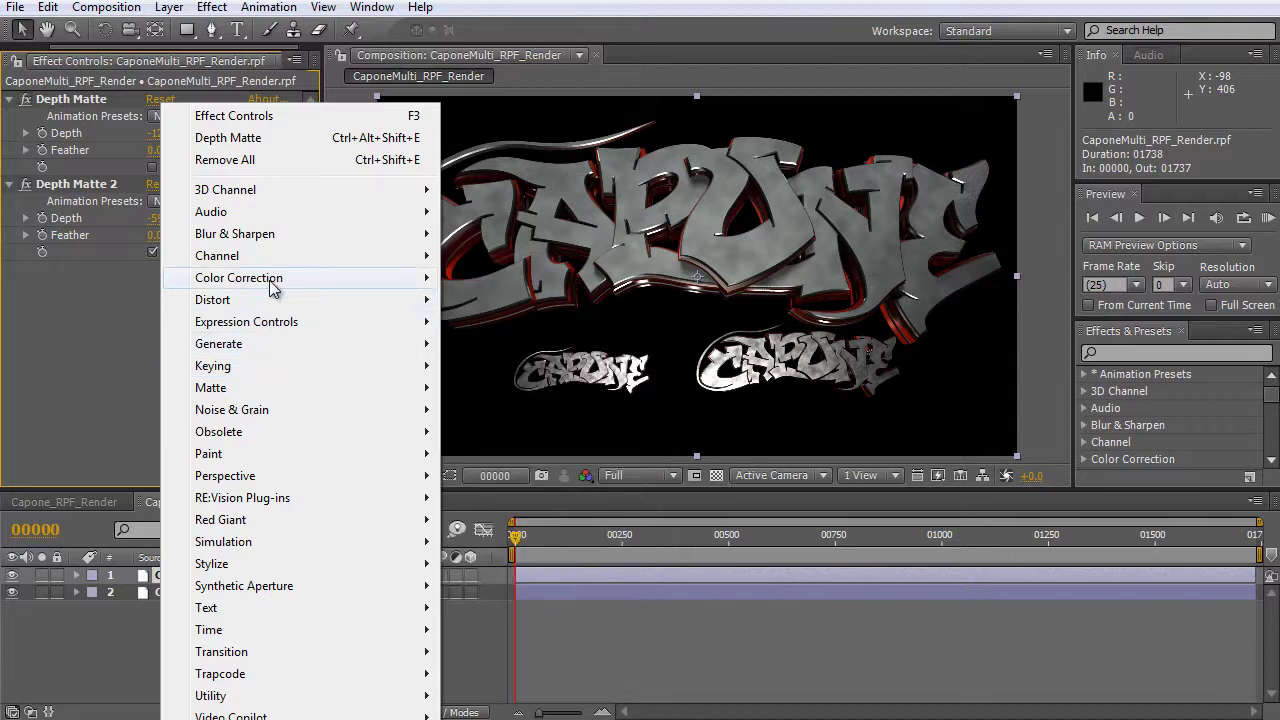
mouse_move(278, 280)
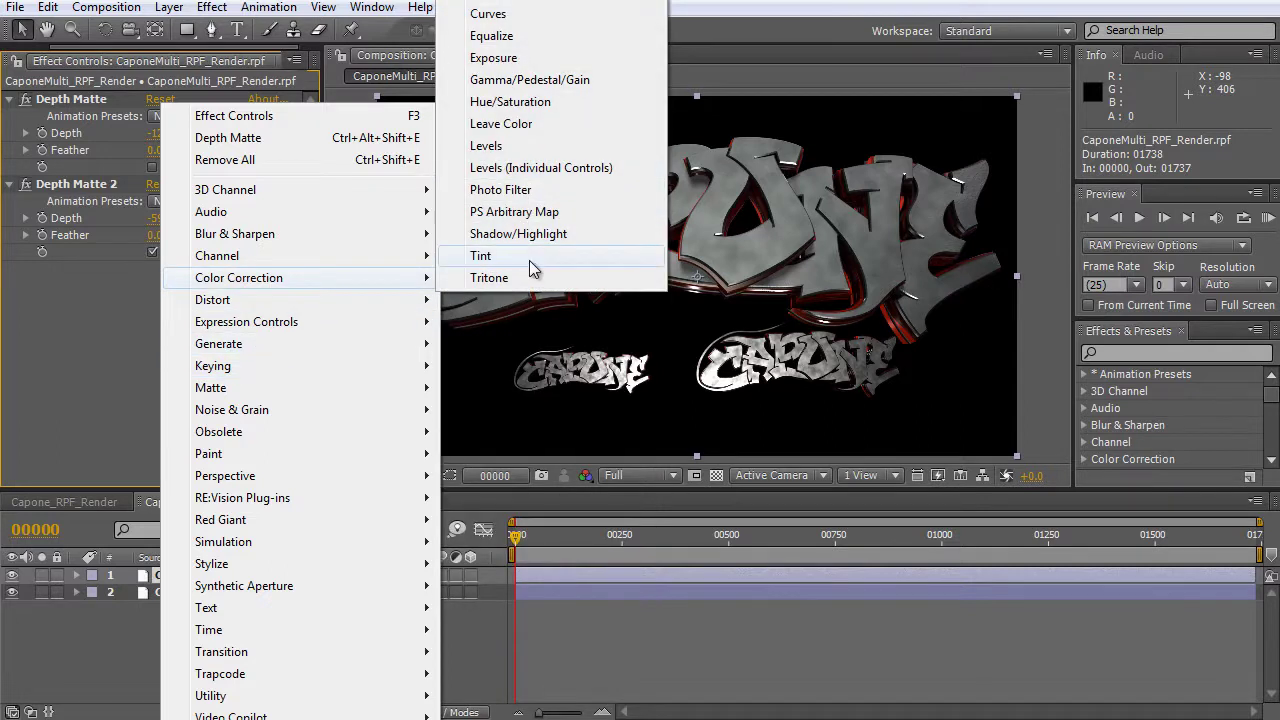
click(529, 259)
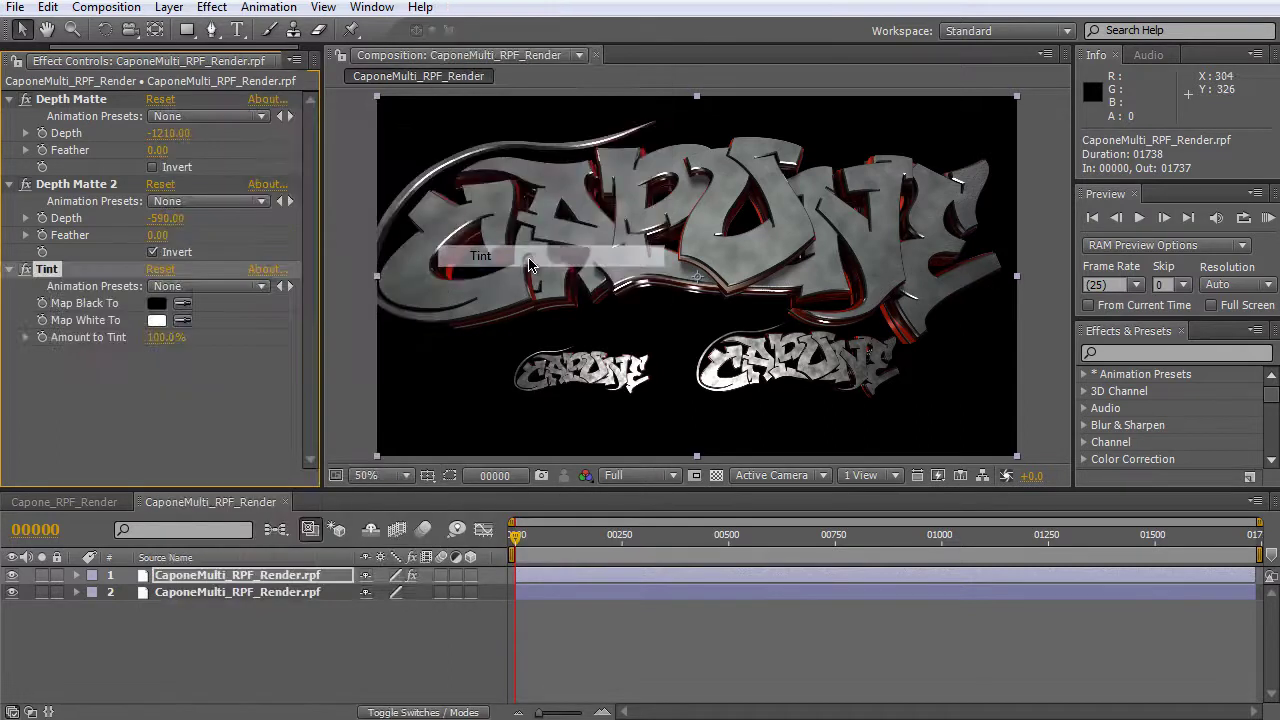
click(156, 320)
click(1205, 419)
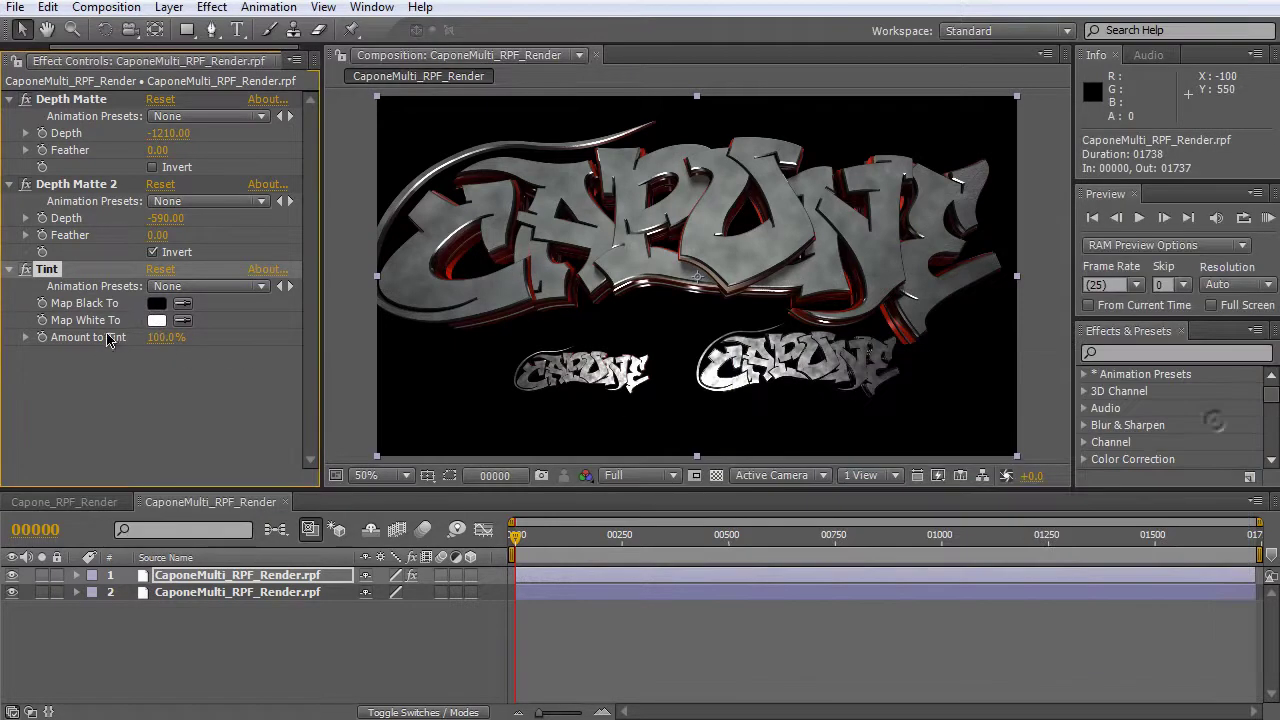
key(Delete)
Add Hue/Saturation to the upper layer with Colorize enabled, Colorize Hue 38°, Saturation 100 and Lightness -55.
right_click(104, 348)
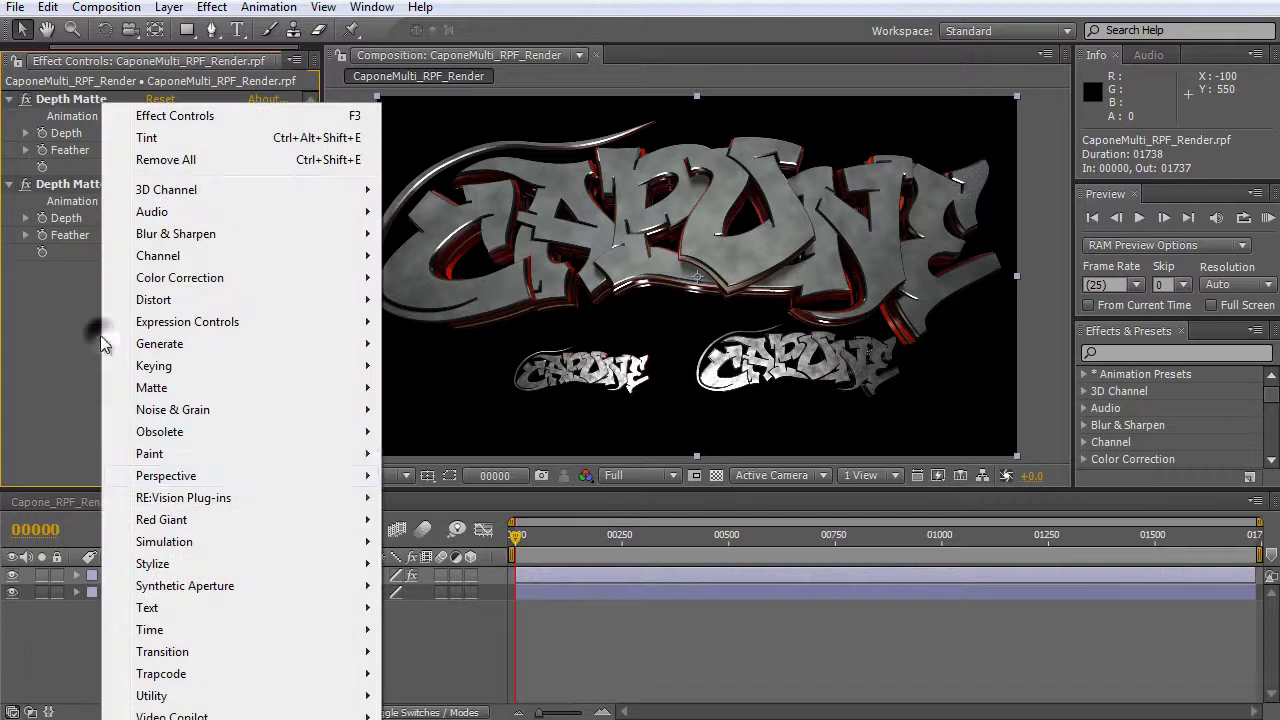
mouse_move(278, 289)
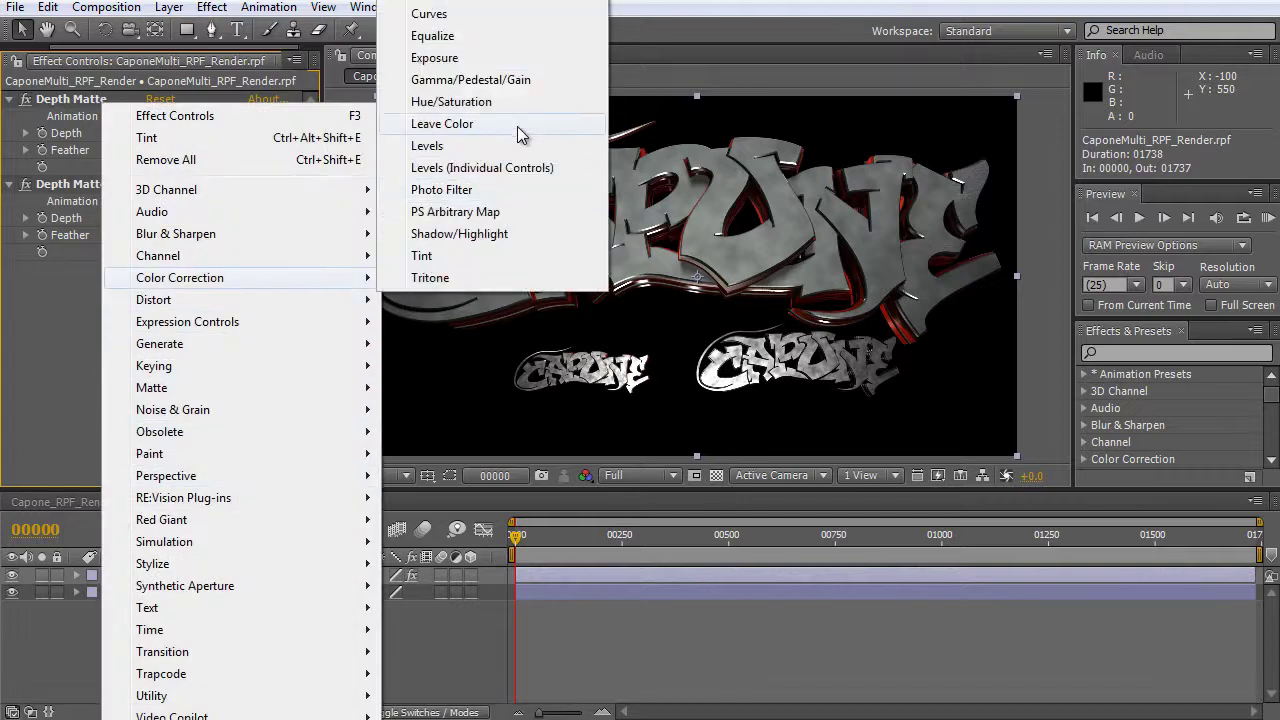
click(530, 96)
scroll(180, 430, down, 2)
click(153, 426)
drag(175, 456, 197, 467)
drag(175, 444, 212, 441)
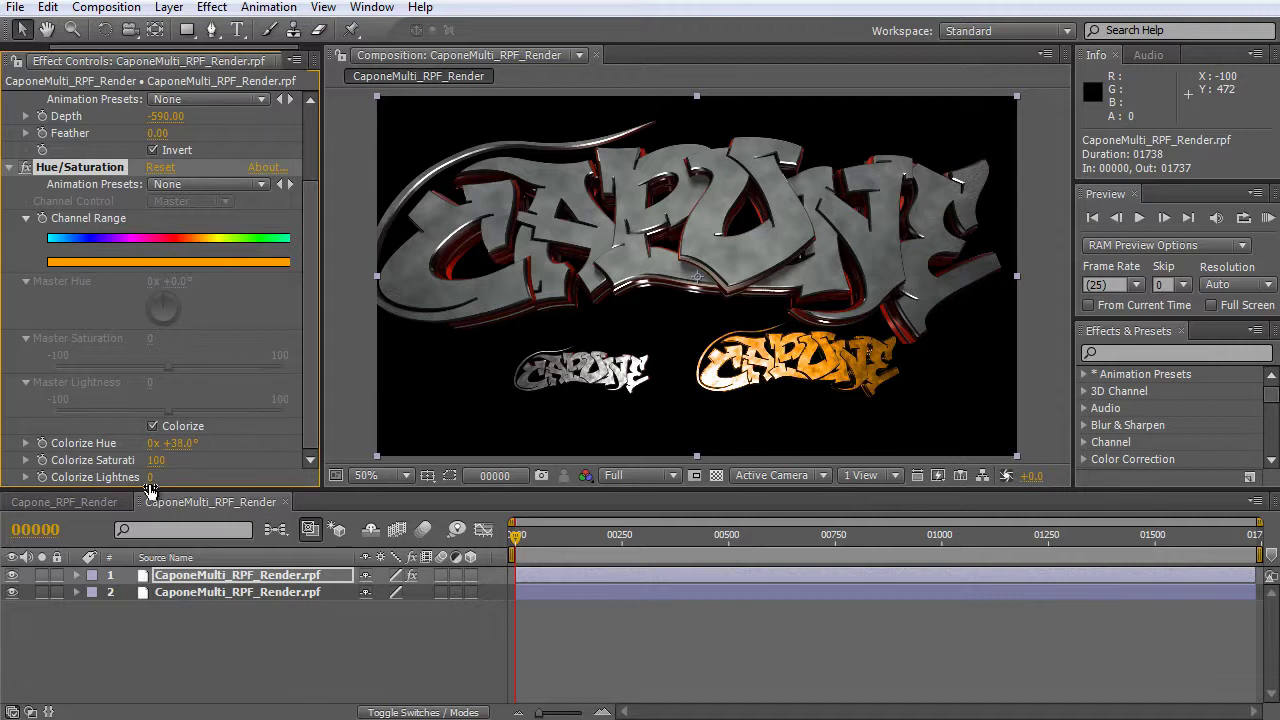
drag(150, 478, 92, 478)
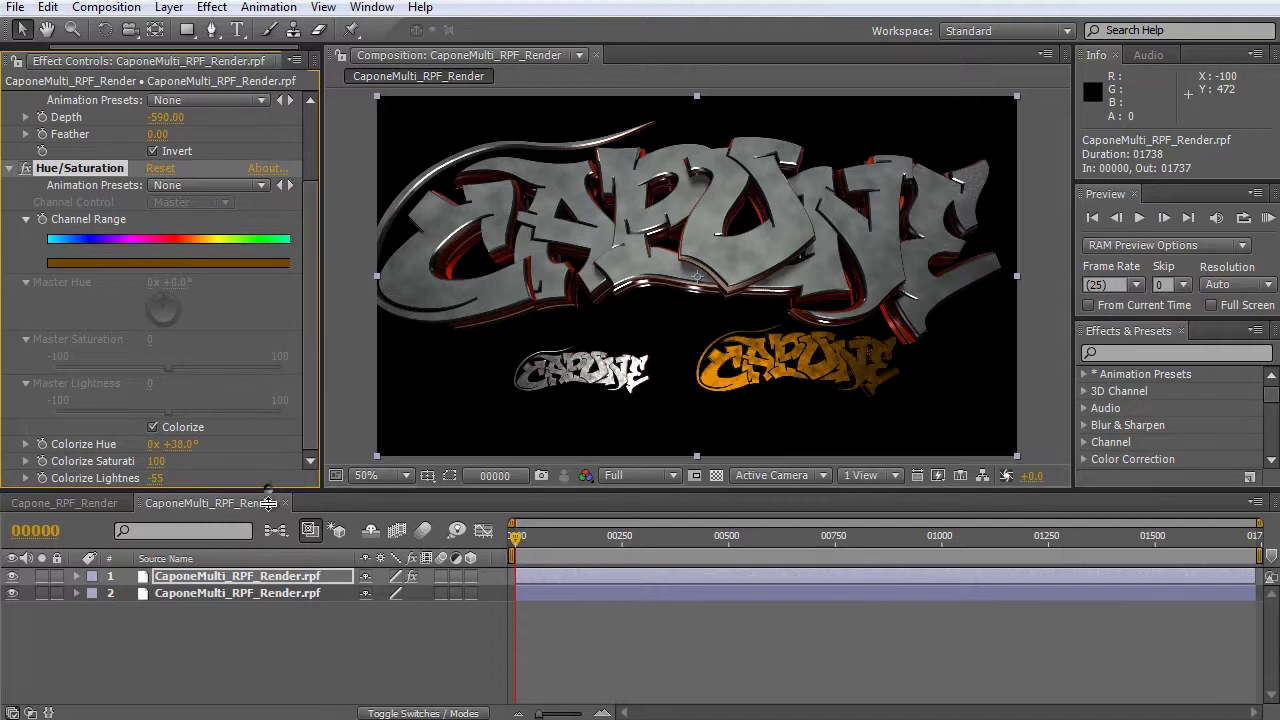
Add a Fast Blur to the upper layer with Repeat Edge Pixels enabled and Blurriness 3.0, then deselect all layers.
drag(268, 490, 268, 548)
click(10, 141)
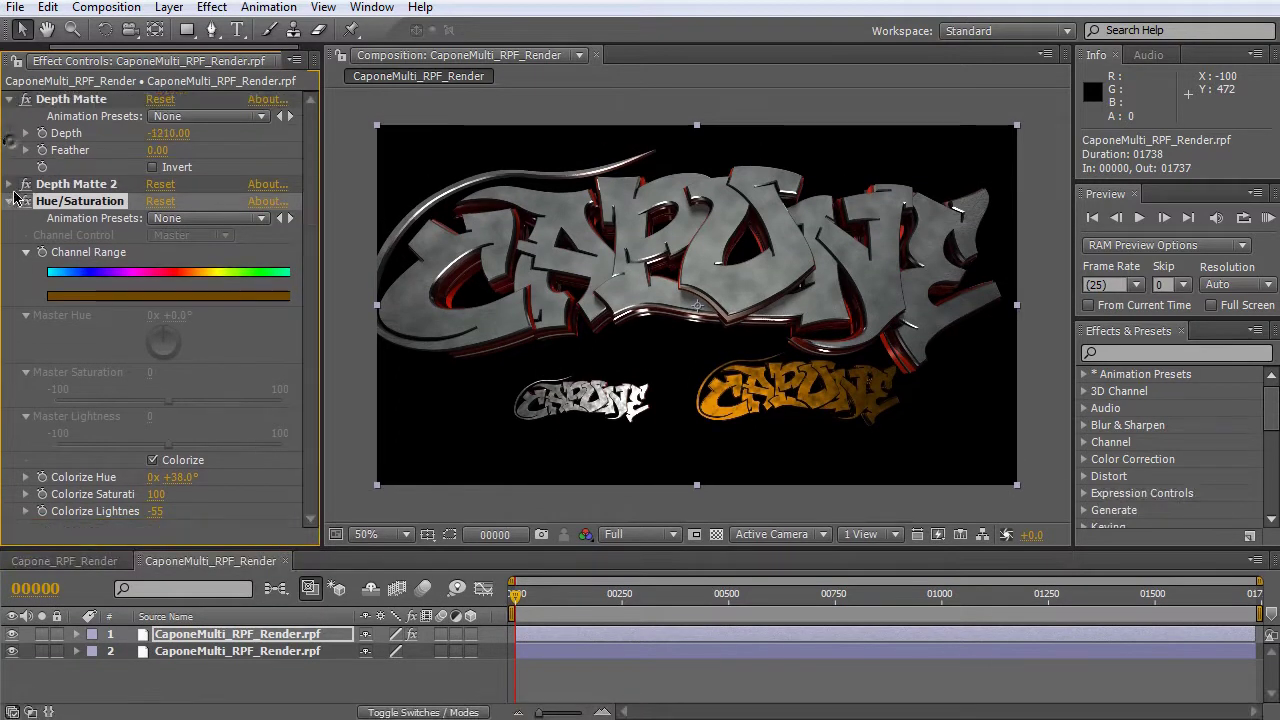
click(10, 201)
right_click(115, 285)
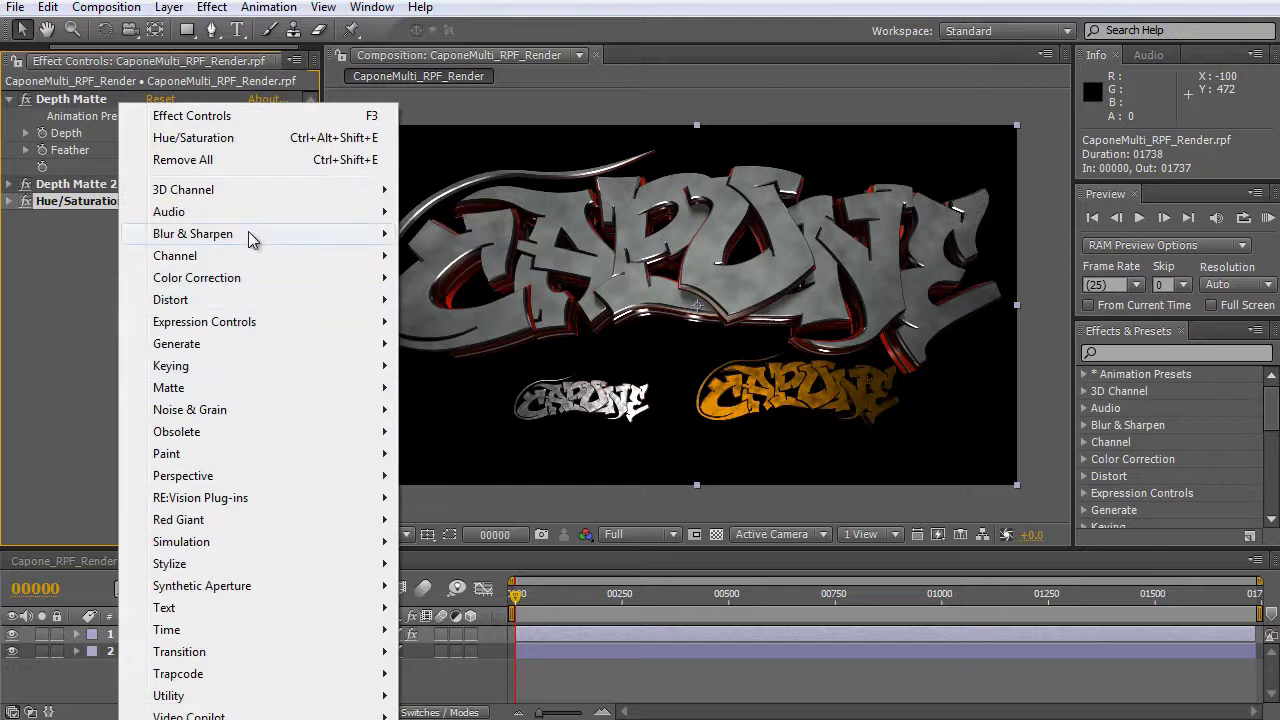
mouse_move(248, 233)
click(473, 413)
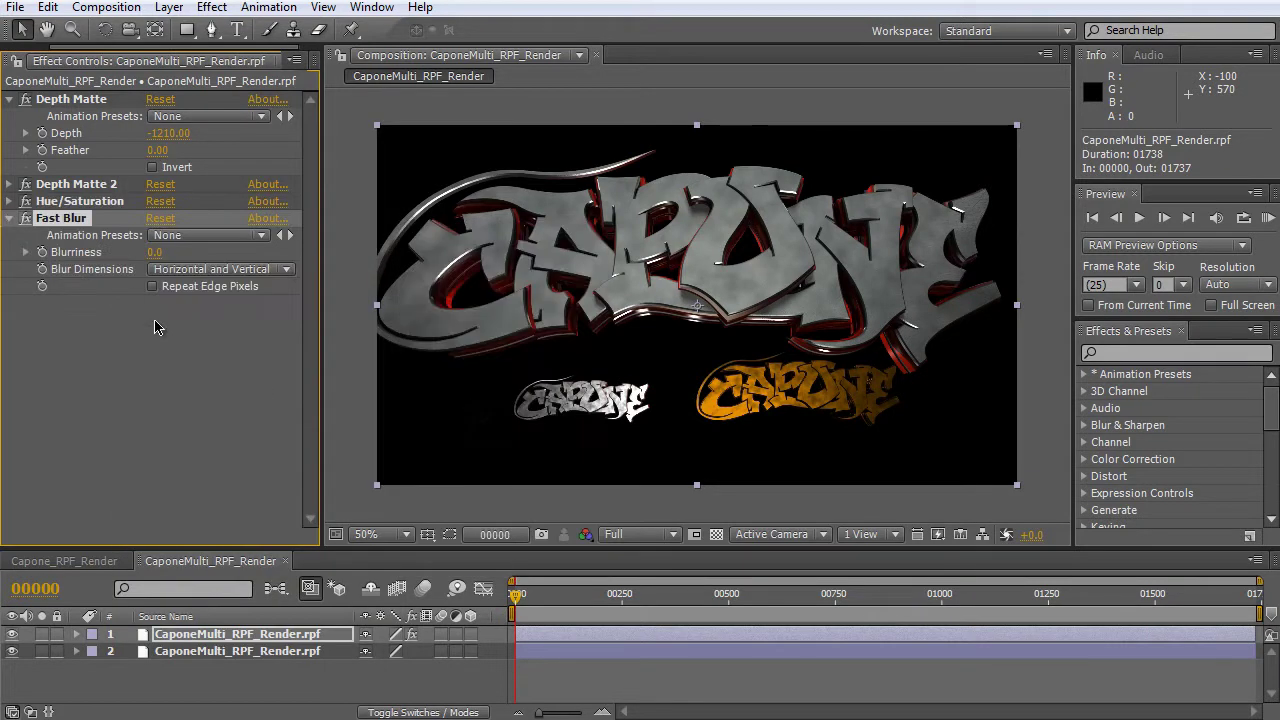
click(155, 288)
drag(155, 252, 156, 254)
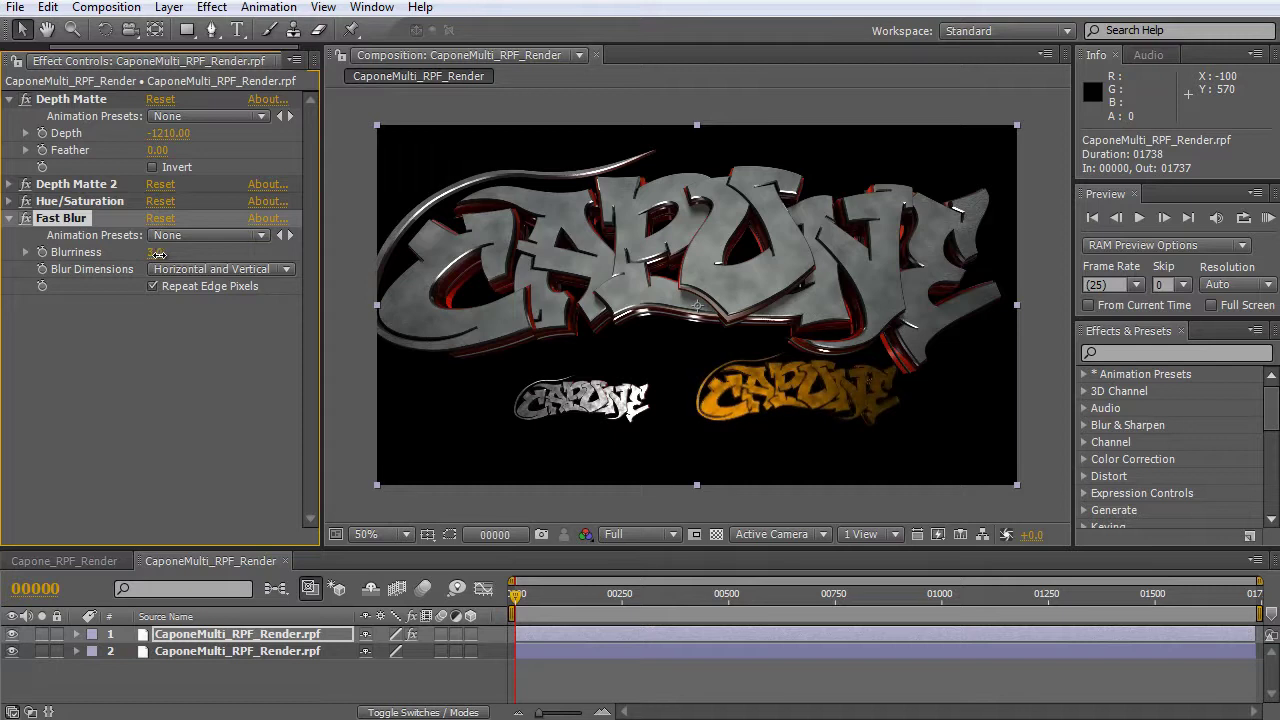
click(279, 690)
click(258, 651)
click(245, 675)
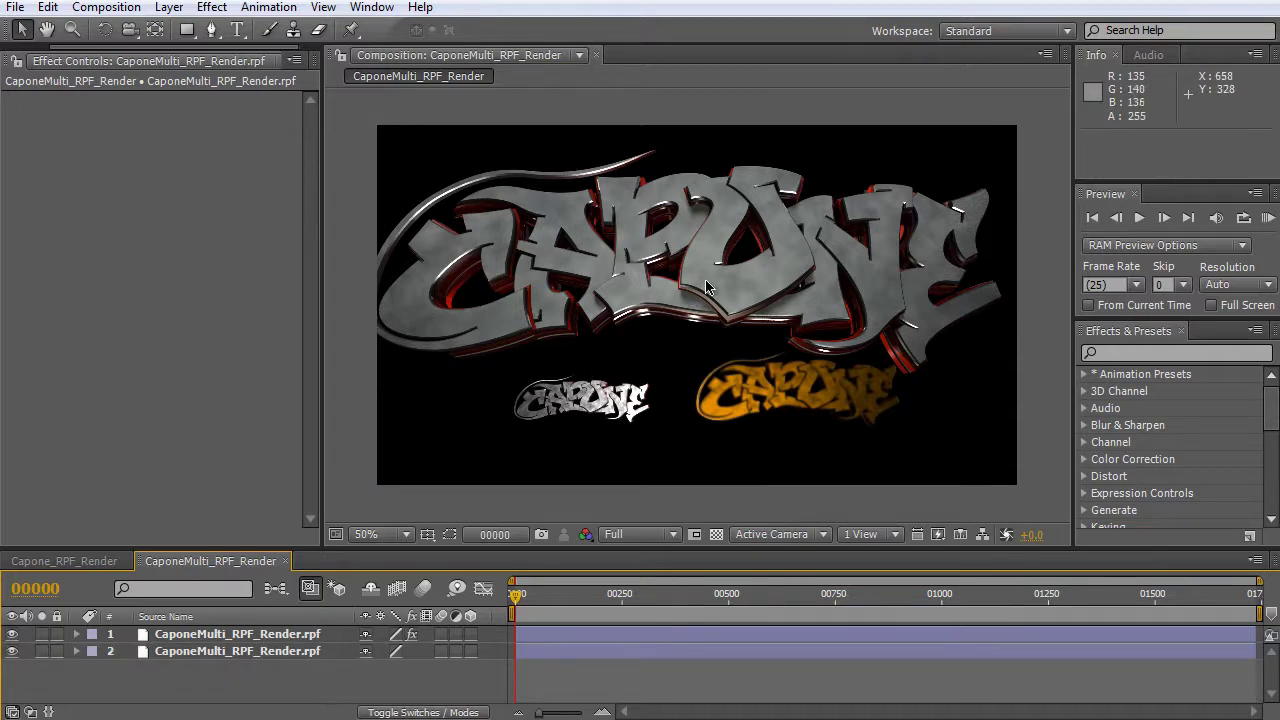
Collapse the first Depth Matte's settings on the upper layer and return to the list of project items.
click(205, 638)
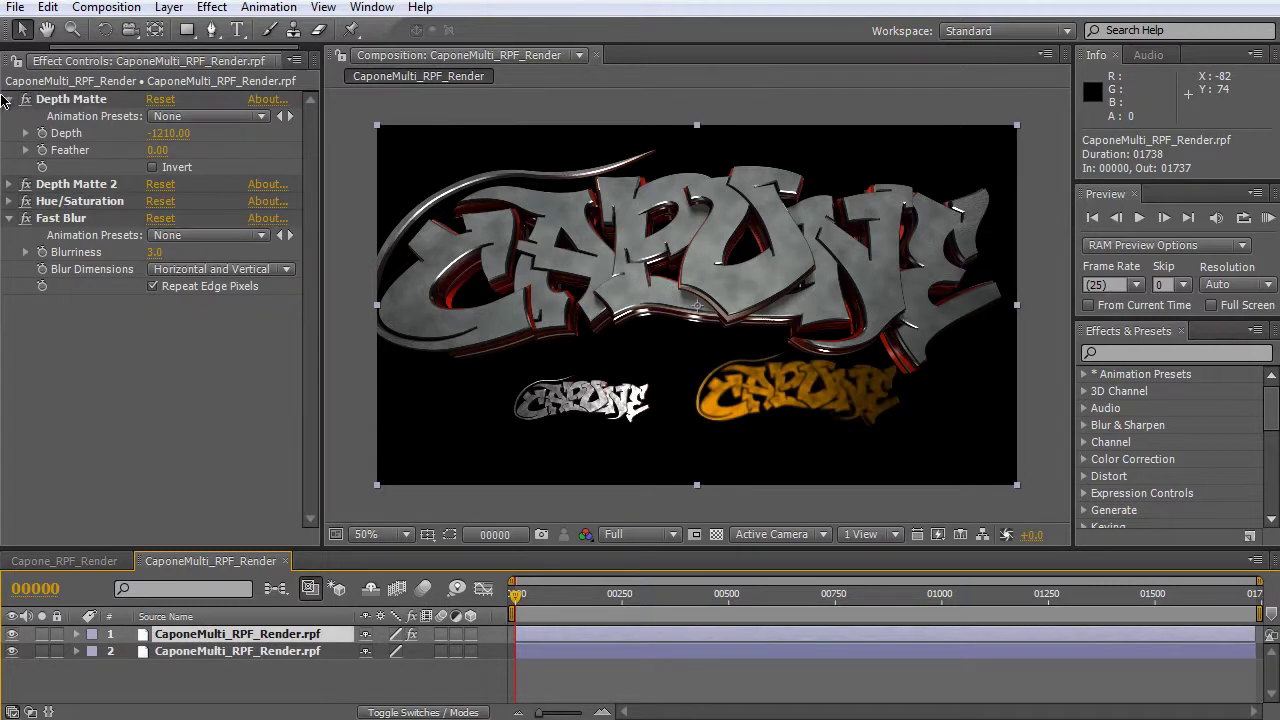
click(9, 99)
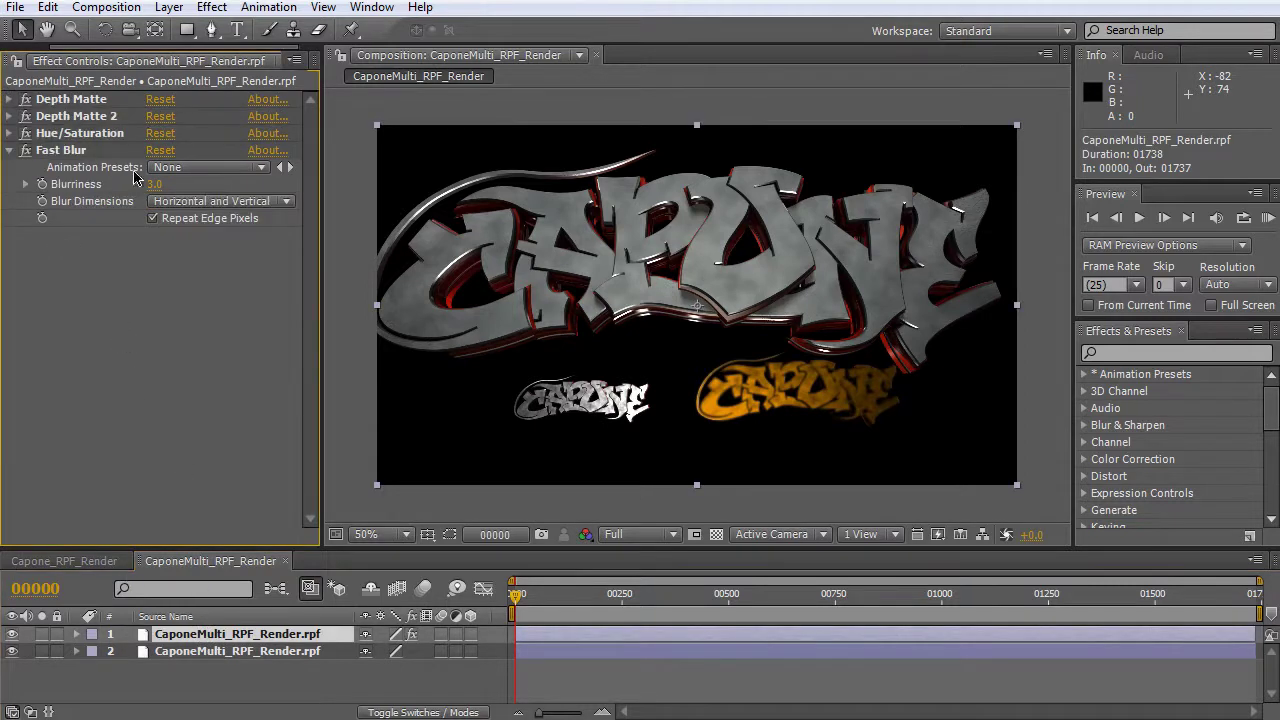
drag(91, 47, 38, 46)
click(36, 60)
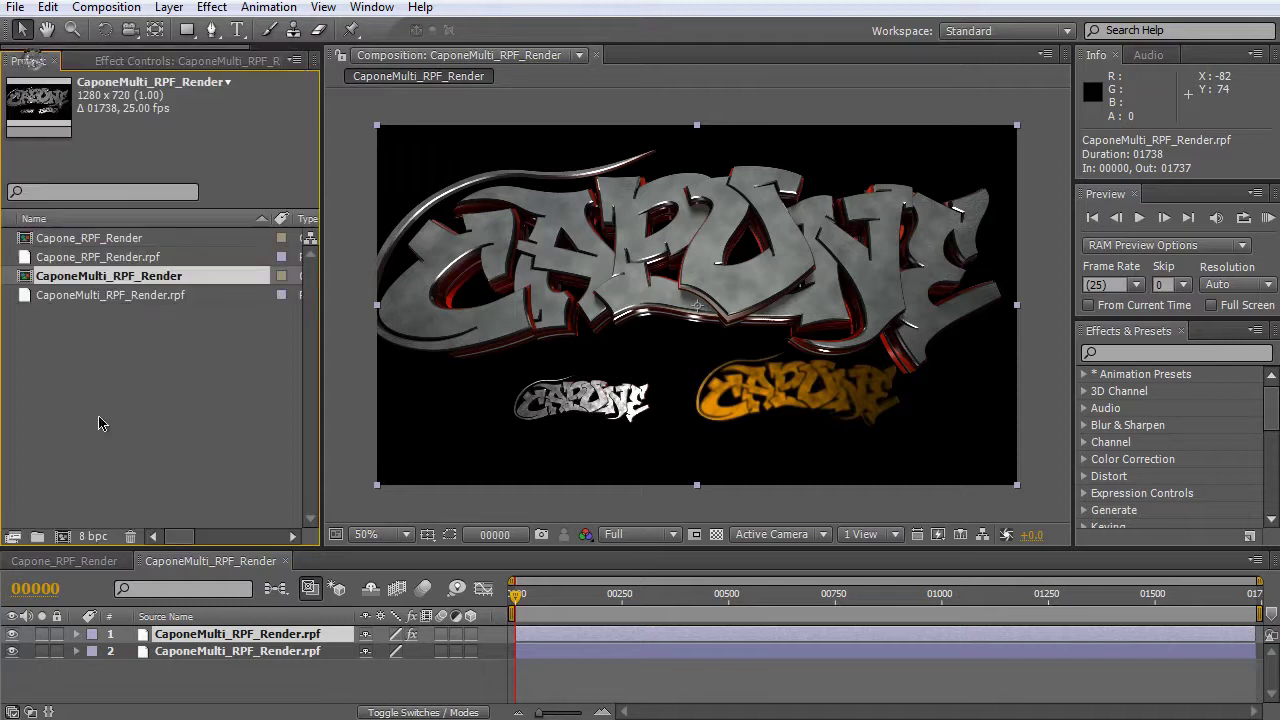
Create another composition from the CaponeMulti_RPF_Render.rpf footage and select the footage item to check its stored 3D channels.
click(97, 406)
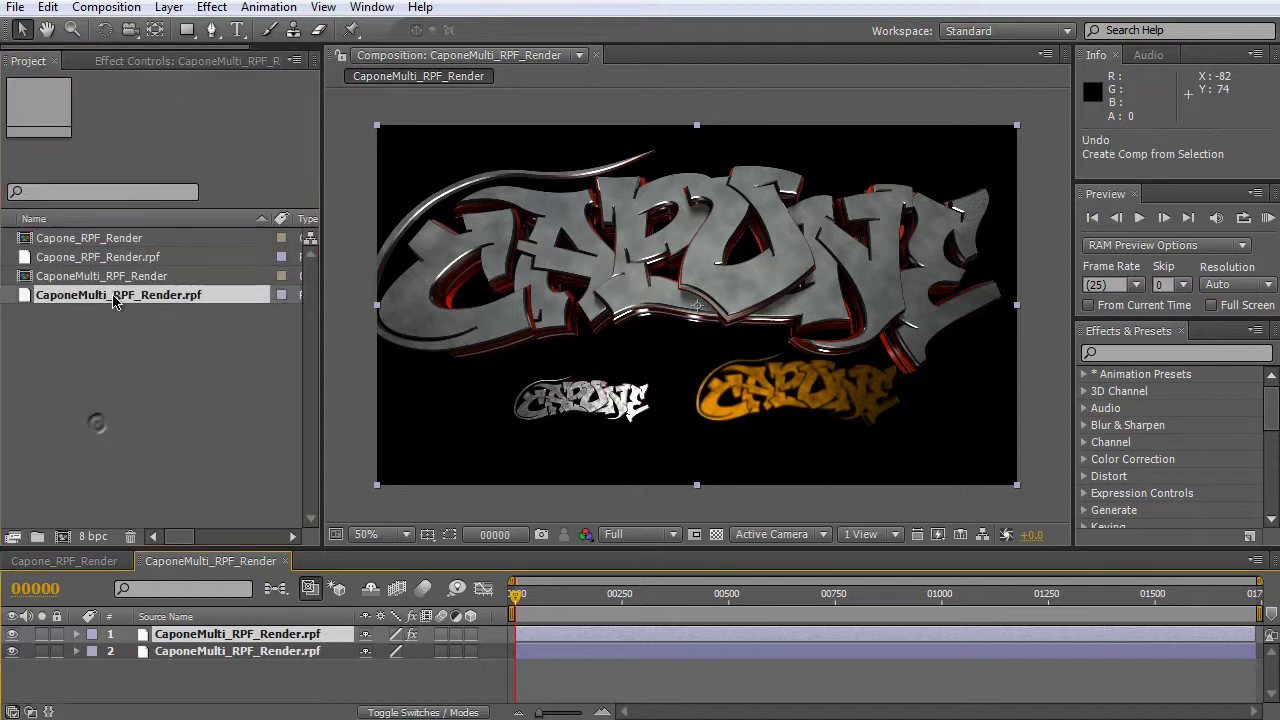
drag(113, 300, 62, 540)
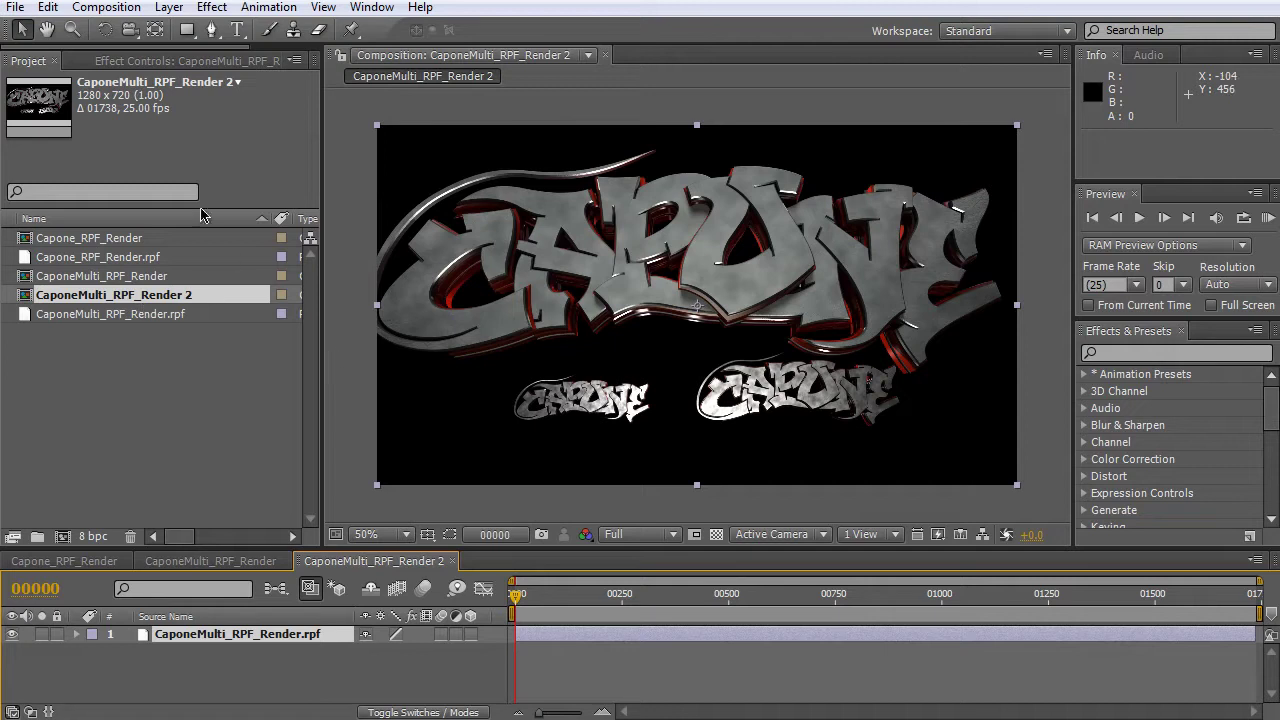
click(166, 318)
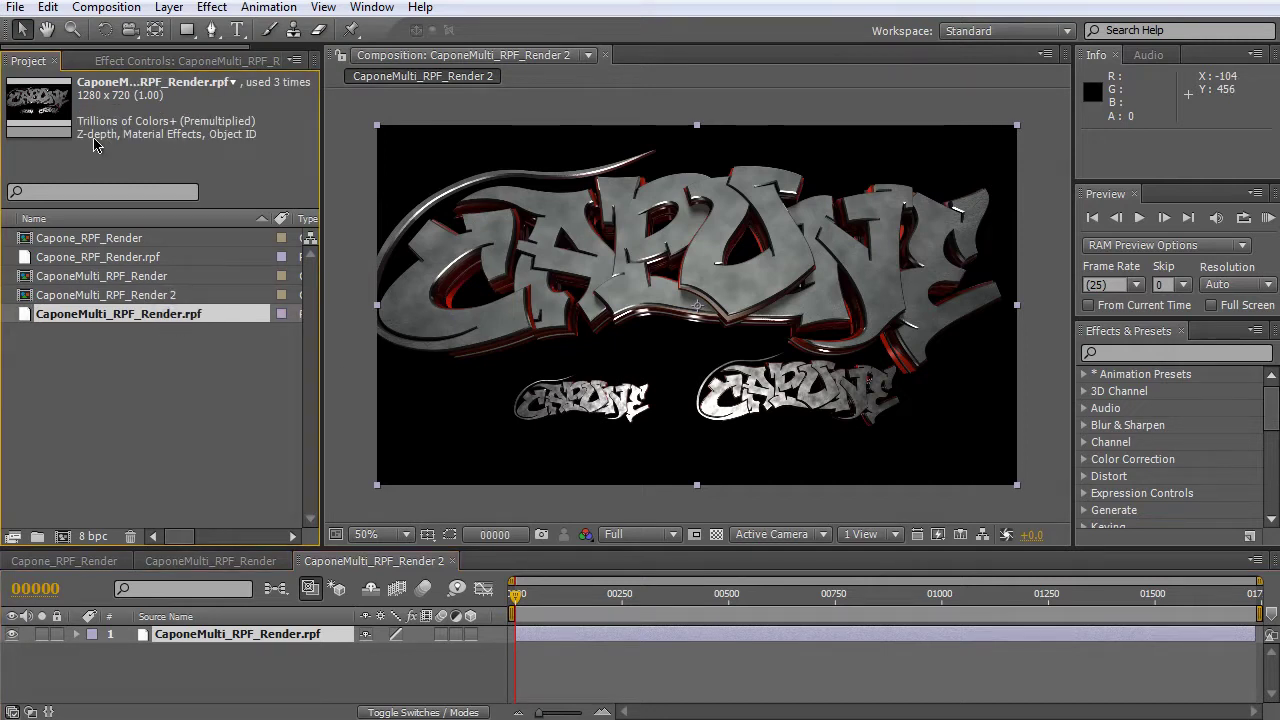
Add the Depth of Field effect to the CaponeMulti_RPF_Render.rpf layer in the new composition.
click(200, 636)
click(174, 60)
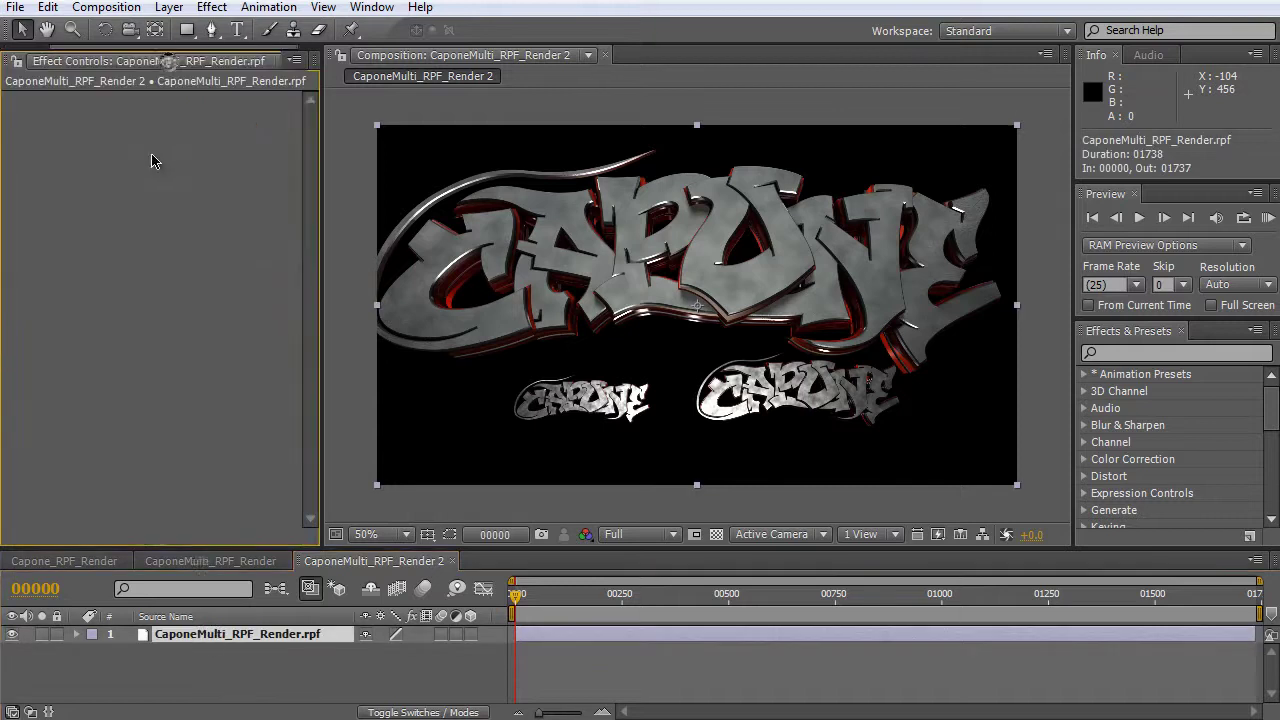
right_click(155, 162)
mouse_move(256, 191)
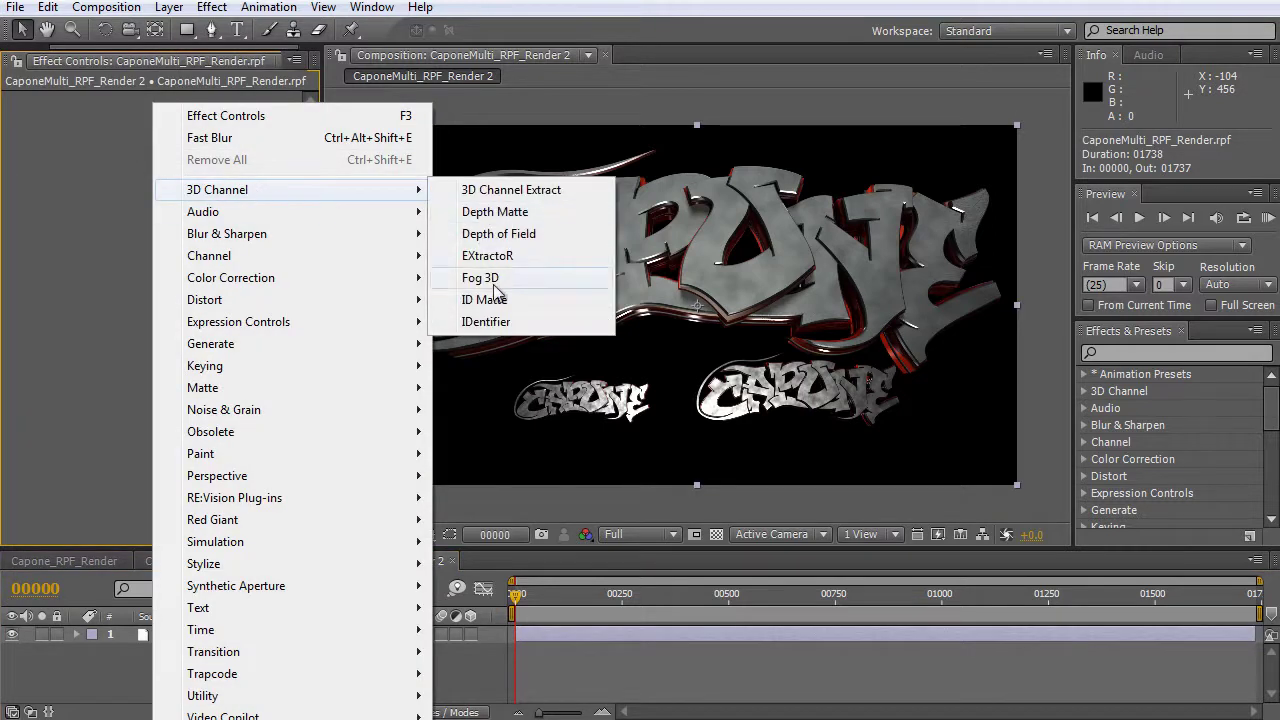
click(532, 236)
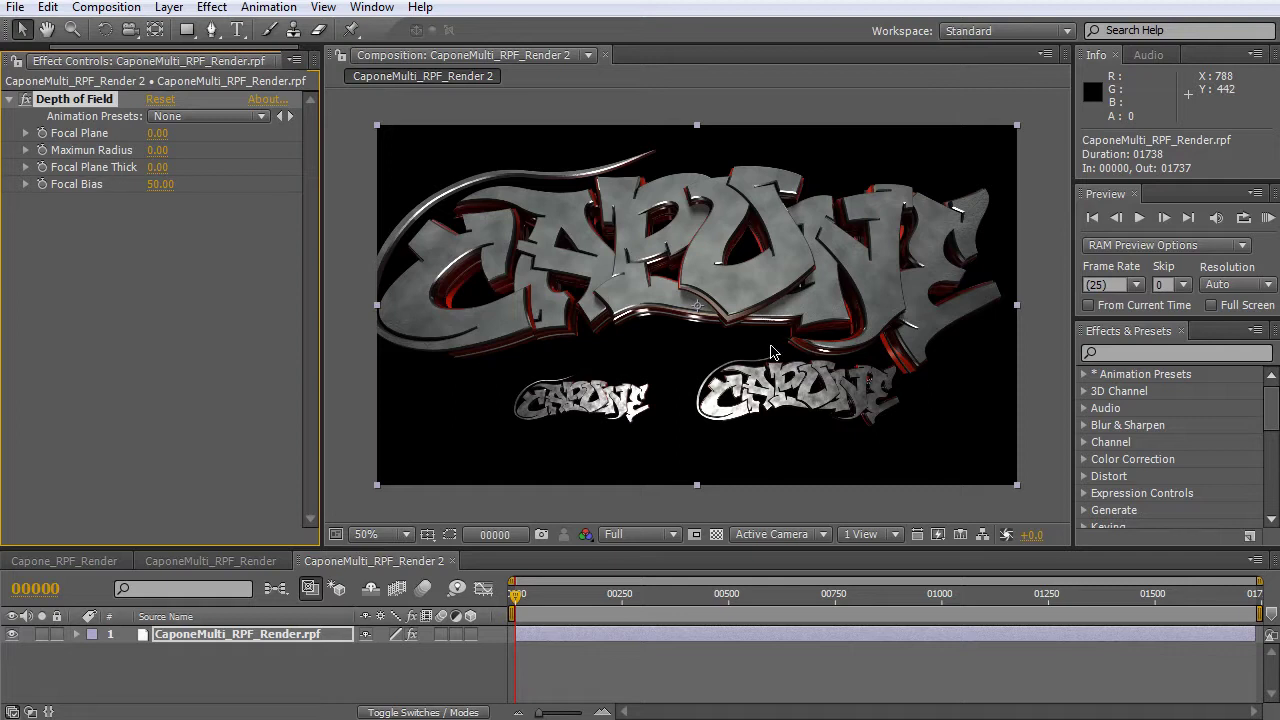
Set the Depth of Field's Maximum Radius to 10 and Focal Plane Thickness to 50.
click(157, 150)
text(10)
key(Return)
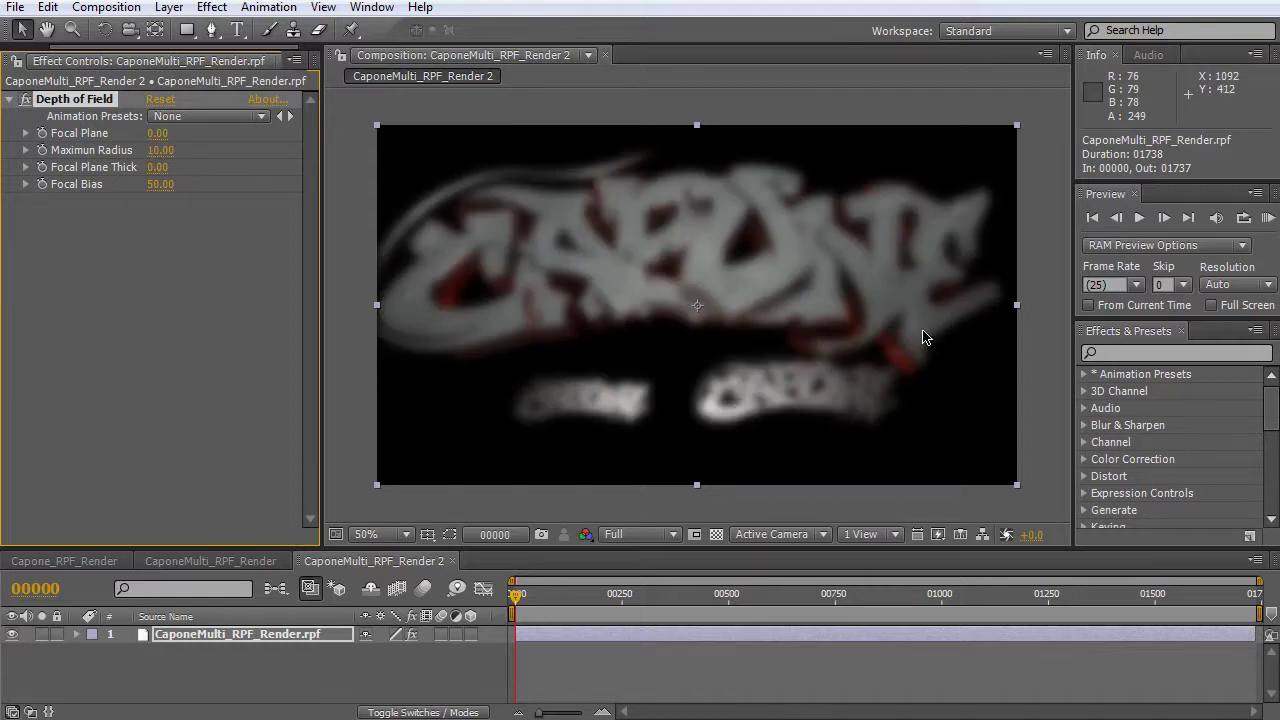
click(157, 170)
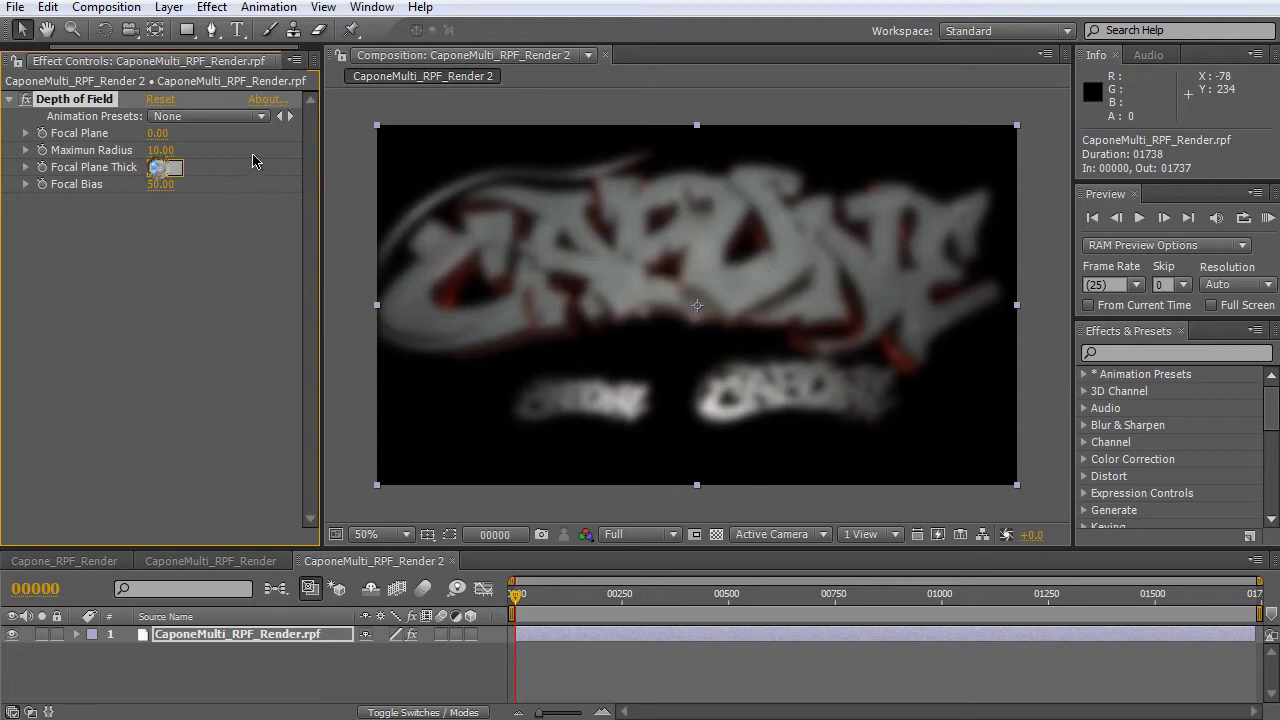
click(179, 258)
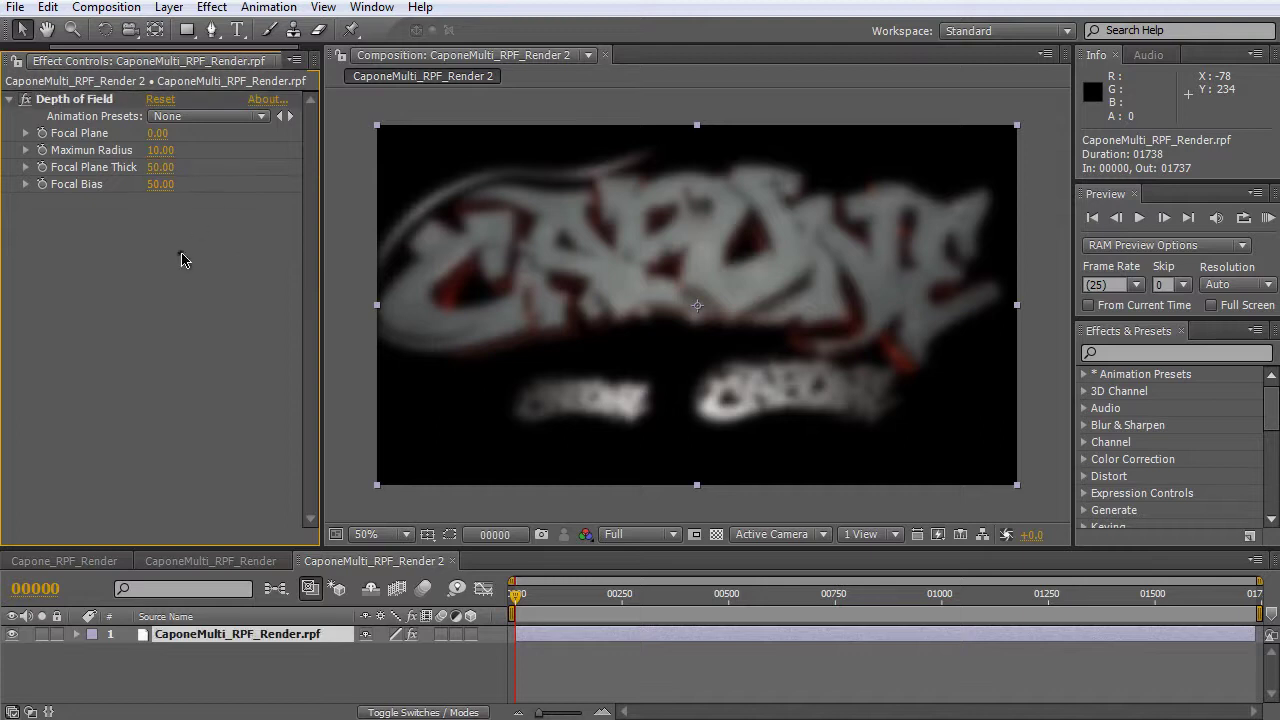
Try Focal Plane distances of -300 and 300 and settle on -900 to focus on the small right-hand logo.
click(155, 134)
mouse_move(150, 134)
mouse_down()
mouse_move(166, 134)
mouse_move(153, 132)
mouse_up()
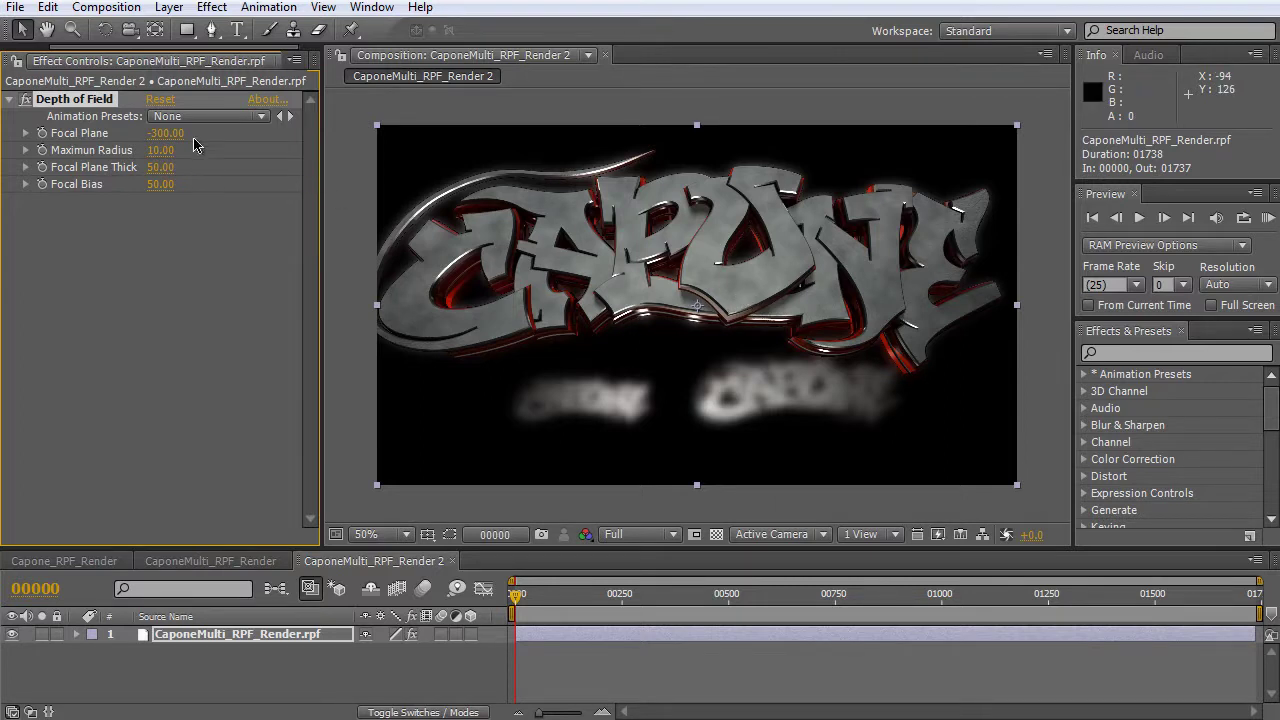
drag(162, 141, 175, 133)
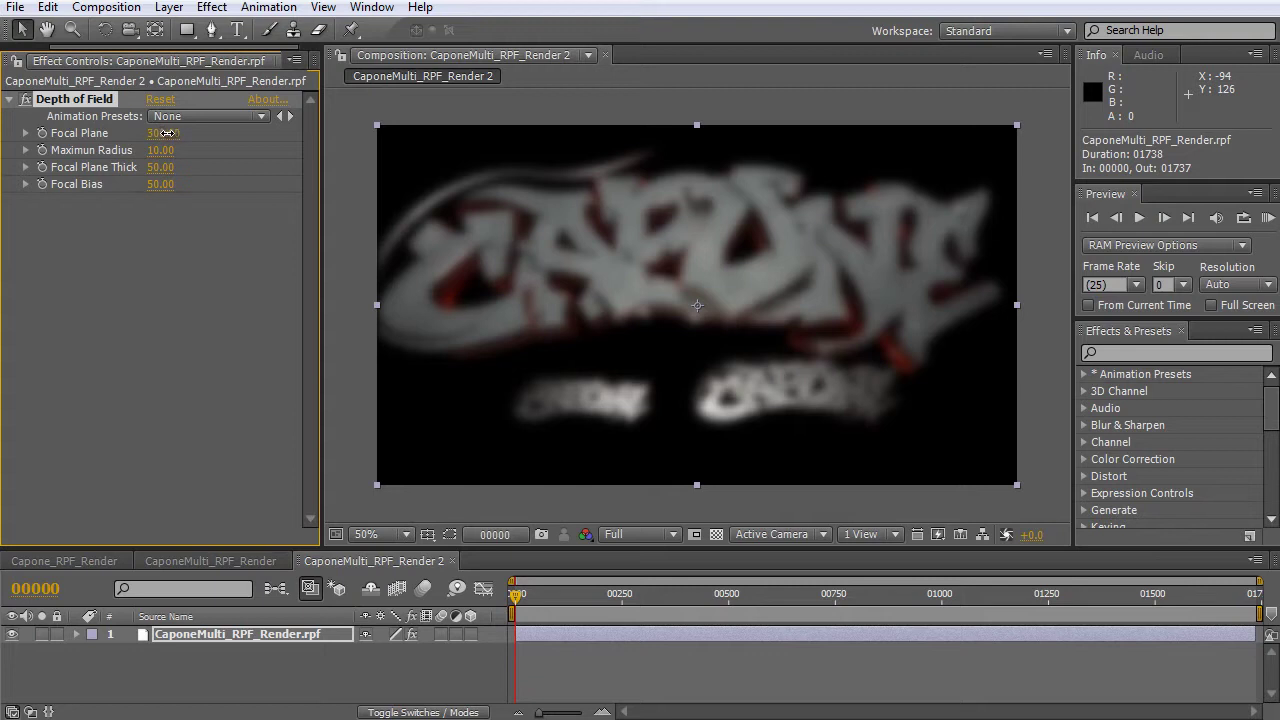
drag(162, 133, 156, 133)
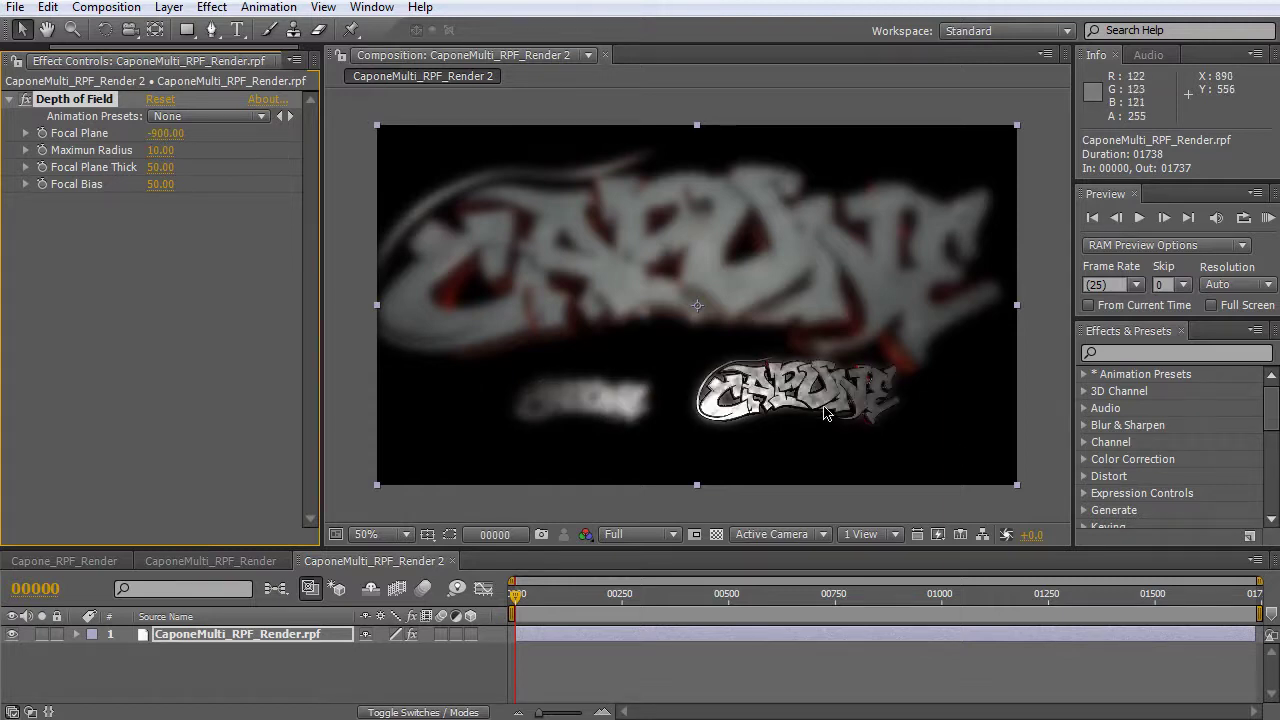
Reduce the Depth of Field's Maximum Radius to 2 and set Focal Bias to 100.
drag(163, 151, 154, 150)
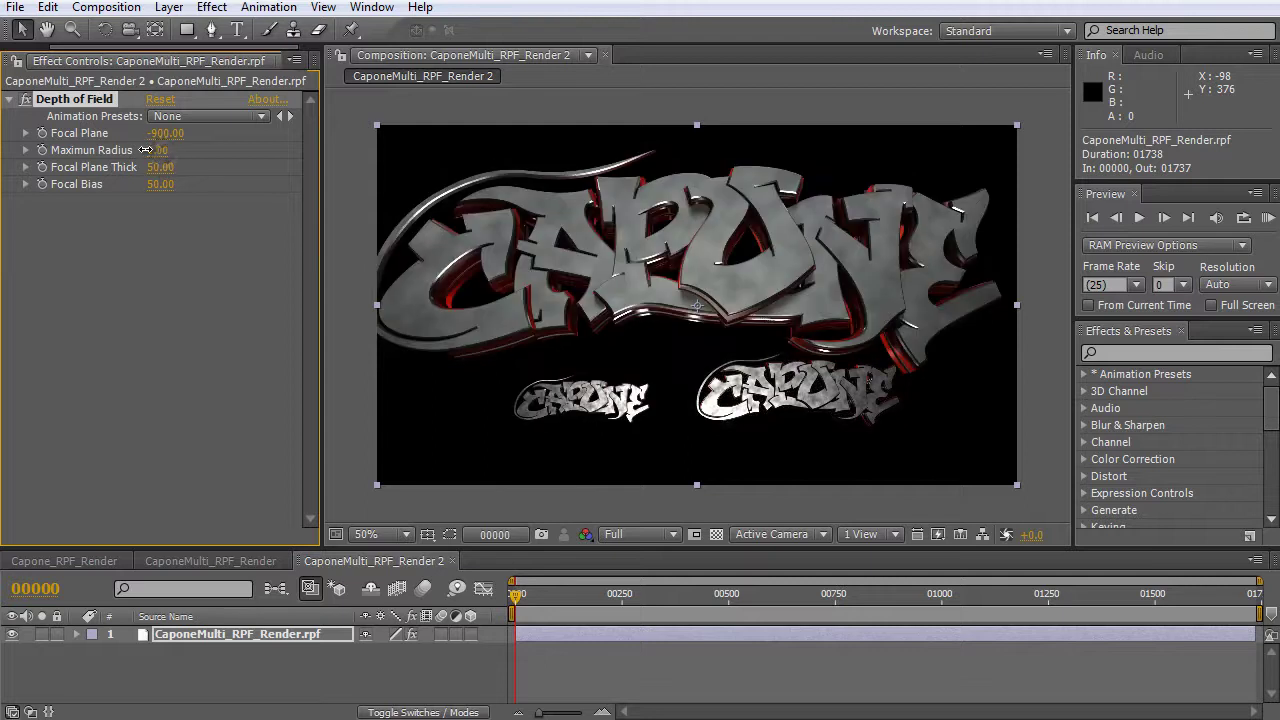
click(156, 151)
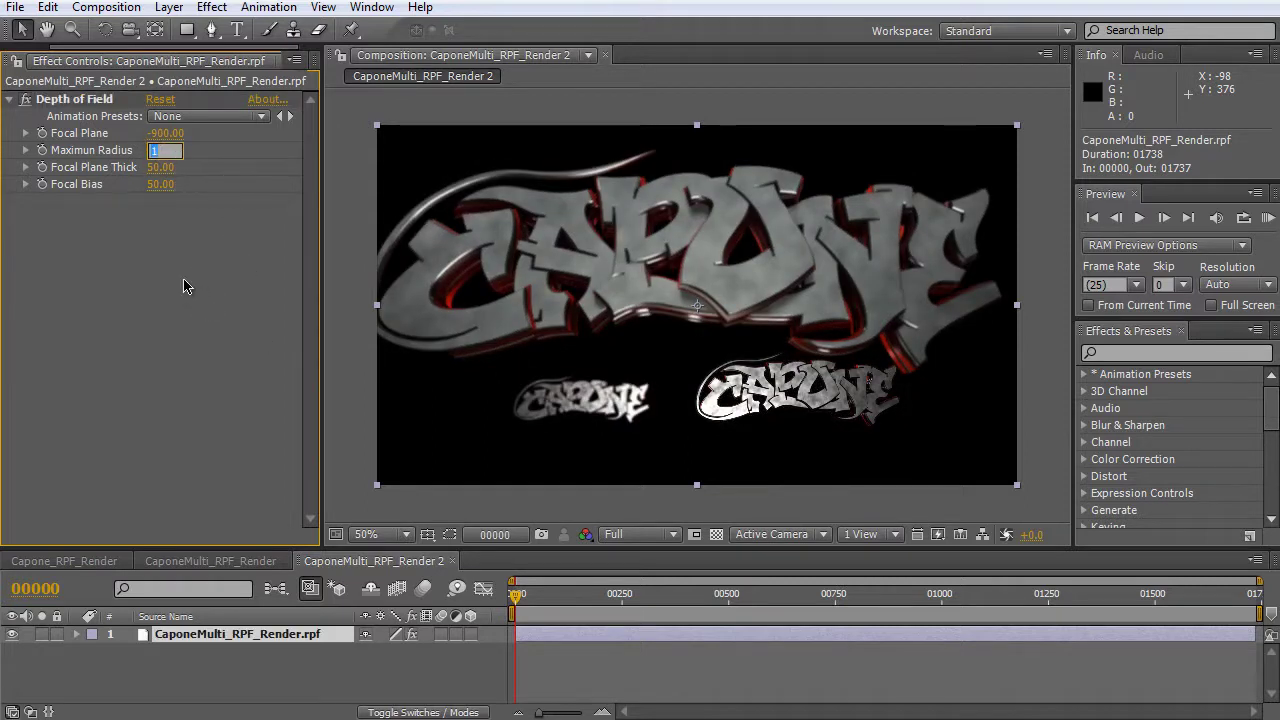
text(2)
key(Return)
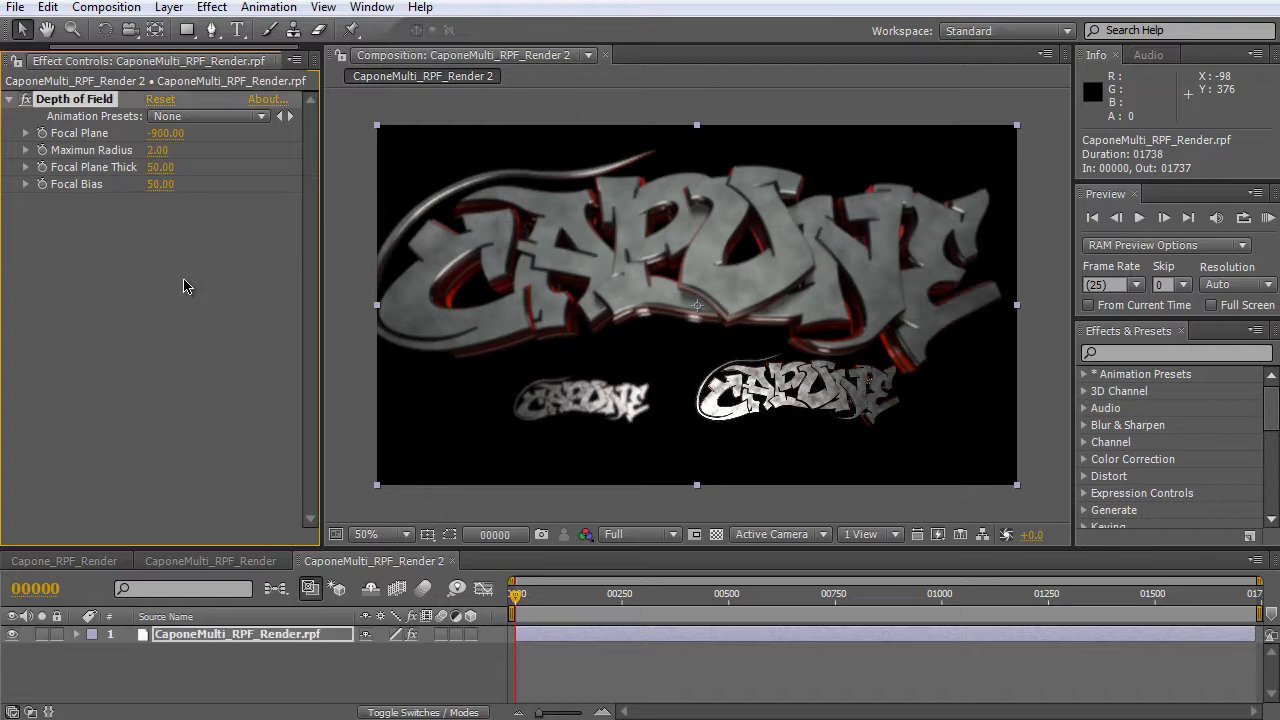
drag(155, 190, 275, 184)
drag(156, 184, 162, 184)
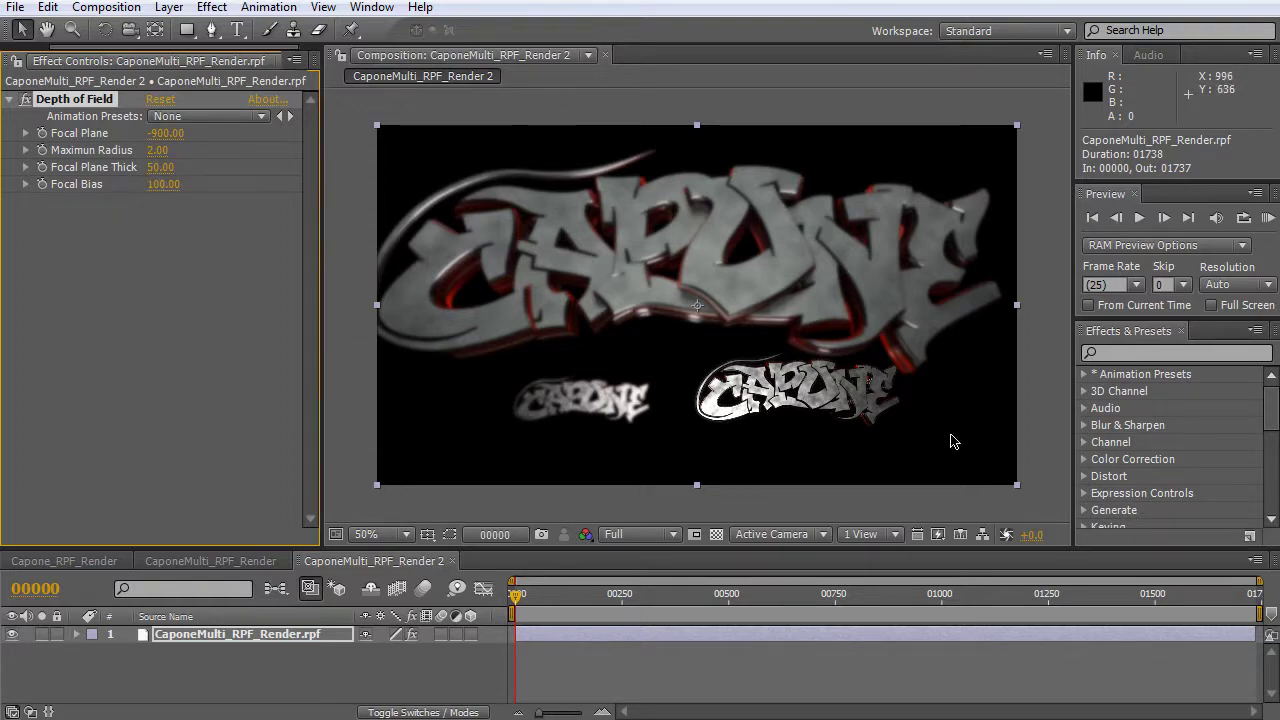
Inspect the small right-hand logo's edges up close and set Focal Plane Thickness to 10.
key(period)
drag(924, 404, 877, 274)
drag(917, 330, 754, 290)
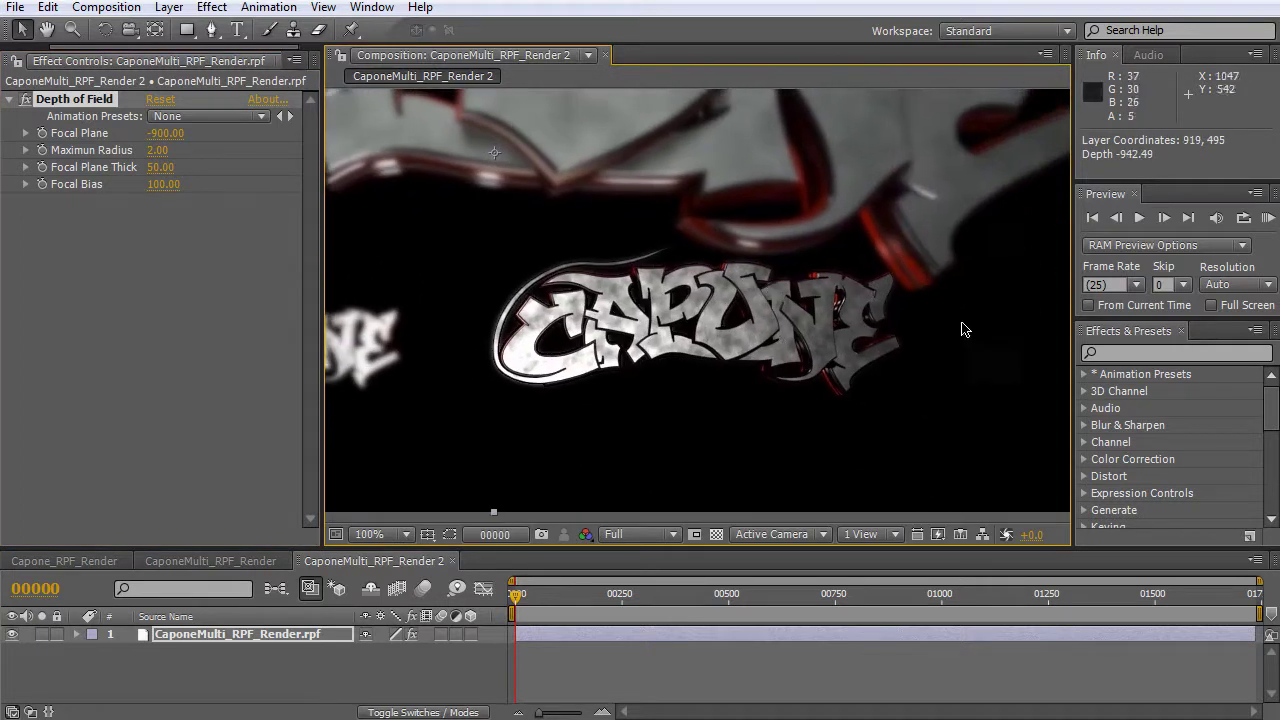
key(comma)
key(comma)
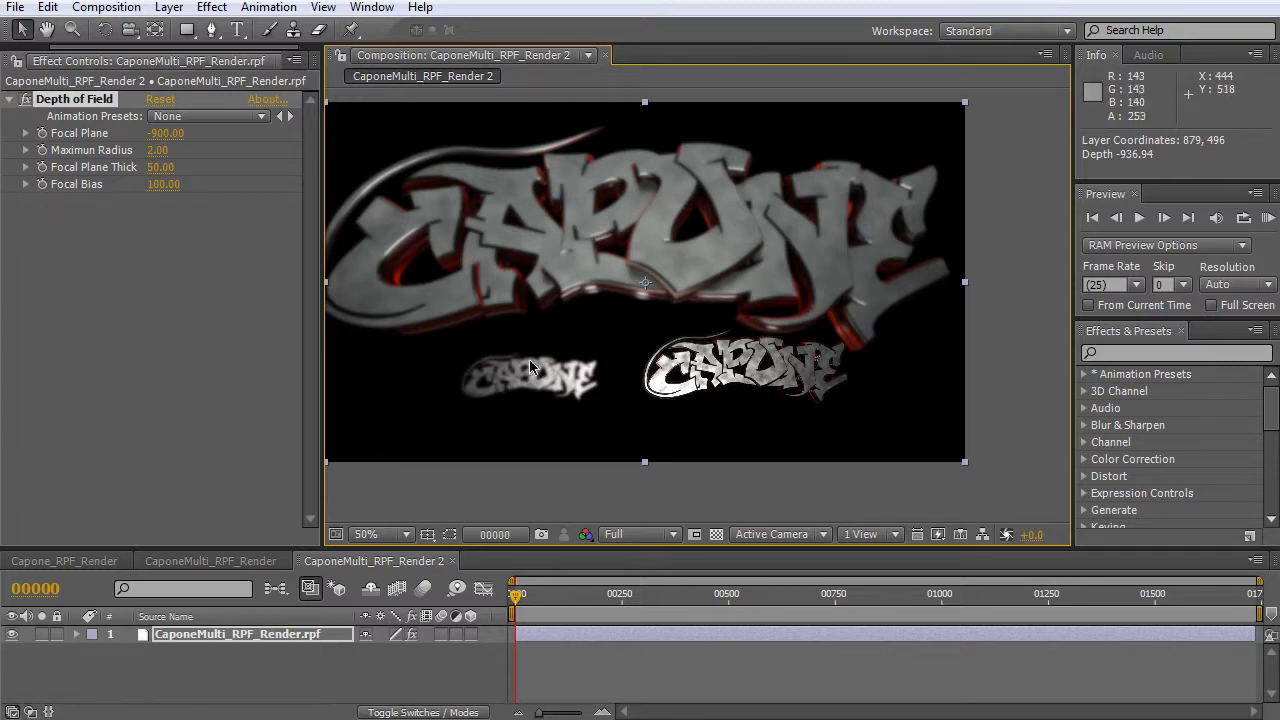
click(160, 167)
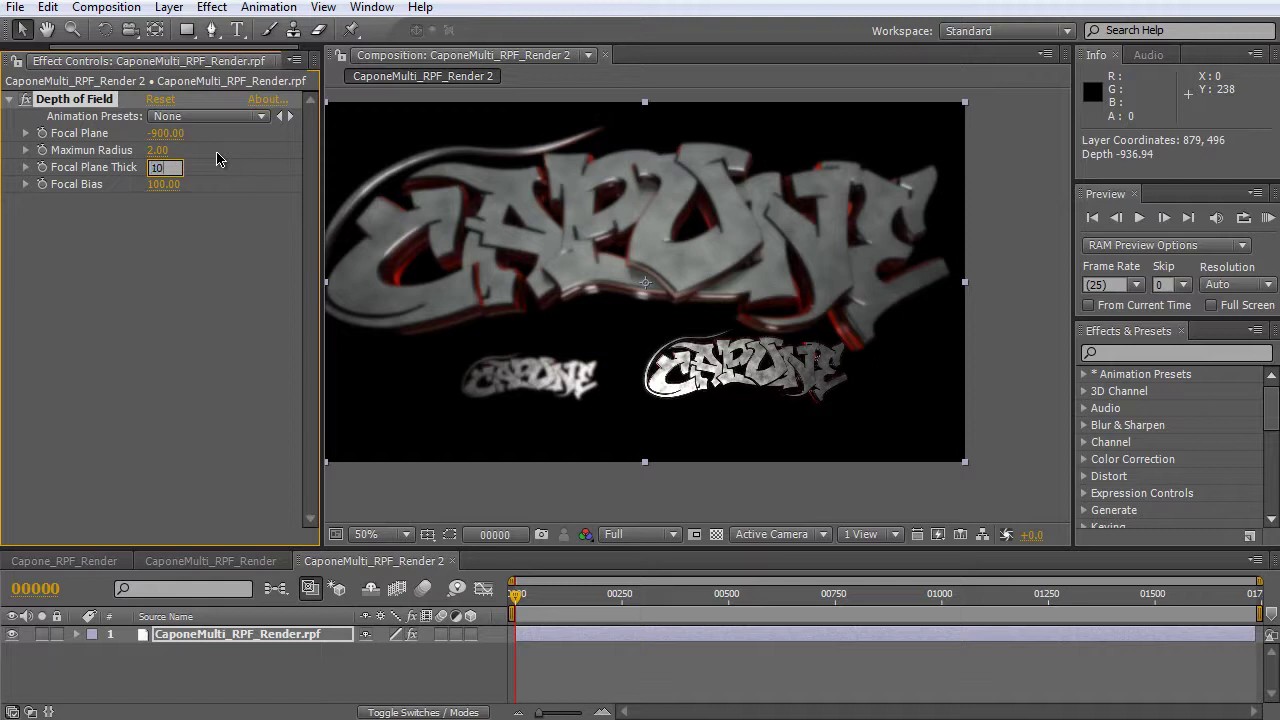
click(170, 257)
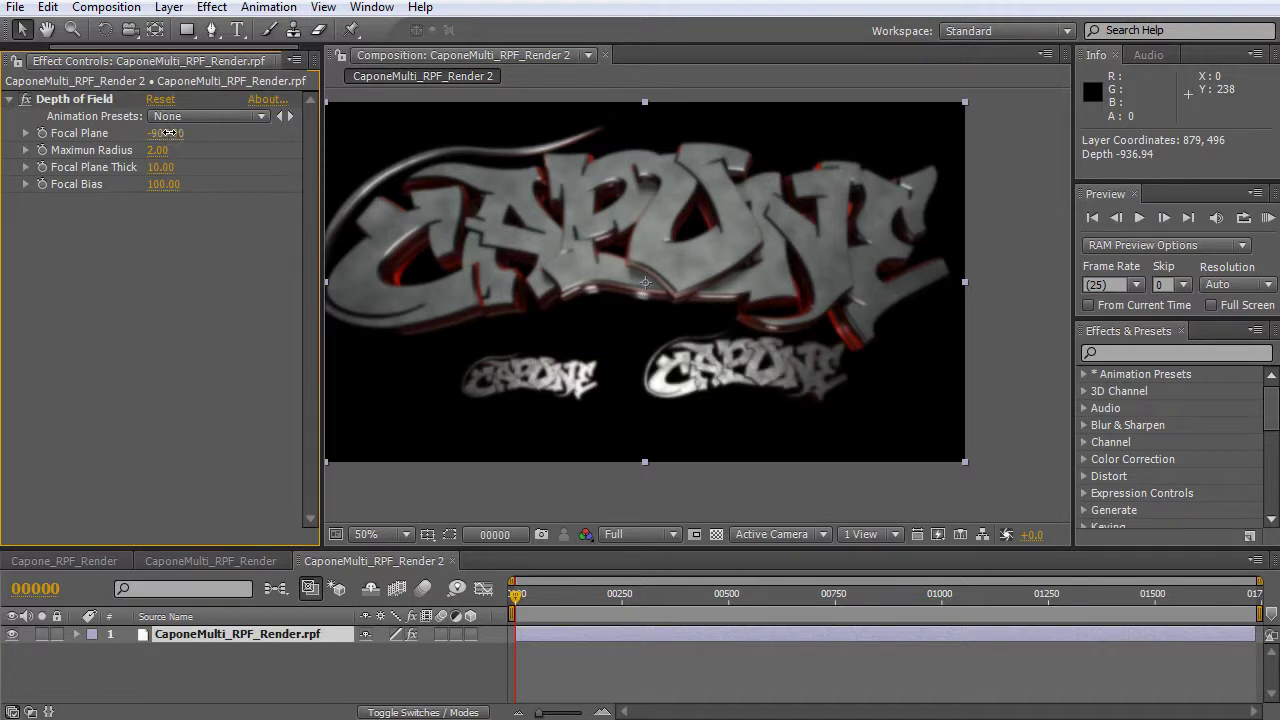
Try other Focal Plane distances such as -1600, set Focal Plane Thickness to 20, and return Focal Plane to -900.
drag(165, 133, 158, 135)
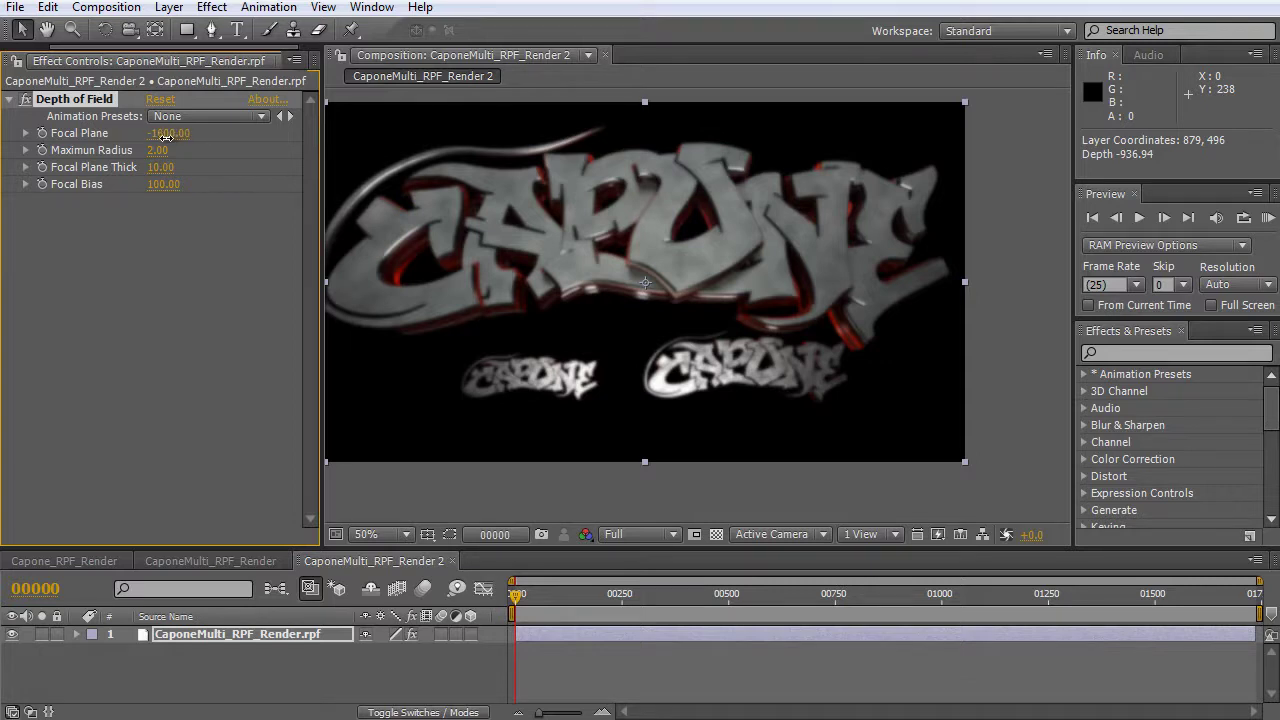
drag(168, 141, 133, 140)
click(159, 167)
text(20)
key(Return)
drag(204, 140, 185, 141)
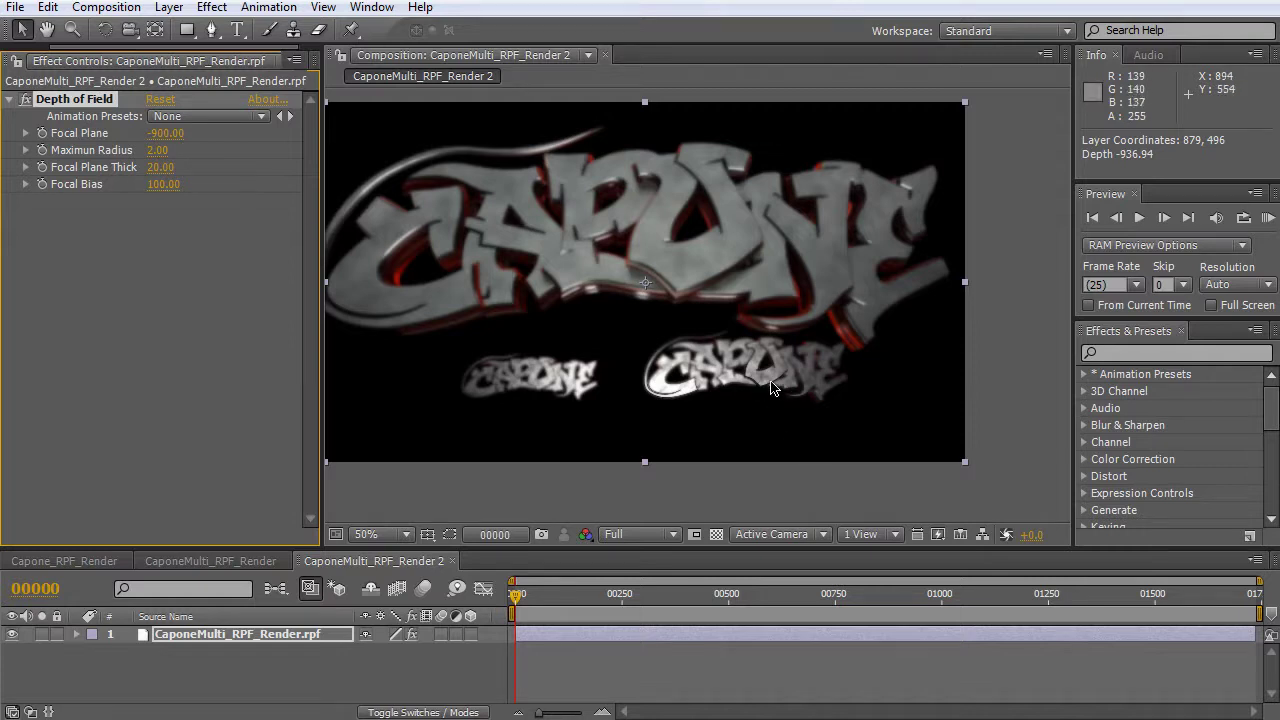
Check the small right-hand logo's focus up close and set Focal Plane Thickness to 30 and Focal Plane to -920.
scroll(779, 396, up, 4)
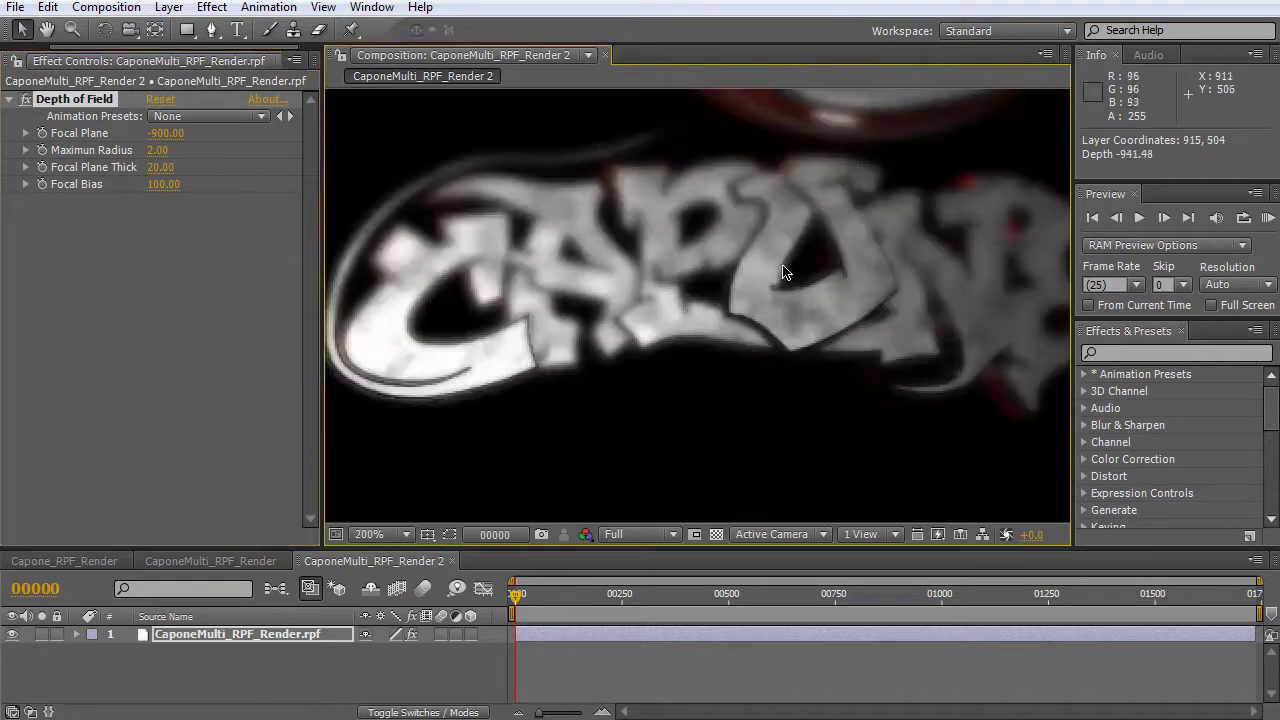
scroll(841, 384, down, 2)
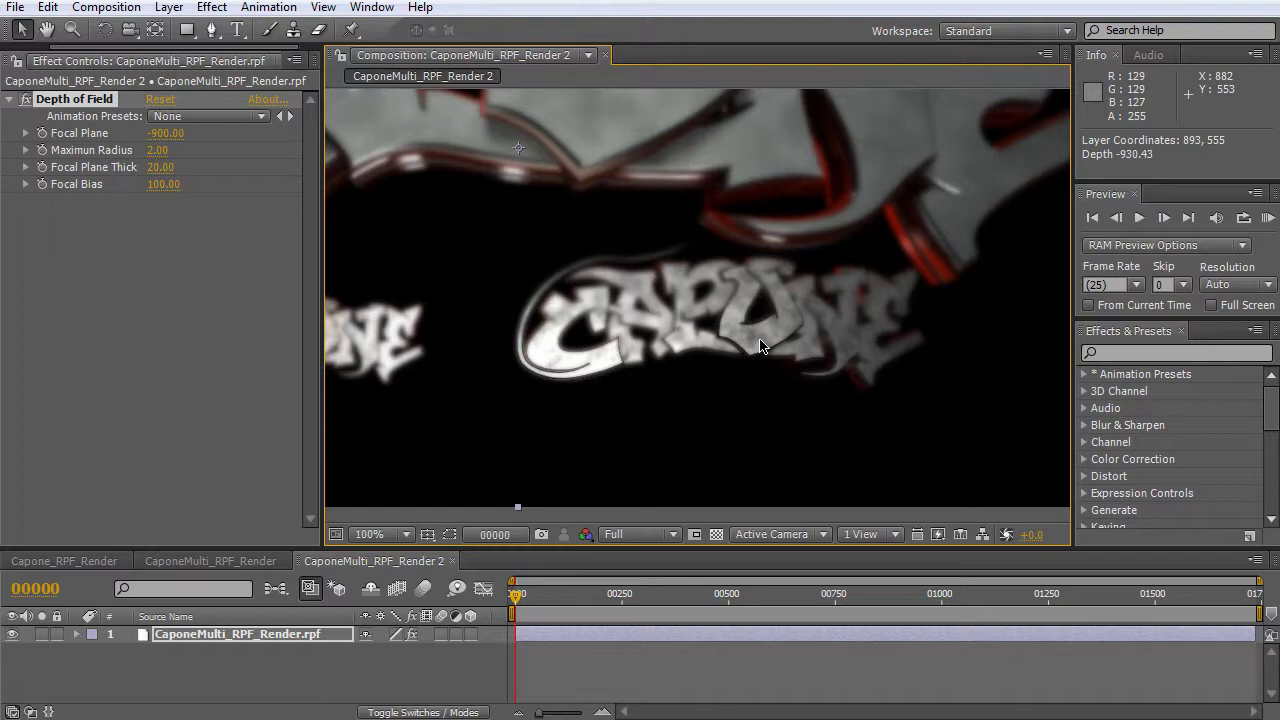
click(157, 167)
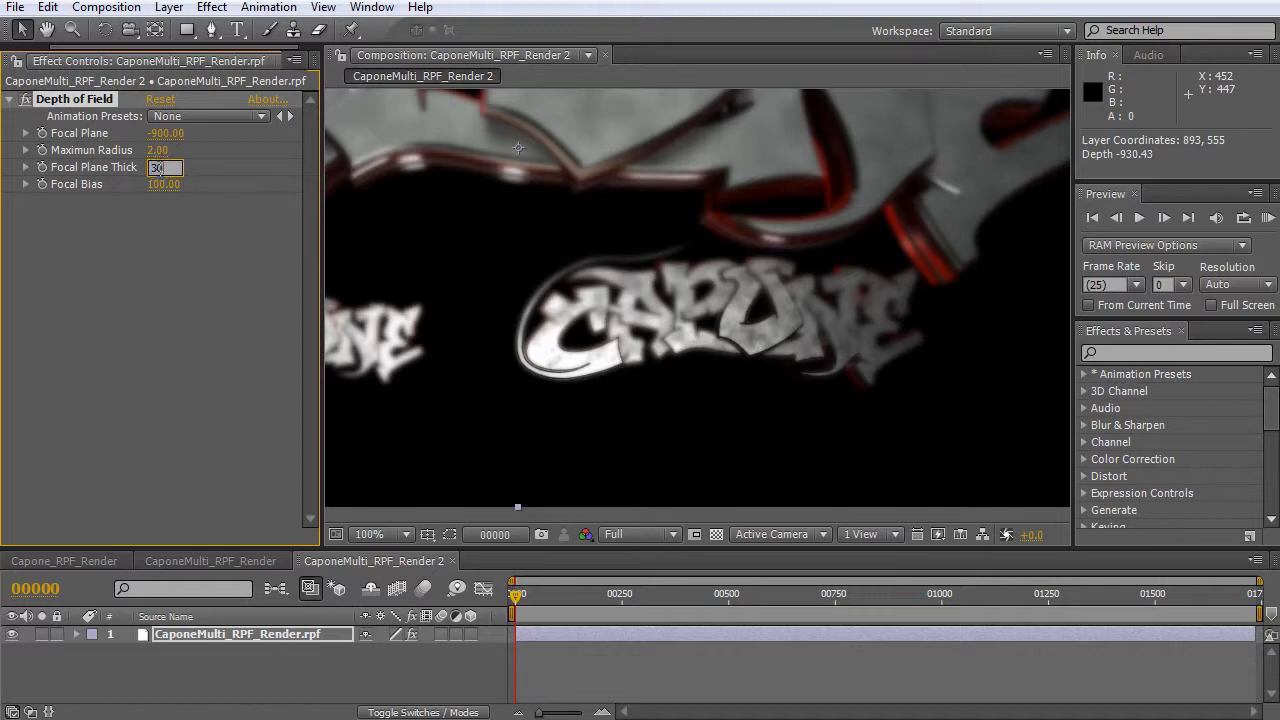
text(30)
key(Return)
click(166, 134)
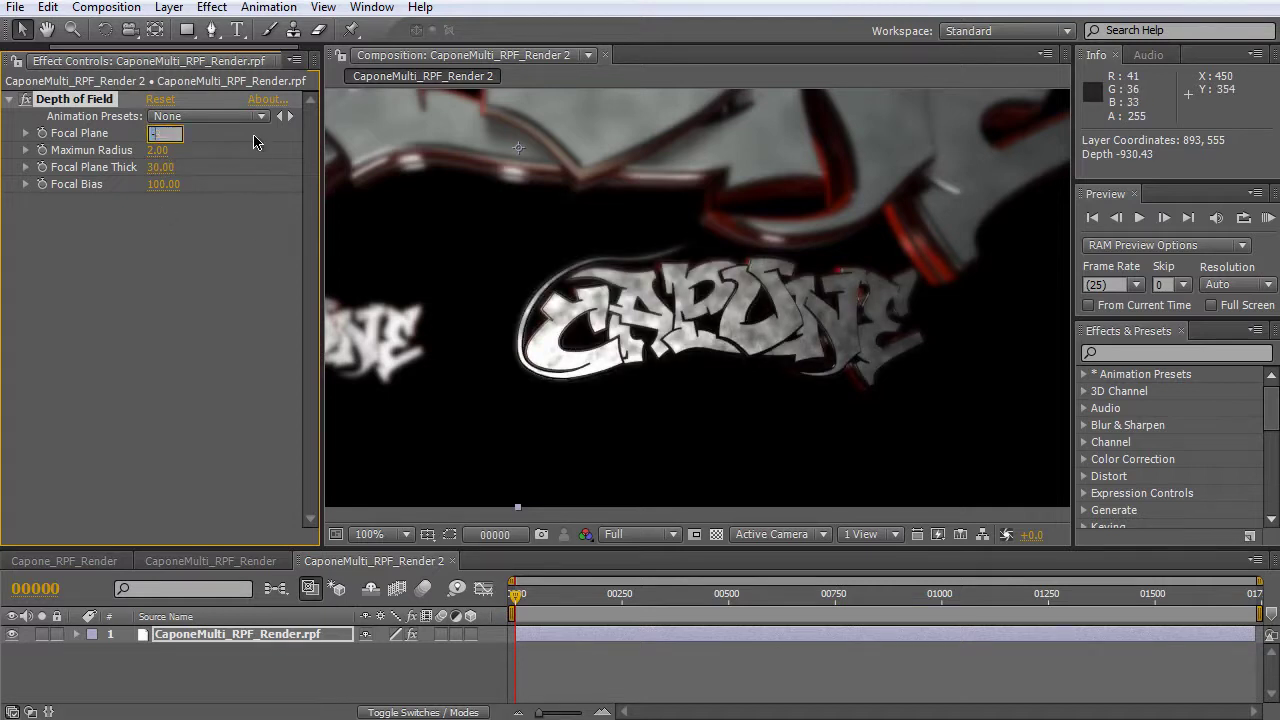
text(-920)
key(Return)
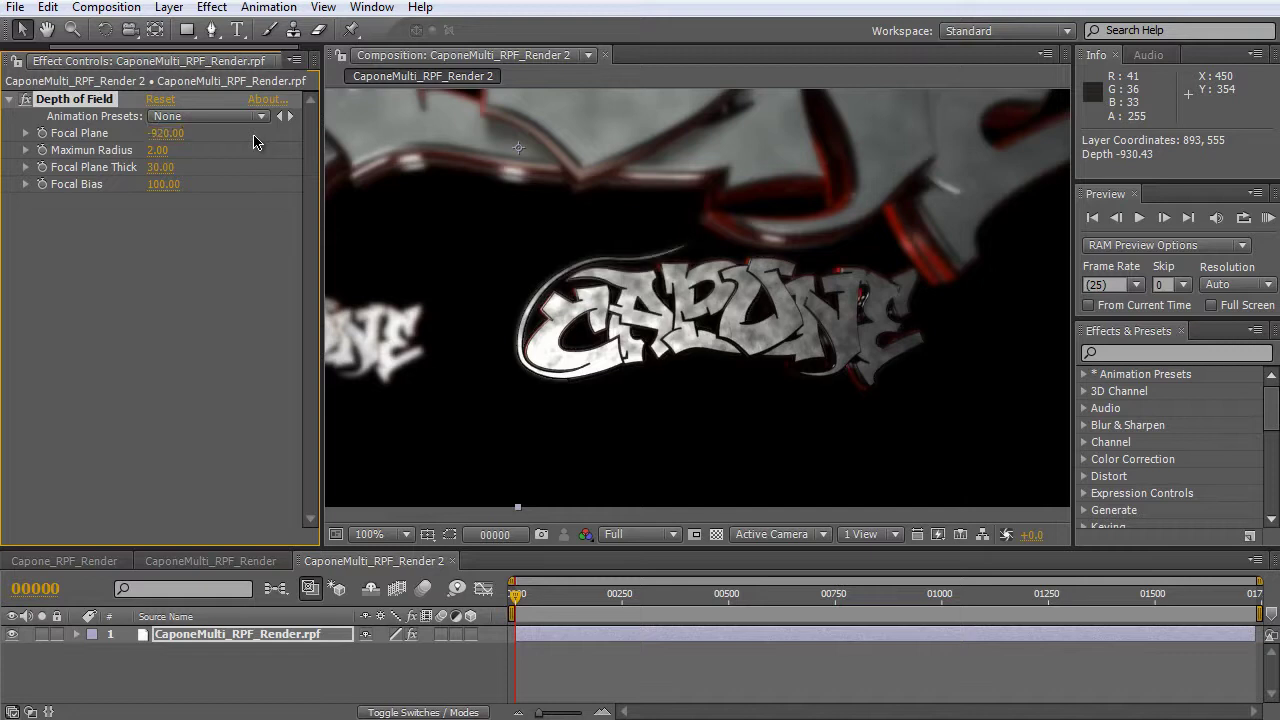
scroll(691, 349, down, 1)
drag(631, 308, 707, 383)
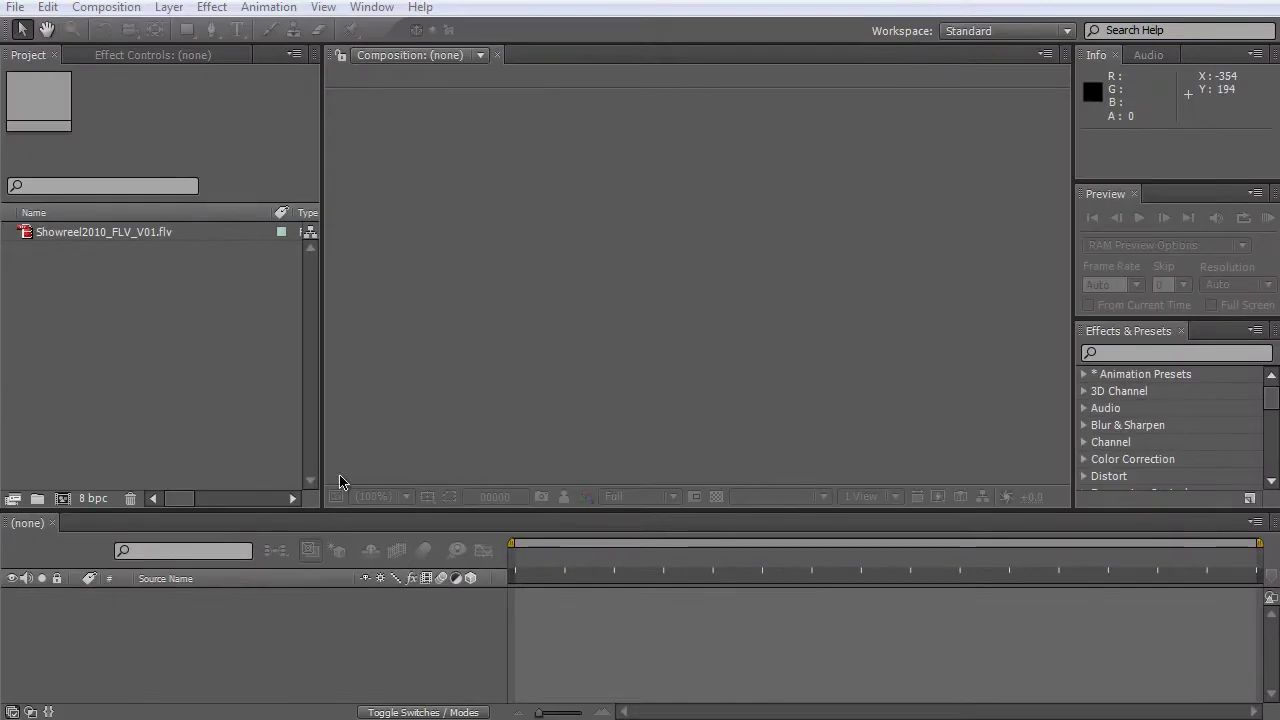
Make the Timeline panel taller by shrinking the Project and Composition panels above it.
drag(389, 512, 390, 494)
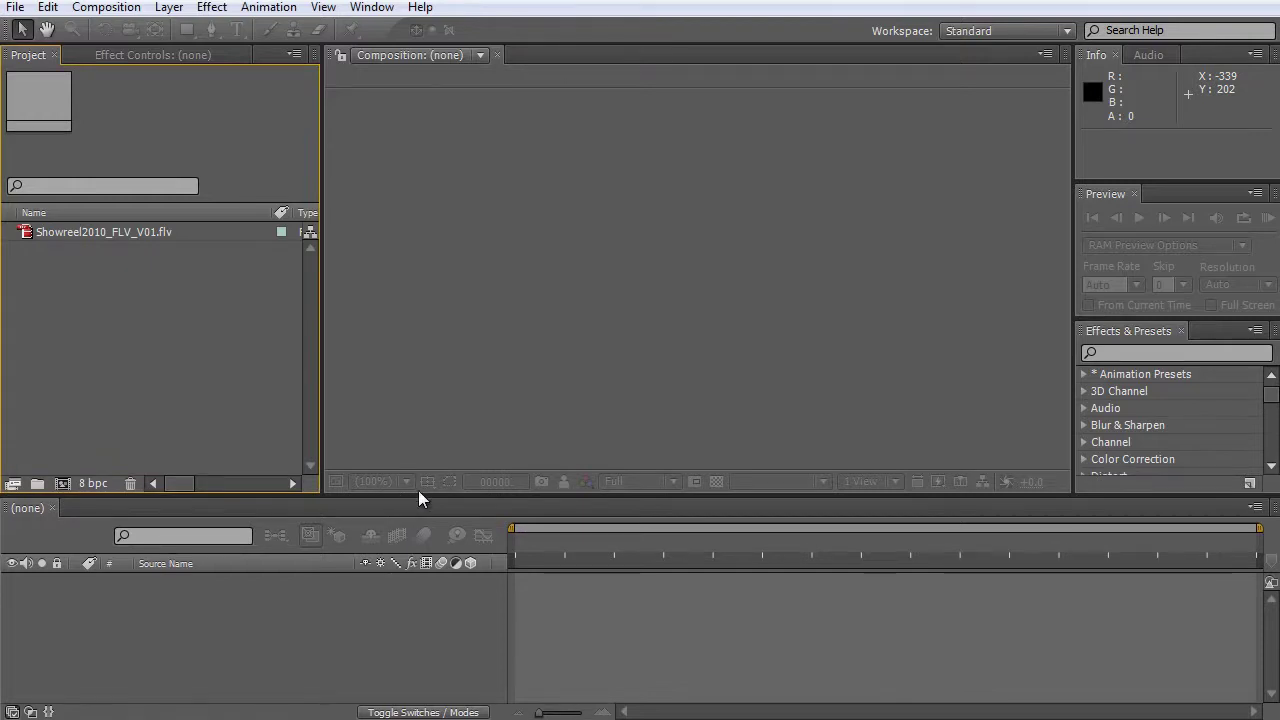
drag(418, 494, 418, 490)
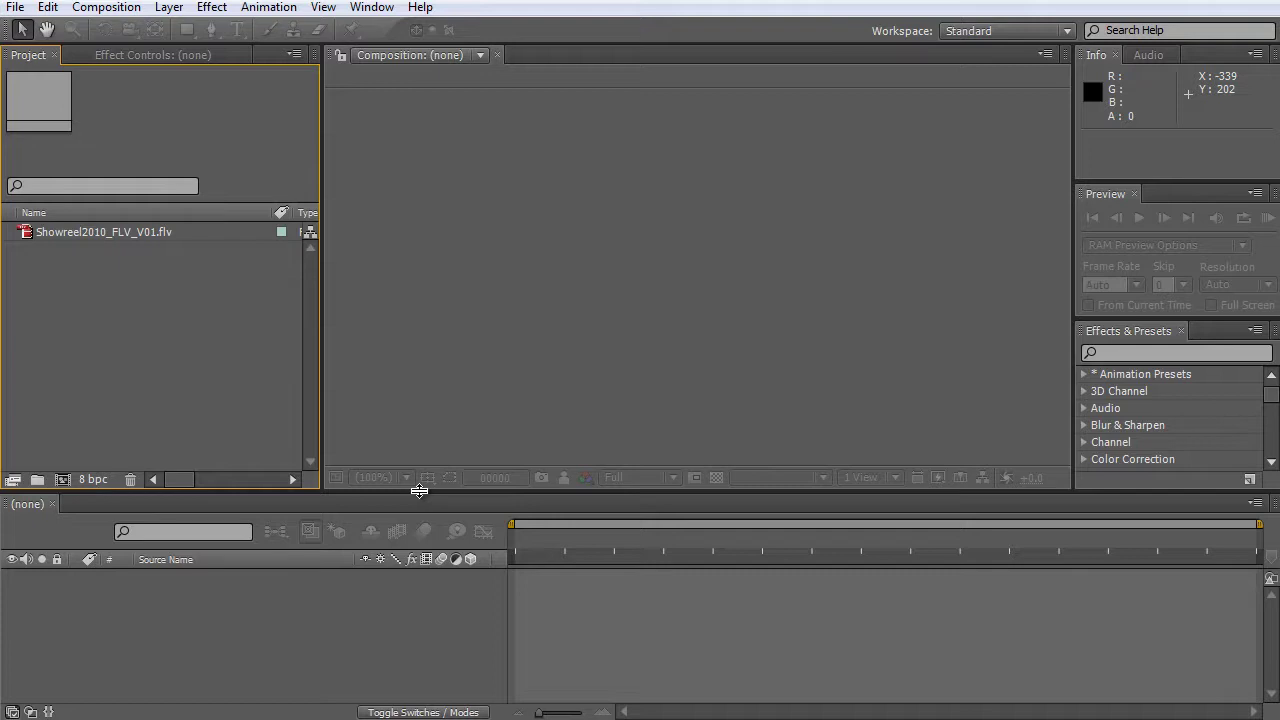
drag(419, 490, 421, 480)
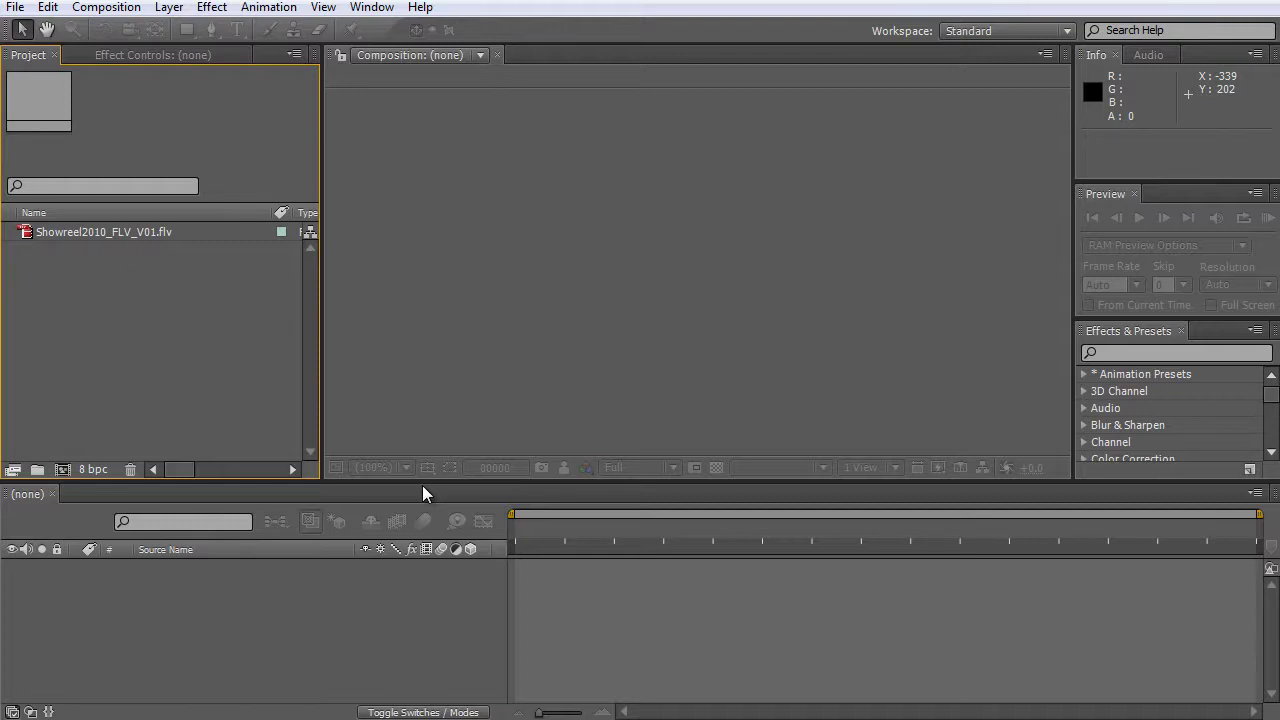
drag(419, 484, 420, 472)
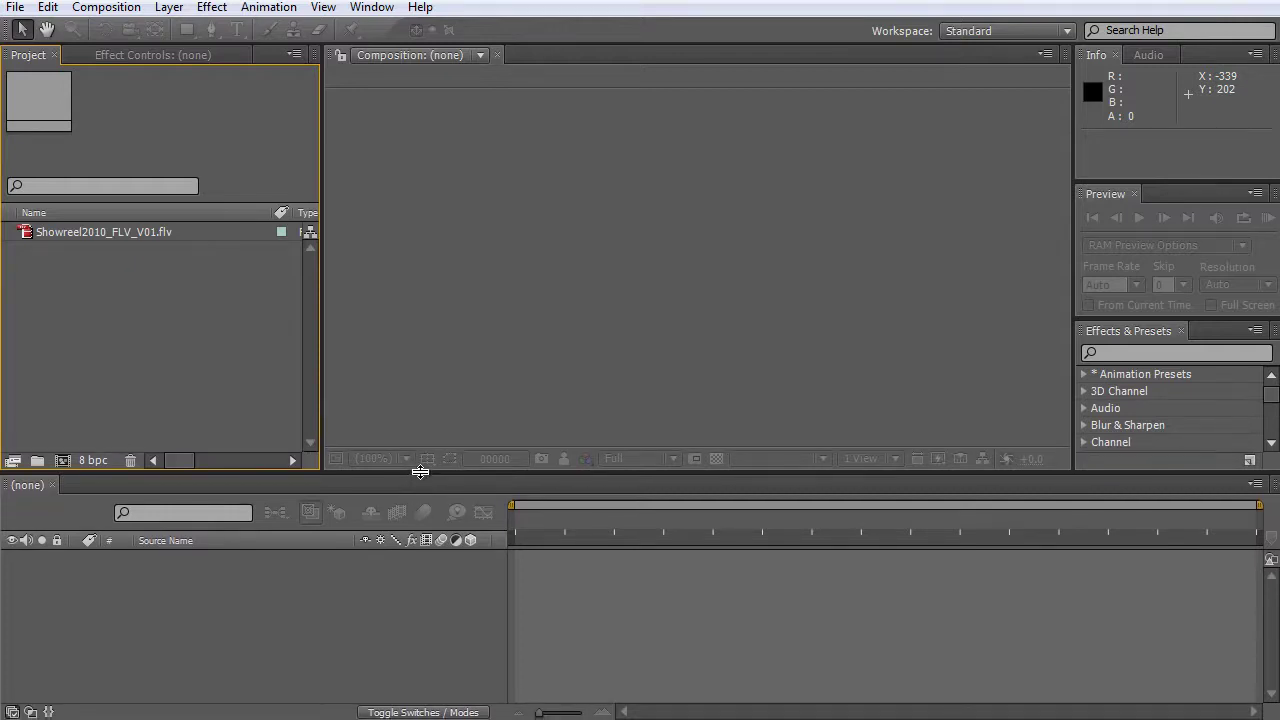
drag(420, 471, 419, 466)
Create a composition from the Showreel2010_FLV_V01.flv footage.
click(68, 236)
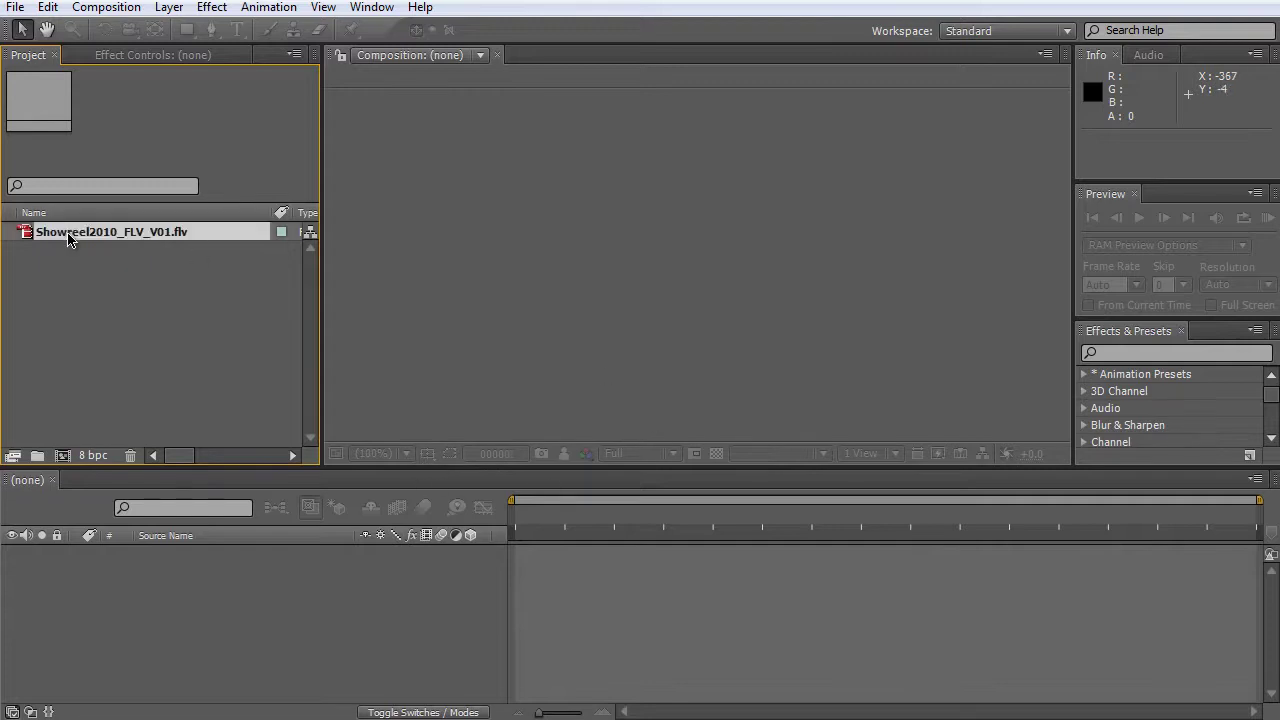
click(70, 235)
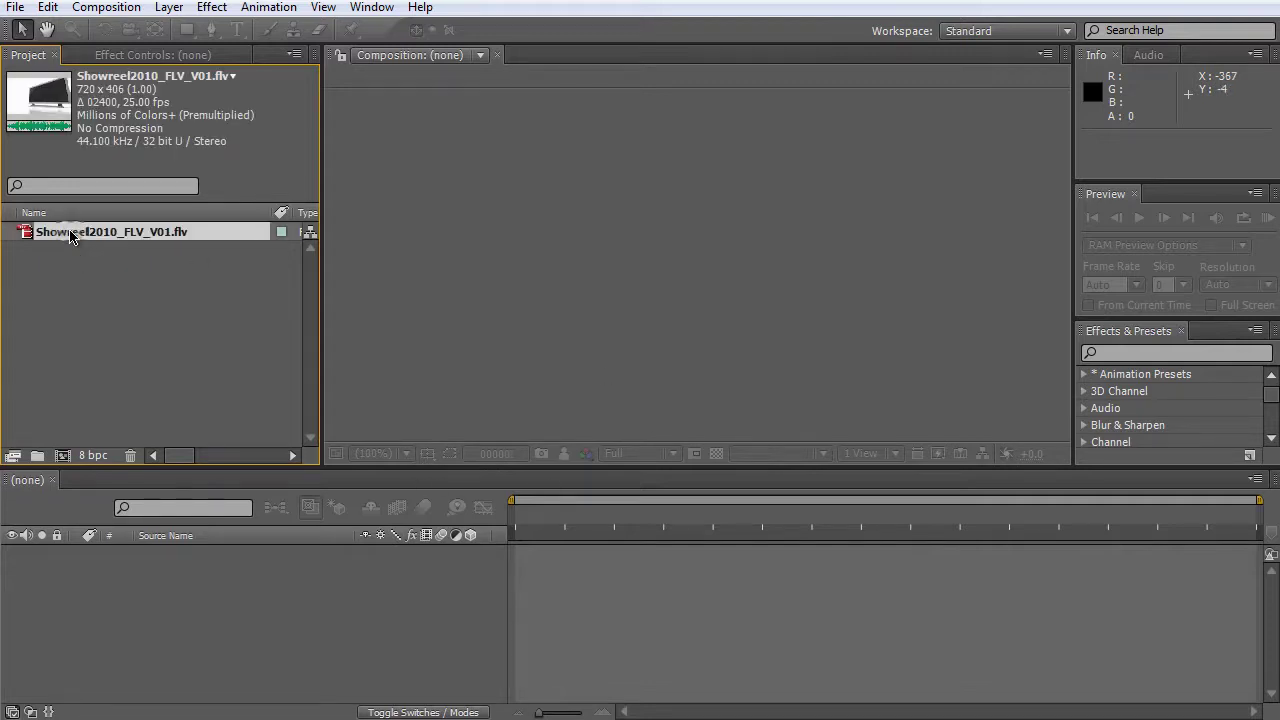
drag(70, 235, 62, 455)
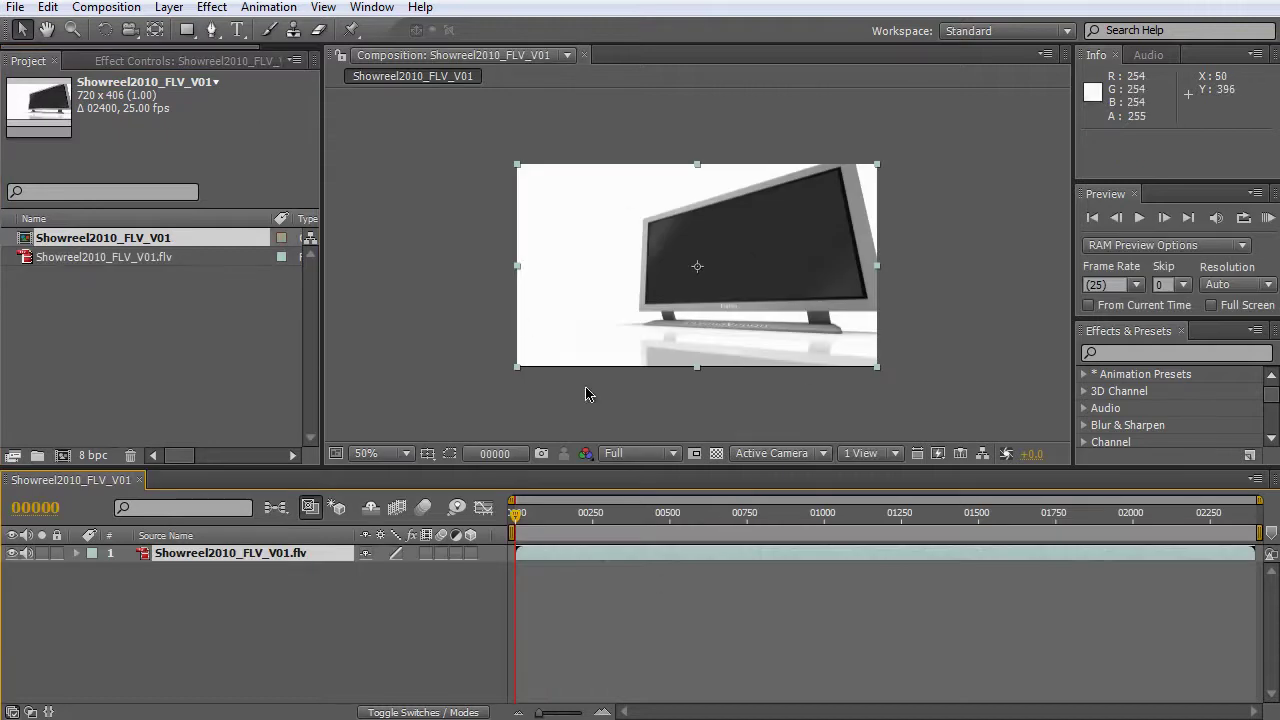
Open the Showreel2010 layer at frame 217 in a Layer panel docked beside the composition view, and balance the panel widths.
drag(527, 530, 584, 529)
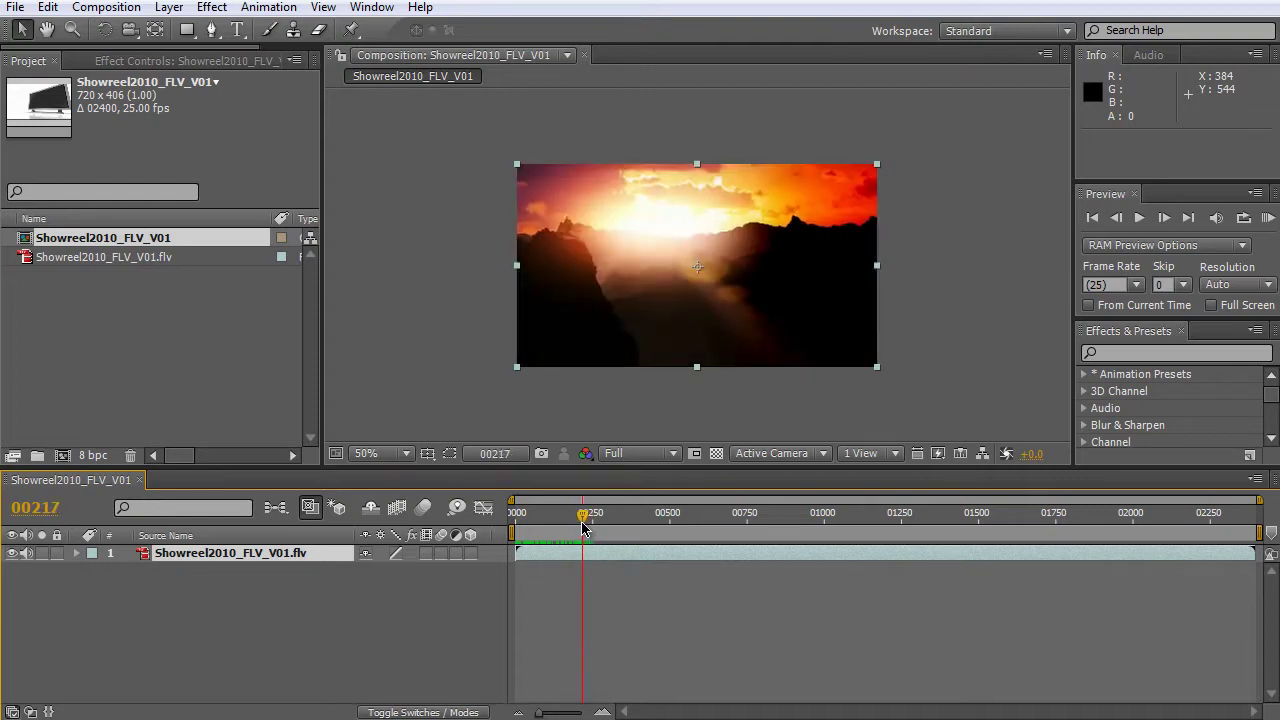
double_click(267, 559)
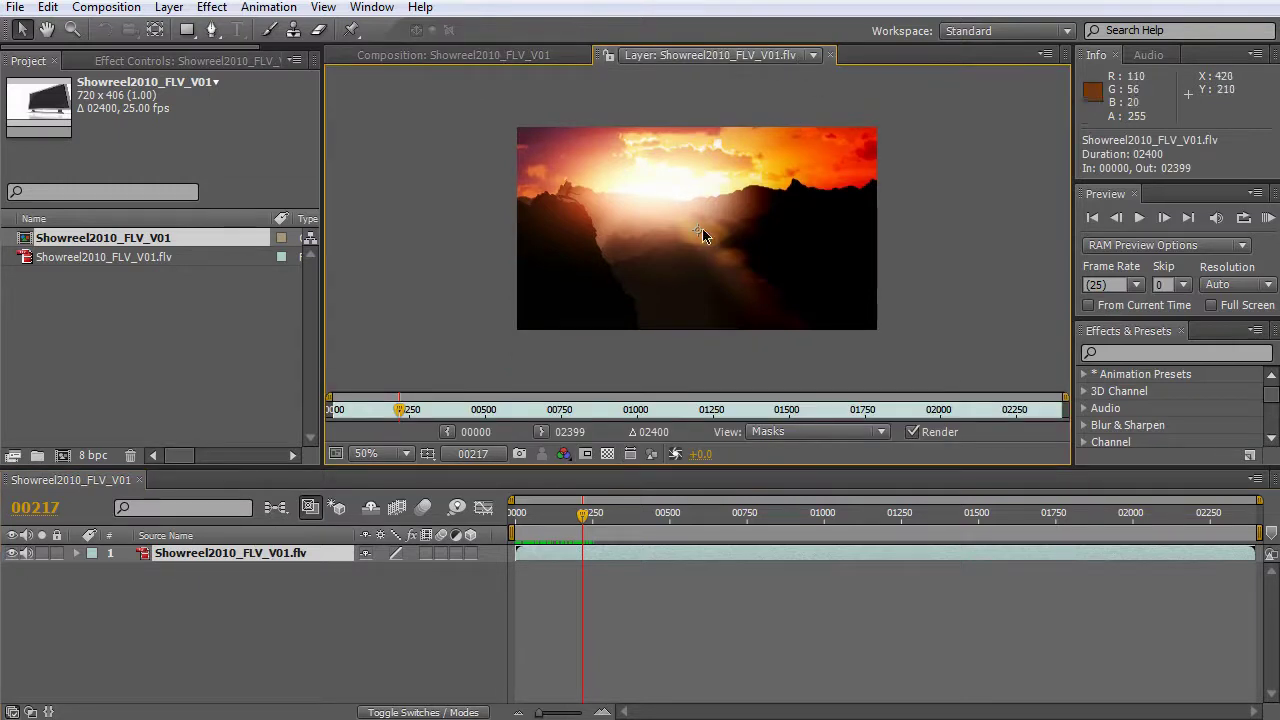
drag(596, 53, 1052, 195)
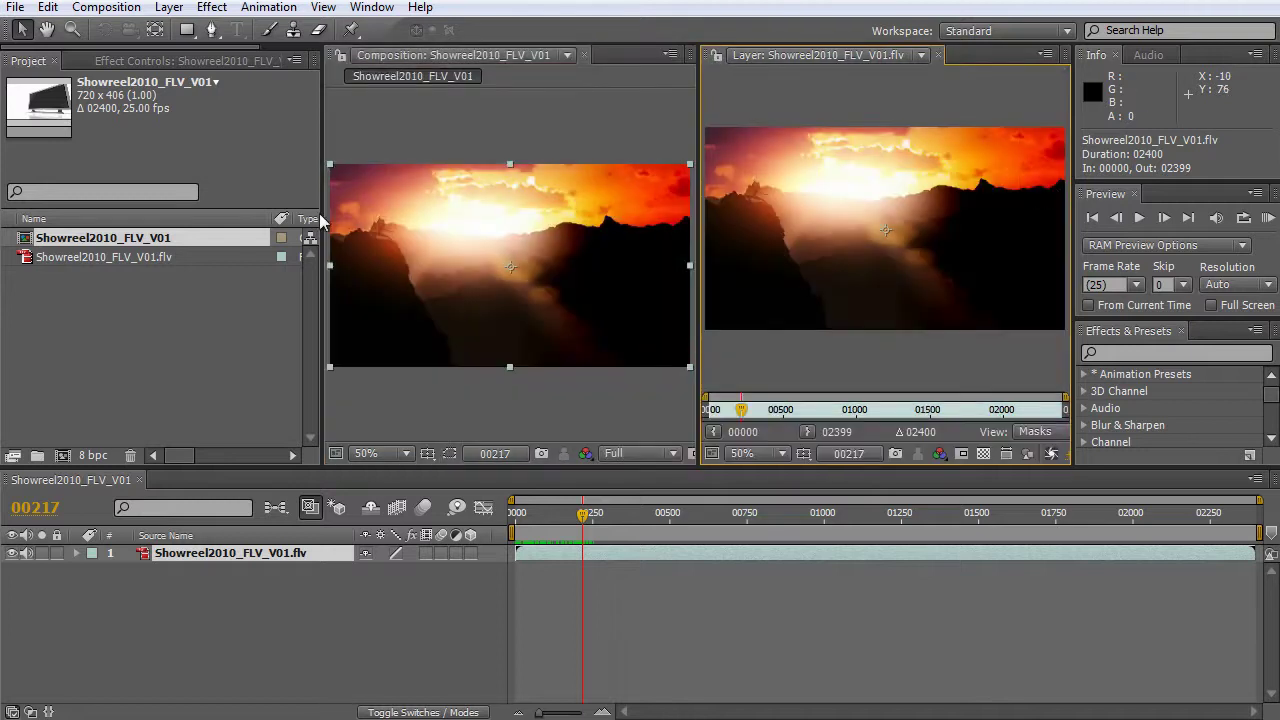
drag(322, 205, 258, 205)
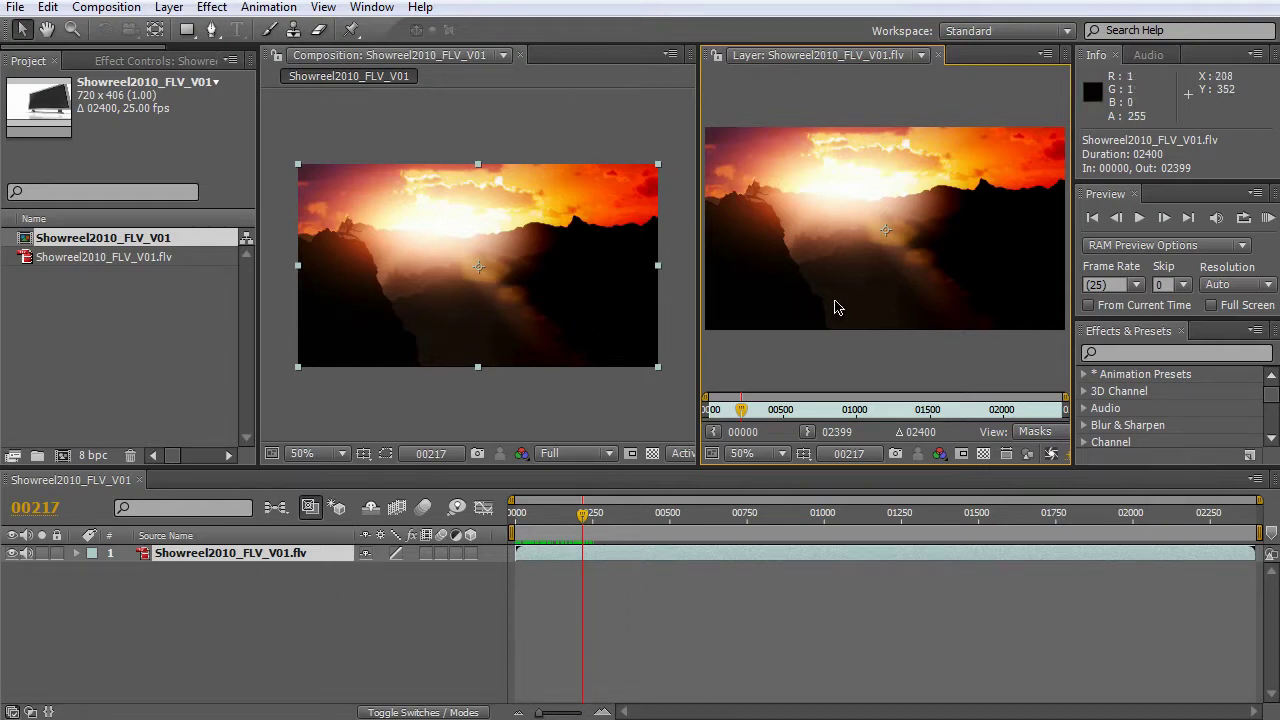
drag(700, 350, 666, 337)
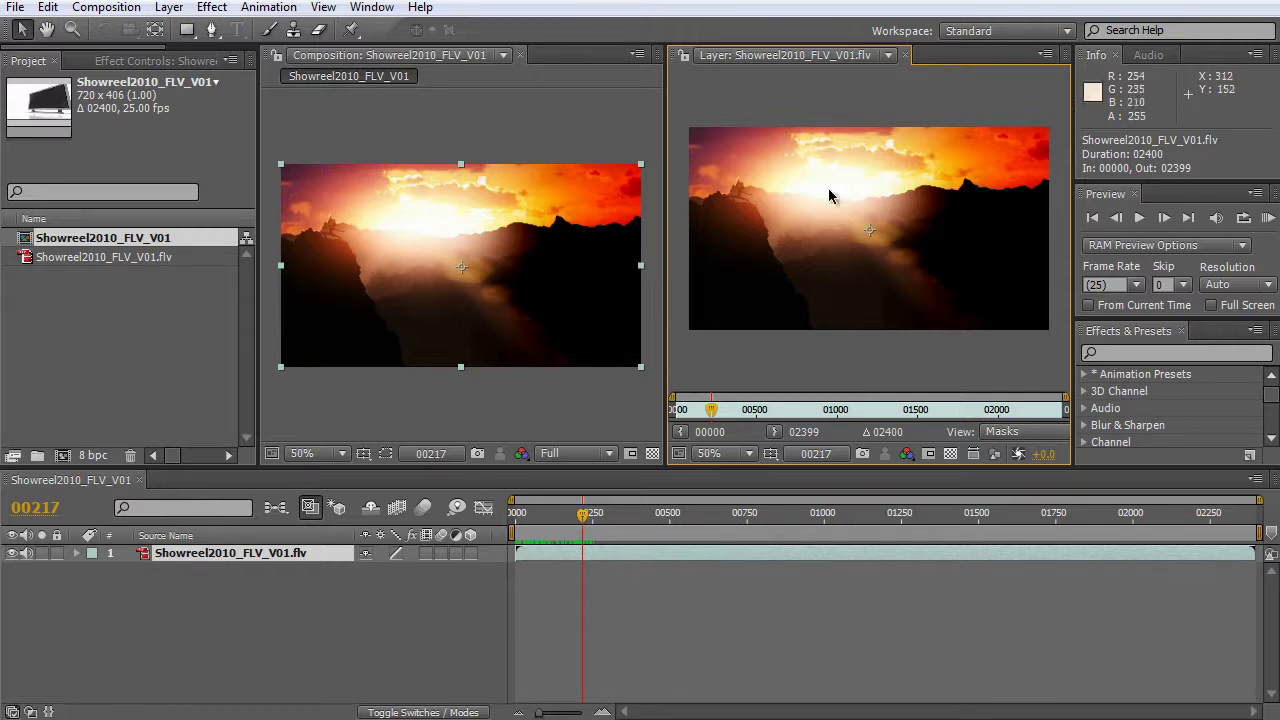
Set the showreel layer's In point to source frame 217 and split the layer at composition frame 84.
click(681, 440)
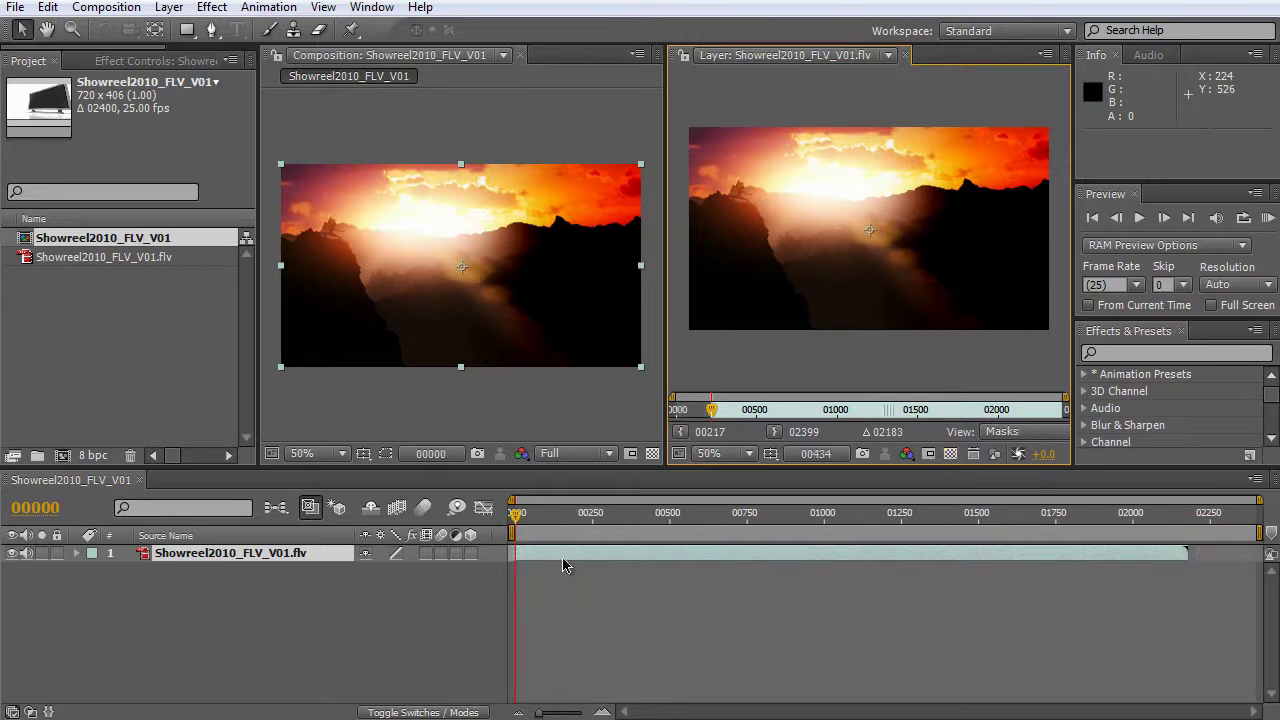
drag(517, 519, 466, 514)
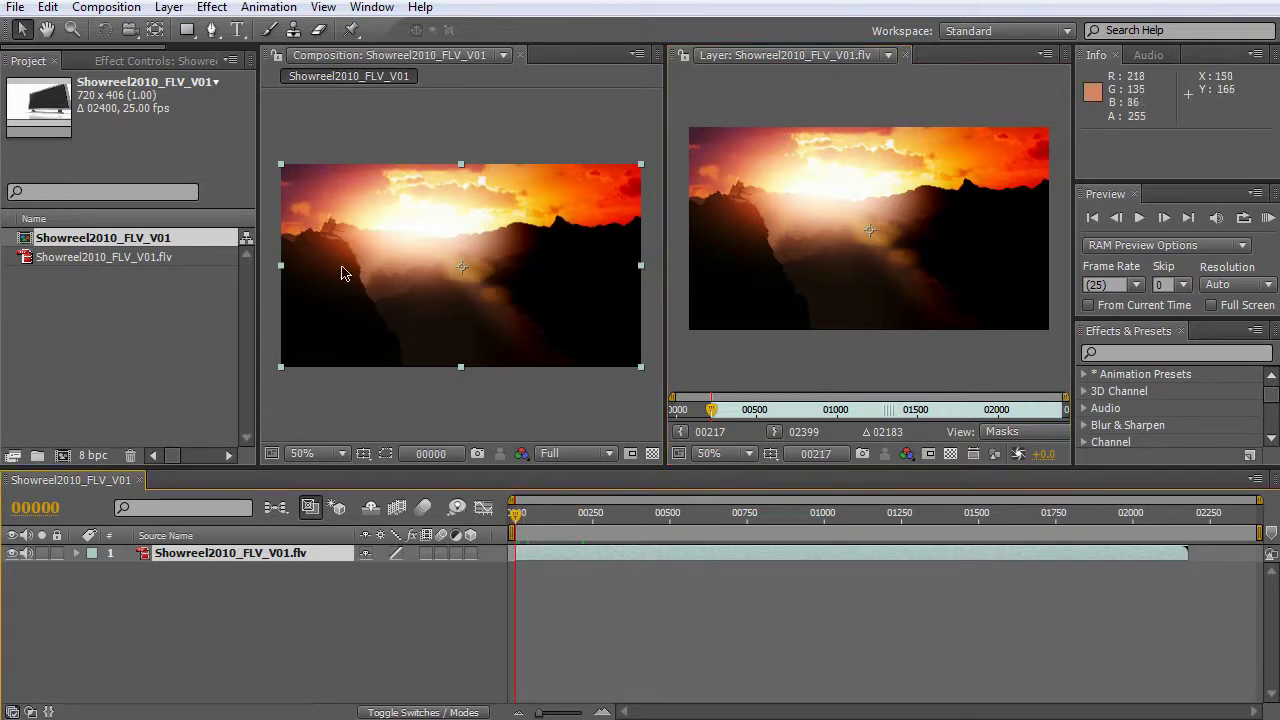
drag(512, 519, 542, 519)
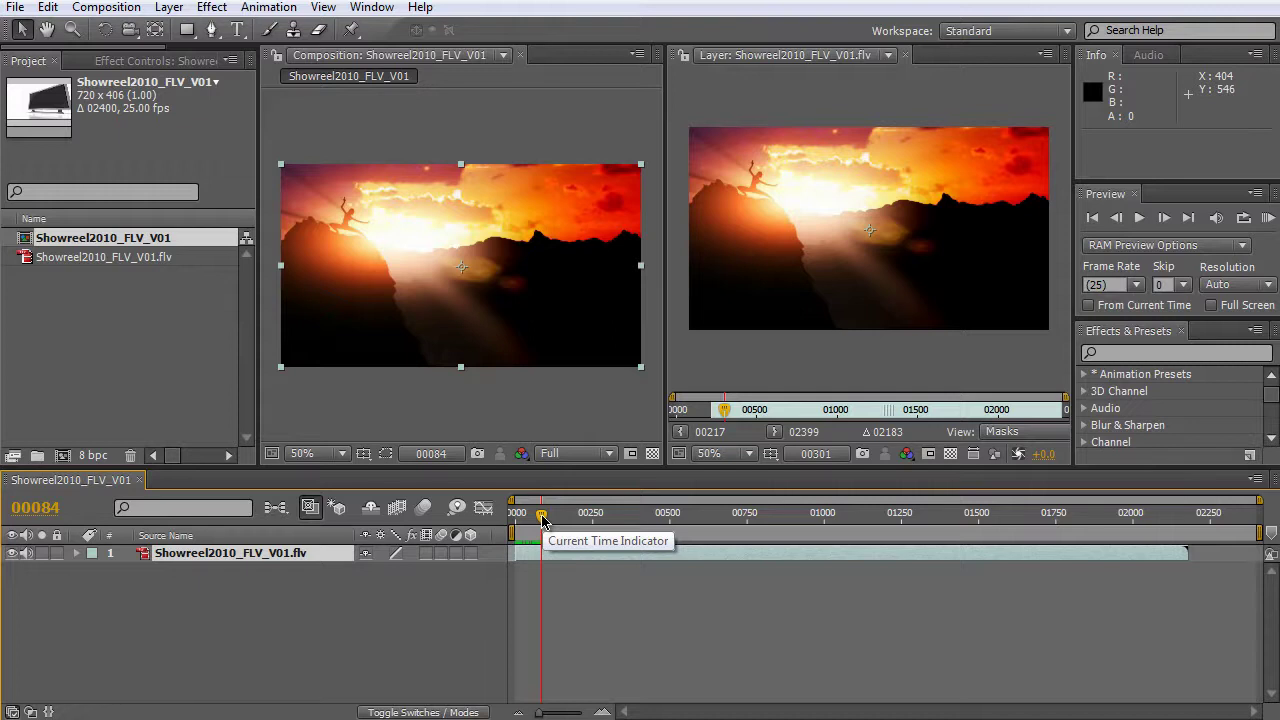
key(Page_Down)
key(Page_Up)
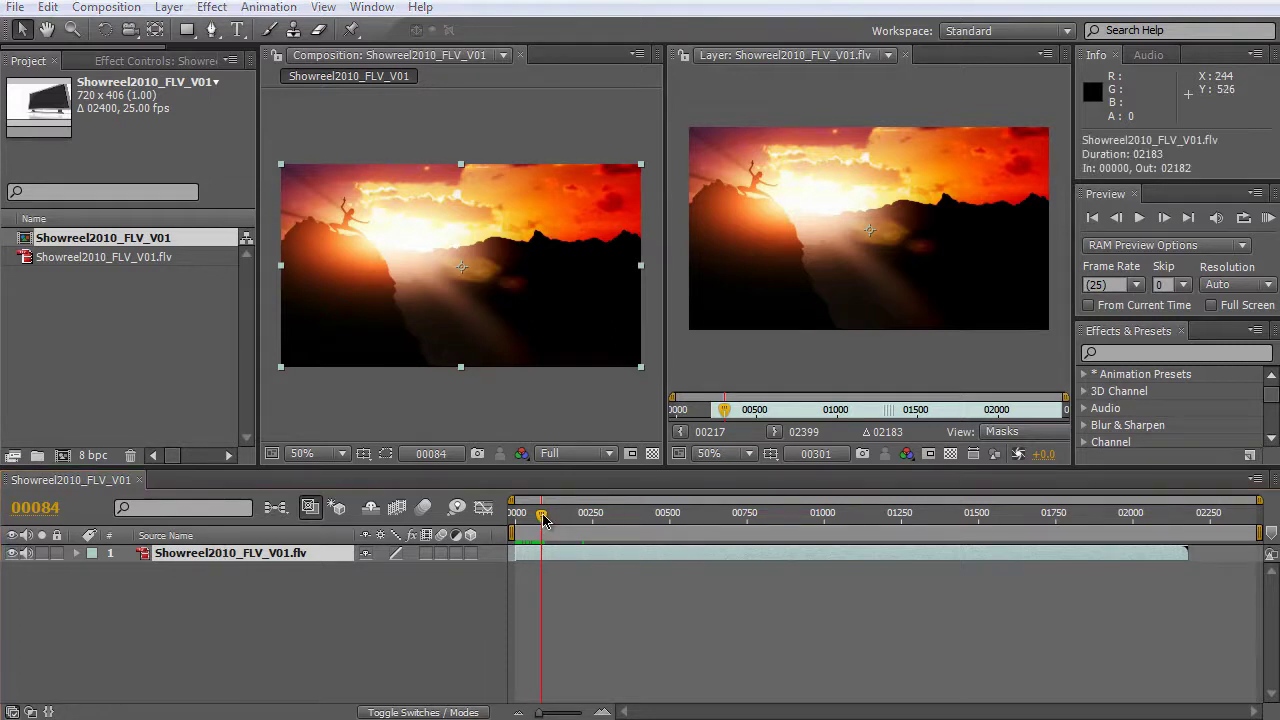
key(ctrl+shift+d)
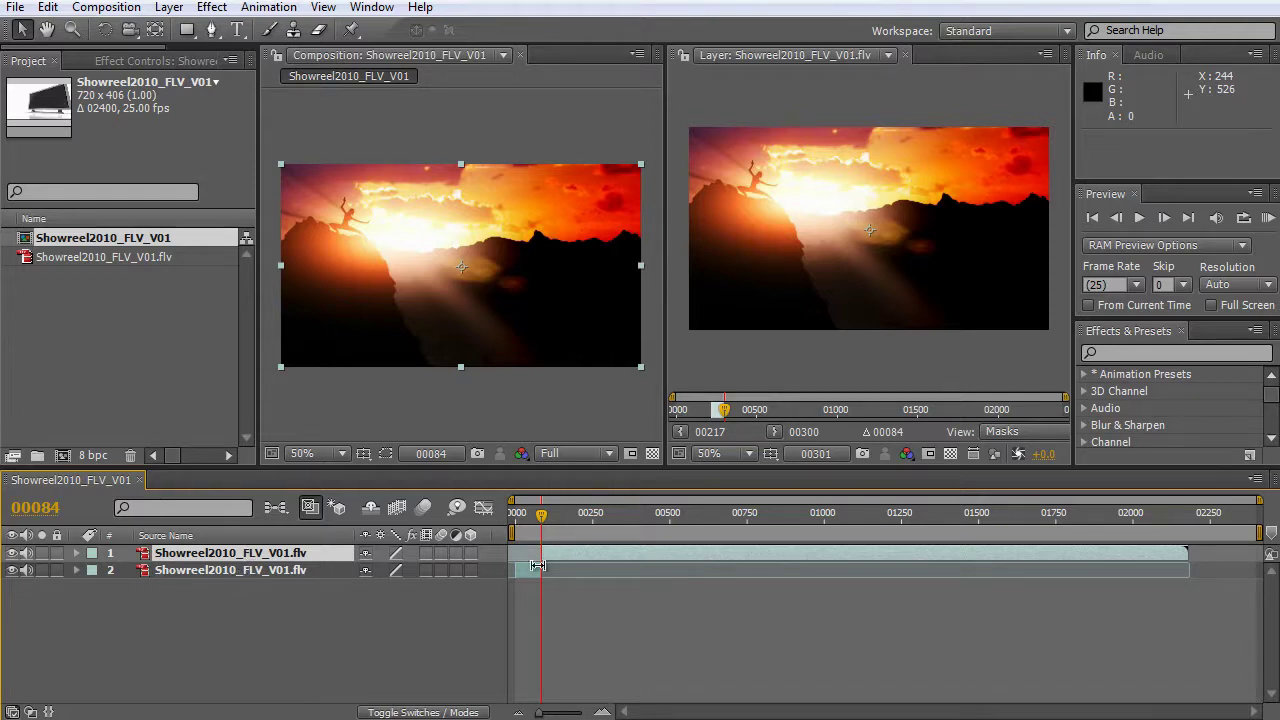
Open the upper split clip in the Layer panel and set its In point to frame 840, the first caterpillar frame.
double_click(248, 556)
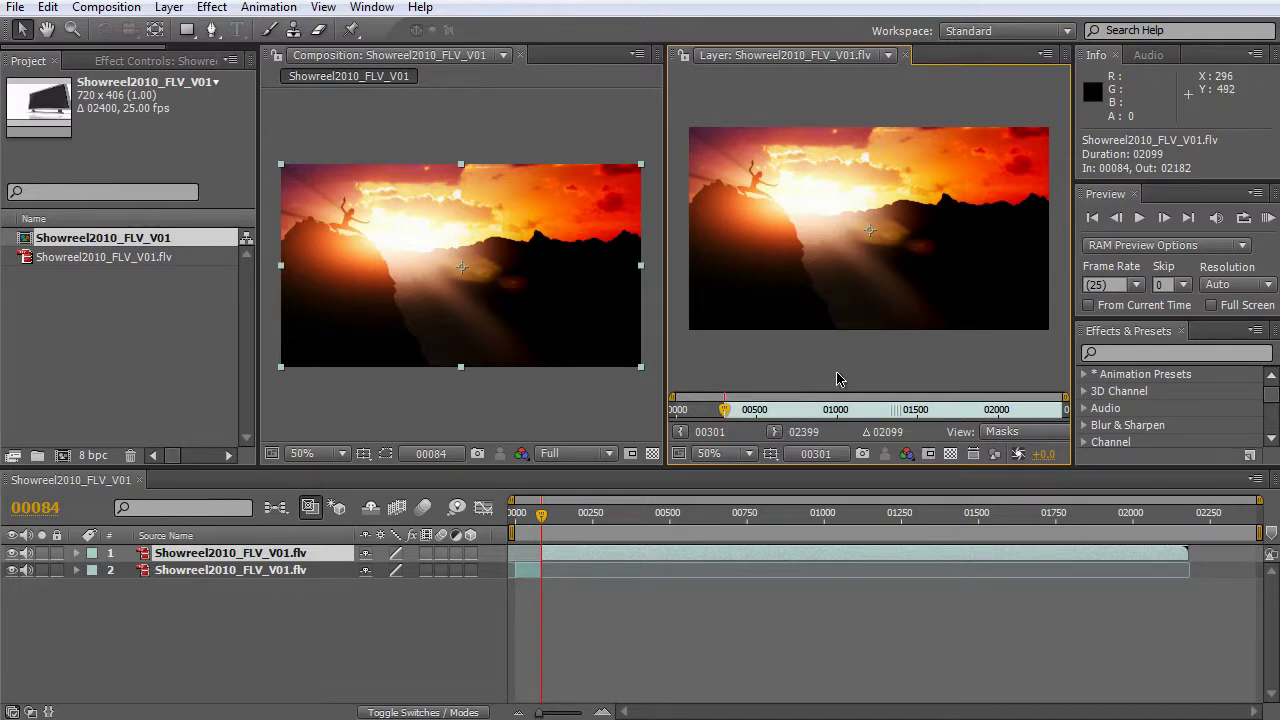
key(Page_Down)
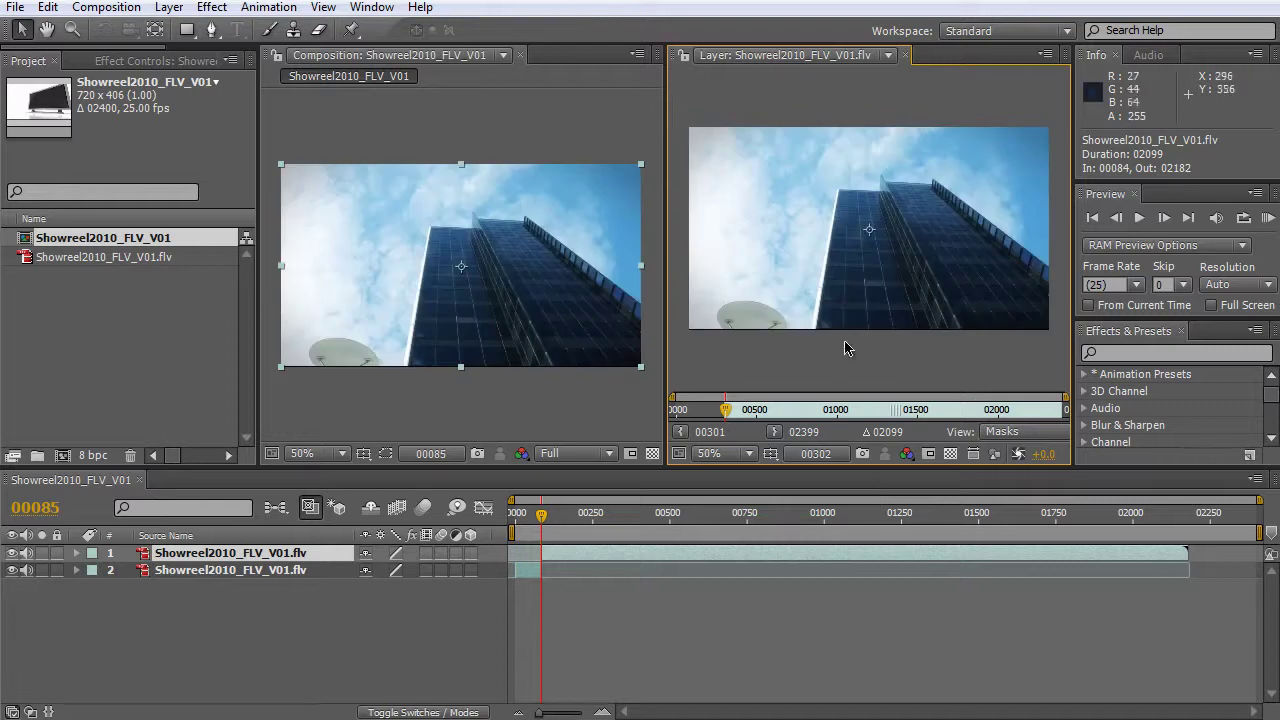
mouse_move(725, 410)
mouse_down()
mouse_move(827, 420)
mouse_move(811, 420)
mouse_up()
key(Page_Down)
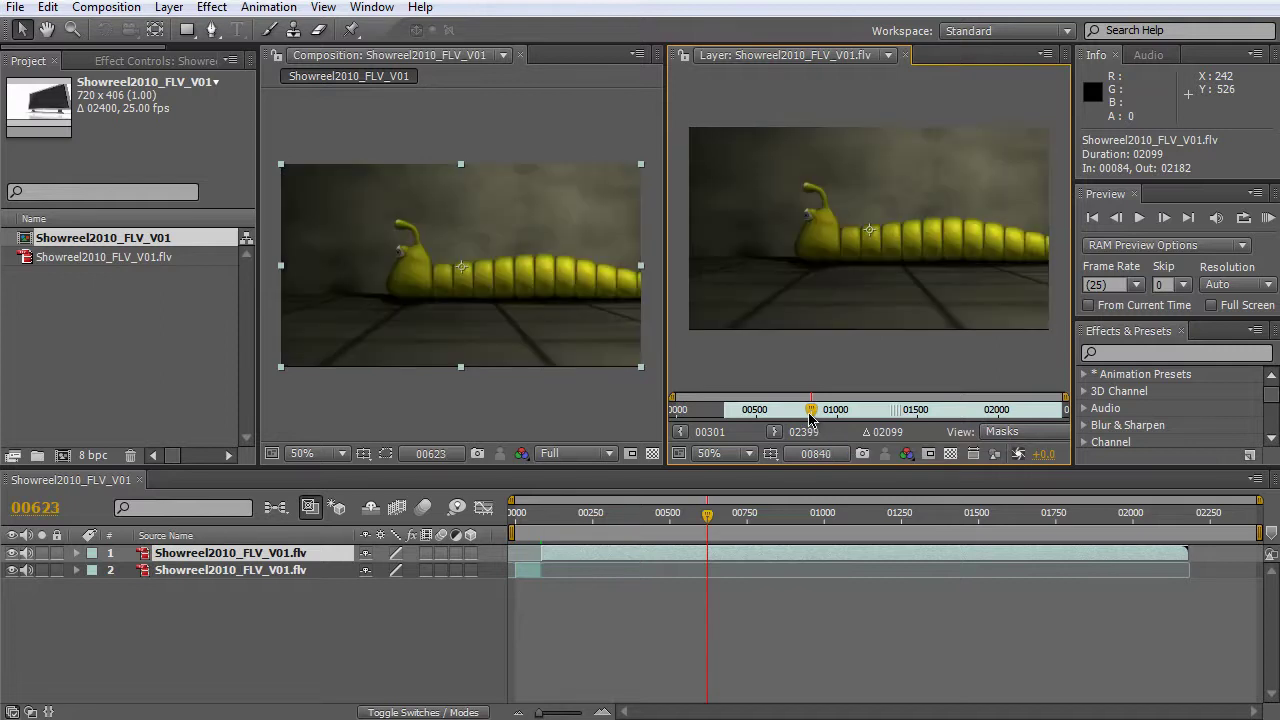
key(Page_Up)
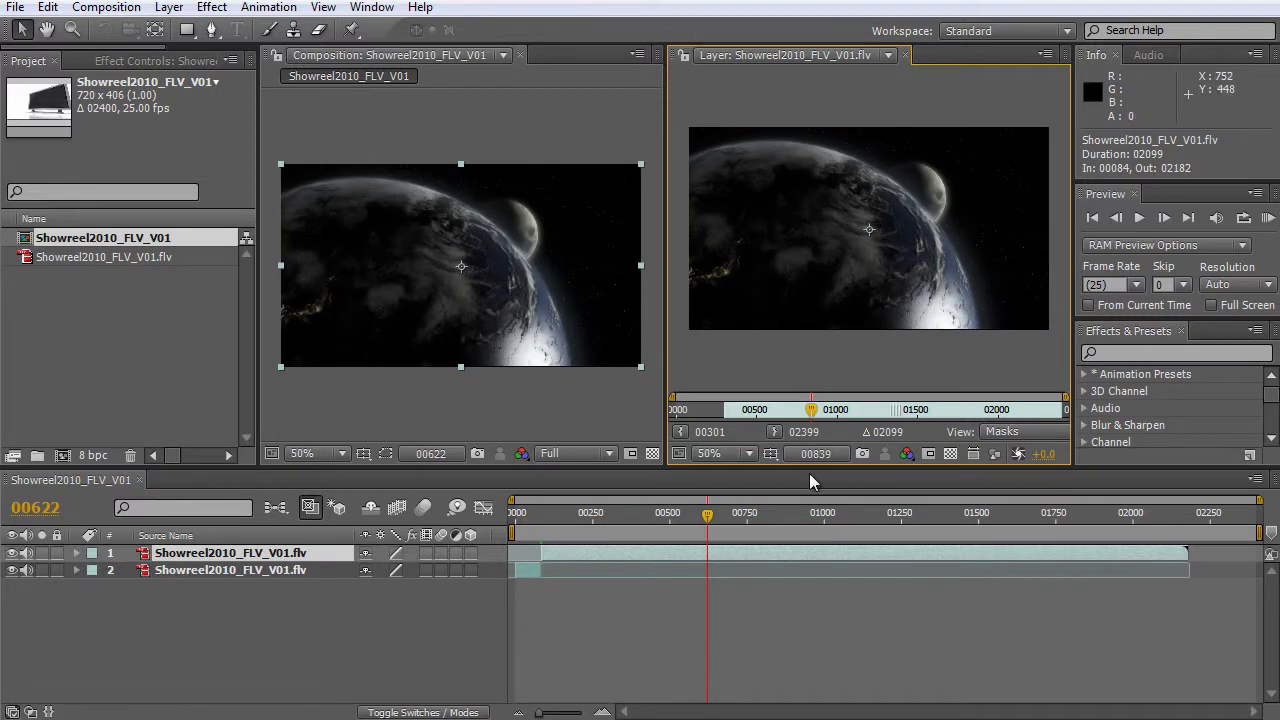
key(Page_Down)
key(Page_Down)
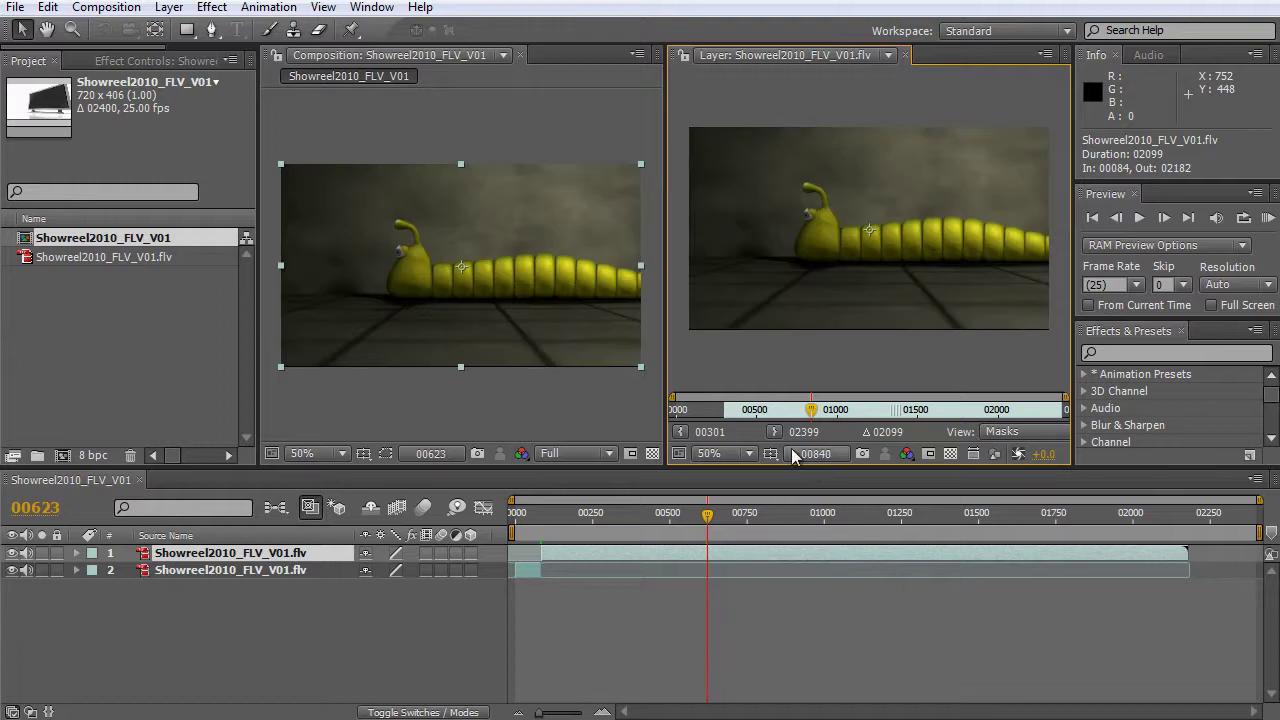
click(680, 433)
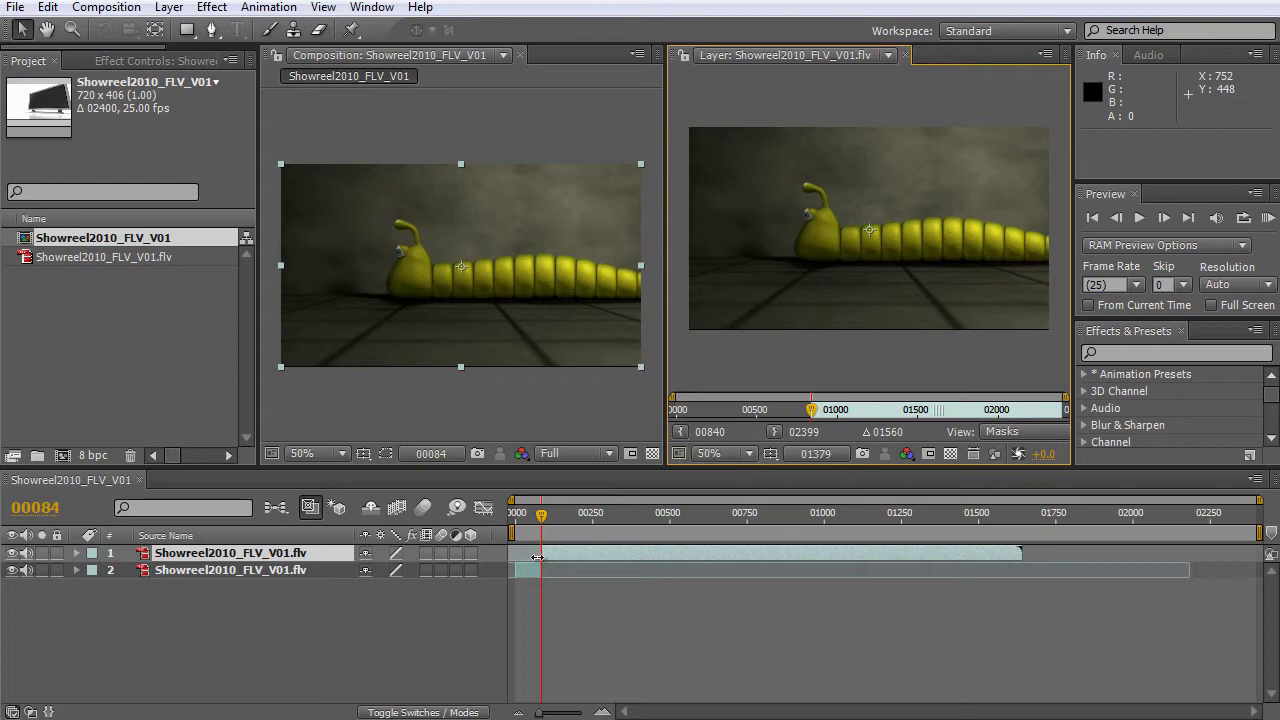
Split the caterpillar clip at composition frame 142.
drag(541, 514, 572, 528)
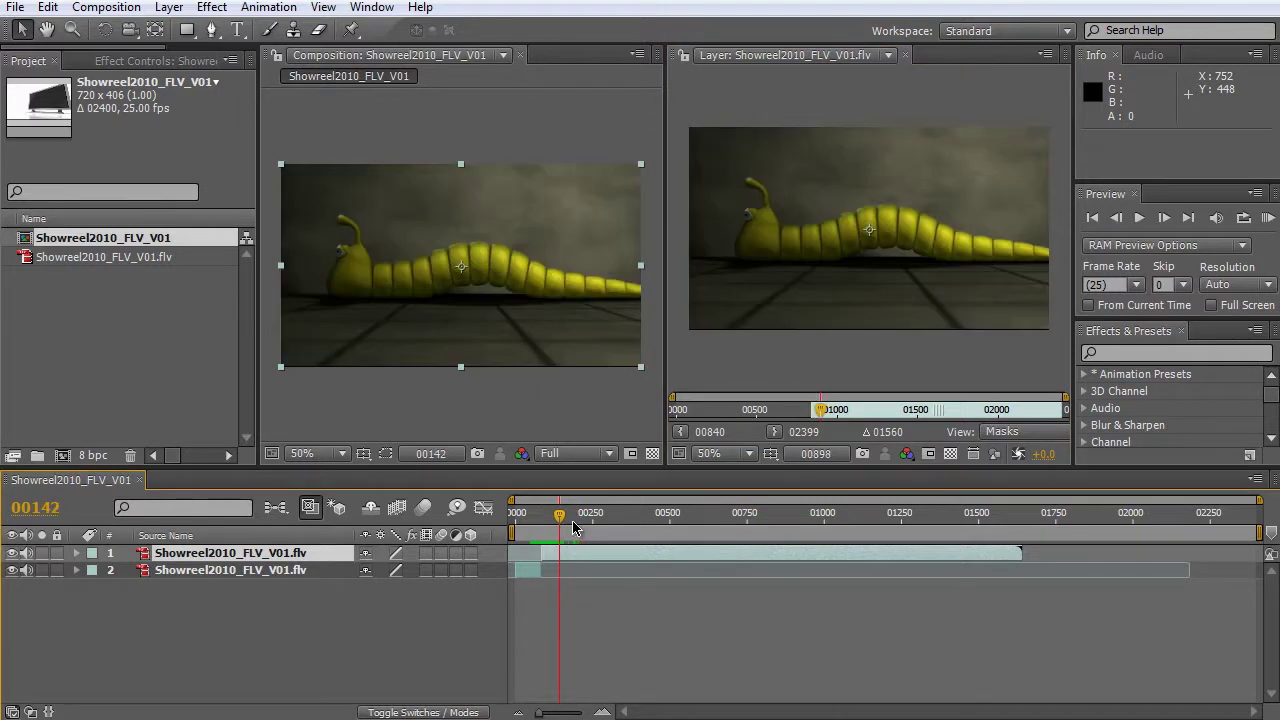
click(254, 555)
key(ctrl+shift+d)
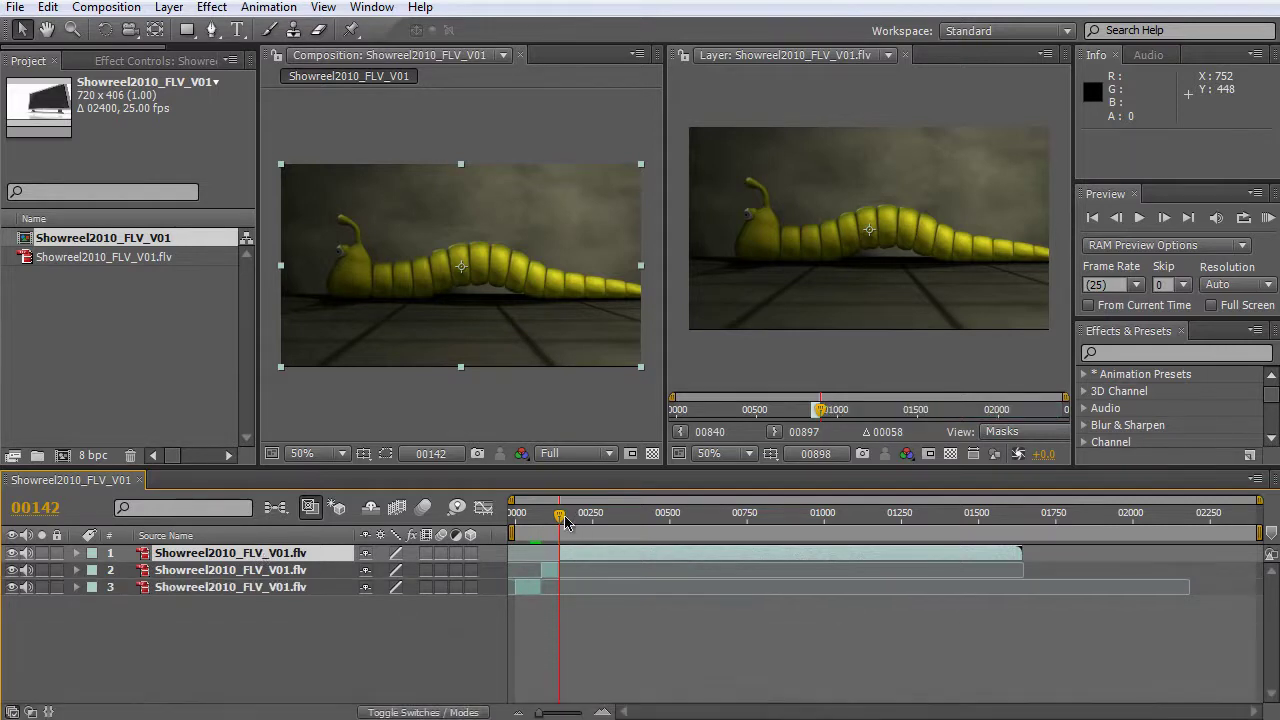
Open the newest top clip in the Layer panel and set its In point to source frame 1032, in the spaceship shot.
double_click(209, 562)
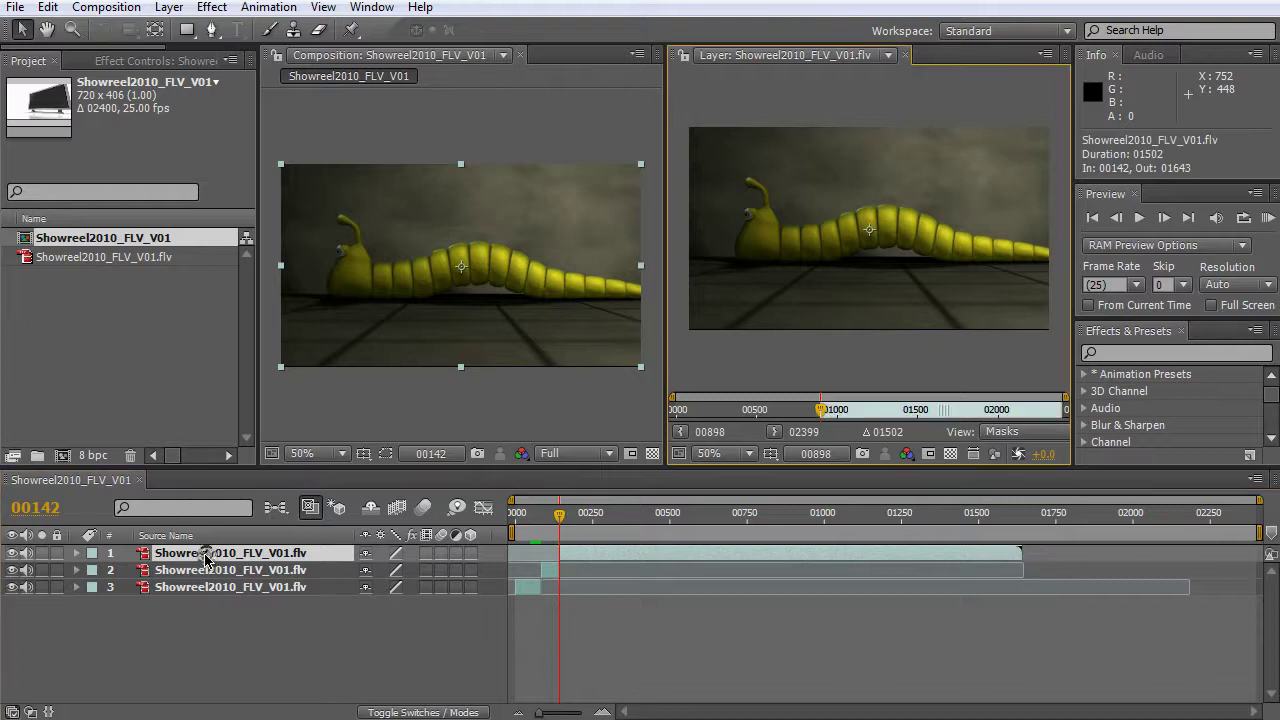
click(840, 414)
mouse_move(840, 414)
mouse_down()
mouse_move(974, 420)
mouse_move(848, 425)
mouse_up()
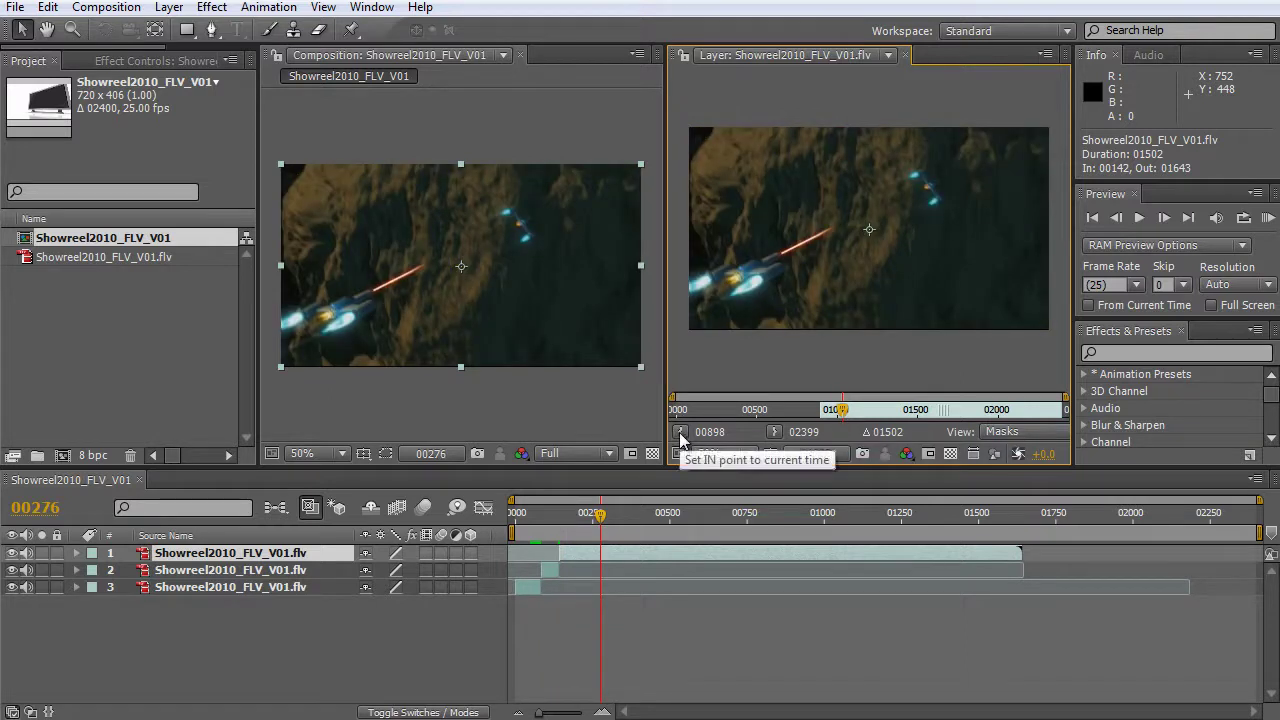
click(680, 438)
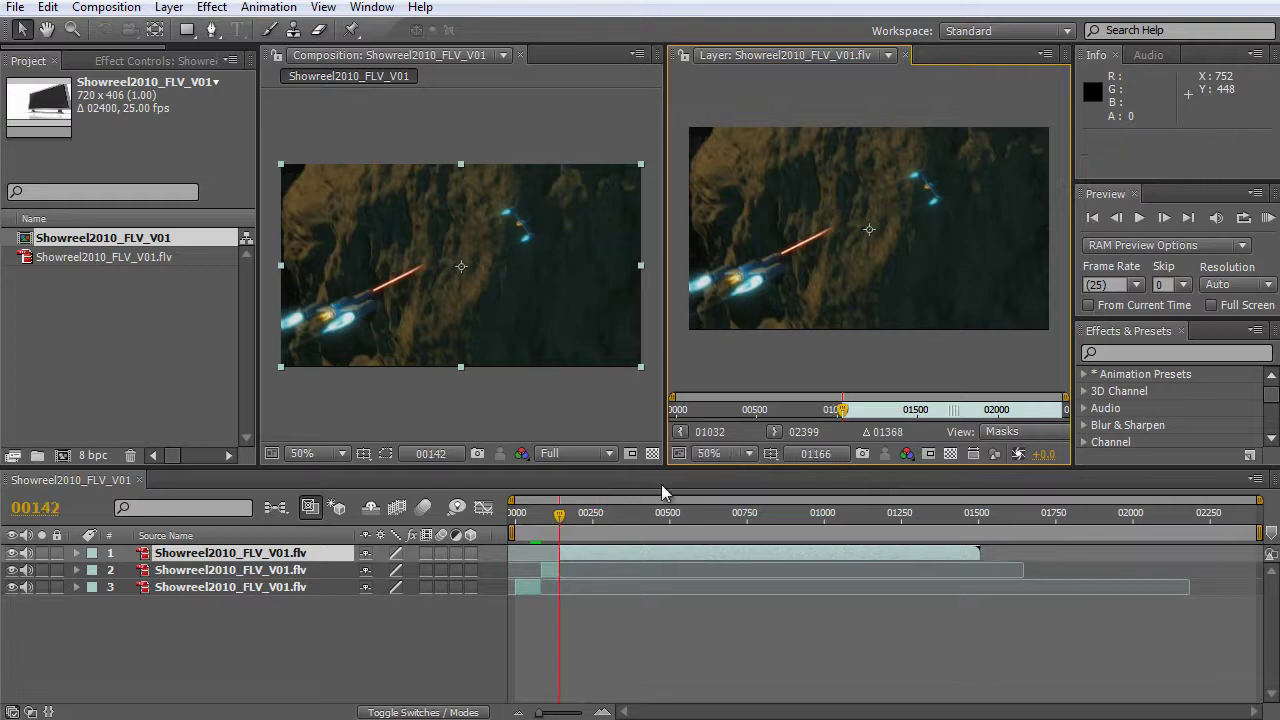
Review the spaceship clip up to composition frame 201 and look through its source footage for a further shot.
click(546, 516)
drag(546, 516, 573, 516)
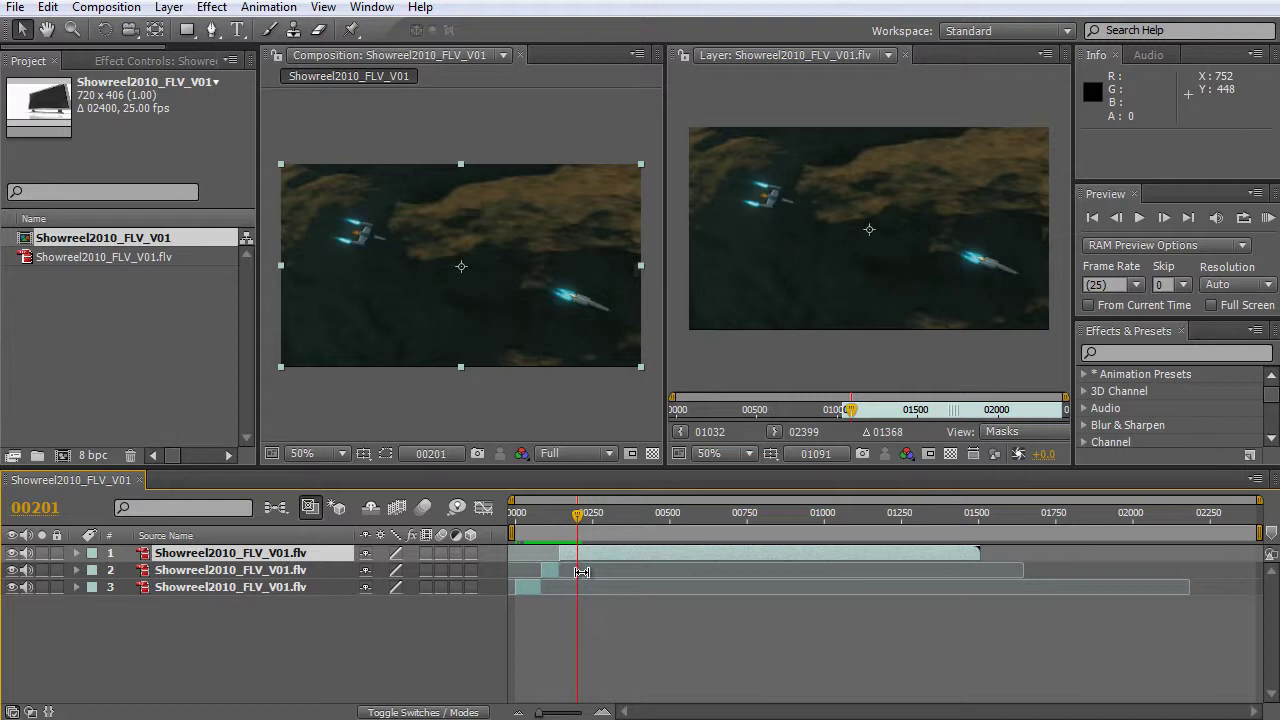
click(236, 561)
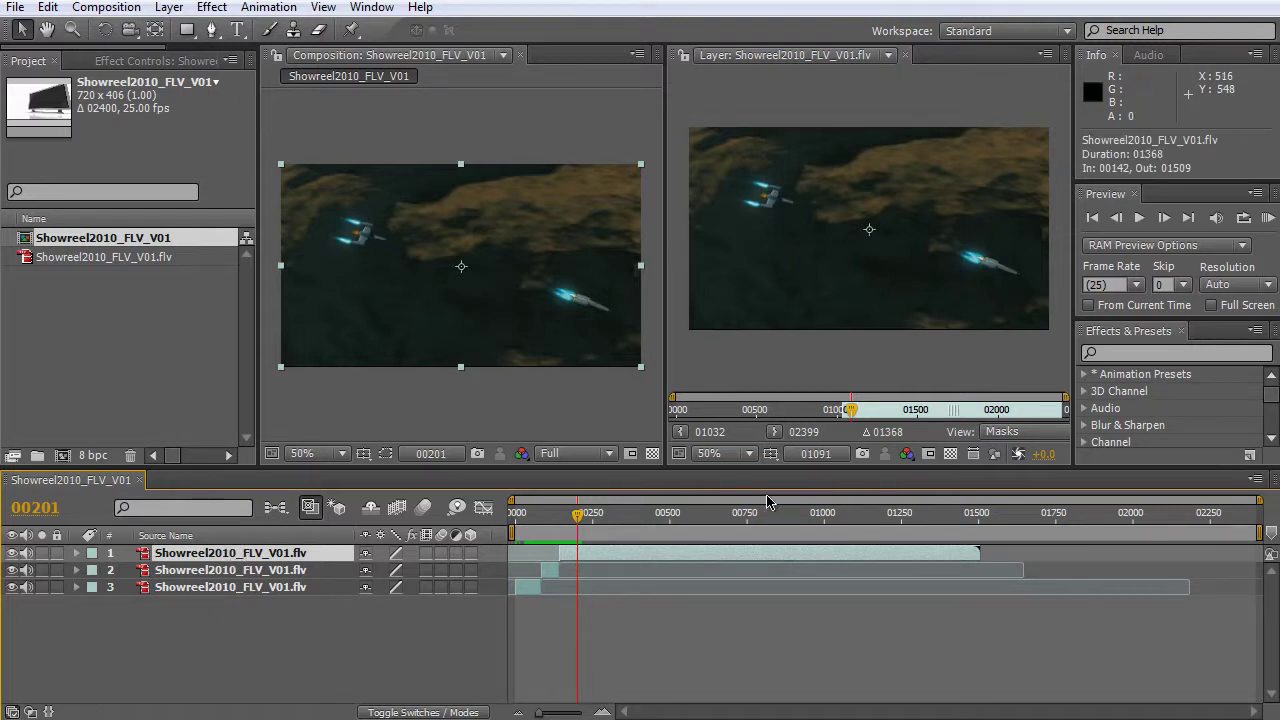
drag(851, 410, 929, 414)
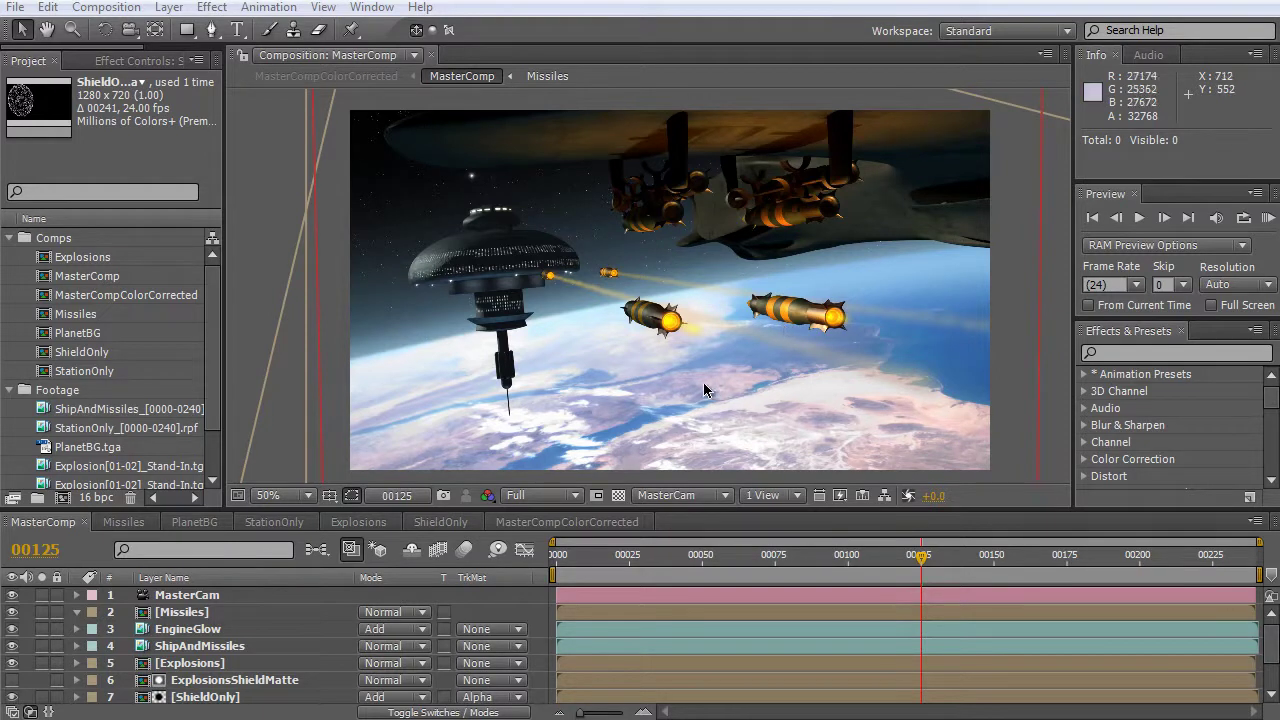
Examine the missiles and their engines in MasterComp at 100% magnification, and return the view to 50%.
click(378, 507)
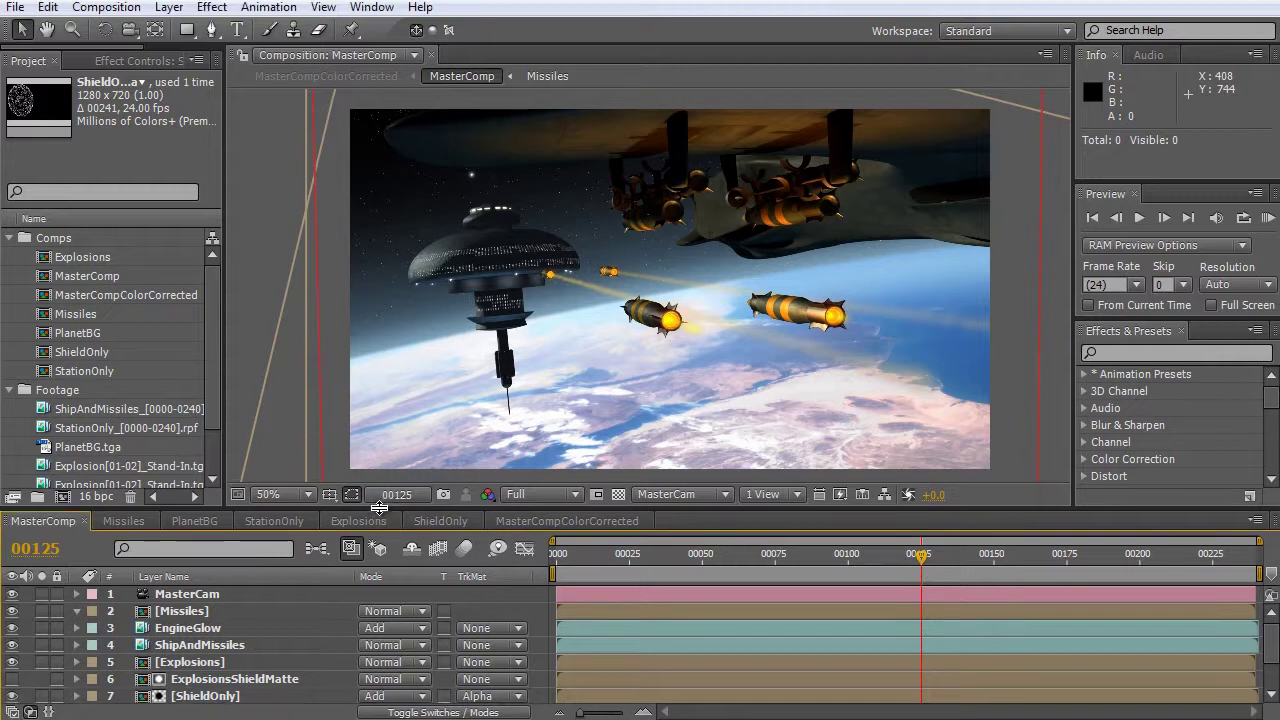
scroll(521, 371, up, 1)
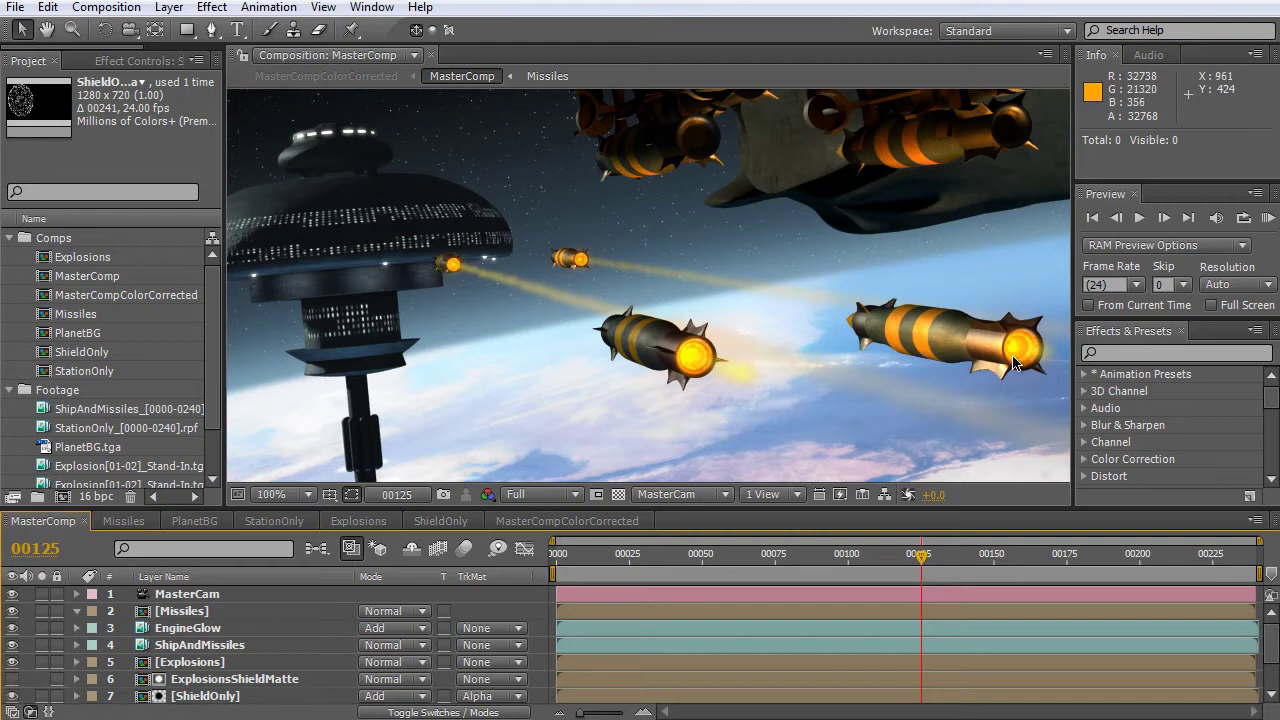
key(comma)
key(comma)
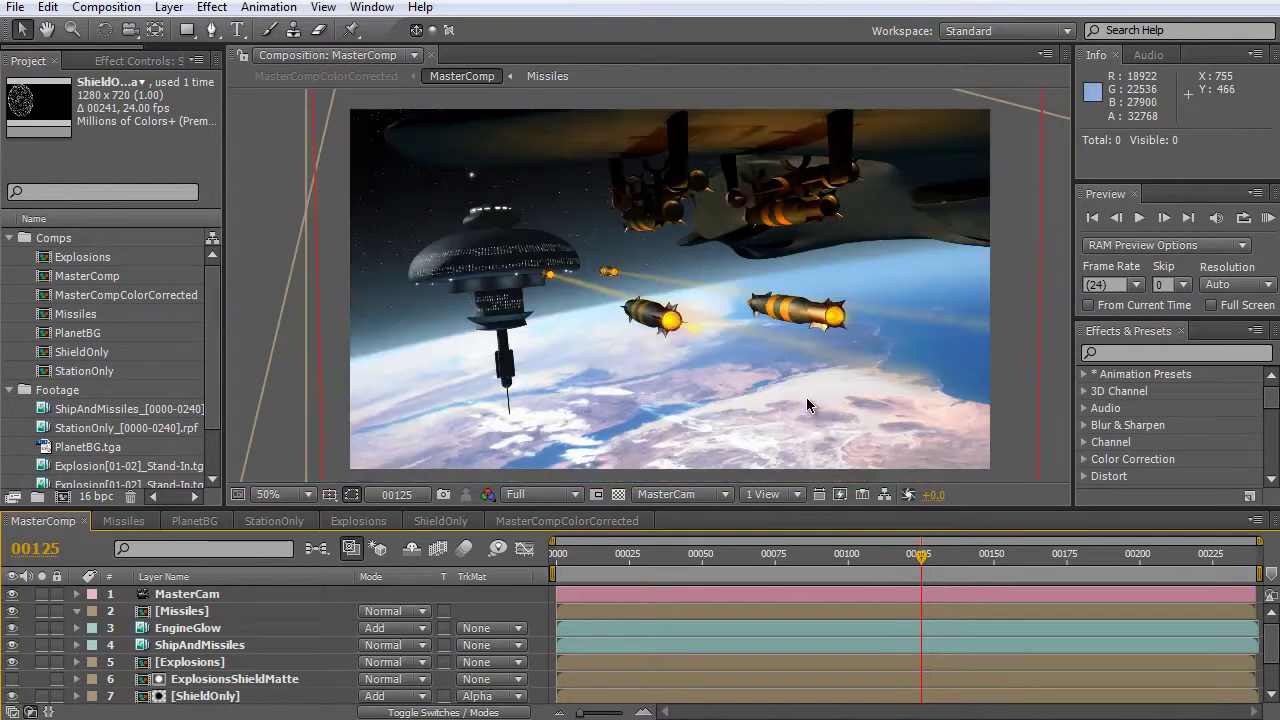
Solo the EngineGlow layer in MasterComp, and switch the solo to the ShipAndMissiles layer.
click(210, 628)
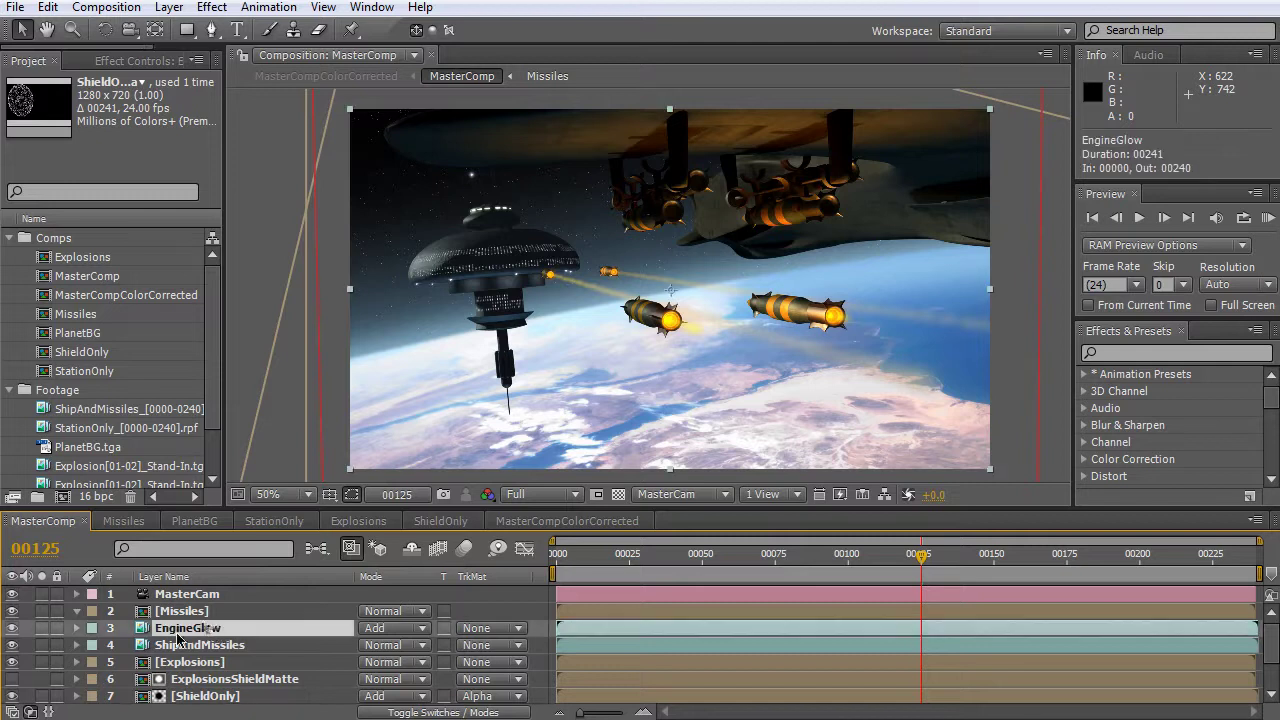
click(42, 629)
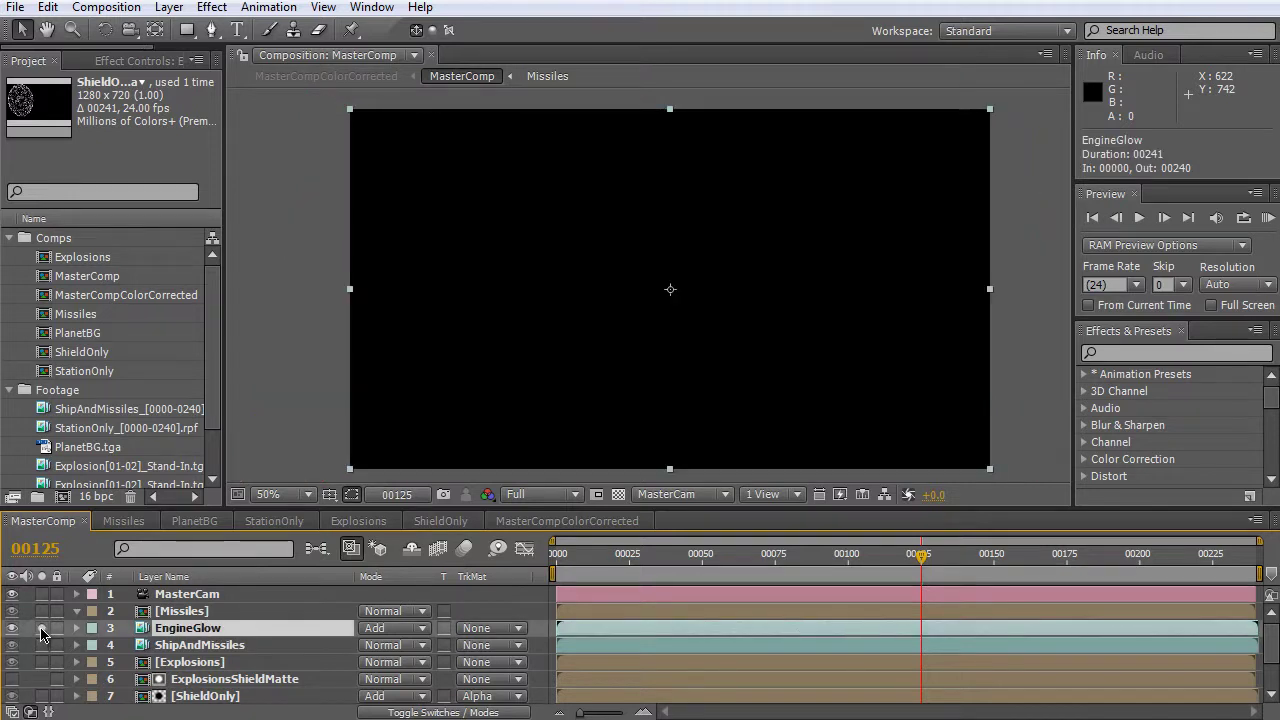
click(41, 645)
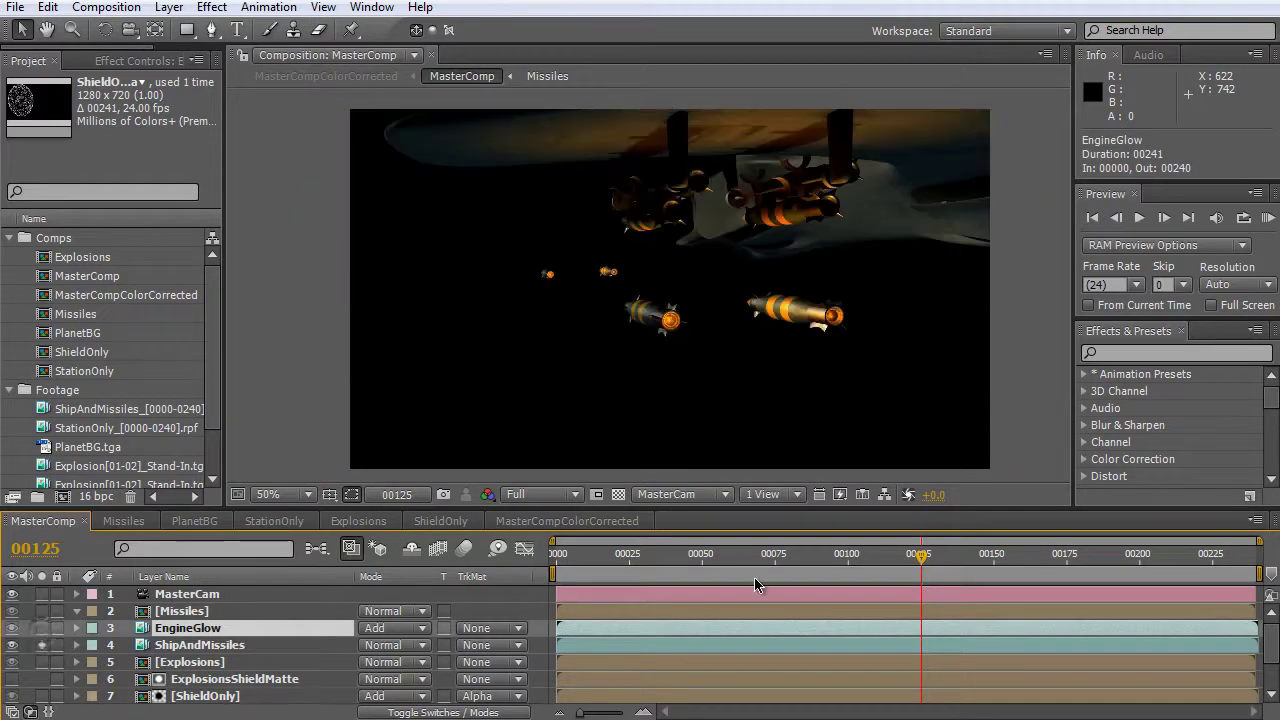
Show the ShipAndMissiles layer's effect controls in a widened panel and apply the RSMB 3.x motion blur effect.
click(205, 645)
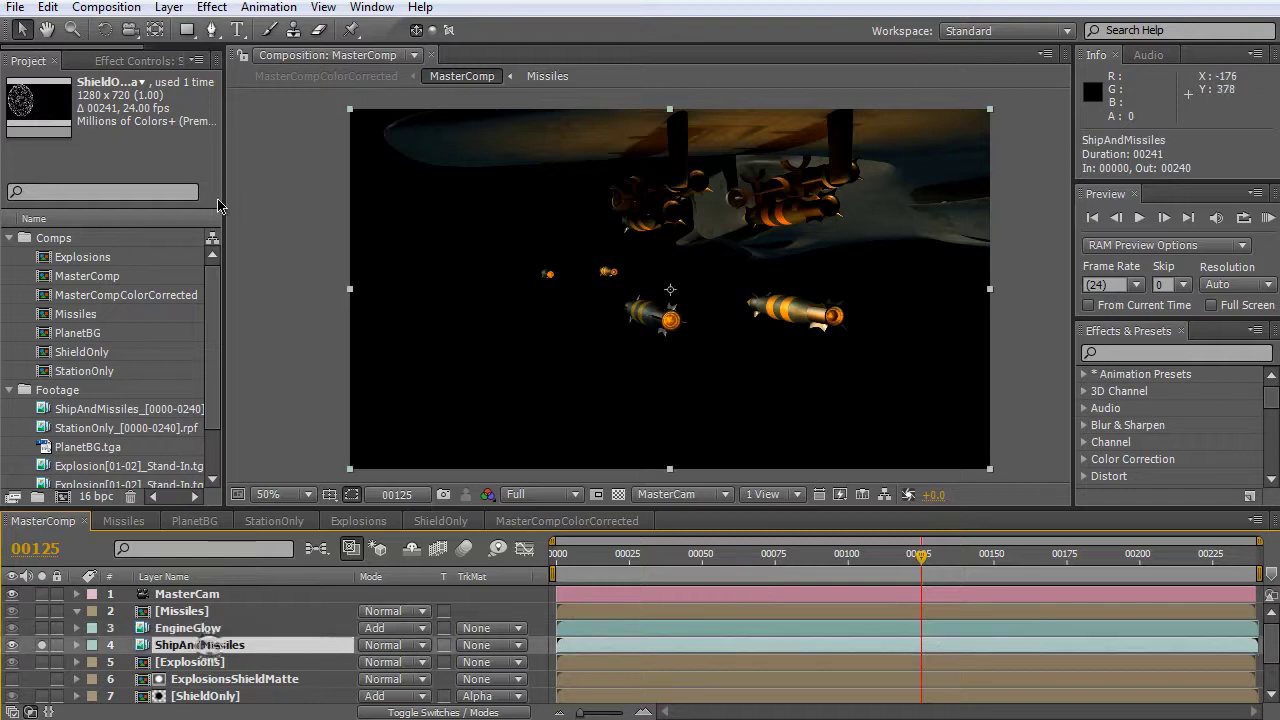
click(112, 62)
drag(222, 247, 384, 230)
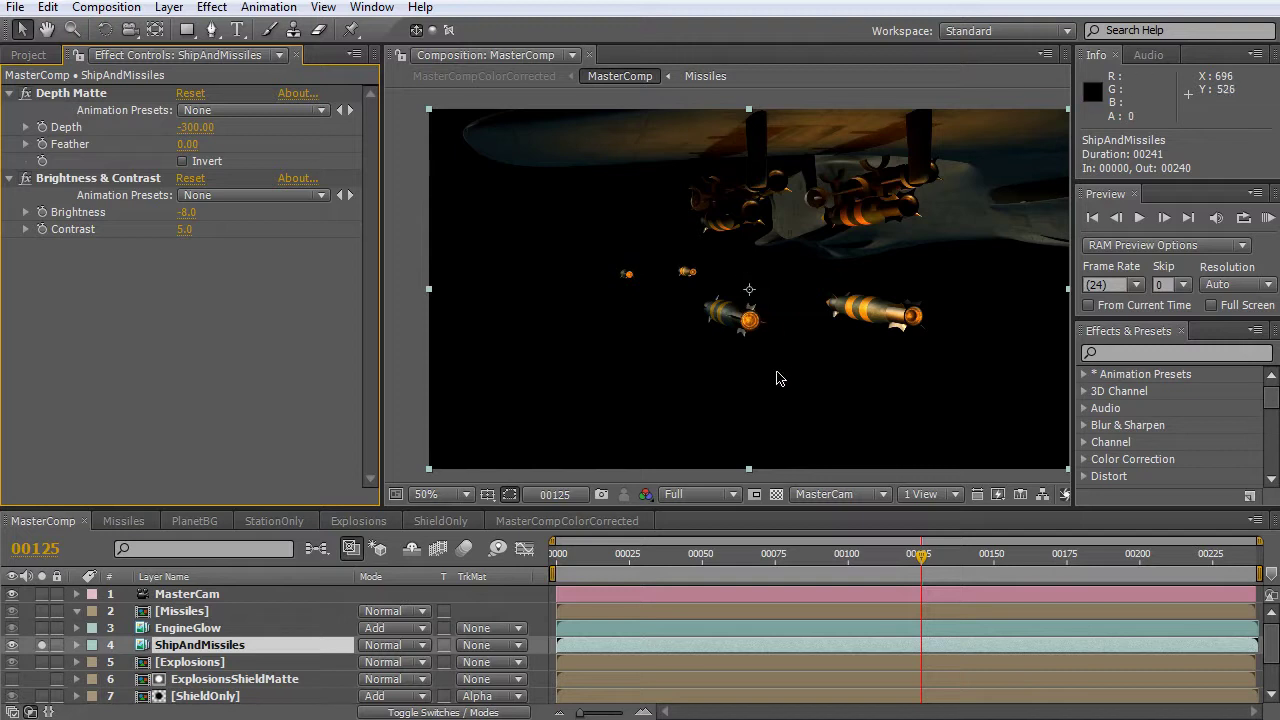
right_click(112, 283)
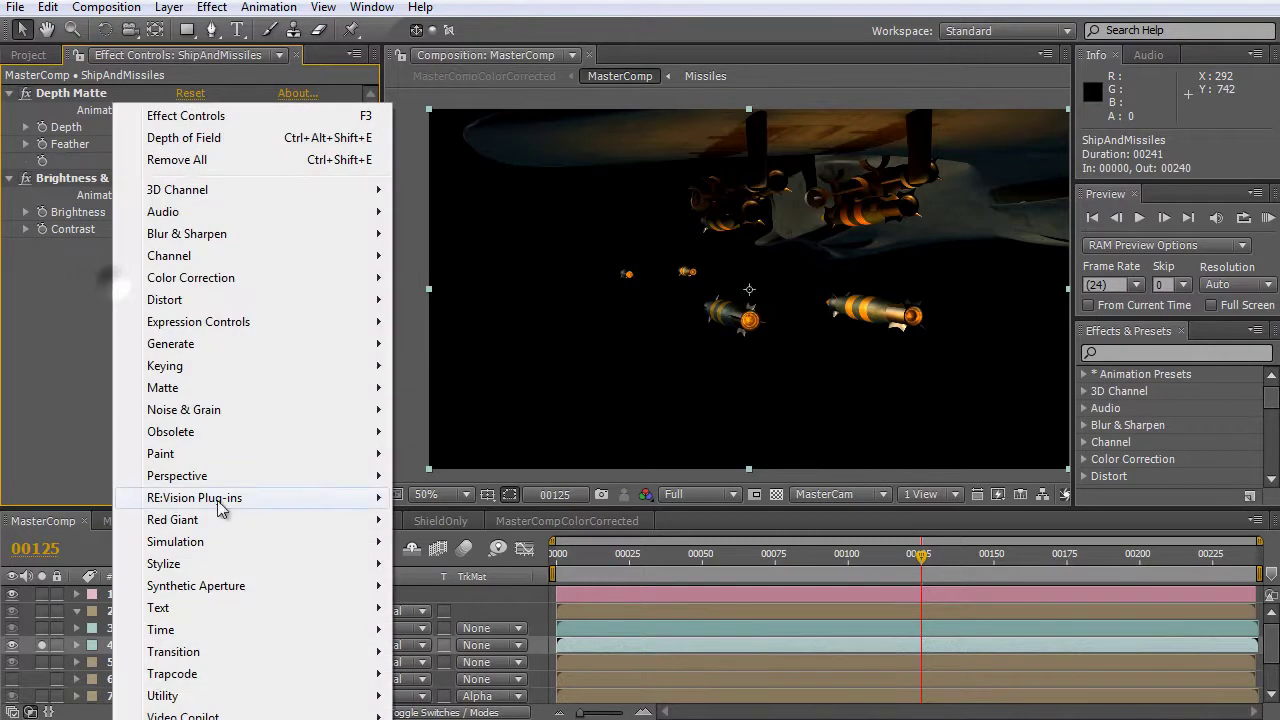
mouse_move(229, 498)
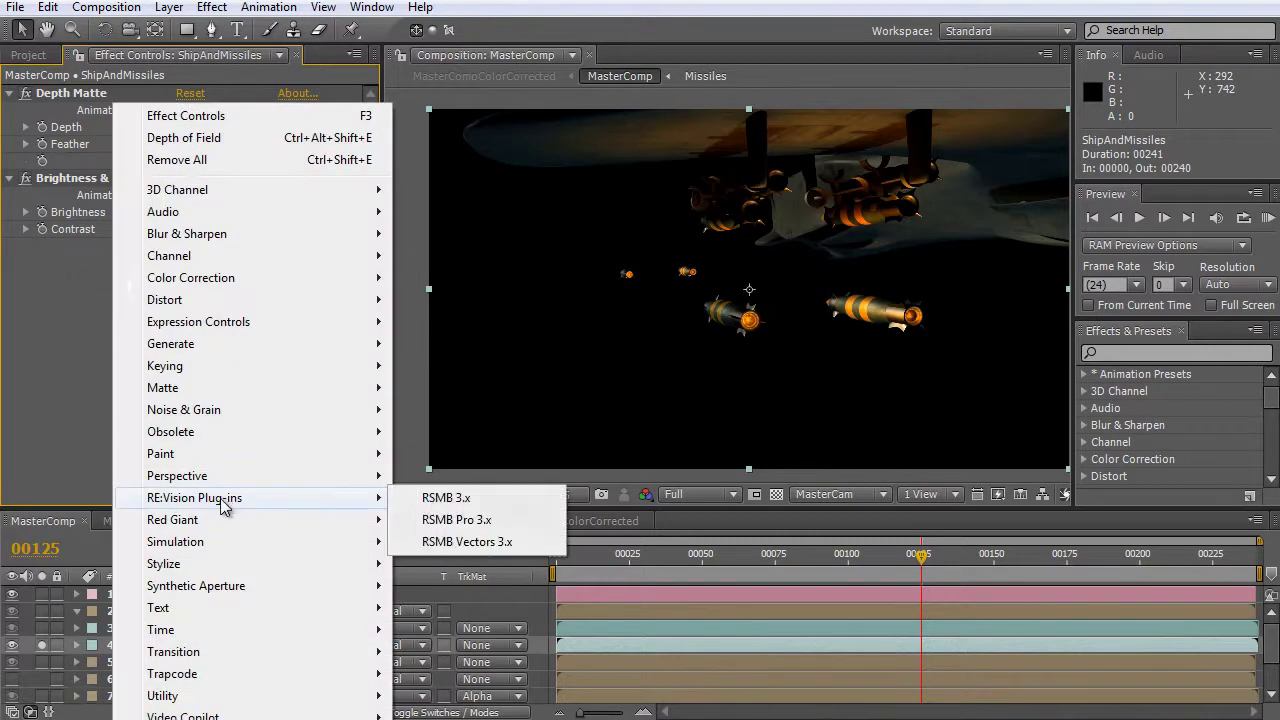
click(505, 502)
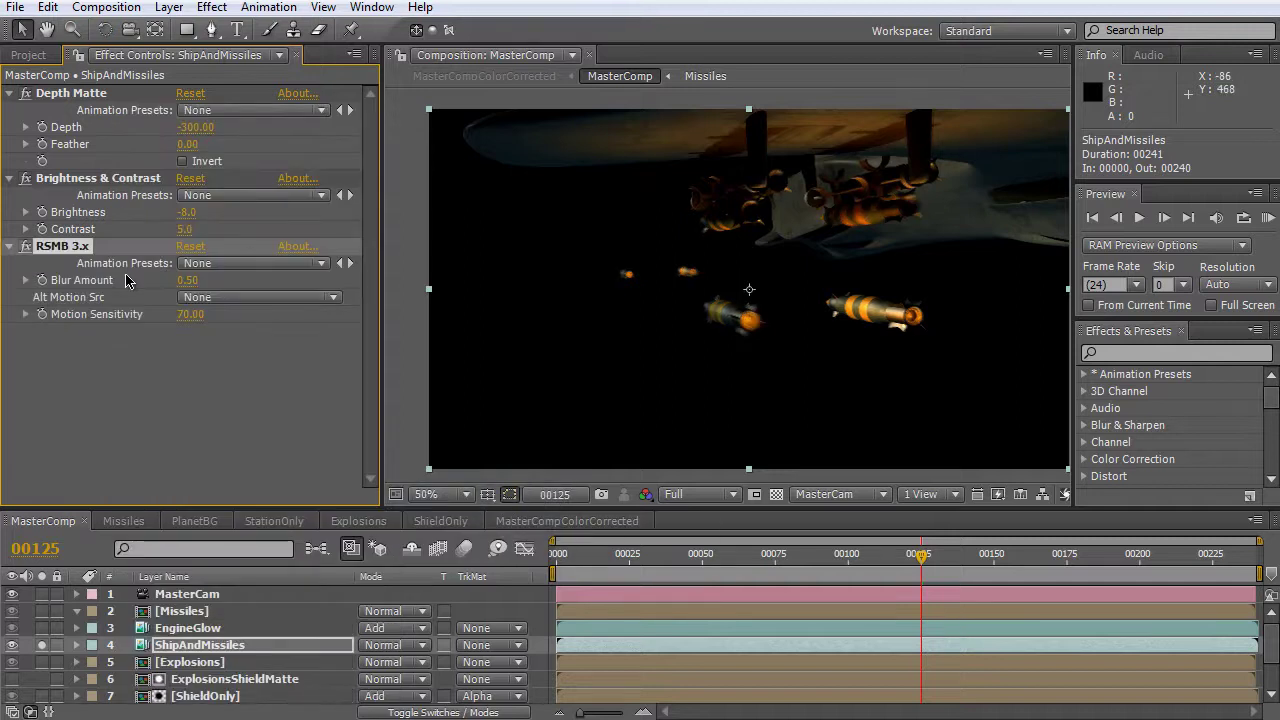
Compare the missiles with RSMB 3.x switched on and off at 100% and 50% magnification.
scroll(729, 337, up, 2)
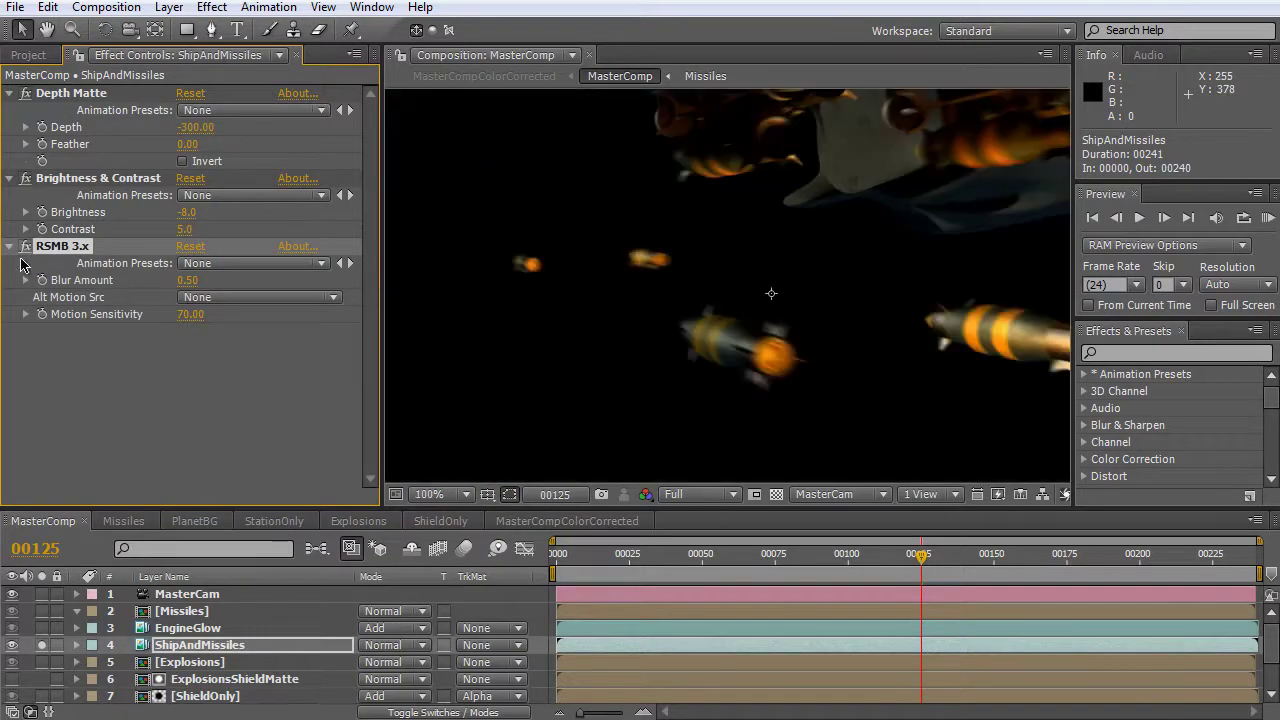
click(25, 247)
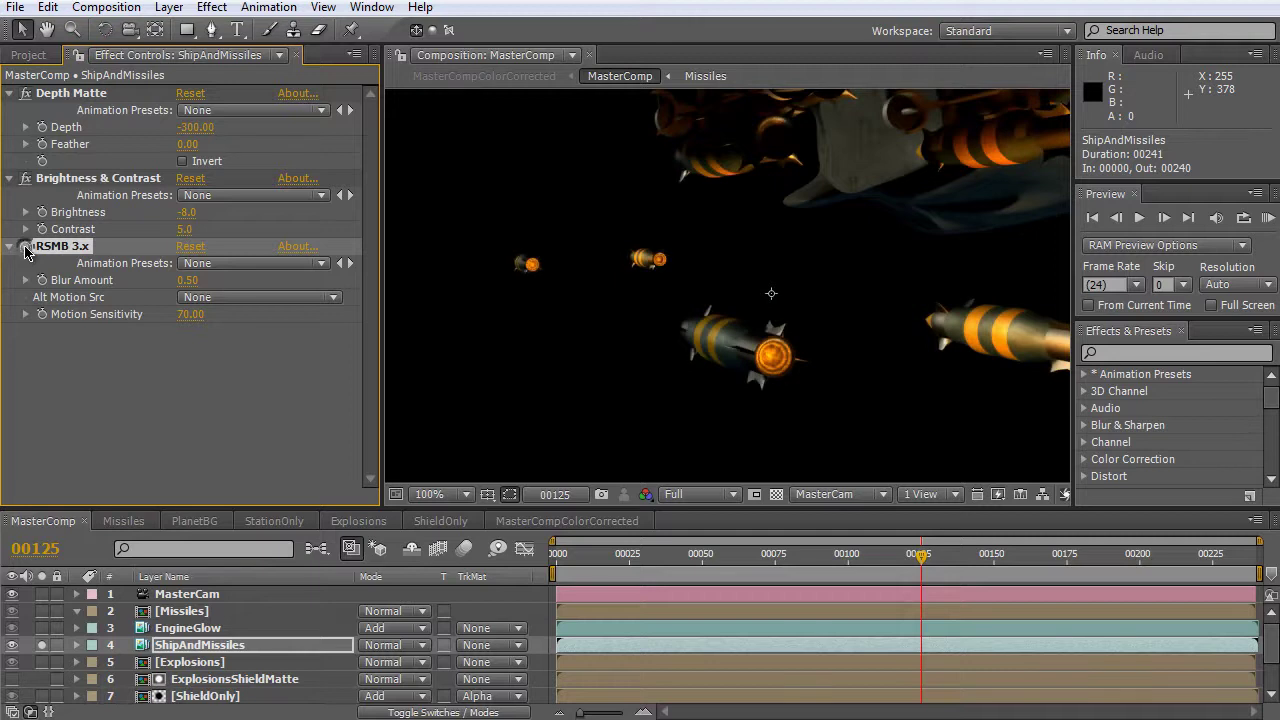
click(25, 247)
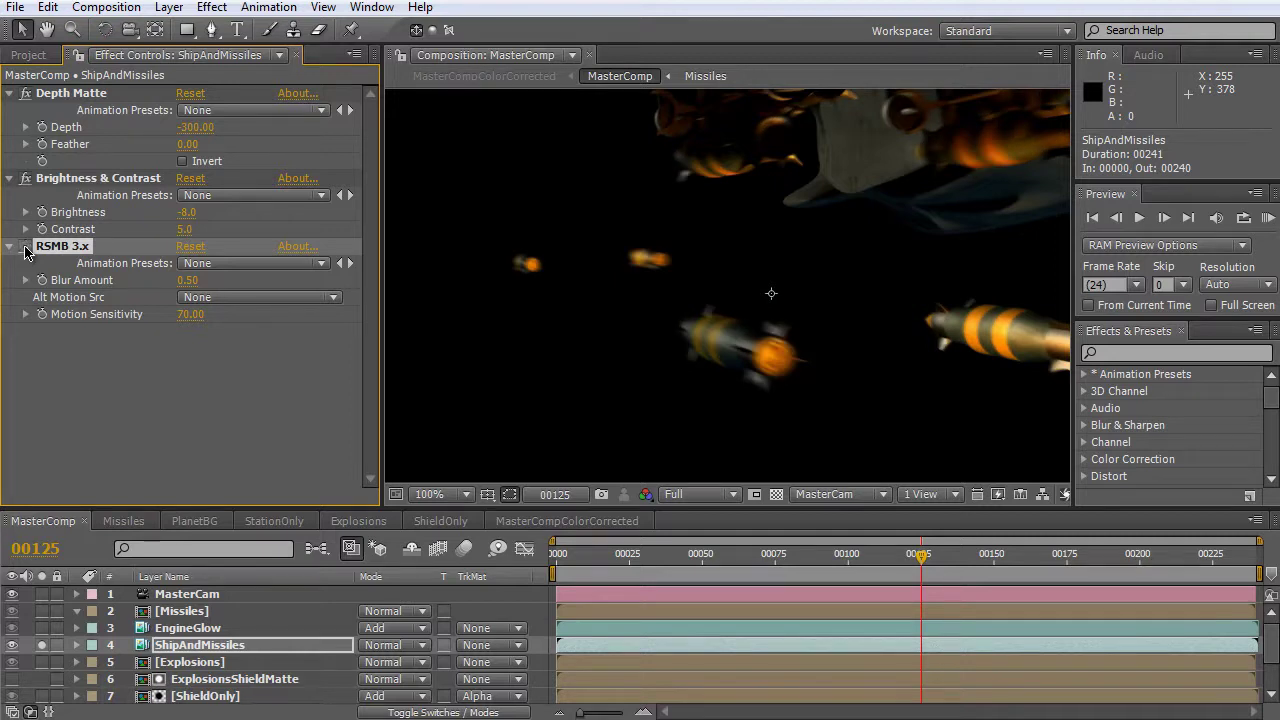
click(25, 248)
key(comma)
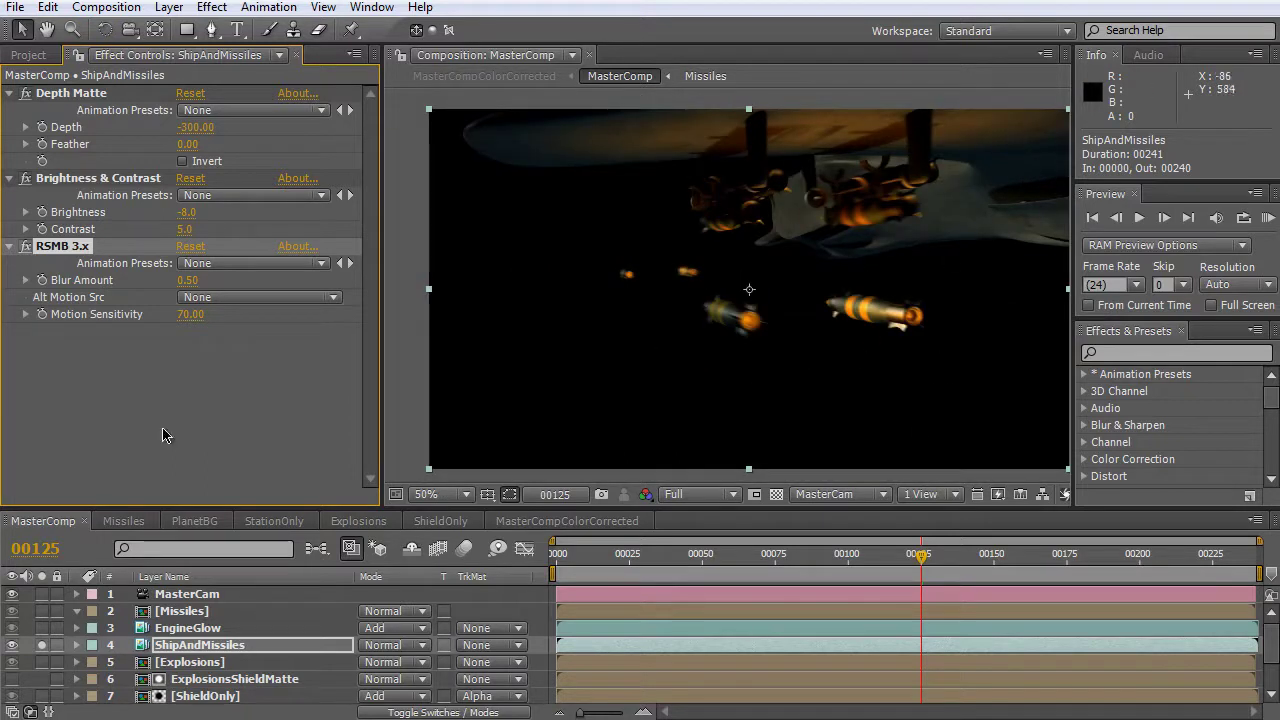
click(25, 247)
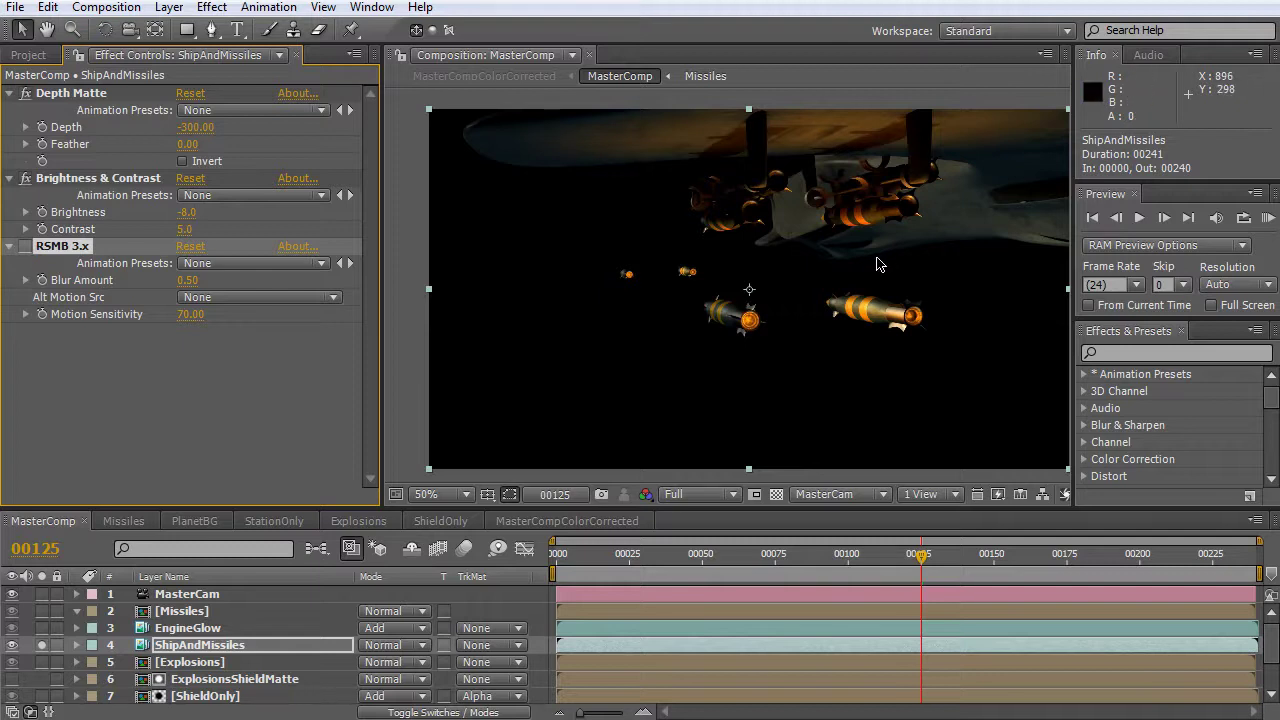
key(period)
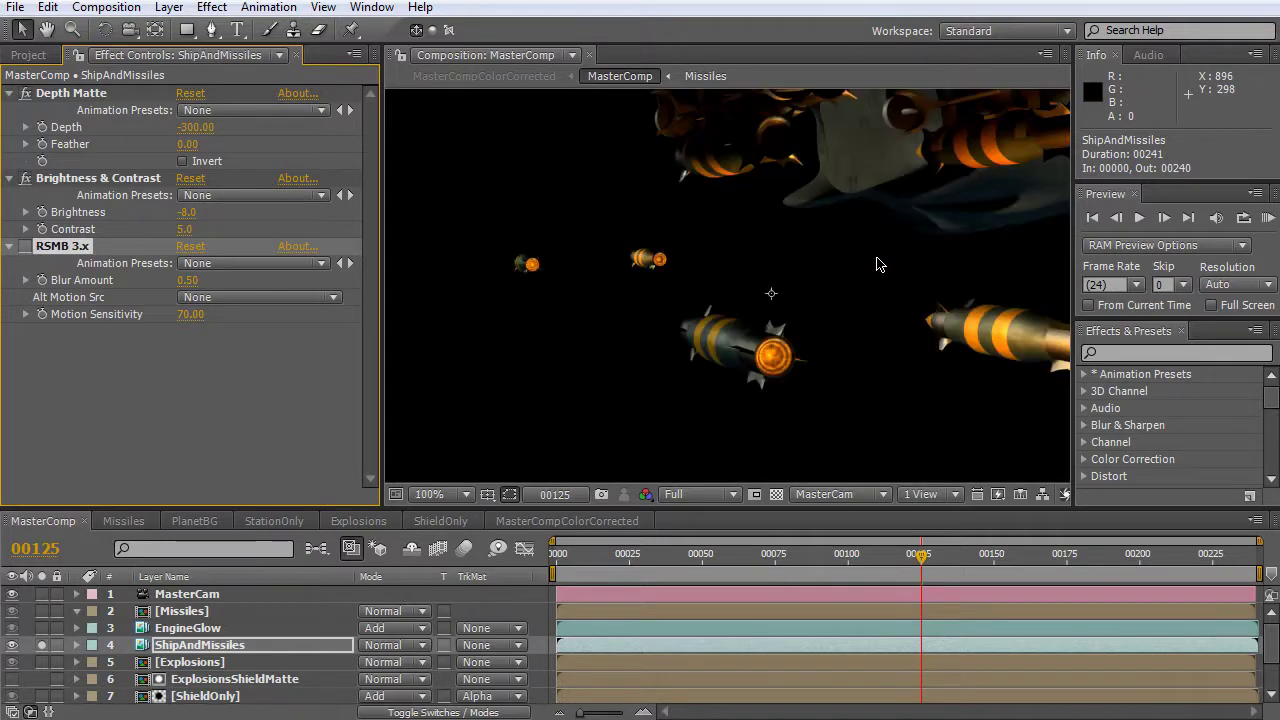
click(24, 248)
click(24, 248)
click(24, 248)
Set the ShipAndMissiles layer's RSMB Blur Amount to 0.34 and Motion Sensitivity to 50.
click(188, 281)
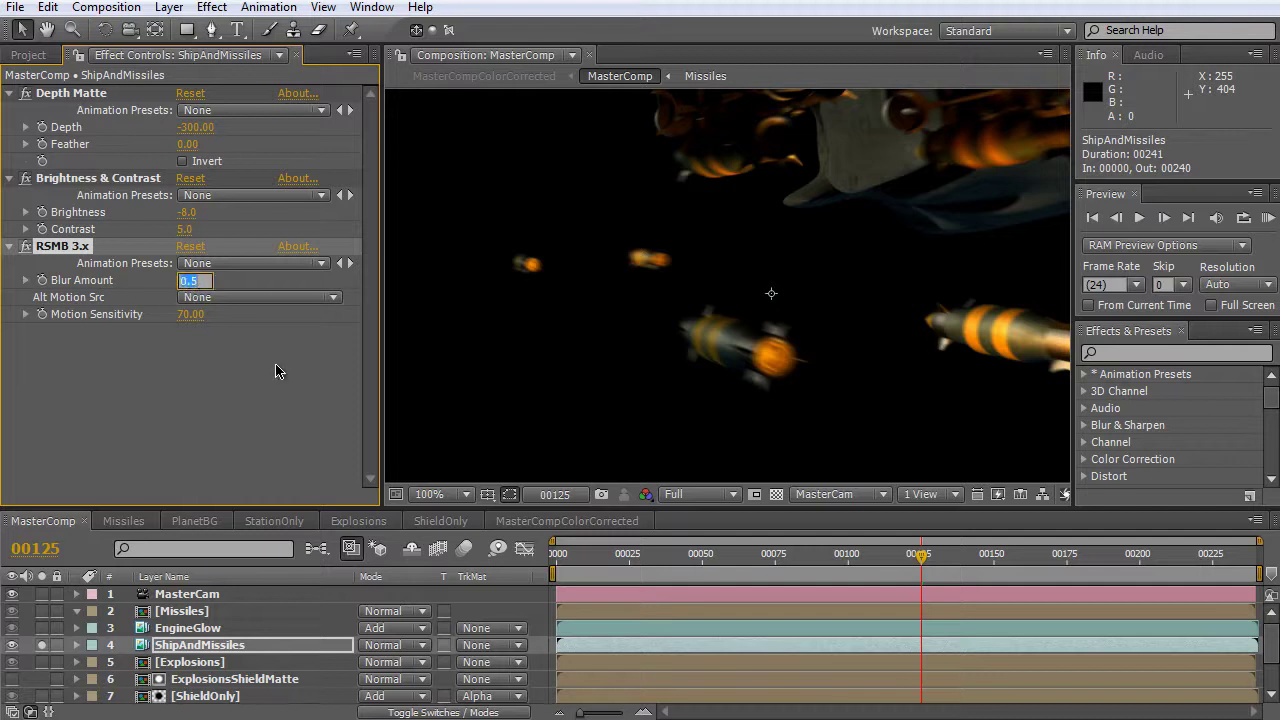
text(1)
text(34)
click(190, 314)
text(50)
click(223, 400)
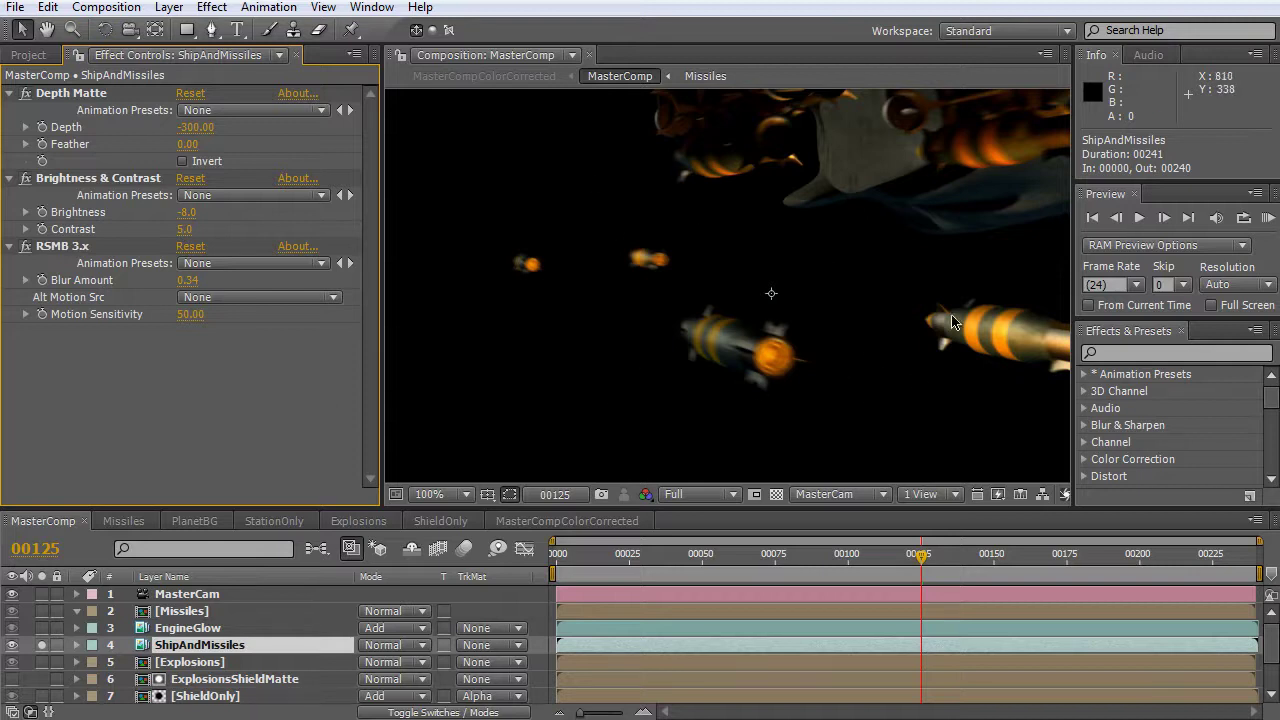
Compare the Missiles and ShipAndMissiles layers by soloing each one and both together.
click(43, 648)
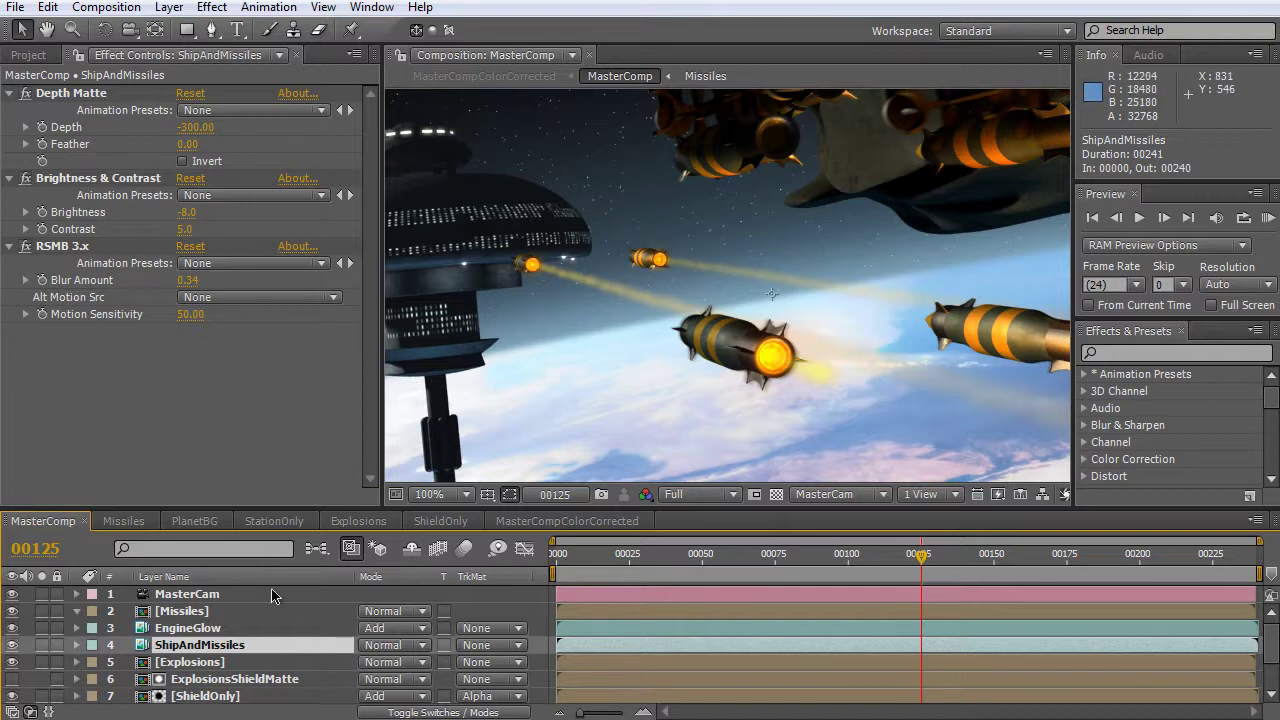
click(42, 611)
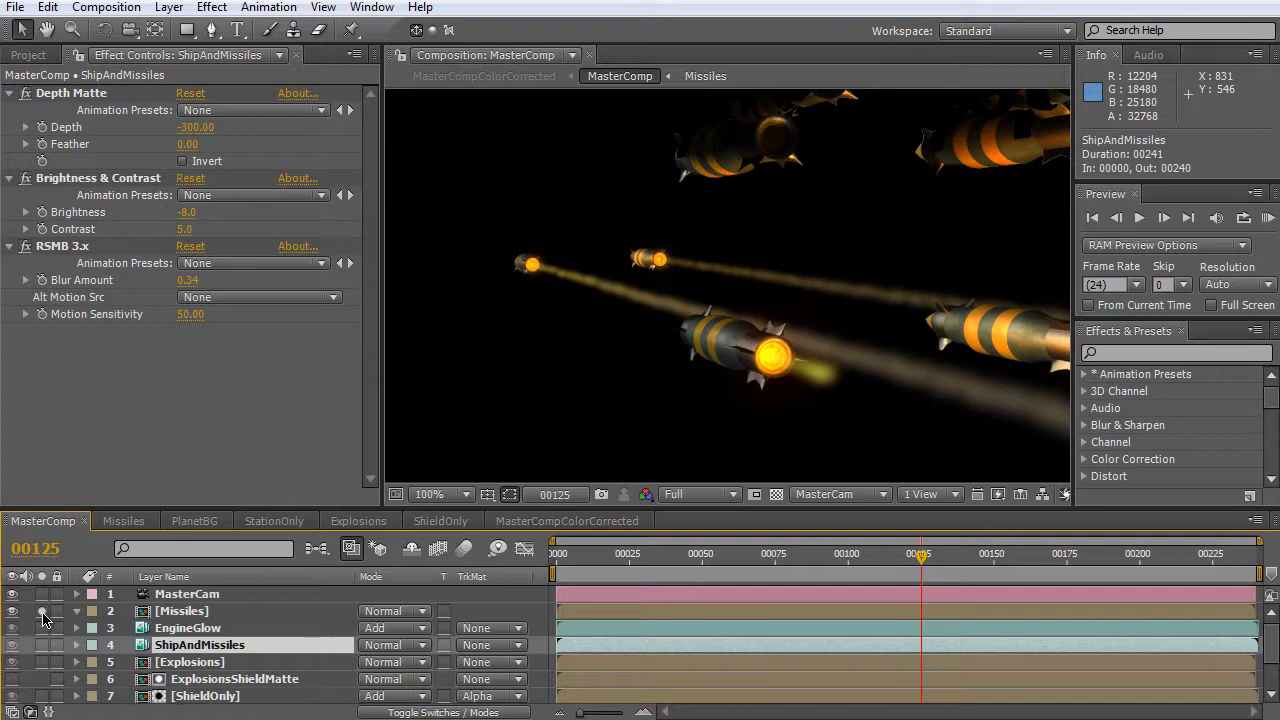
click(42, 645)
click(42, 611)
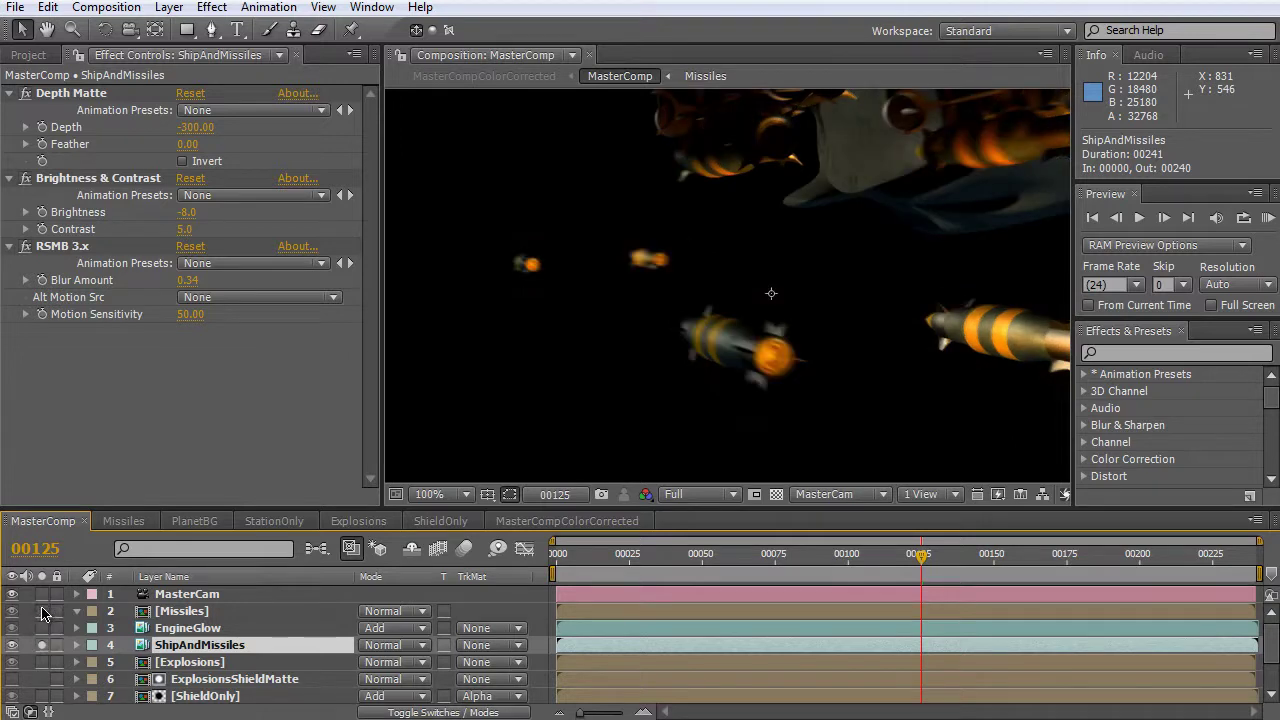
click(42, 611)
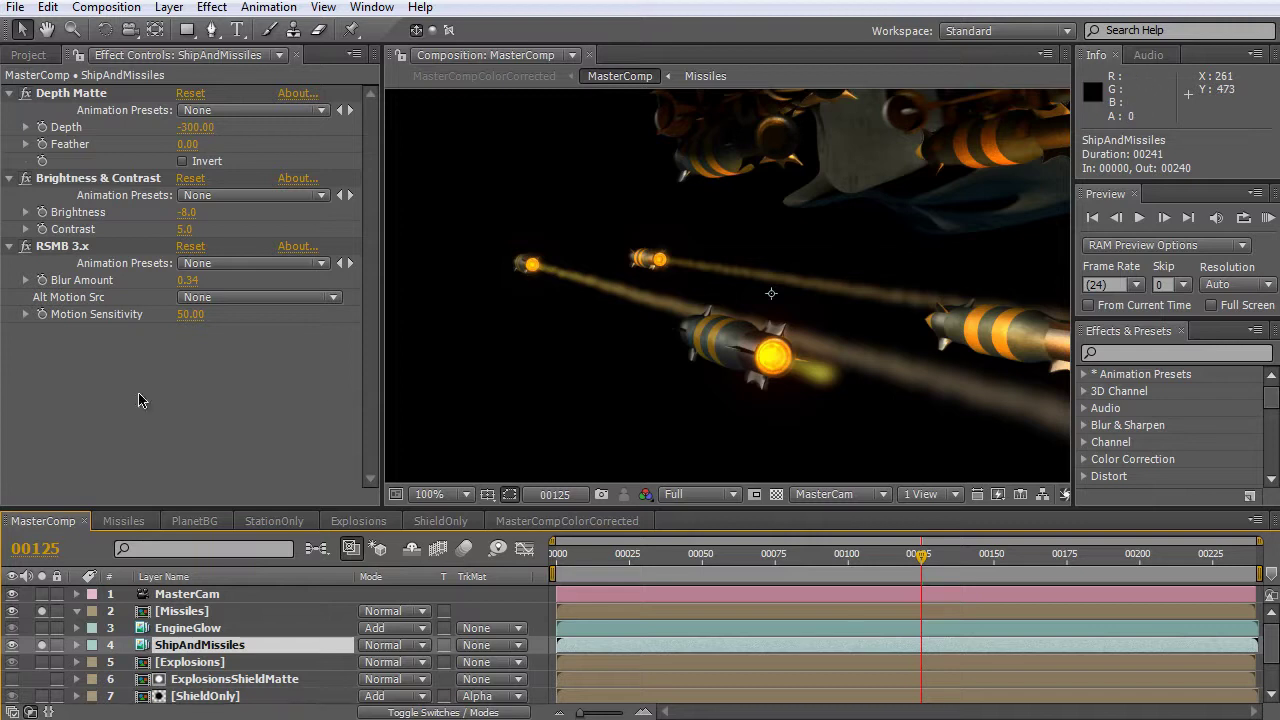
Copy the RSMB 3.x effect from ShipAndMissiles to the Missiles layer and turn off both layers' solo.
click(68, 248)
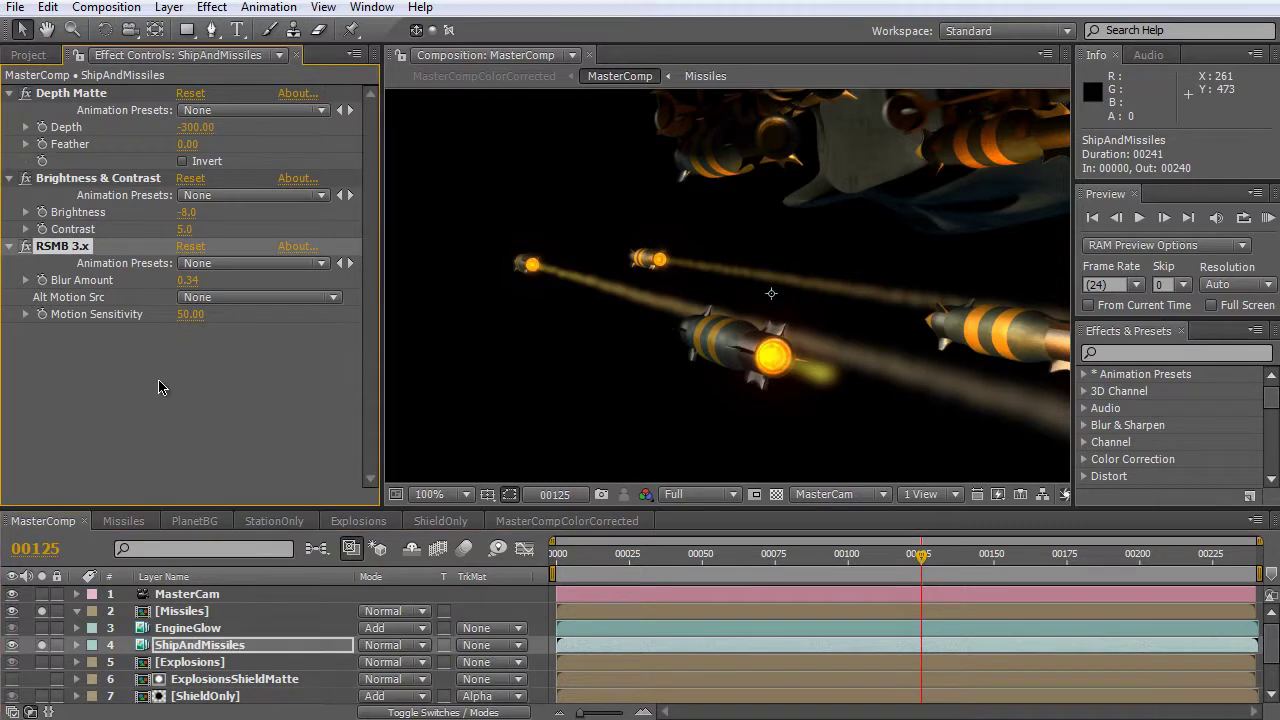
click(207, 612)
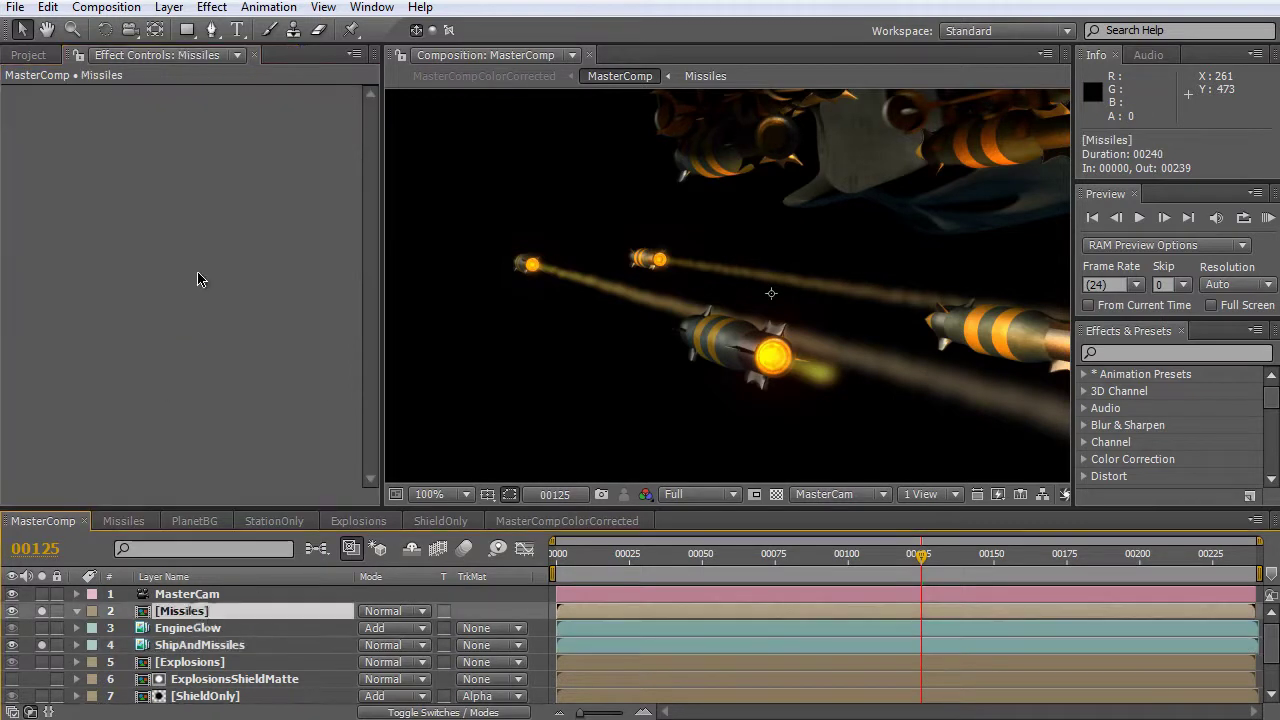
key(ctrl+v)
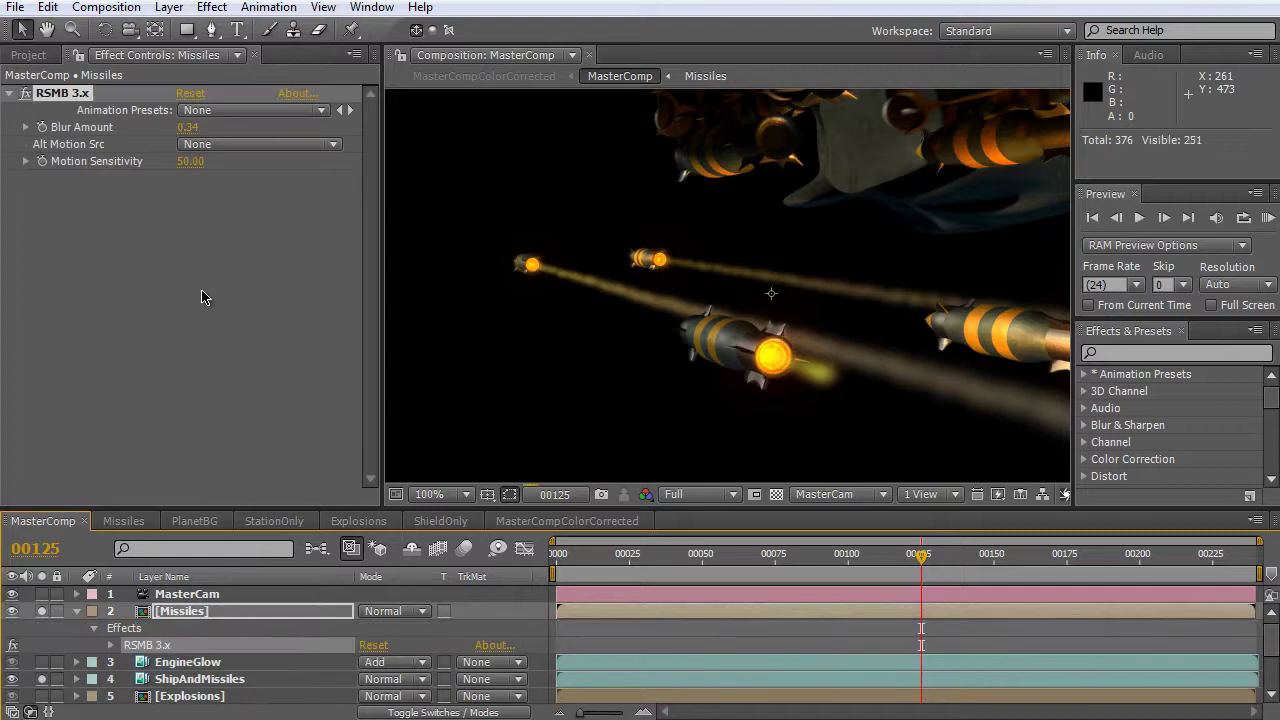
click(41, 612)
click(43, 679)
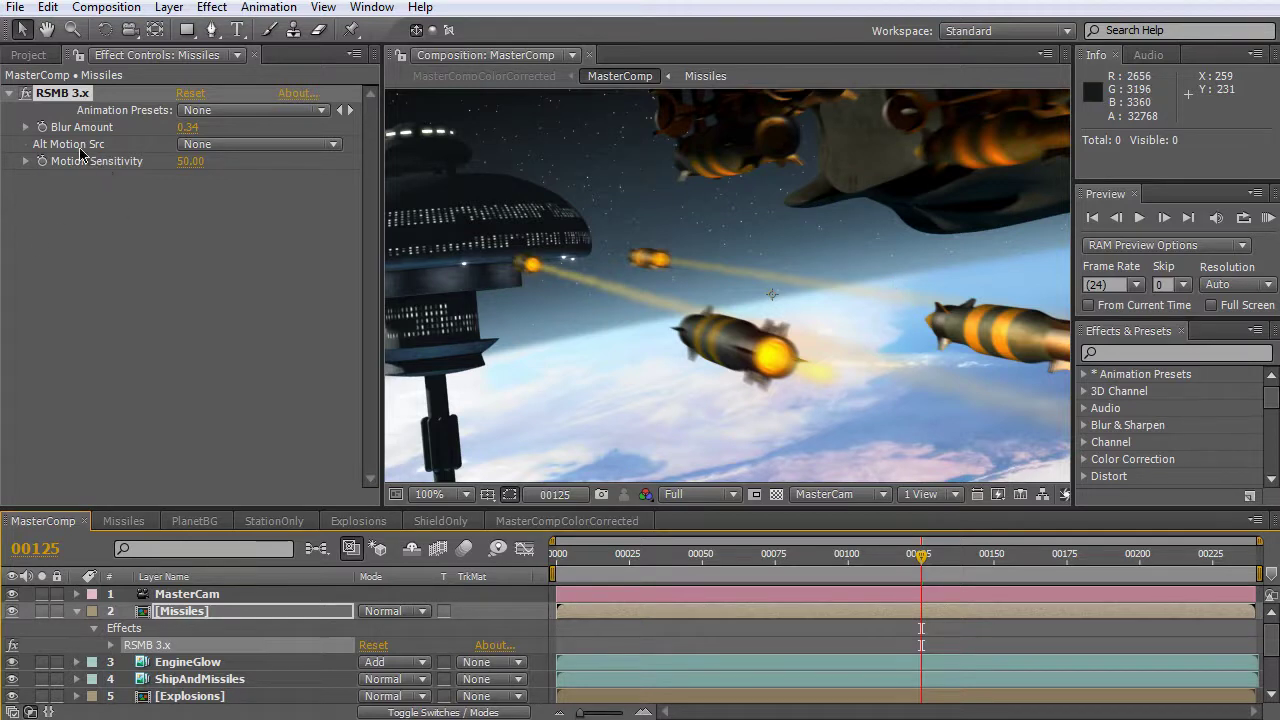
Review the layers offered as RSMB's Alt Motion Src on the Missiles layer, keeping it at None.
click(243, 150)
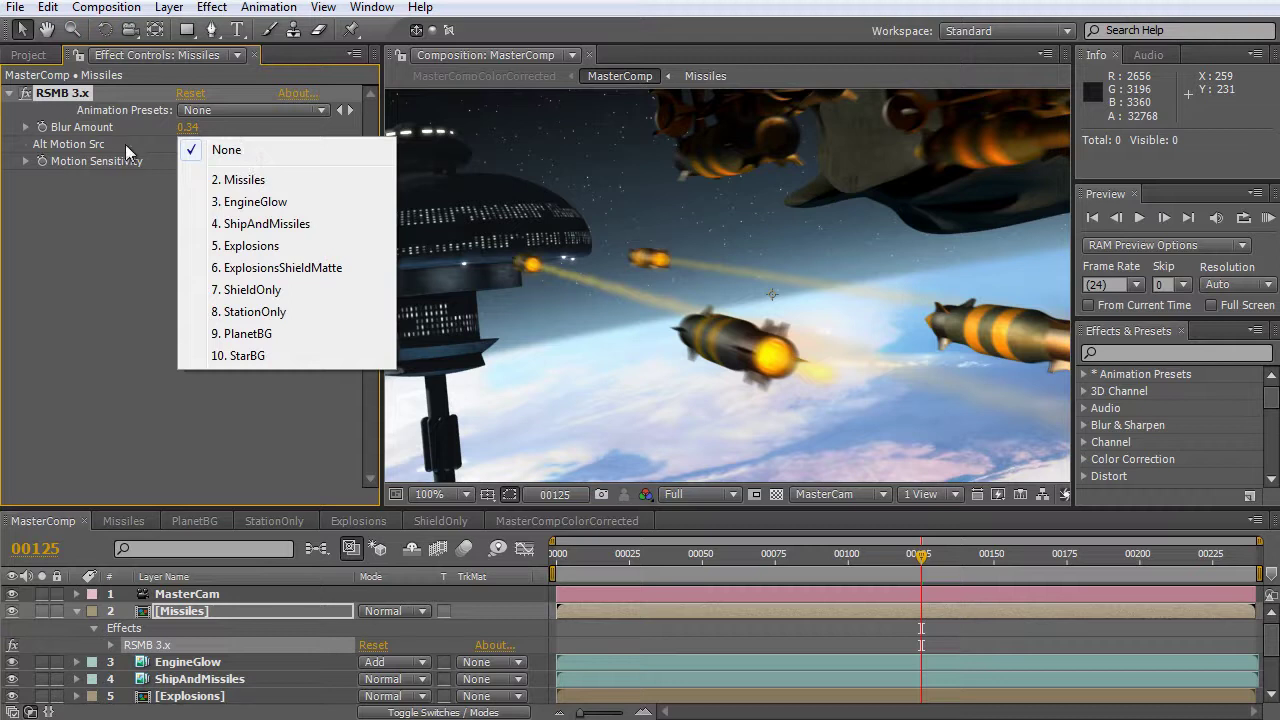
click(95, 148)
click(119, 253)
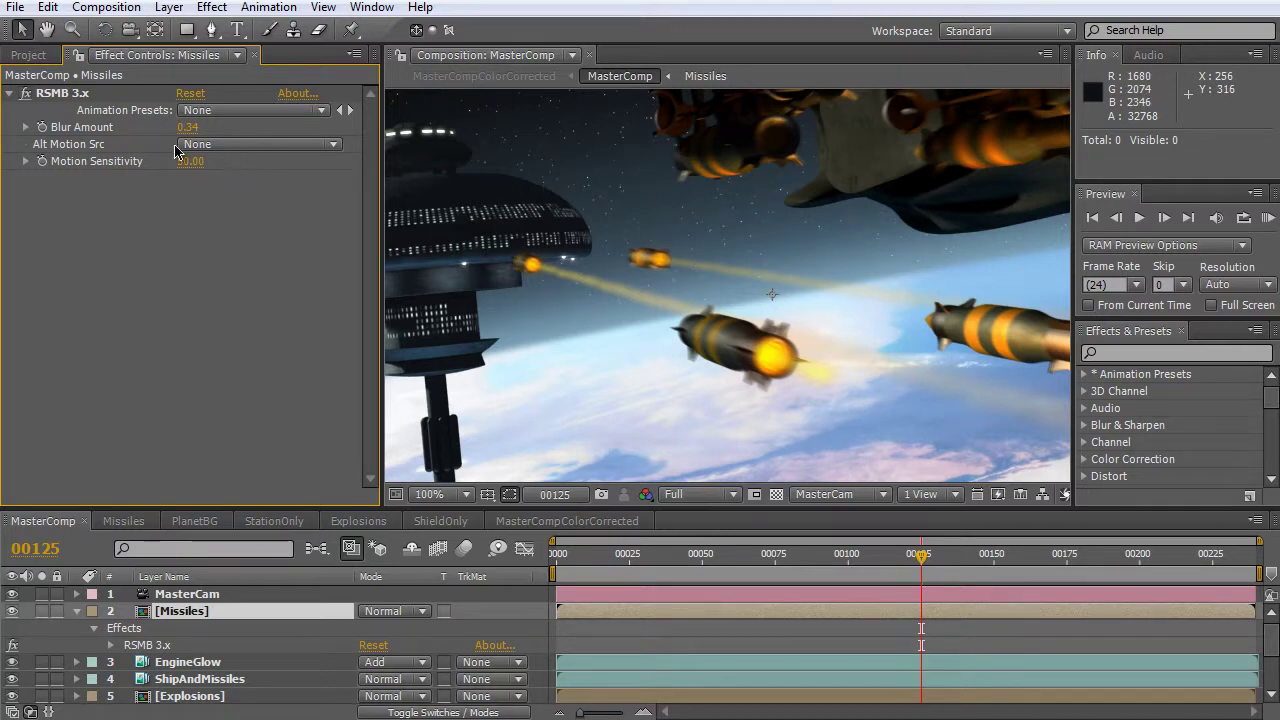
click(245, 148)
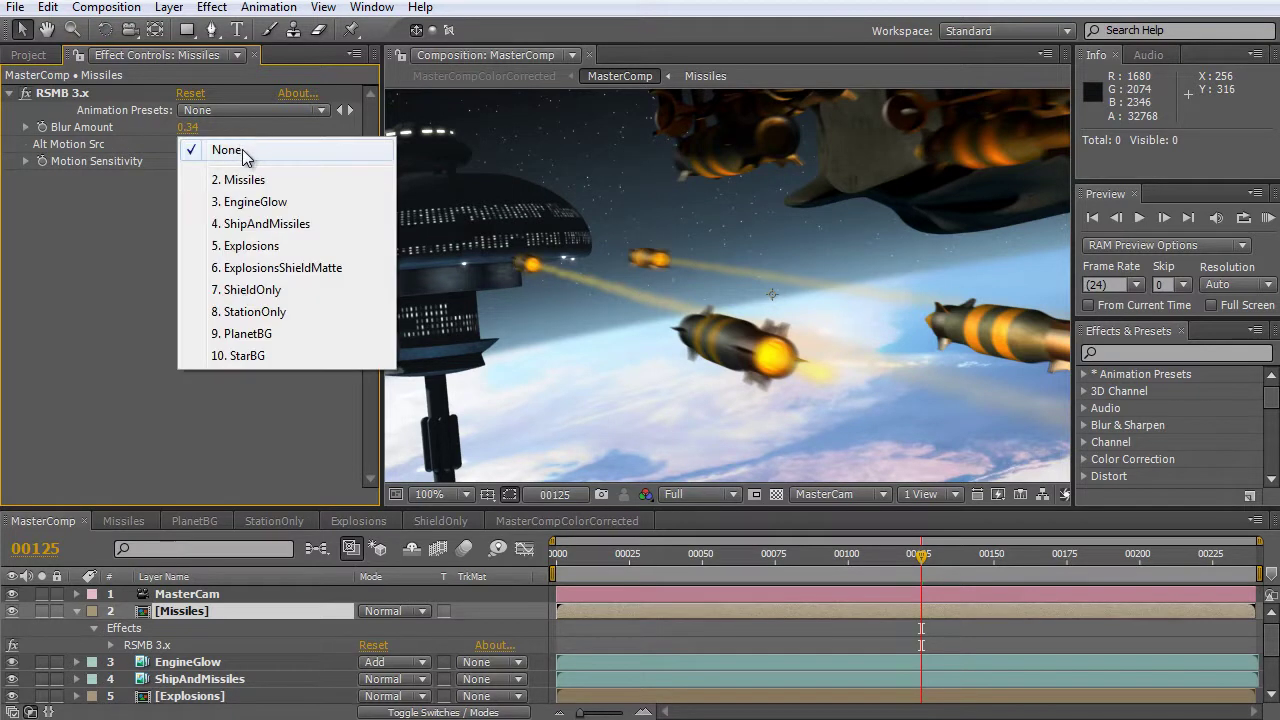
click(249, 154)
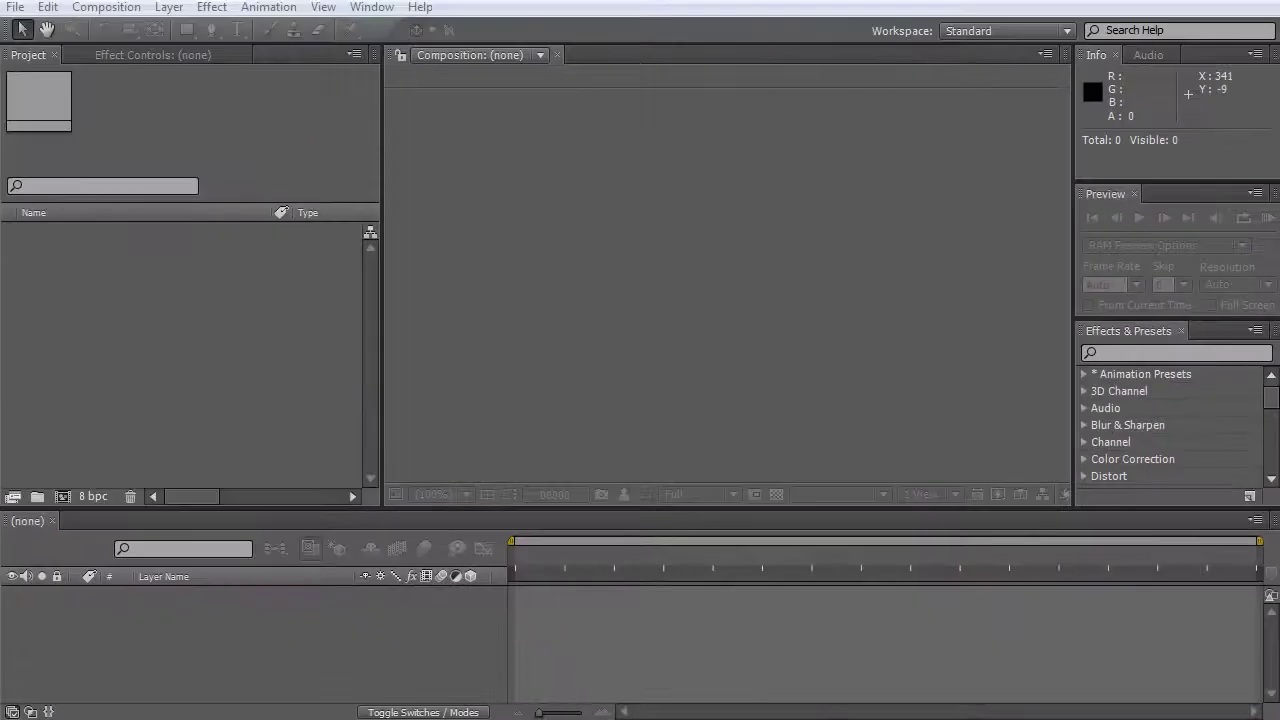
Import TextExample.psd from the Resources folder as a Composition with Editable Layer Styles.
double_click(144, 257)
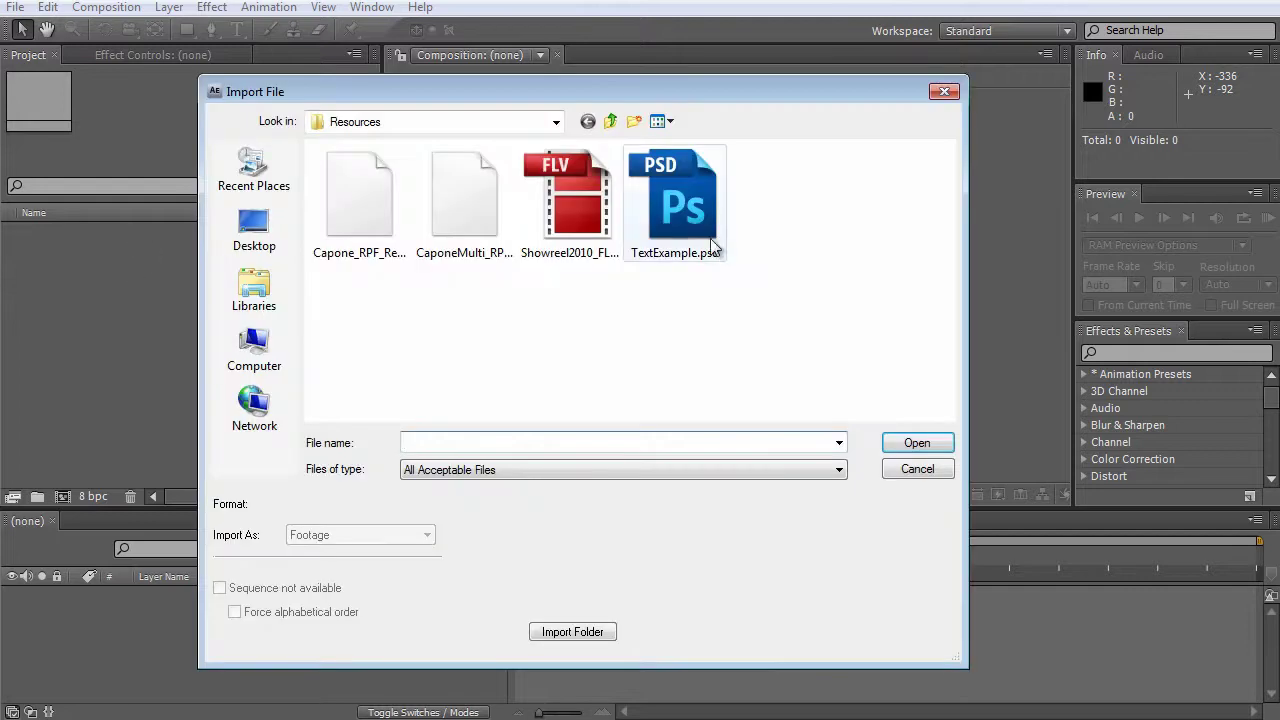
double_click(678, 200)
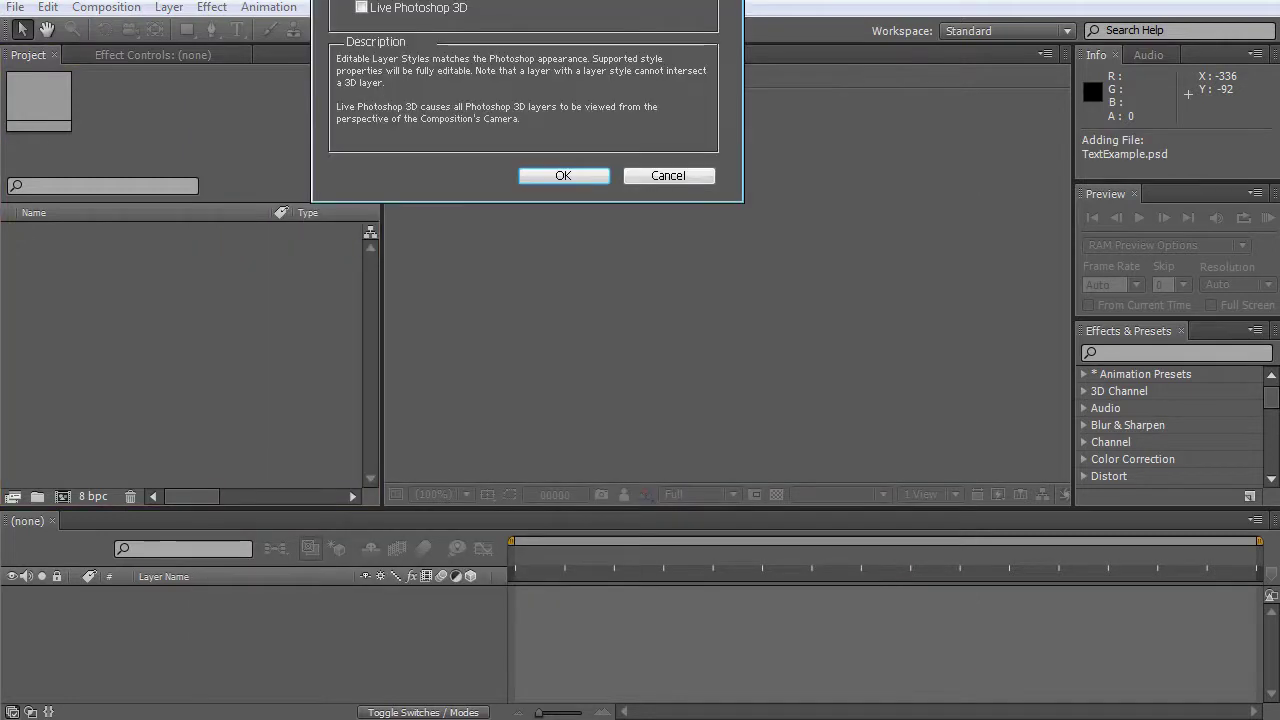
click(774, 210)
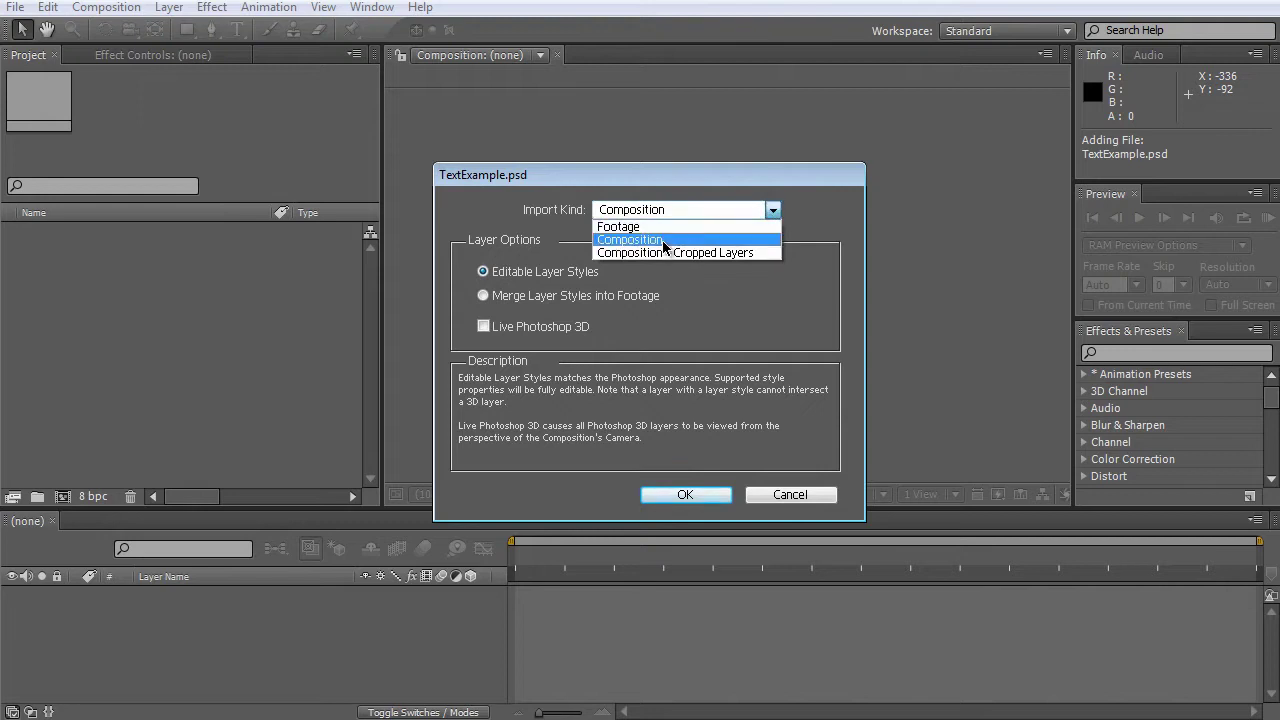
click(743, 245)
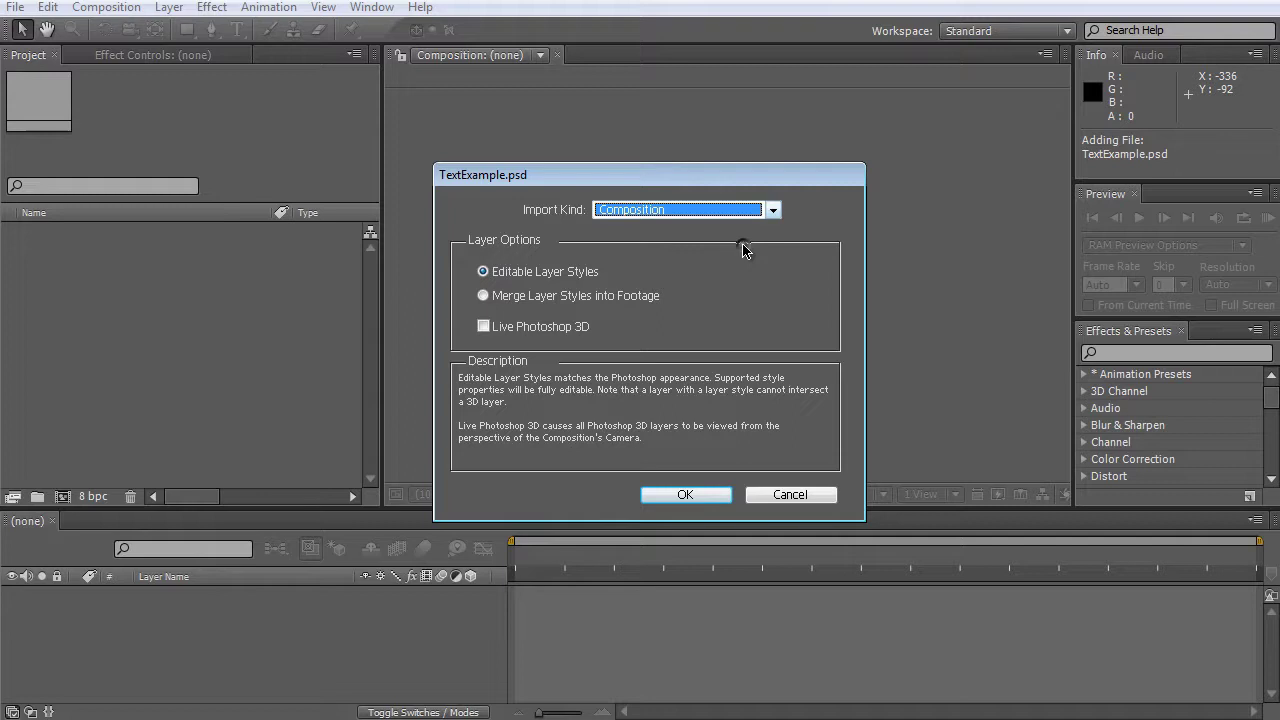
click(686, 495)
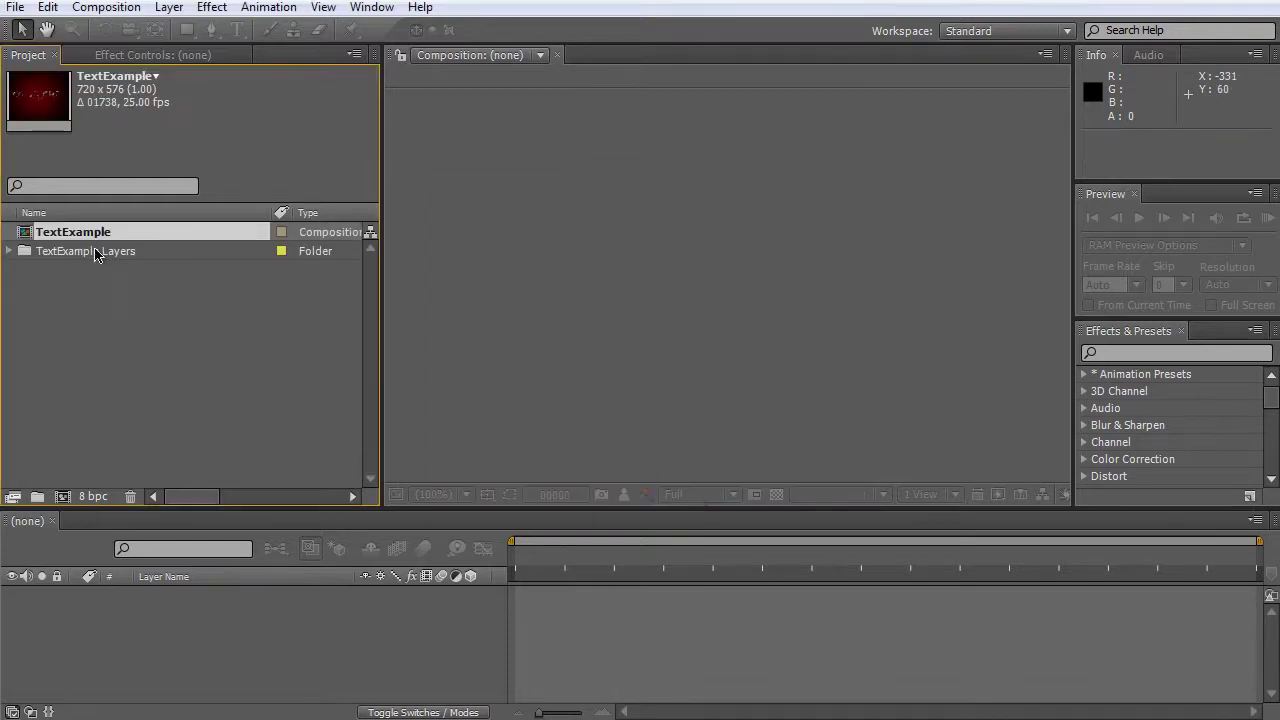
Open the TextExample composition and view it at 100% magnification.
double_click(76, 232)
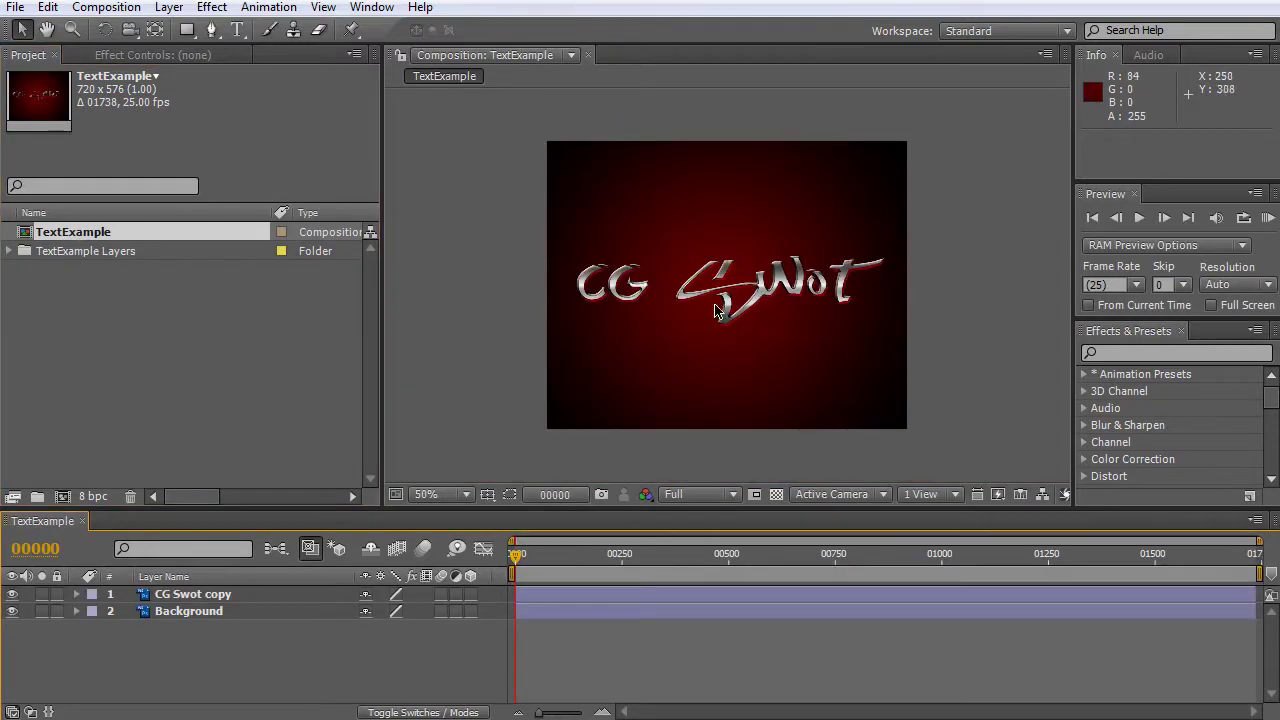
key(slash)
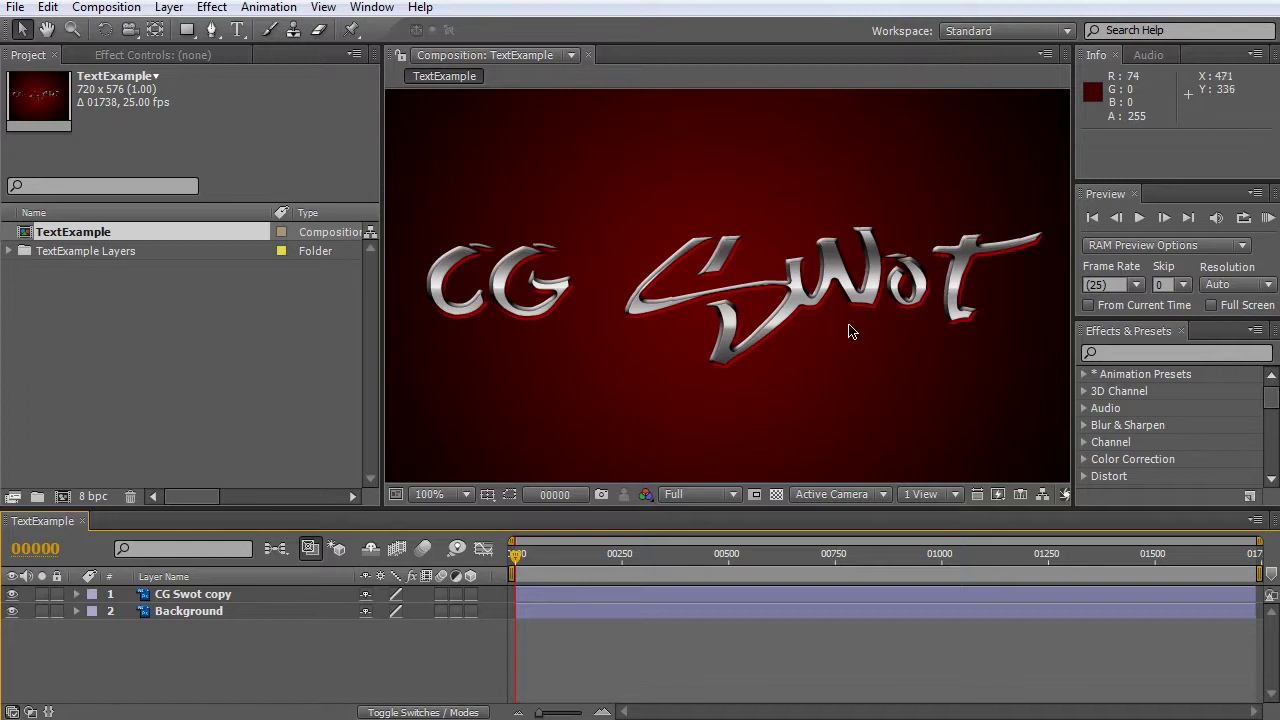
key(comma)
key(period)
click(236, 371)
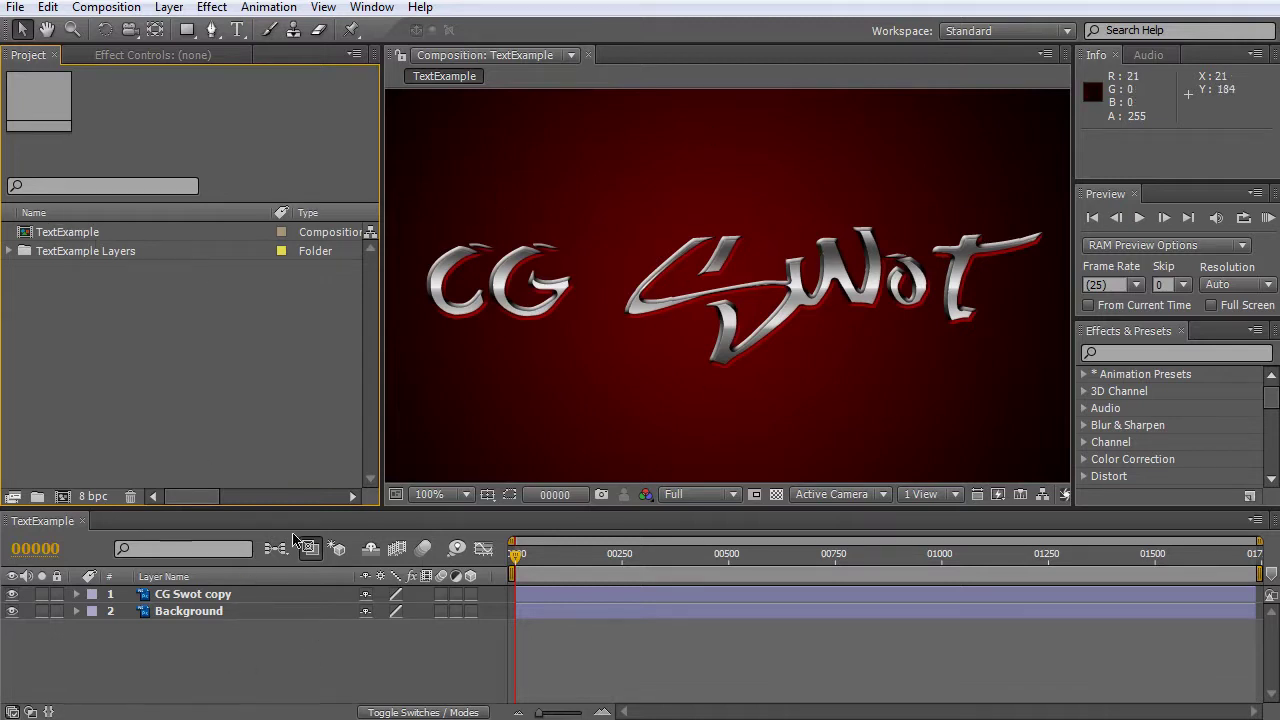
Check what the Background and CG Swot copy layers contain by toggling their visibility, and select CG Swot copy.
click(193, 594)
click(200, 611)
click(12, 612)
click(12, 611)
click(12, 594)
click(12, 594)
click(193, 594)
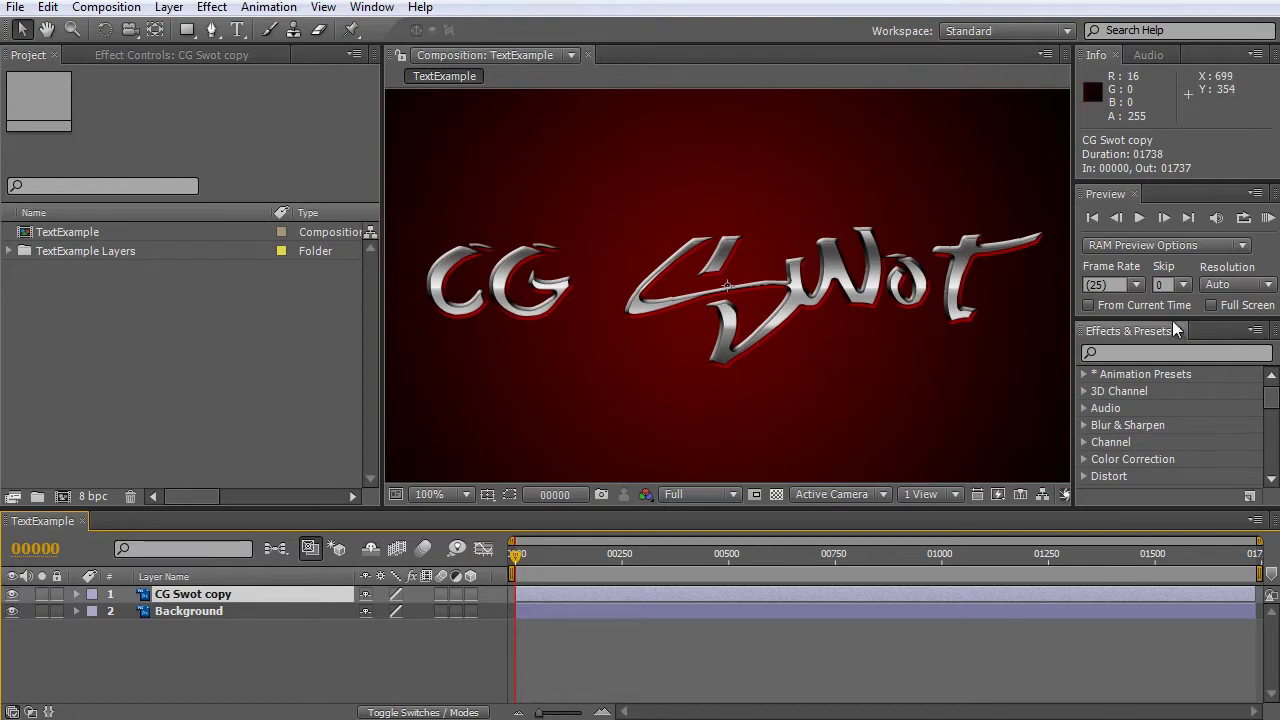
Show the Character panel and place it ahead of Effects & Presets in their shared group.
drag(1174, 318, 1174, 341)
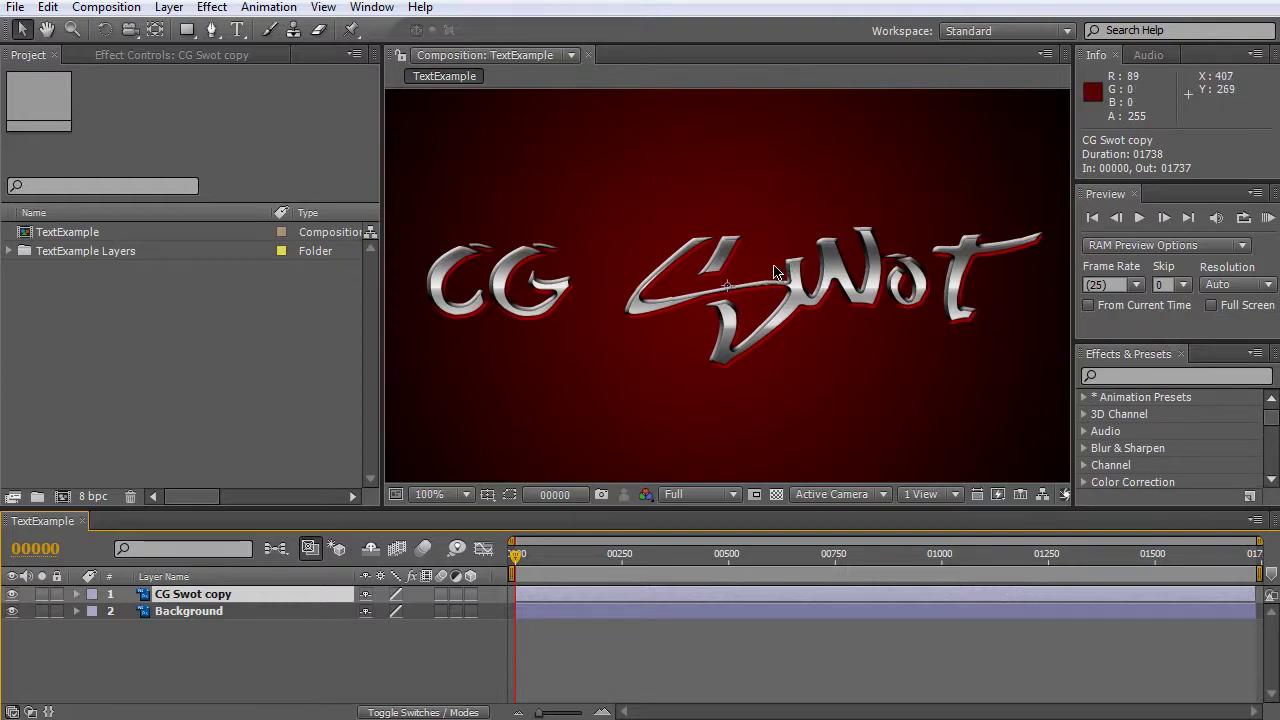
click(371, 7)
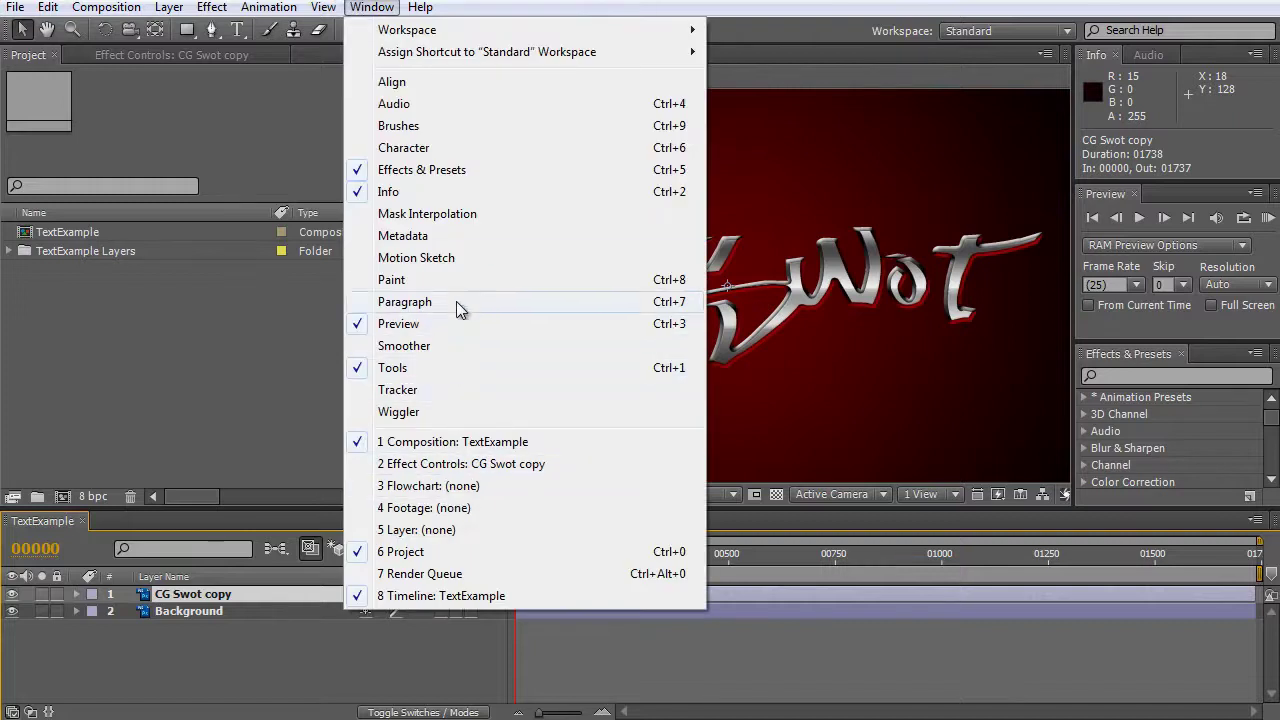
click(500, 147)
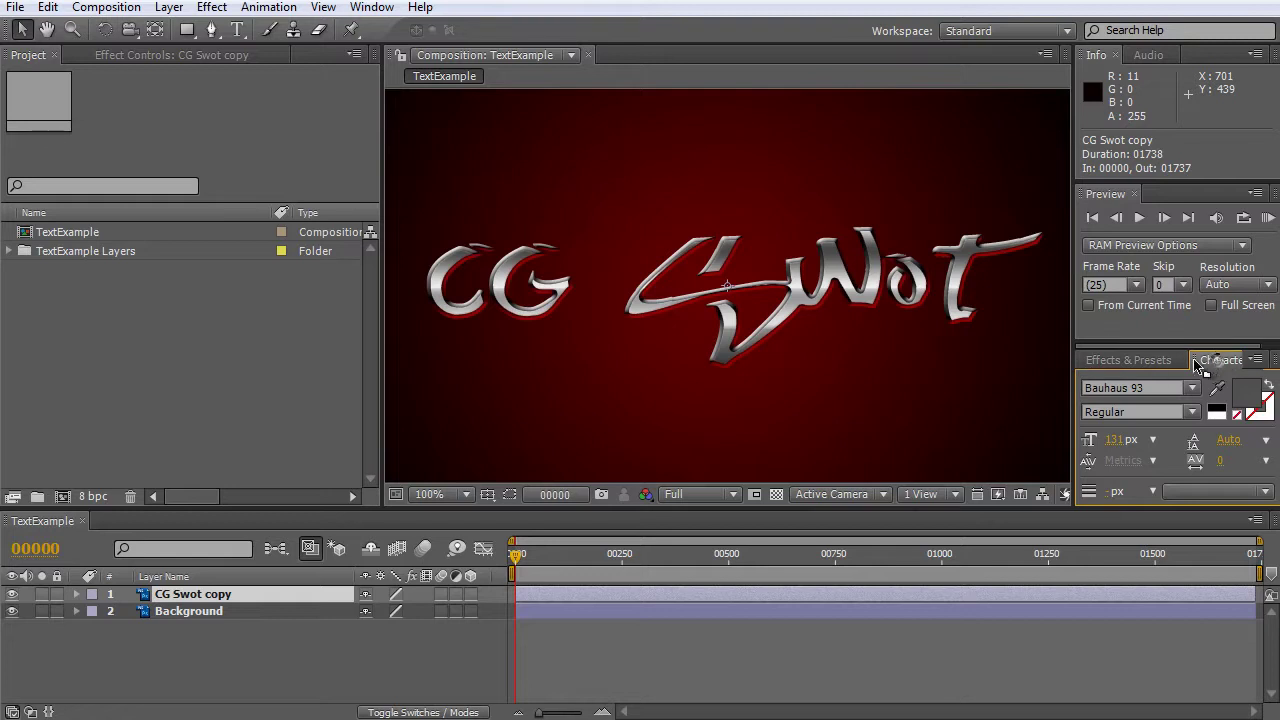
drag(1224, 362, 1094, 365)
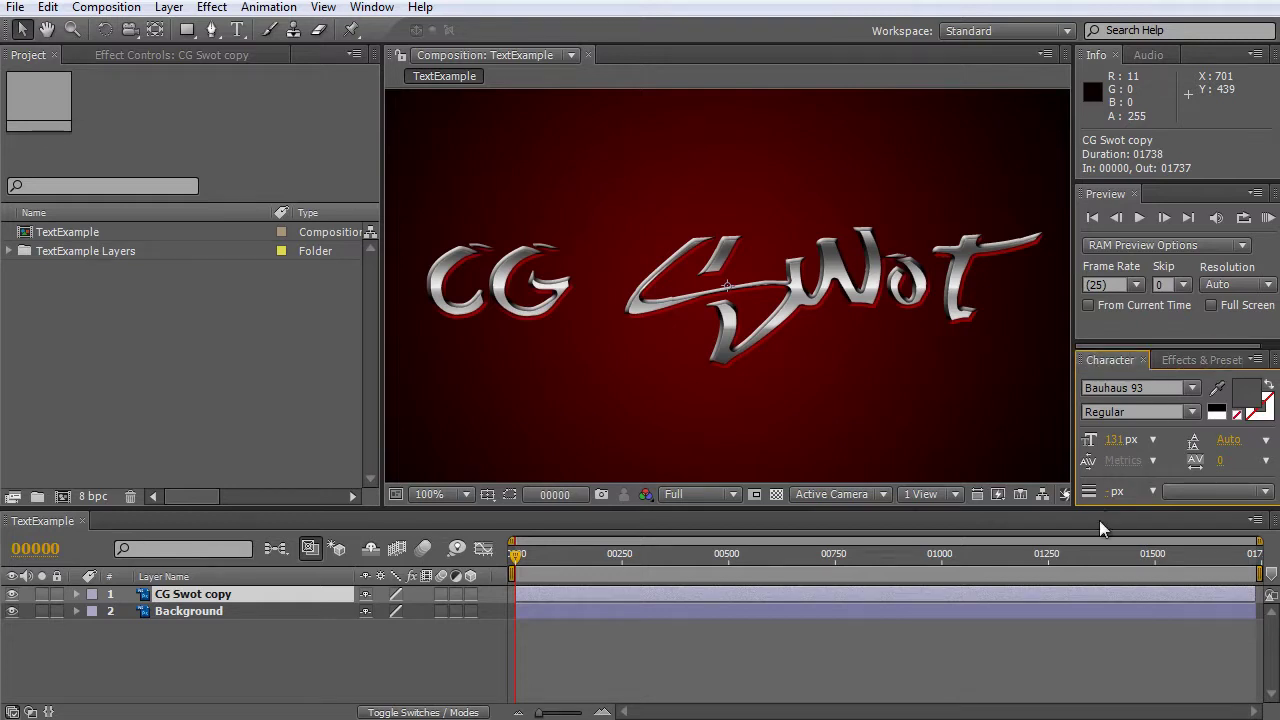
Open the CG Swot copy layer in its own Layer viewer beside the composition and widen that viewer.
double_click(222, 602)
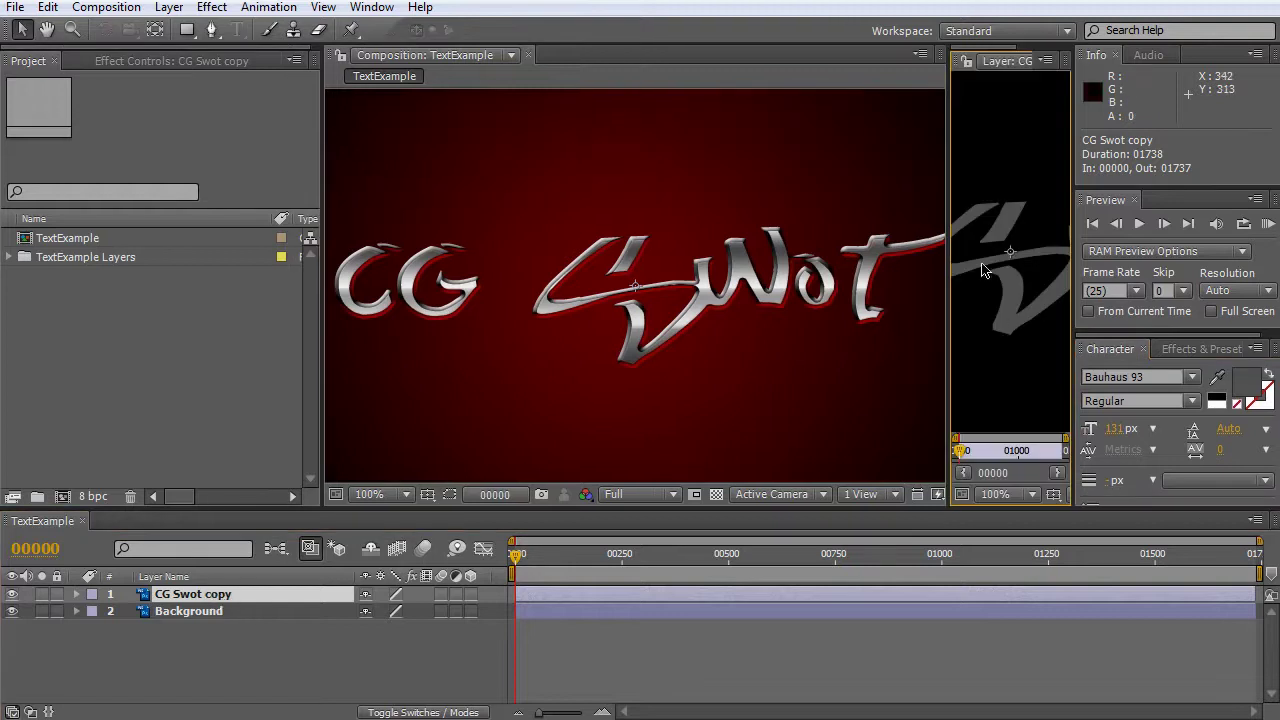
drag(948, 108, 672, 110)
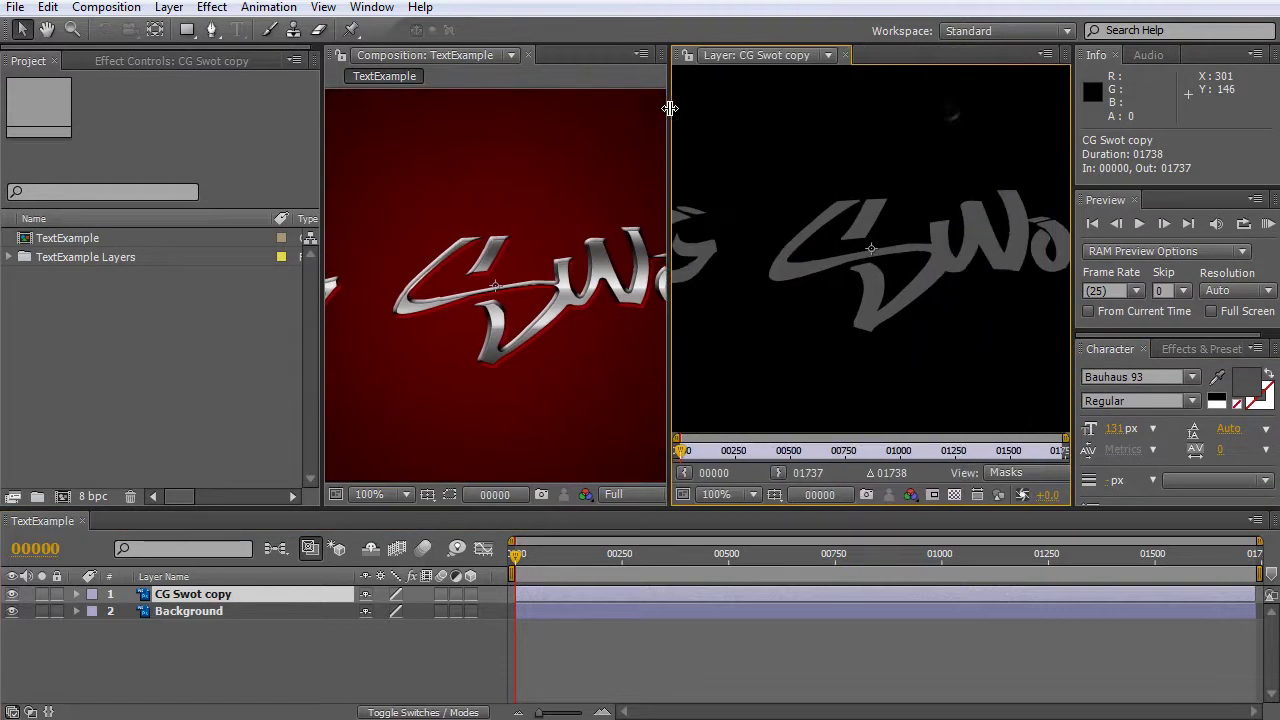
Close the CG Swot copy layer viewer and convert the CG Swot copy layer to editable text.
click(845, 55)
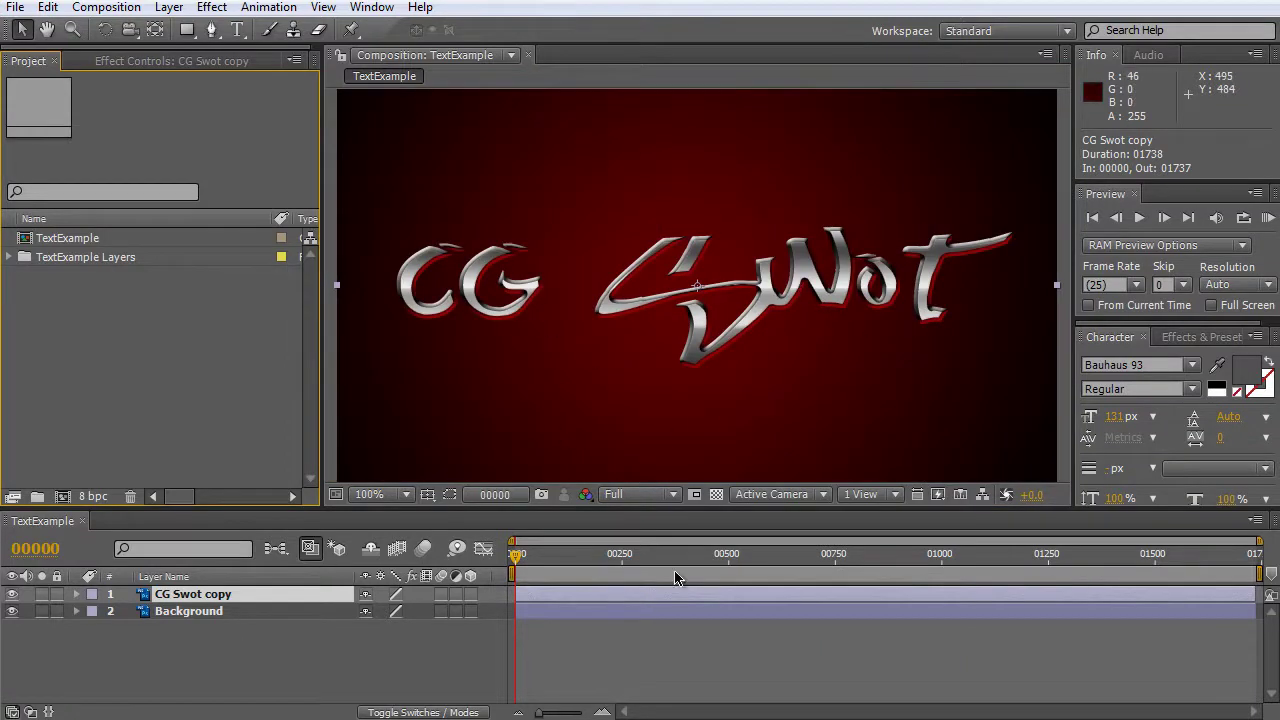
right_click(258, 599)
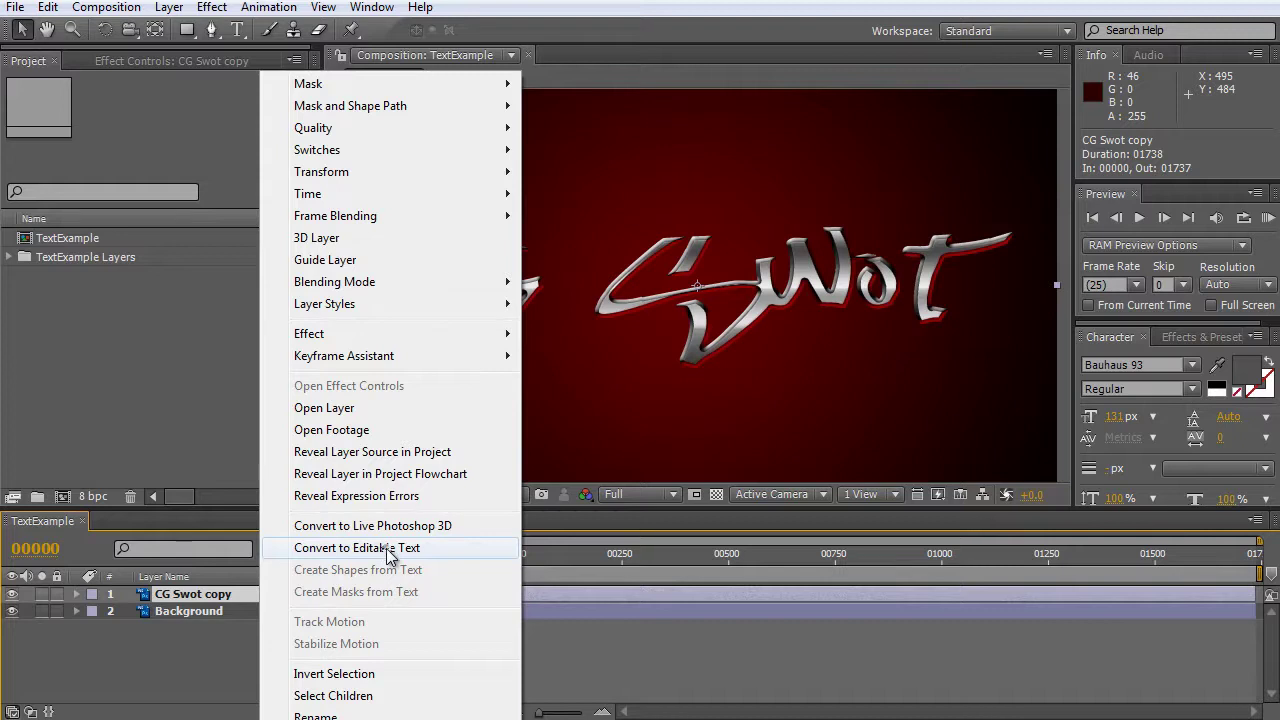
click(389, 556)
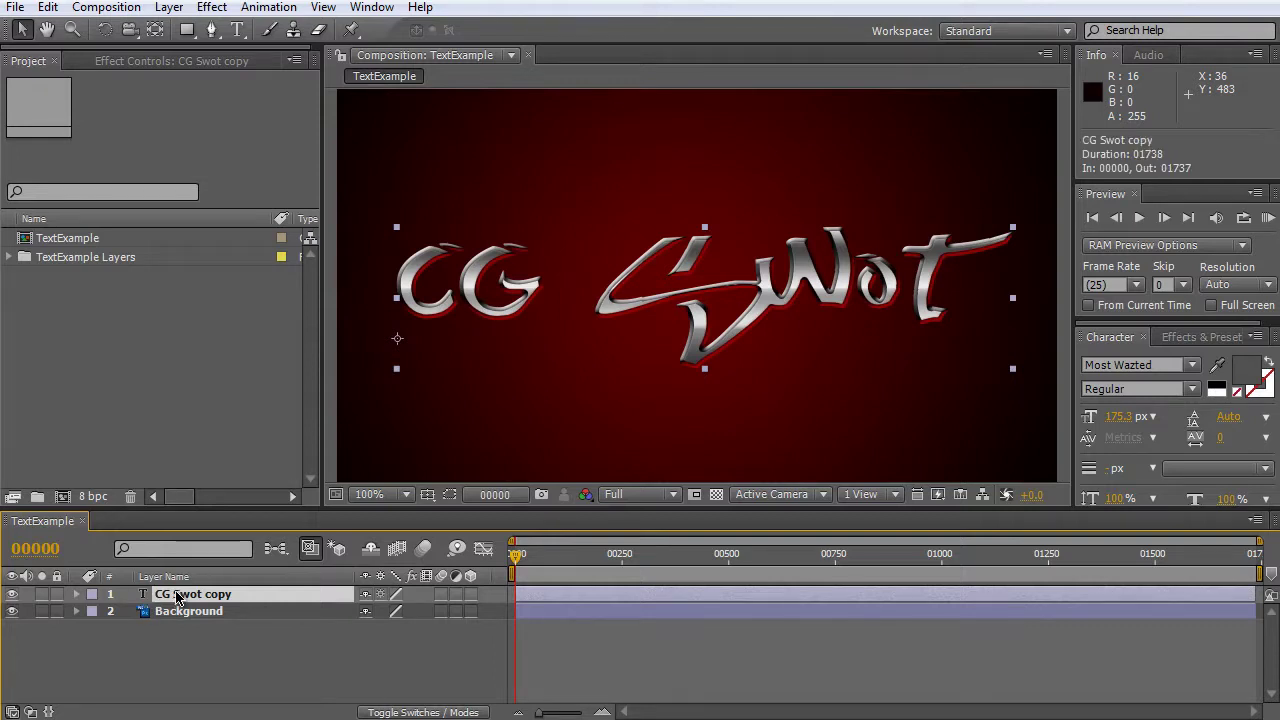
Replace the word "Swot" with "4ME" in the CG Swot copy text layer and deselect the layer.
double_click(177, 597)
drag(965, 280, 580, 287)
text(4)
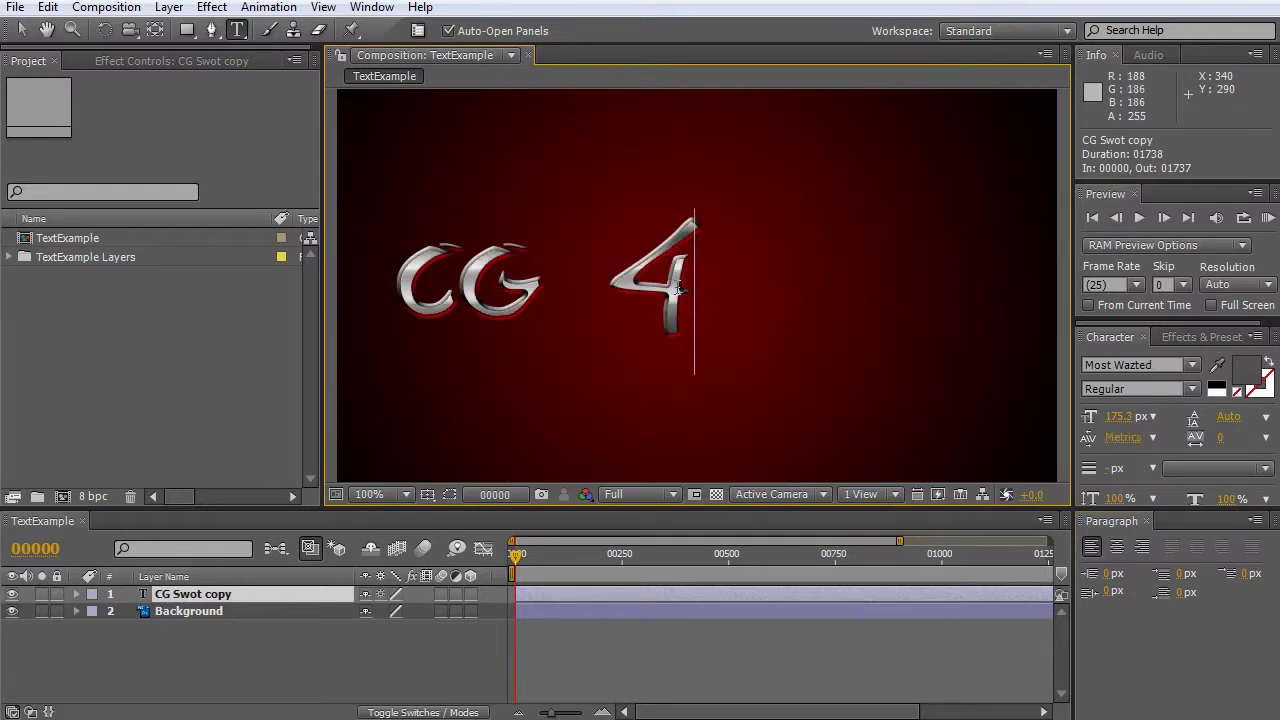
text(ME)
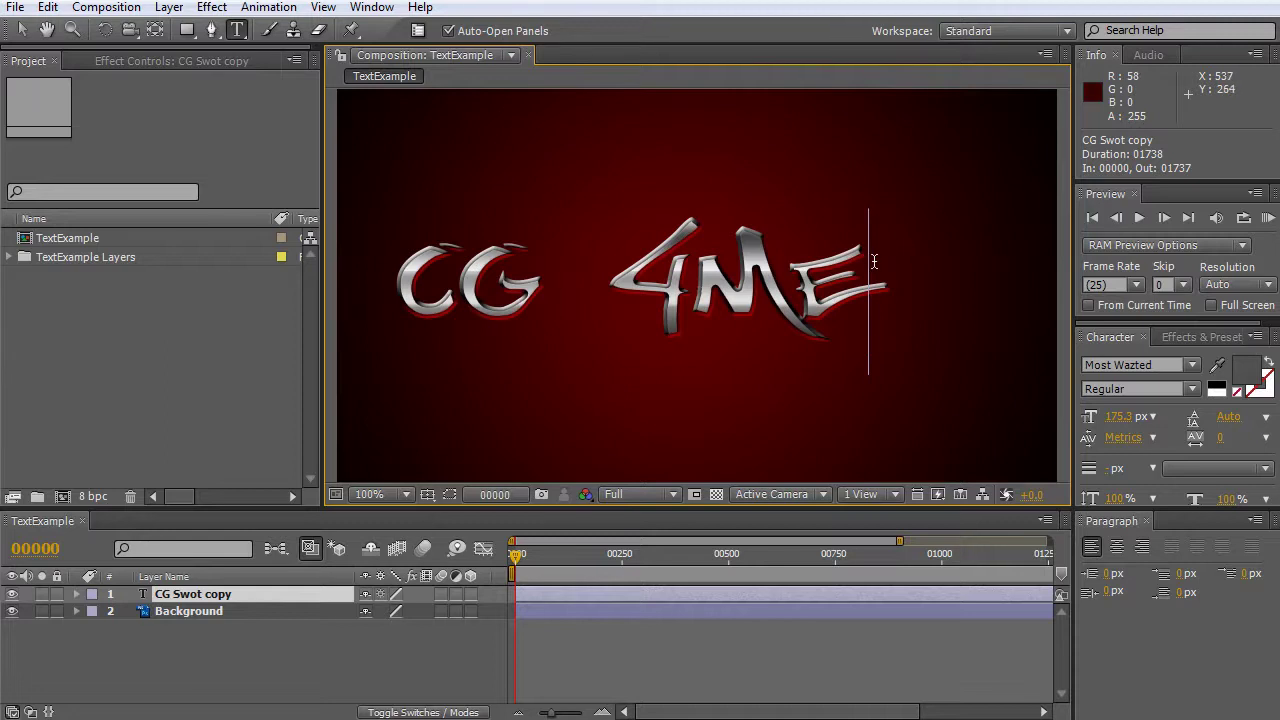
drag(873, 261, 391, 253)
click(266, 662)
Check which text conversion commands are offered for the CG Swot copy layer, leaving the layer unchanged.
click(220, 596)
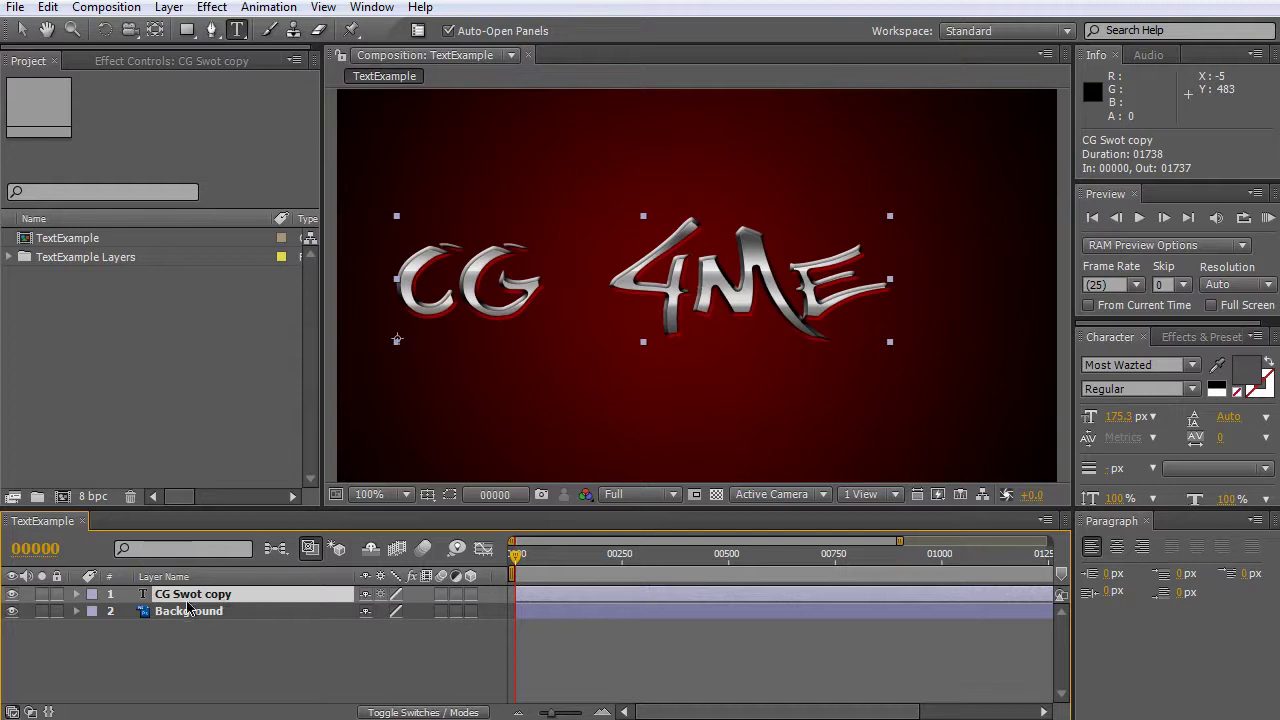
click(232, 613)
click(214, 592)
right_click(222, 598)
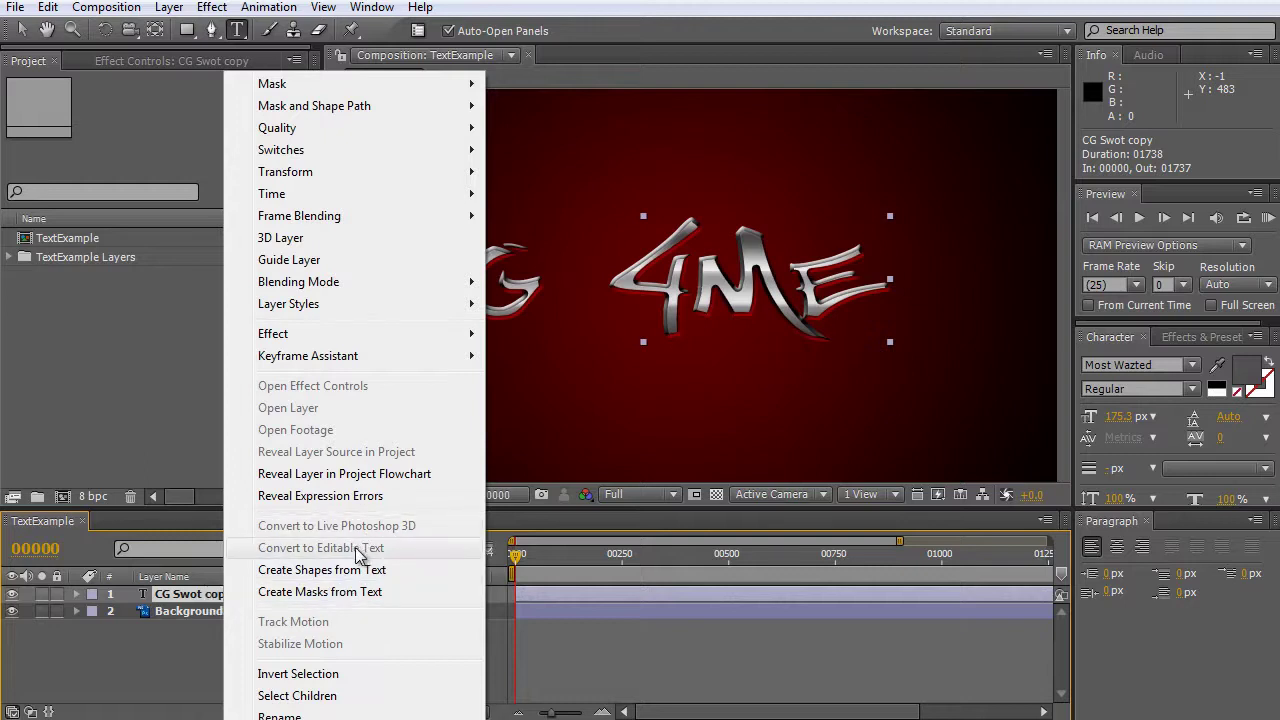
click(150, 642)
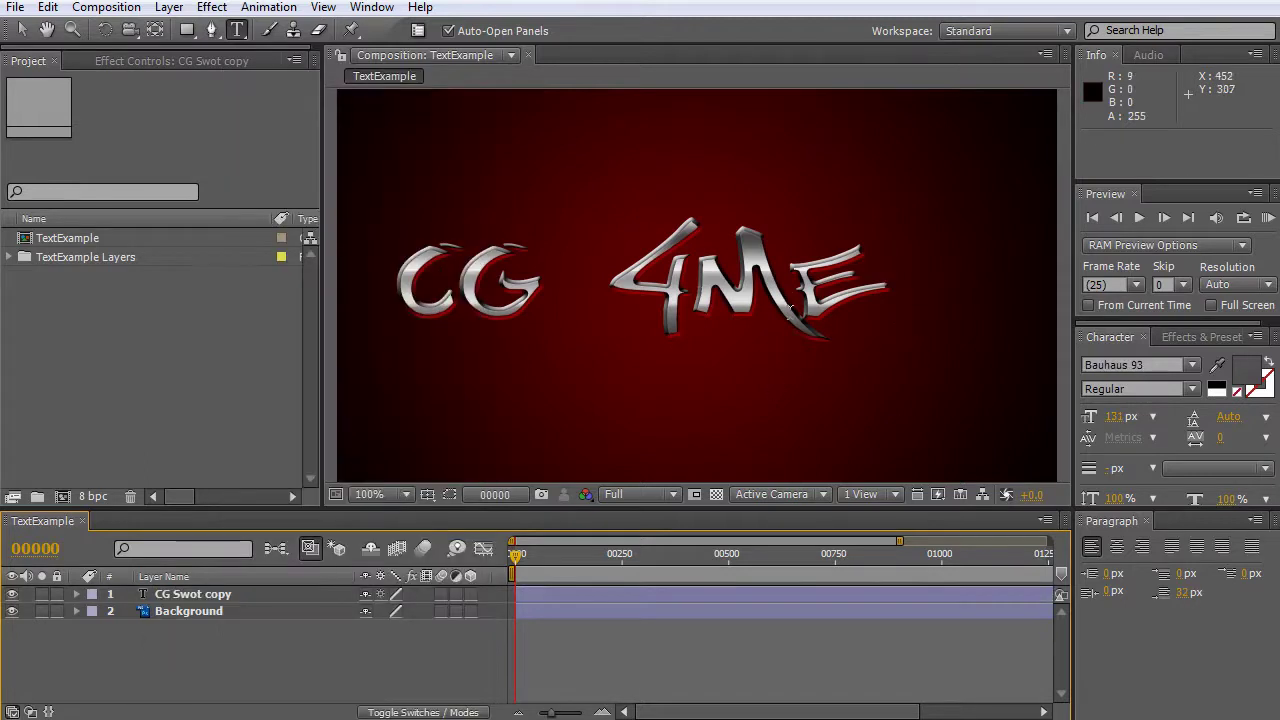
Replace the word "4ME" in the text layer with "Swot".
drag(880, 280, 634, 278)
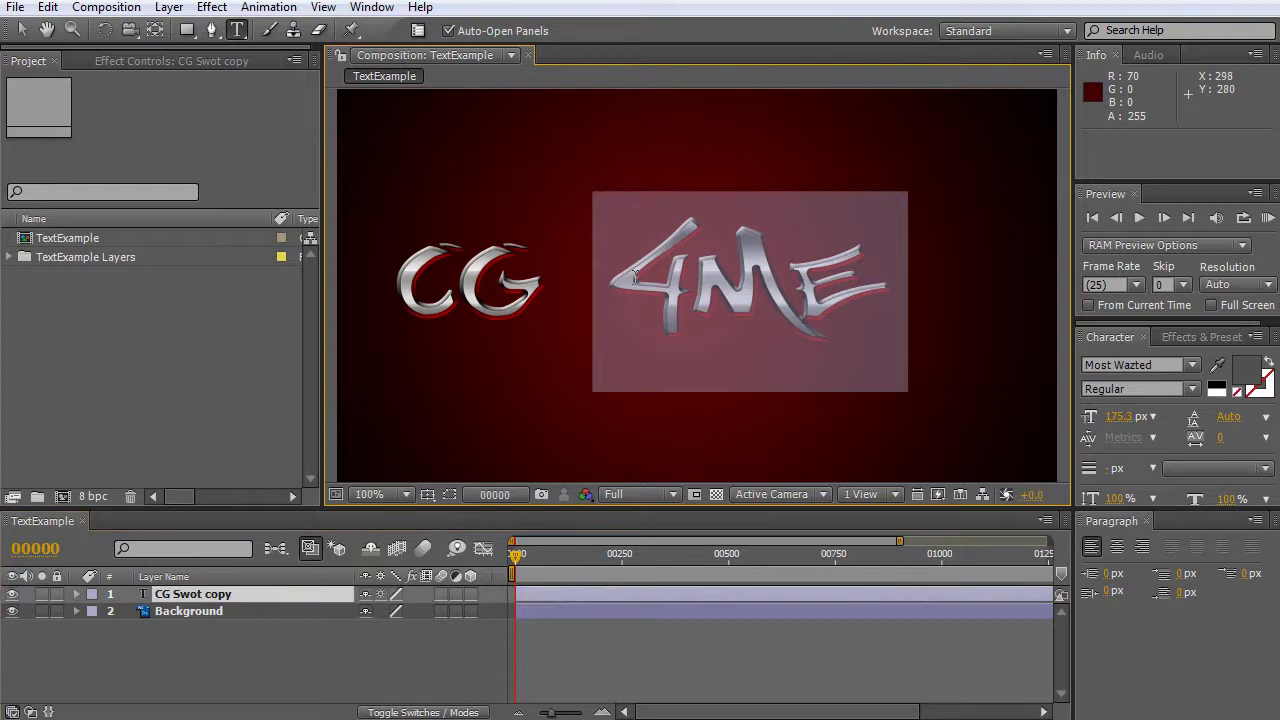
text(Swot)
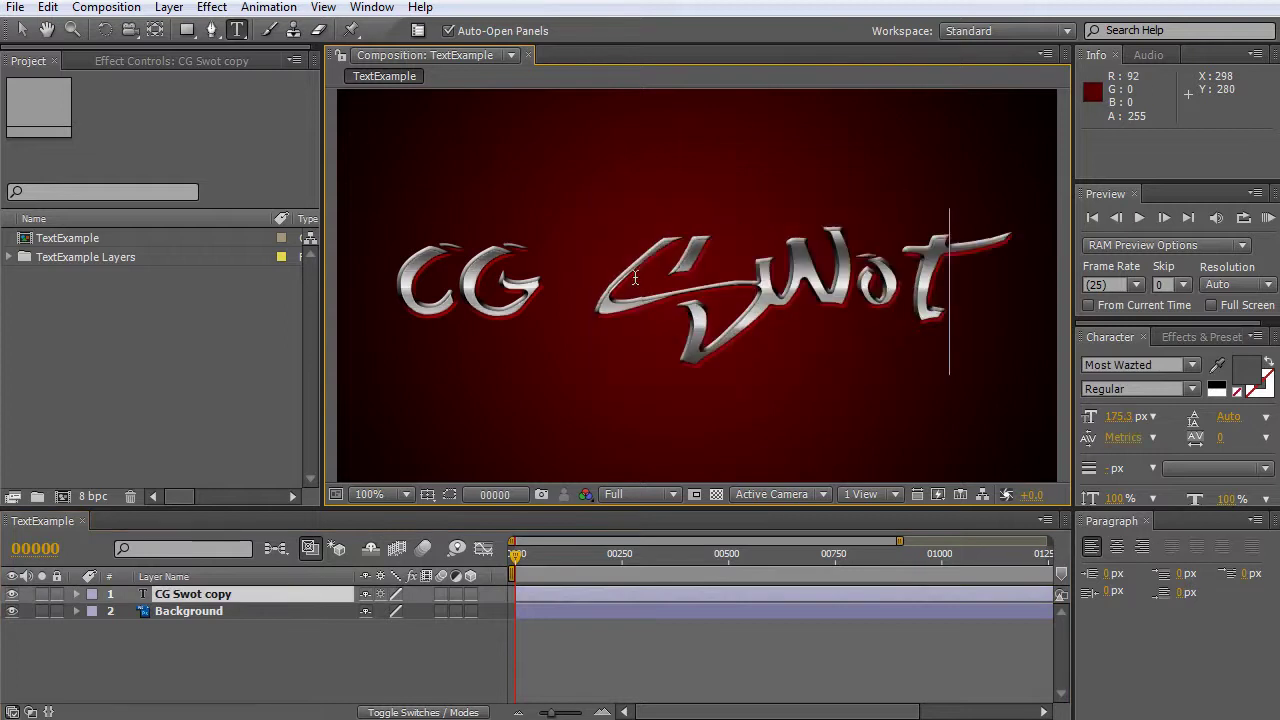
Select all the CG Swot text and change its font, trying Aerosol first and ending on Baskerville Old Face.
click(215, 594)
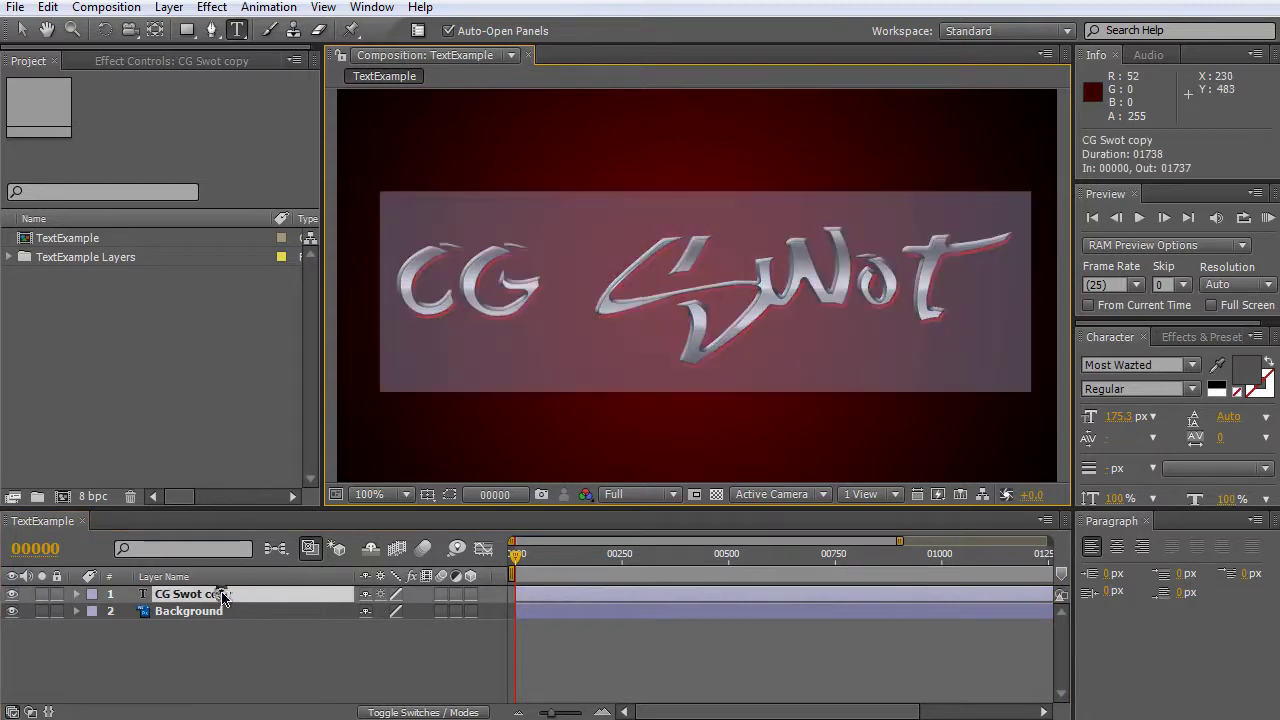
click(1191, 365)
scroll(1272, 370, up, 10)
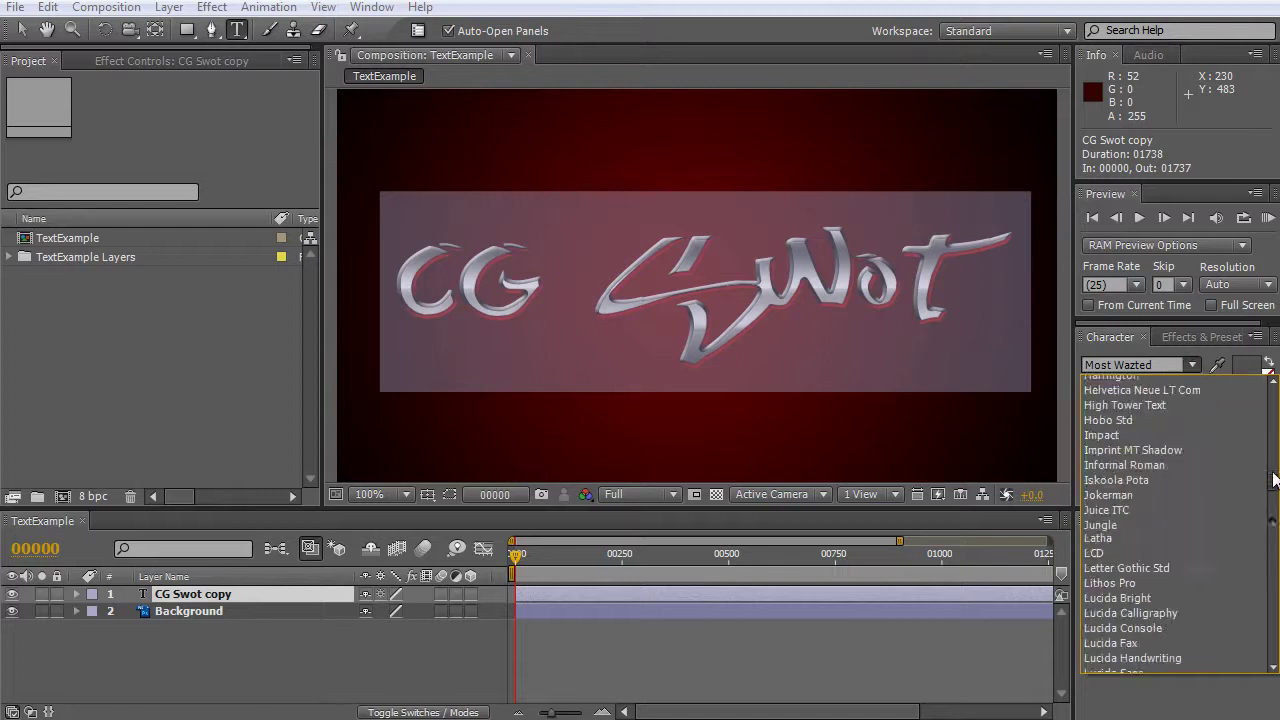
click(1168, 383)
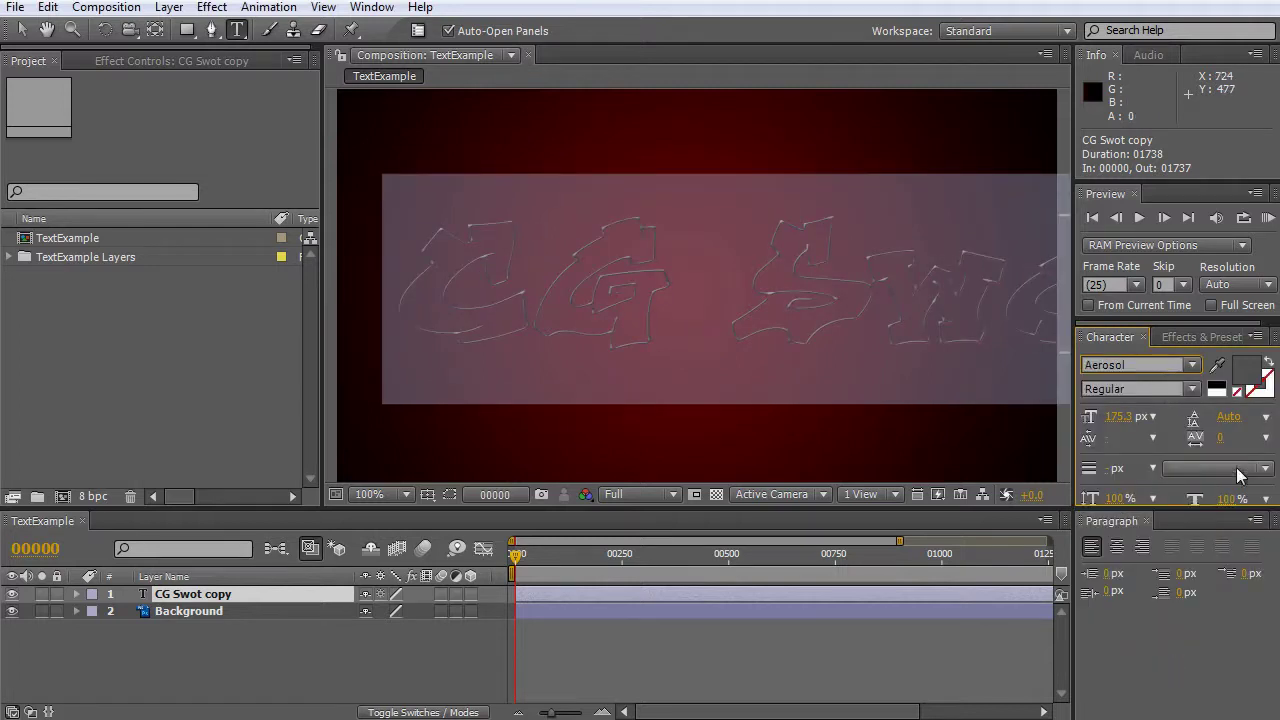
click(1148, 366)
key(Down)
key(Down)
key(Down)
key(Down)
key(Down)
key(Down)
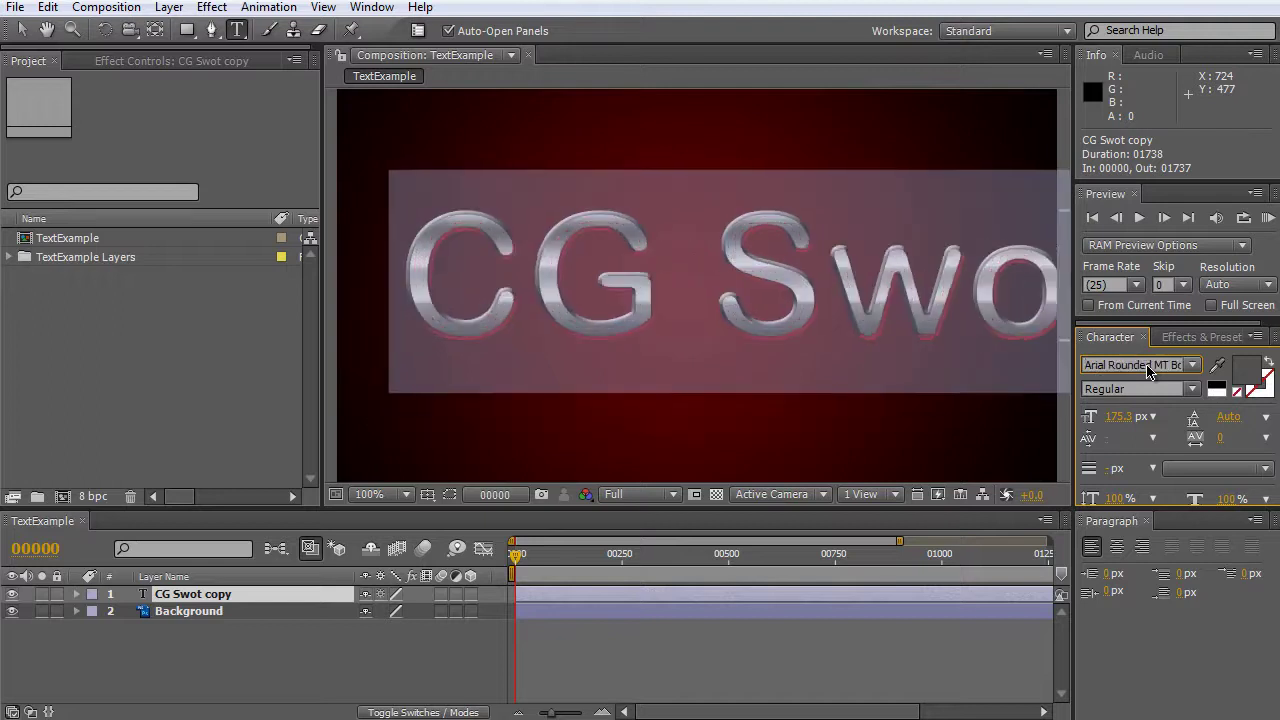
key(Down)
scroll(780, 357, down, 2)
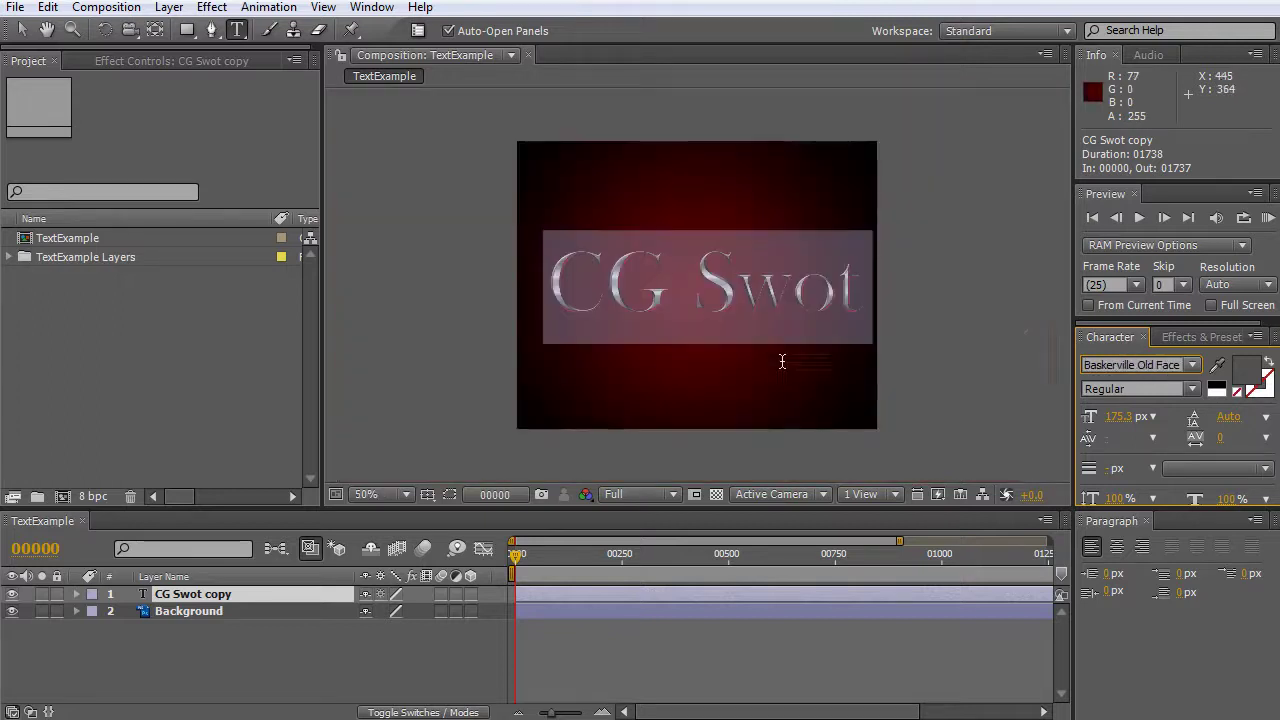
click(282, 664)
scroll(734, 294, up, 2)
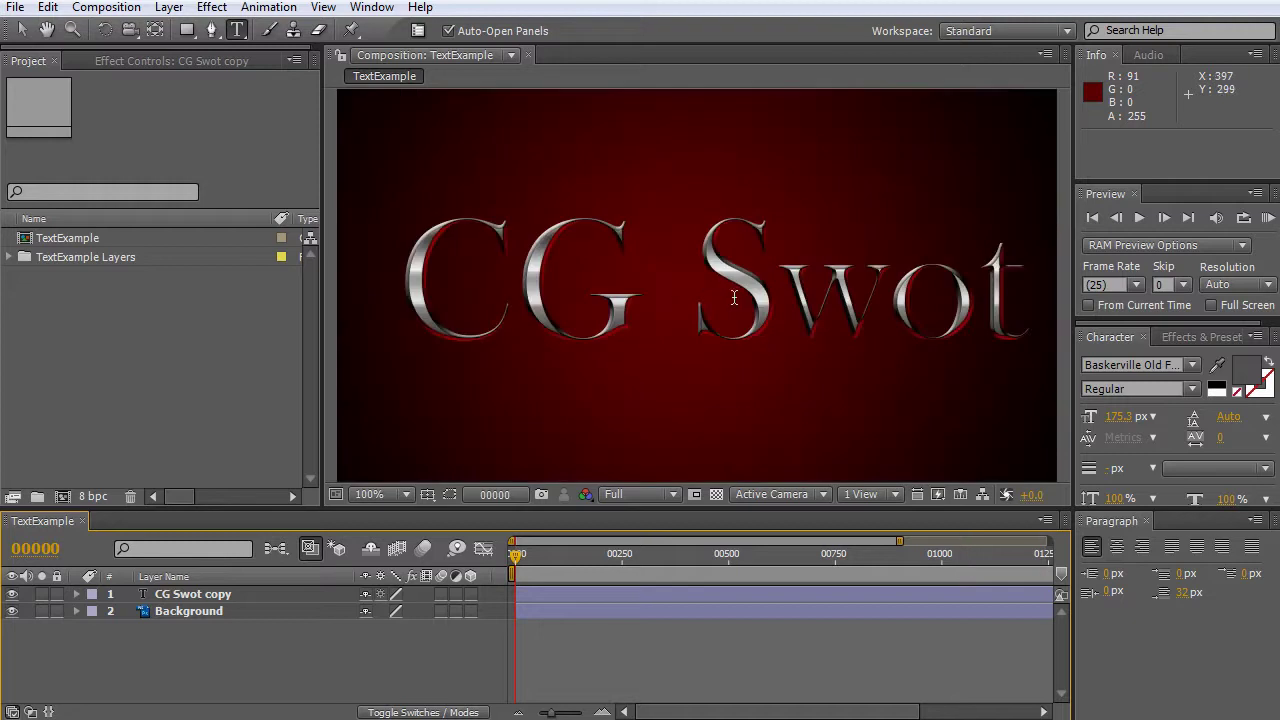
scroll(734, 305, down, 2)
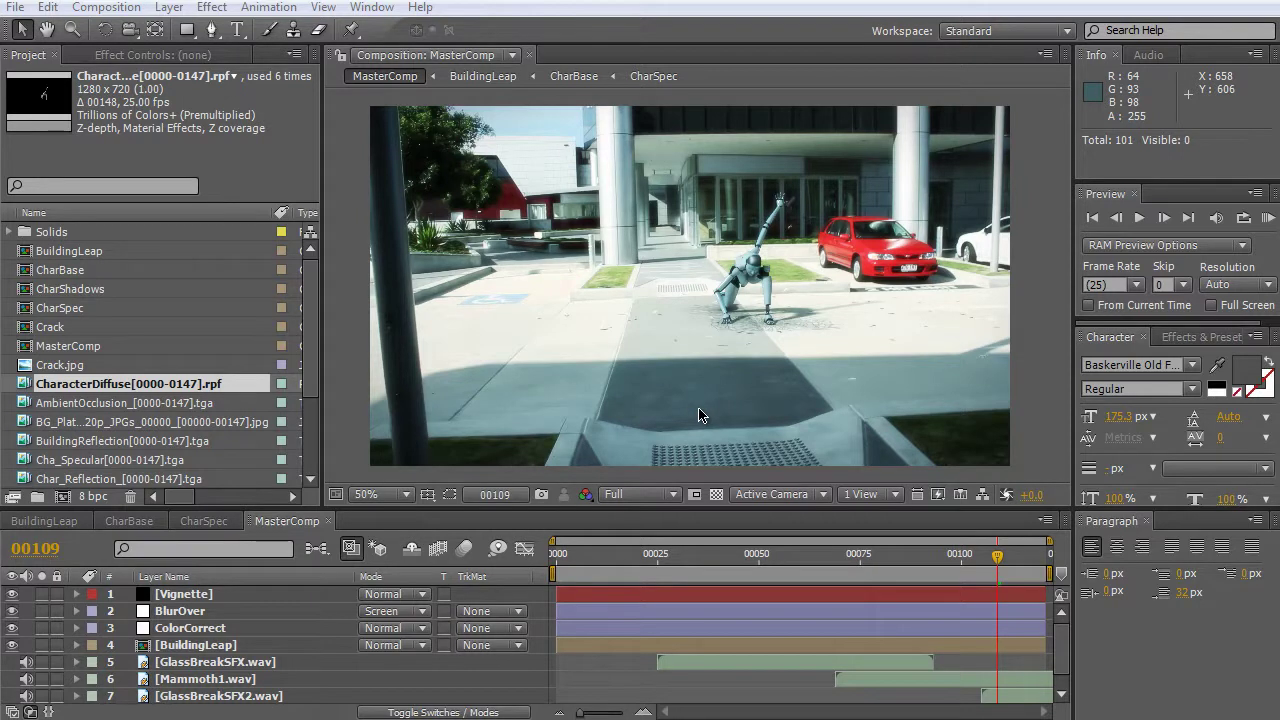
Enlarge the timeline area, examine the layer stack of the BuildingLeap composition, and return to MasterComp.
drag(590, 509, 598, 363)
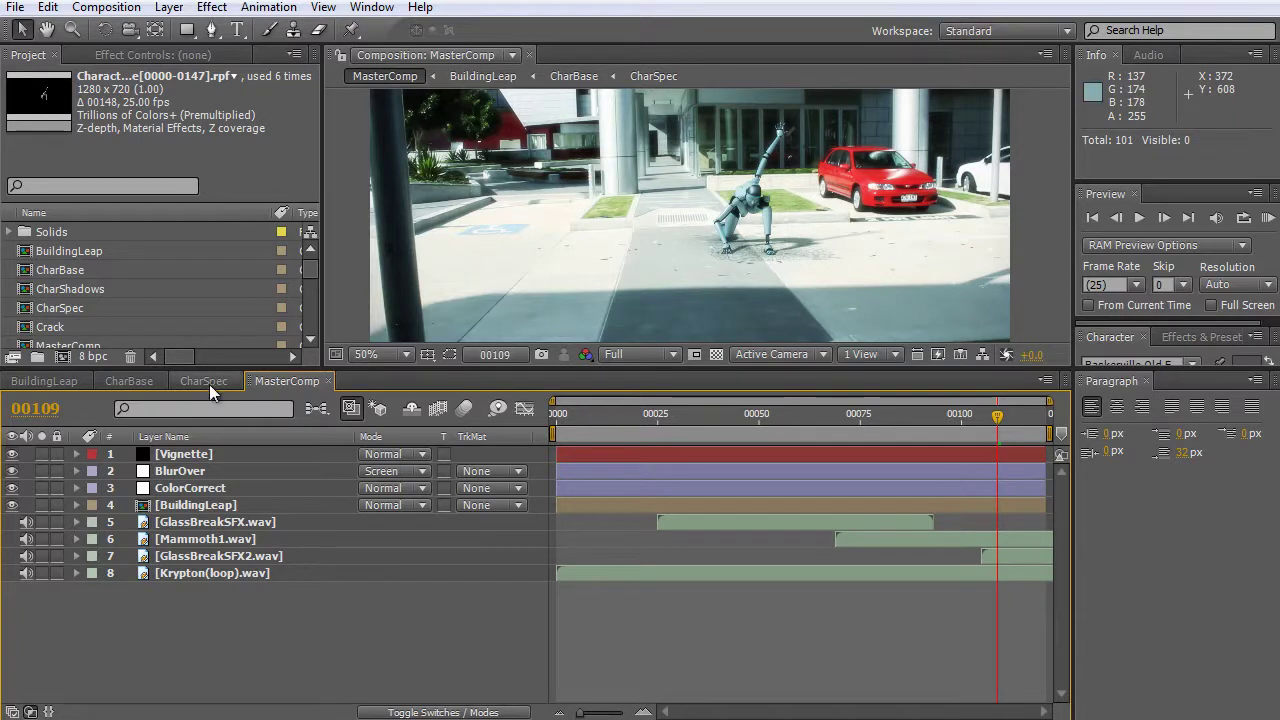
click(125, 381)
click(44, 381)
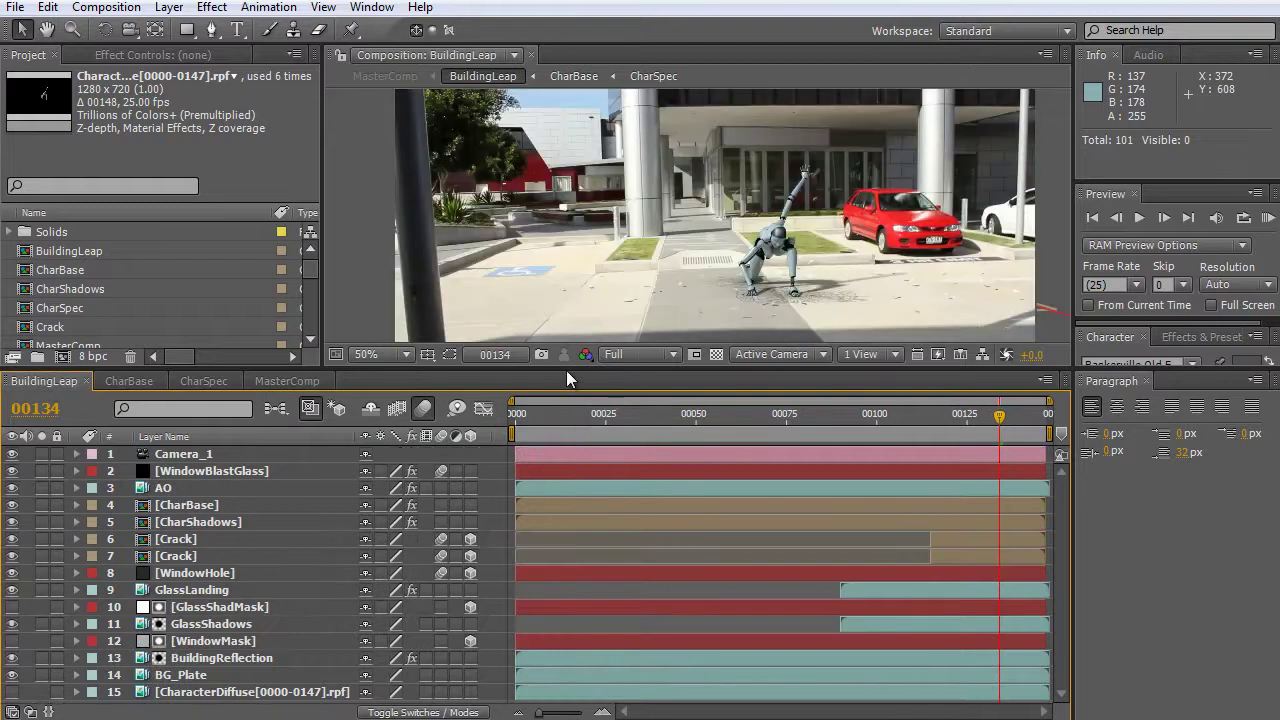
drag(566, 370, 566, 261)
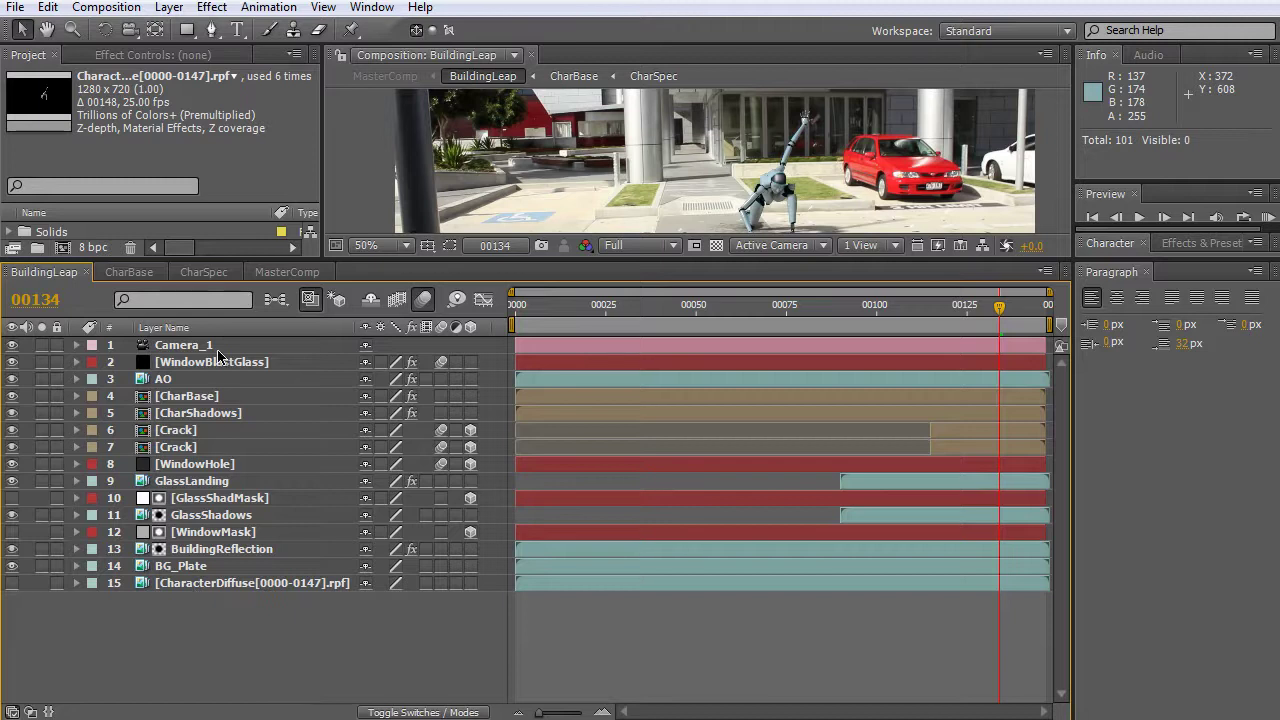
drag(533, 262, 533, 345)
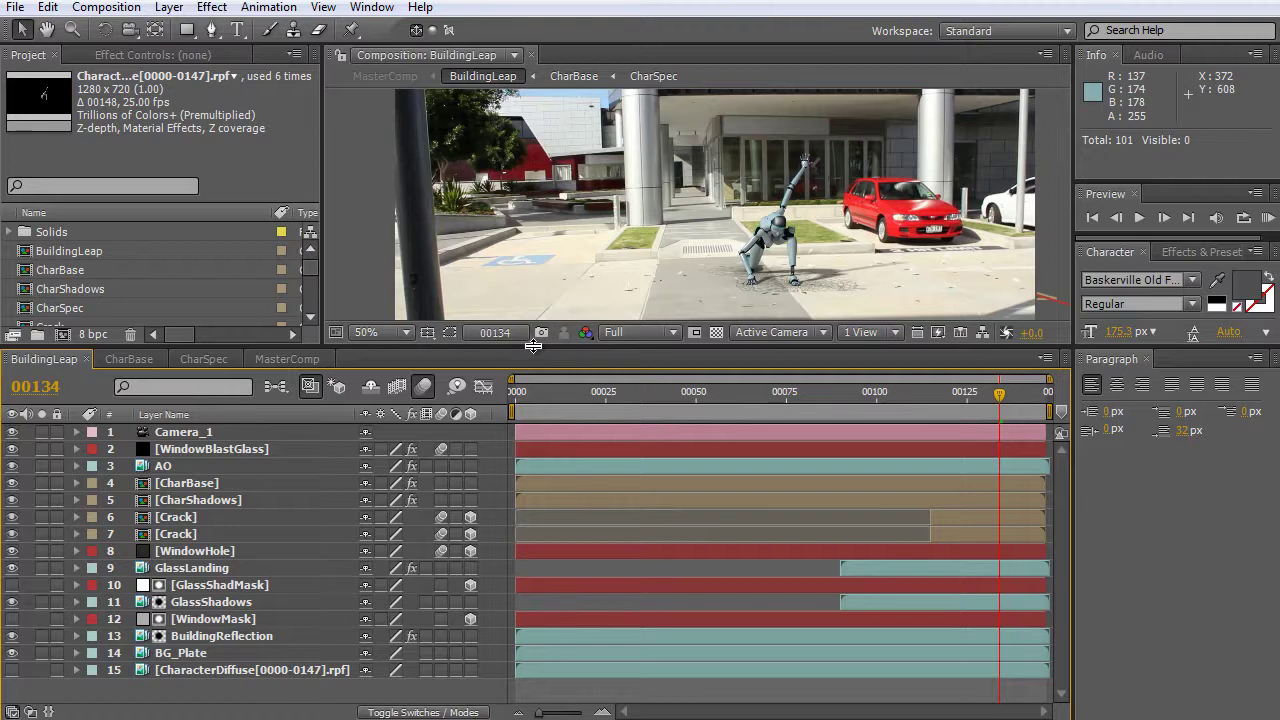
drag(533, 345, 533, 353)
click(298, 368)
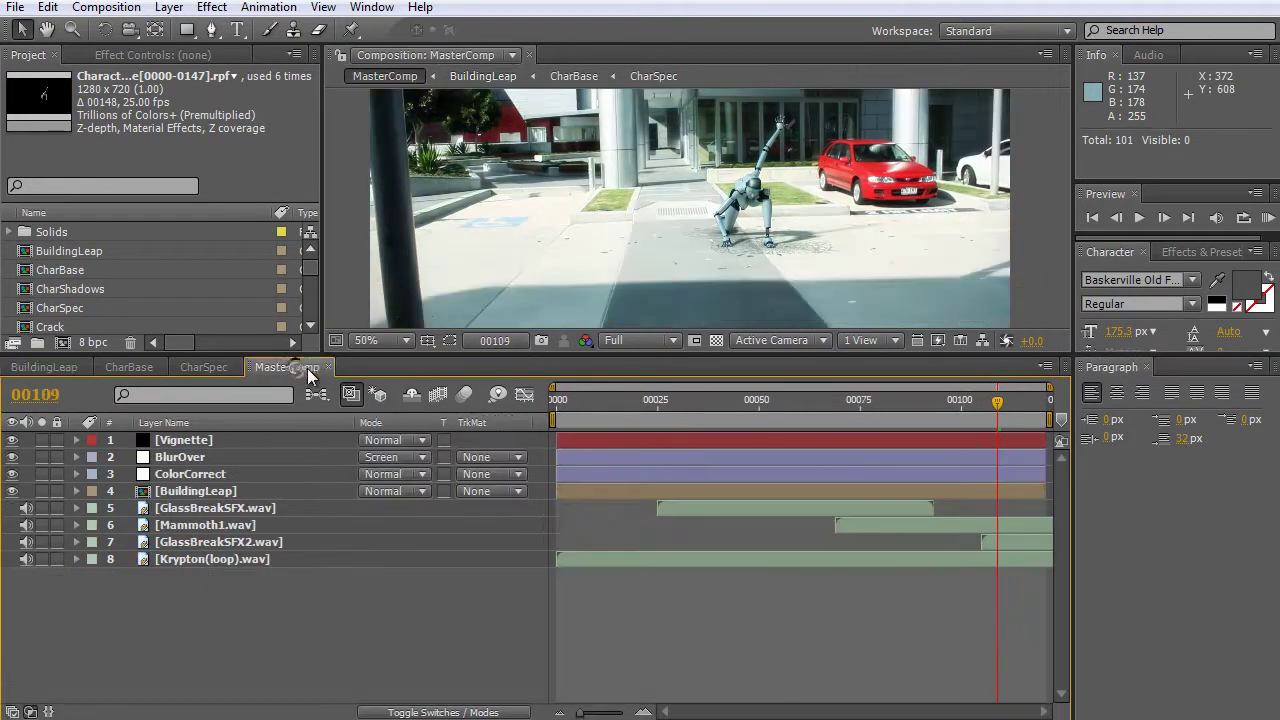
Give the composition view more height and select MasterComp in the project to check its frame size.
drag(400, 353, 393, 453)
click(70, 346)
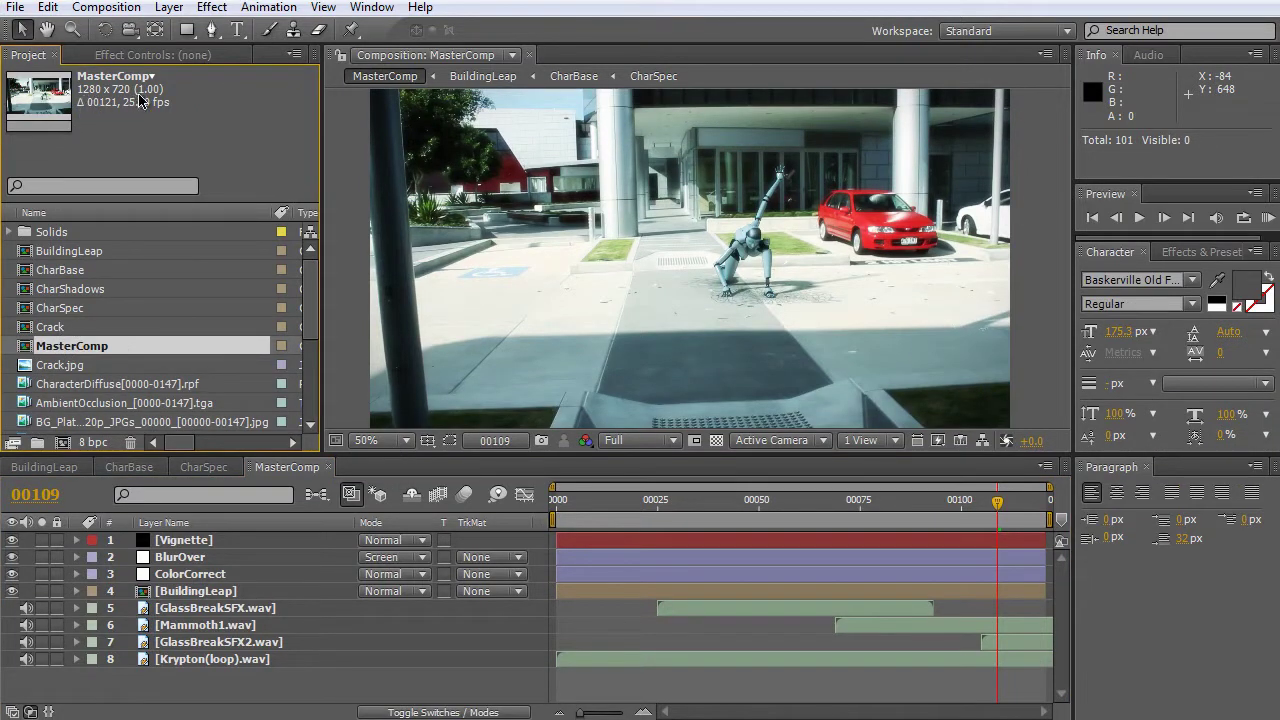
scroll(564, 291, down, 1)
scroll(564, 291, up, 1)
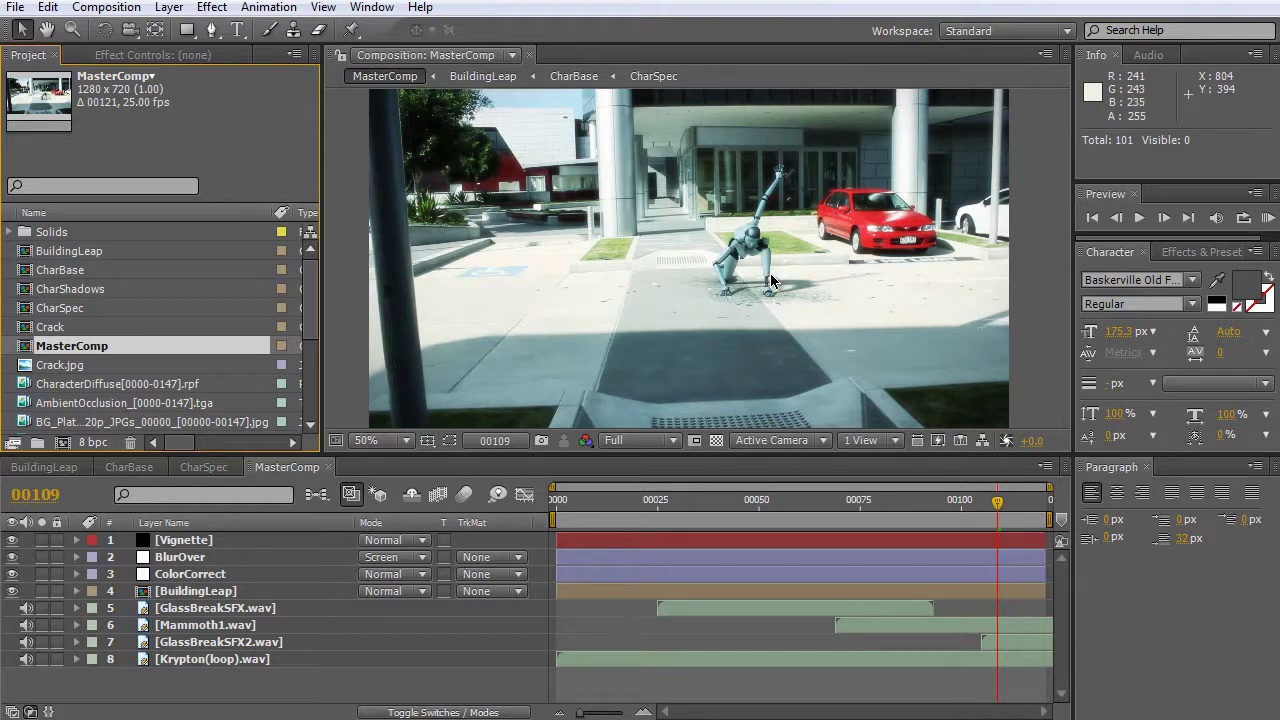
scroll(744, 286, down, 2)
scroll(744, 286, up, 2)
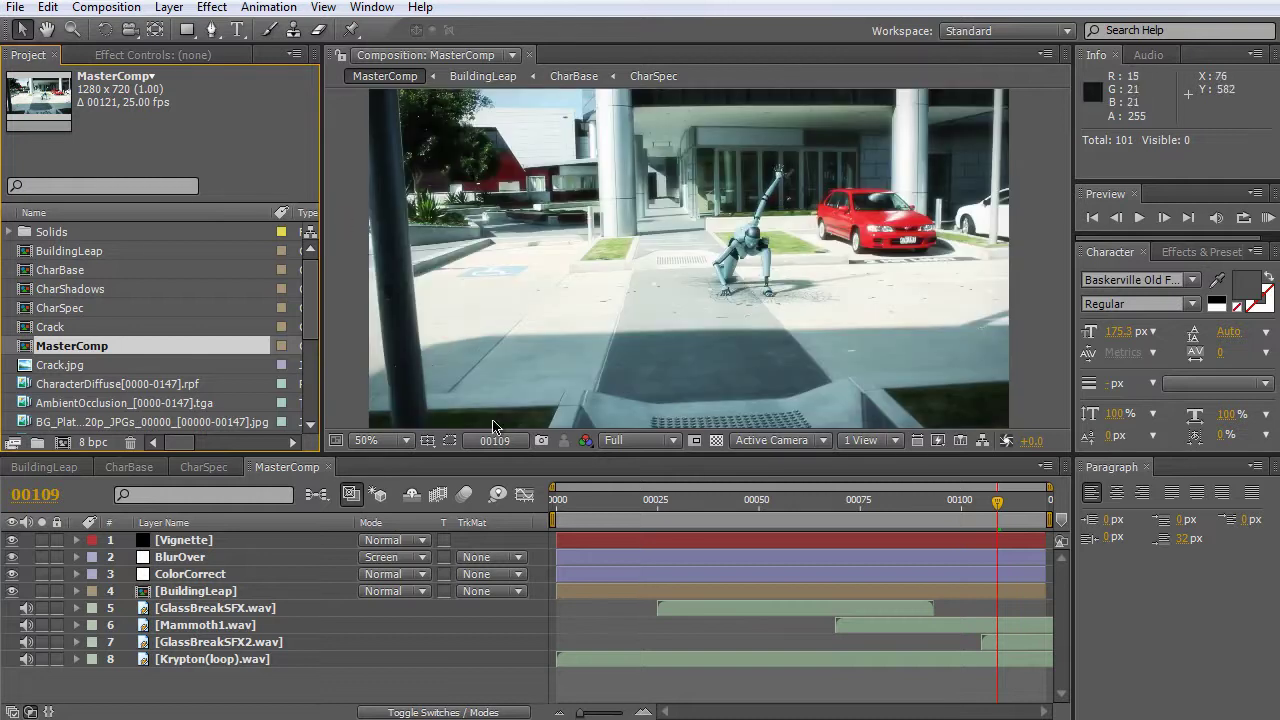
scroll(765, 292, down, 2)
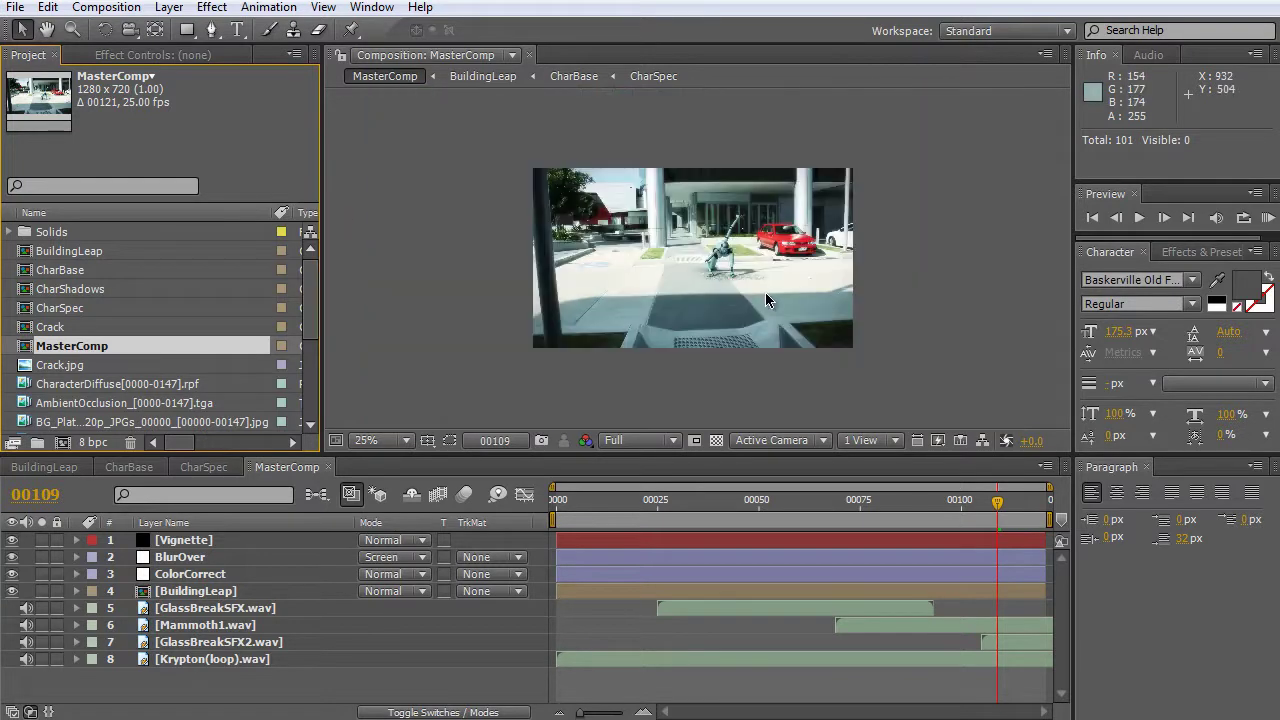
scroll(752, 284, up, 2)
Set MasterComp's width to 720 px in its composition settings, with the aspect ratio locked to 16:9.
click(106, 7)
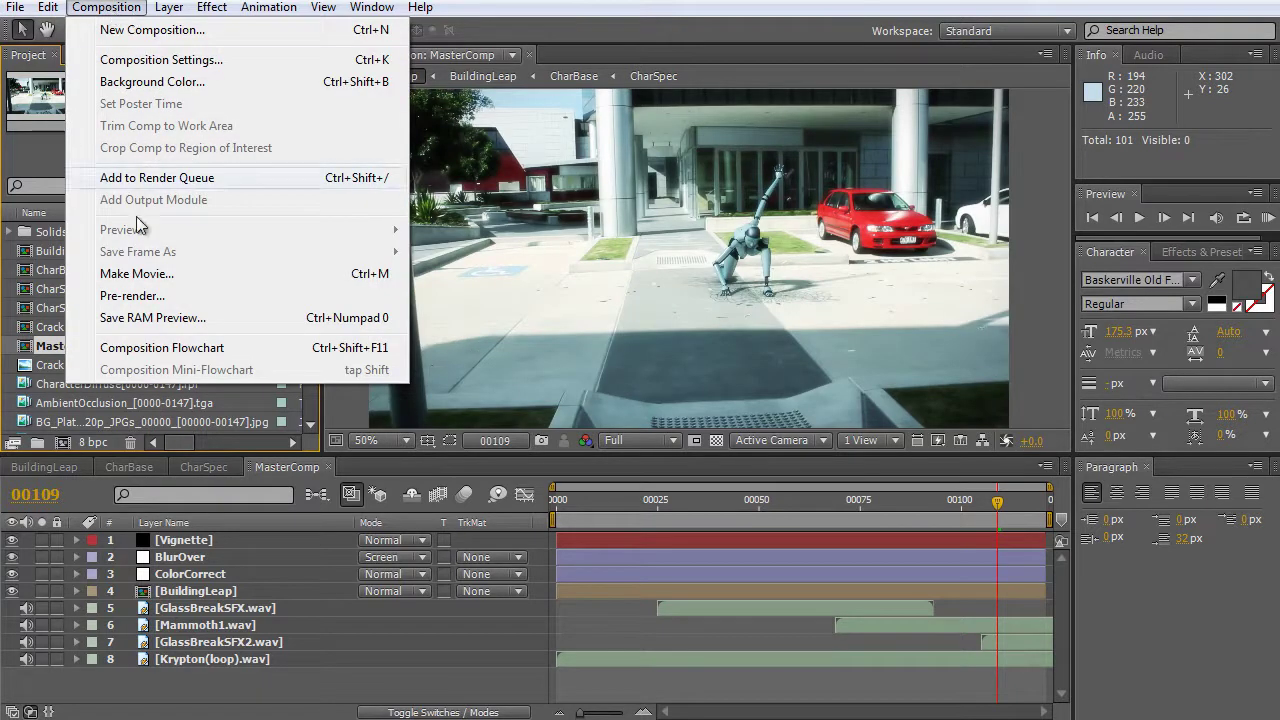
click(200, 59)
drag(891, 175, 717, 151)
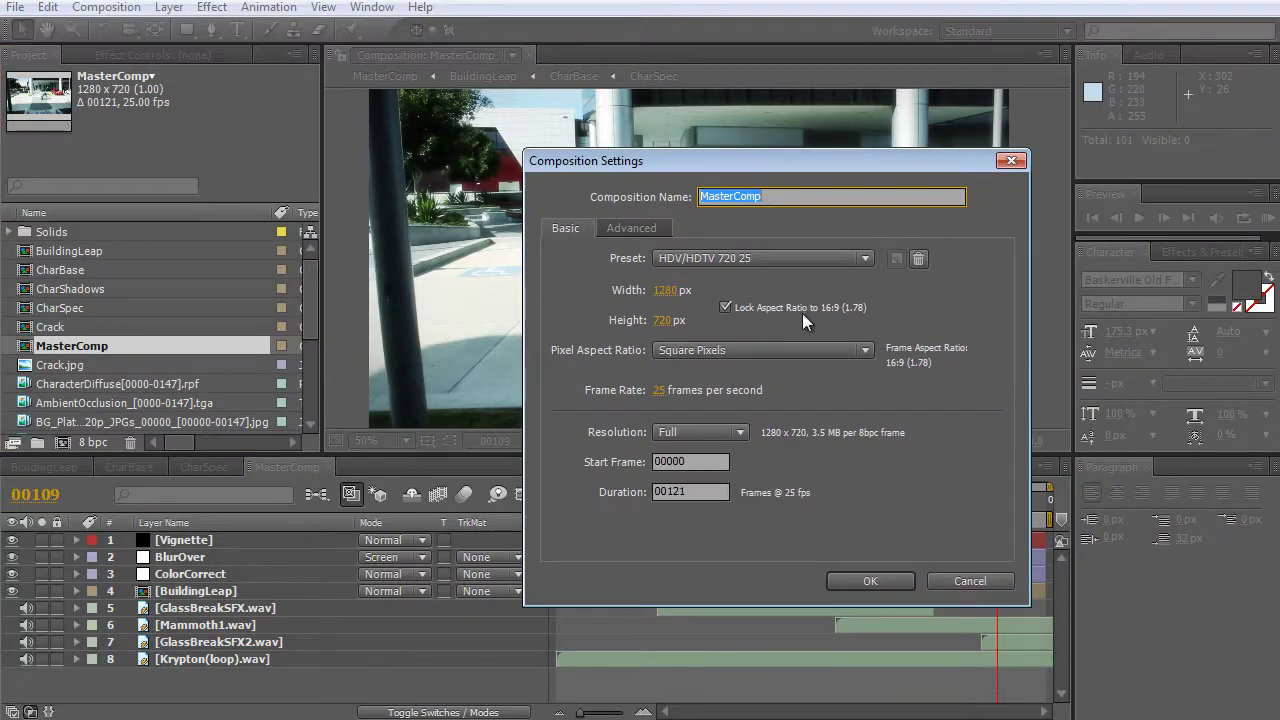
click(665, 290)
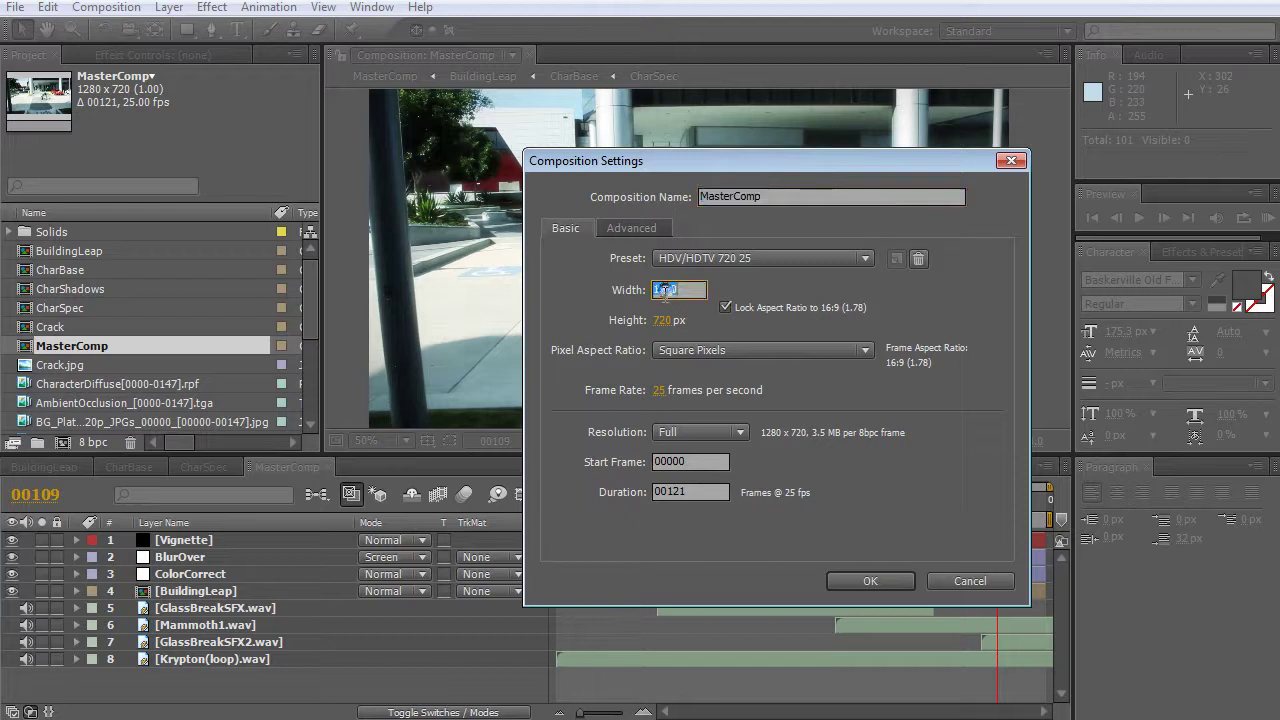
text(720)
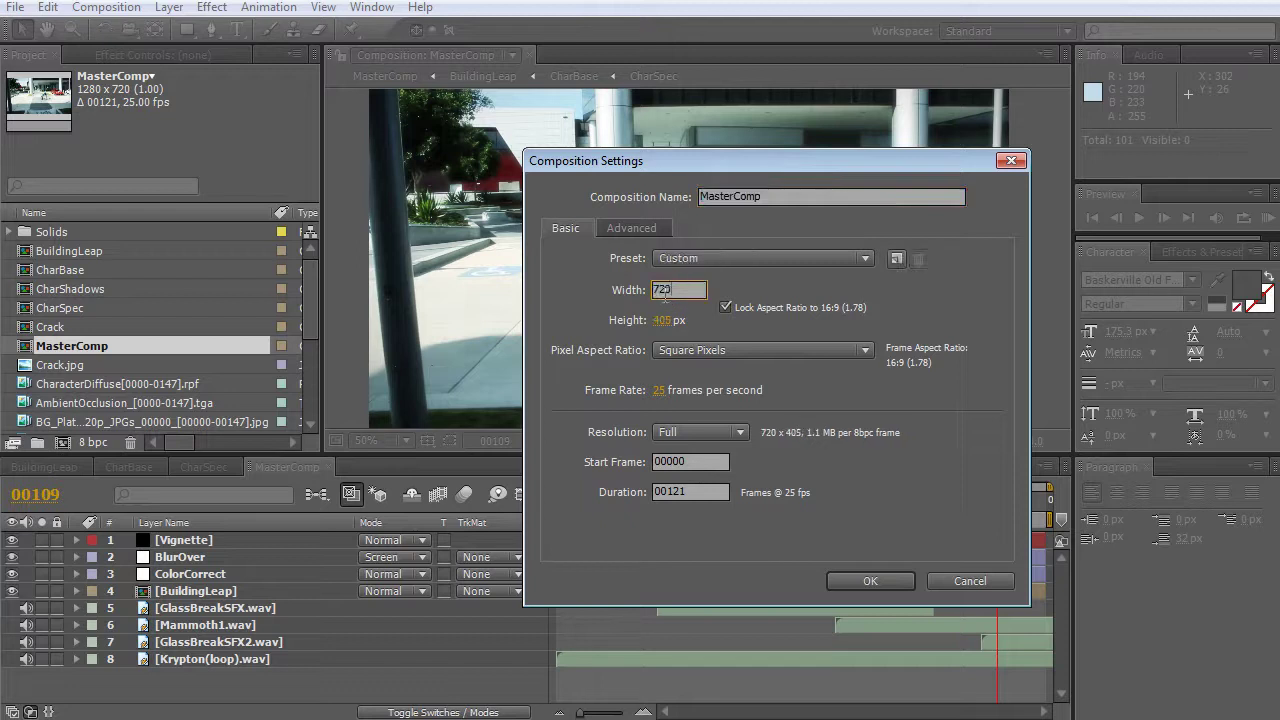
key(Return)
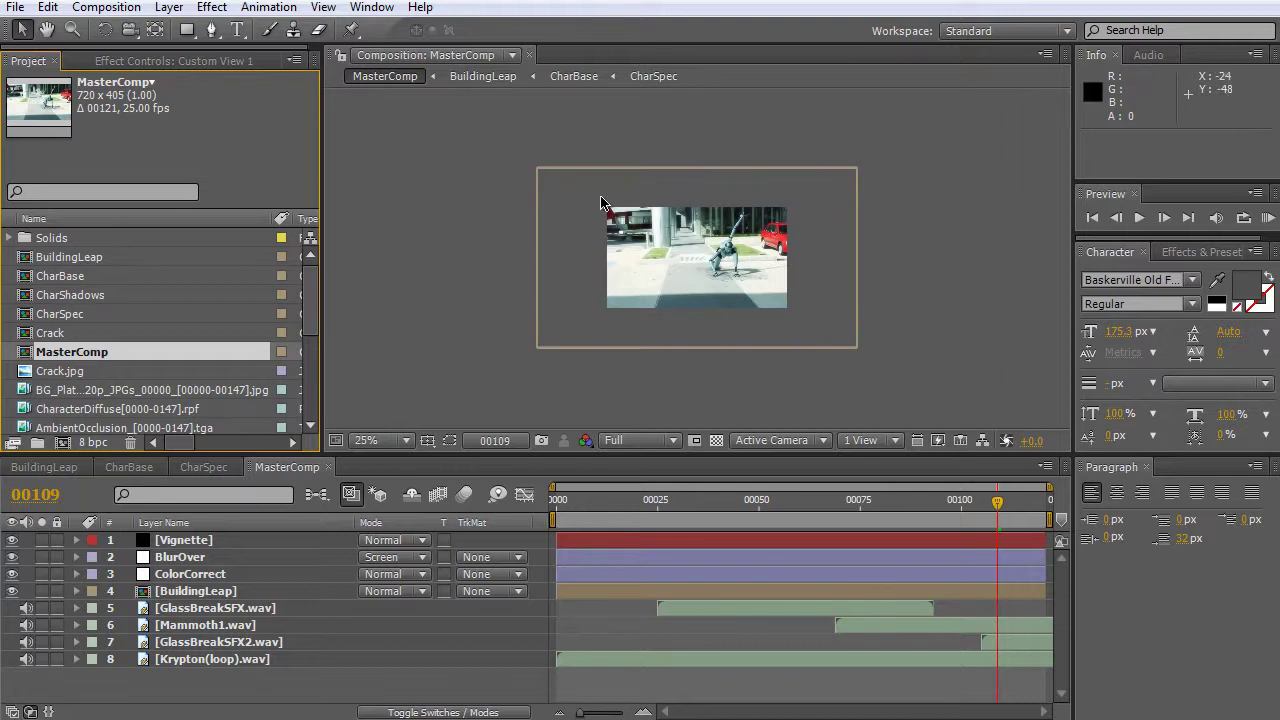
Select MasterComp's layers one at a time, from Krypton(loop).wav up to Vignette, to examine their bounds against the smaller frame.
click(205, 659)
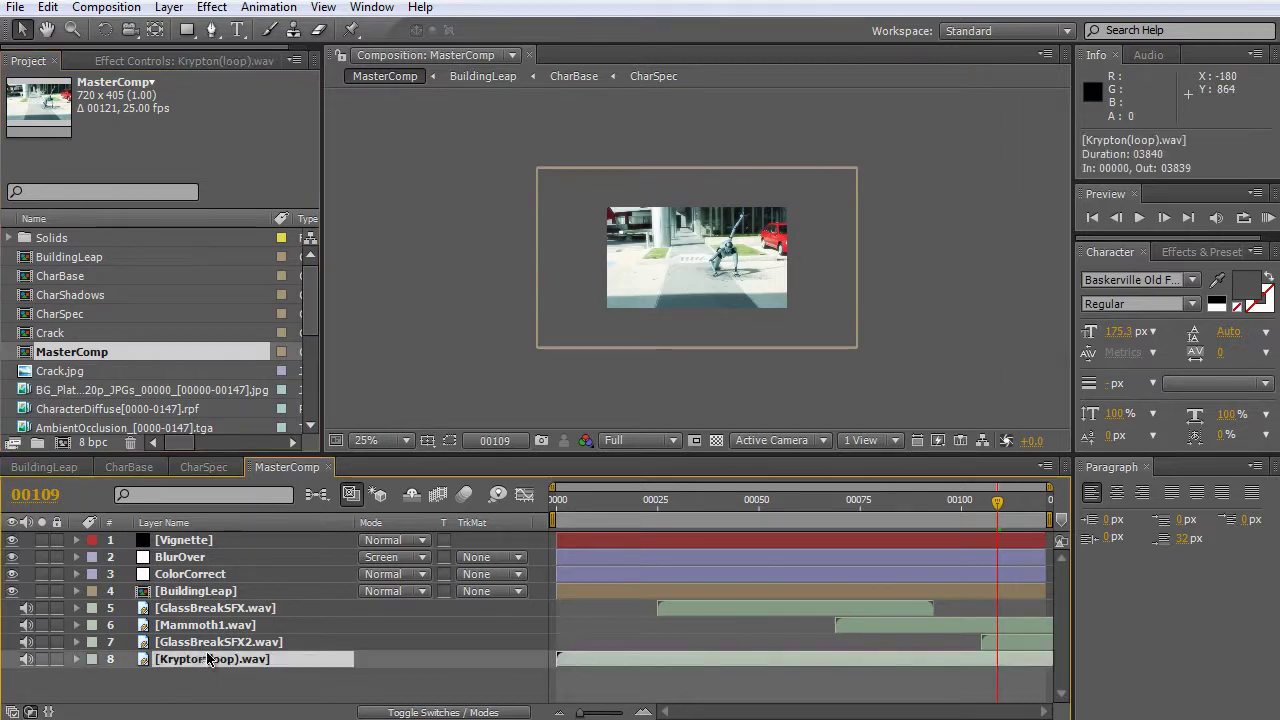
click(205, 642)
click(191, 591)
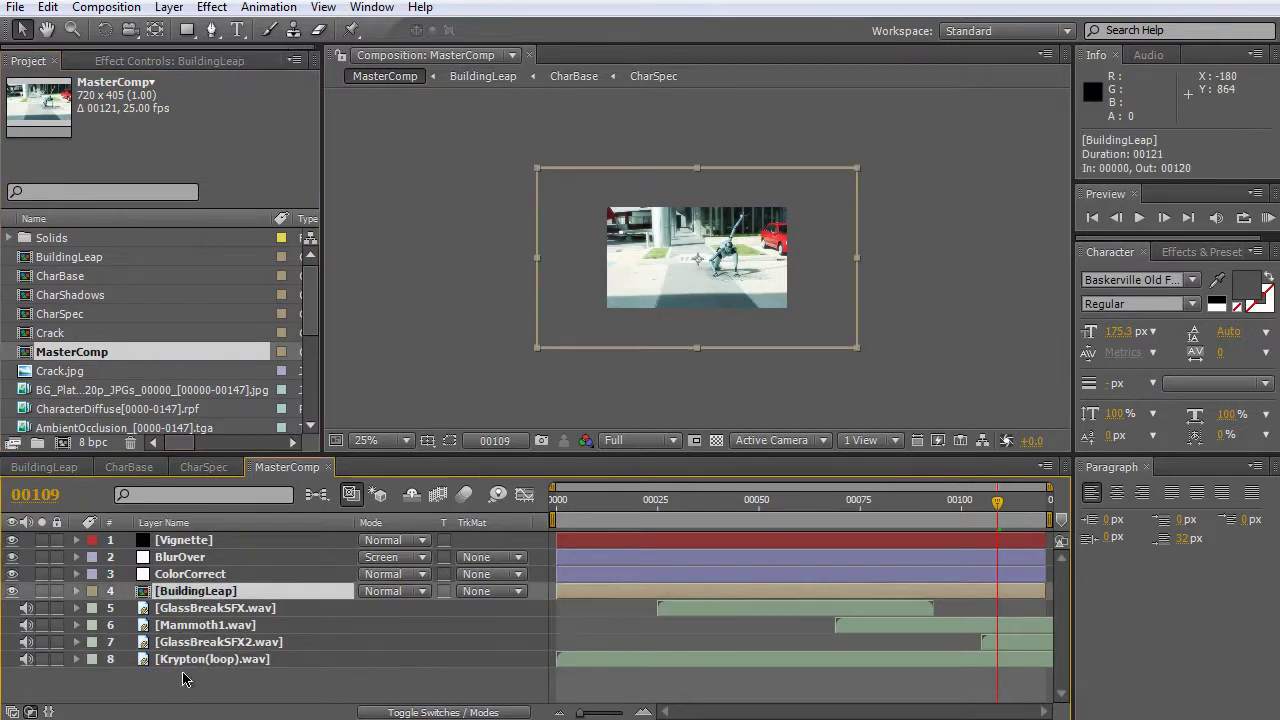
click(190, 574)
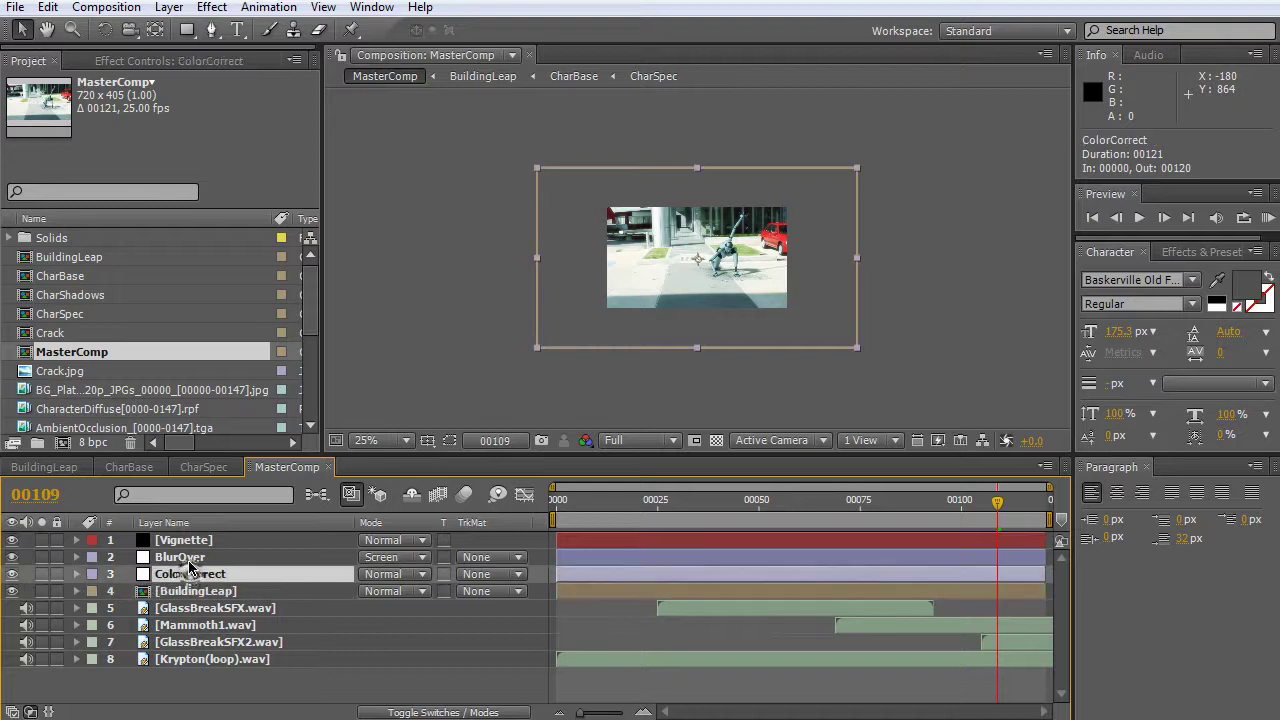
click(186, 557)
click(188, 541)
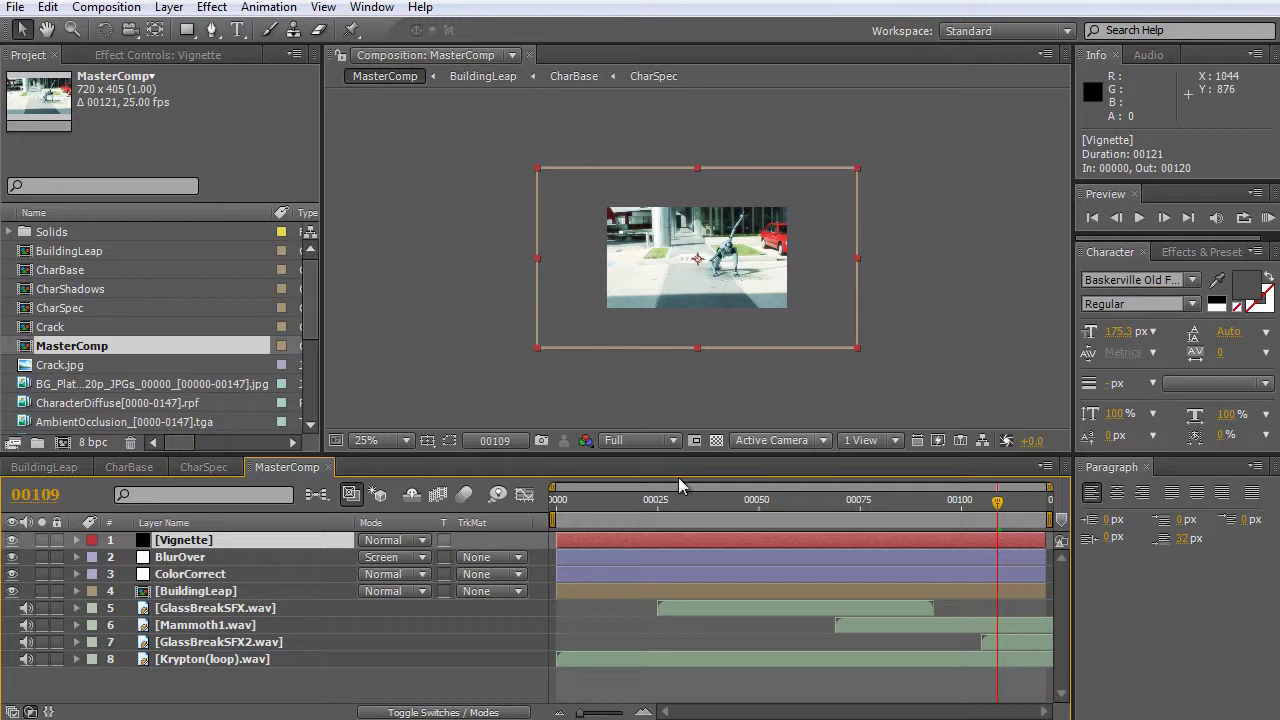
Reduce the BuildingLeap layer's scale by hand in MasterComp, and fit the layer to the composition.
click(221, 596)
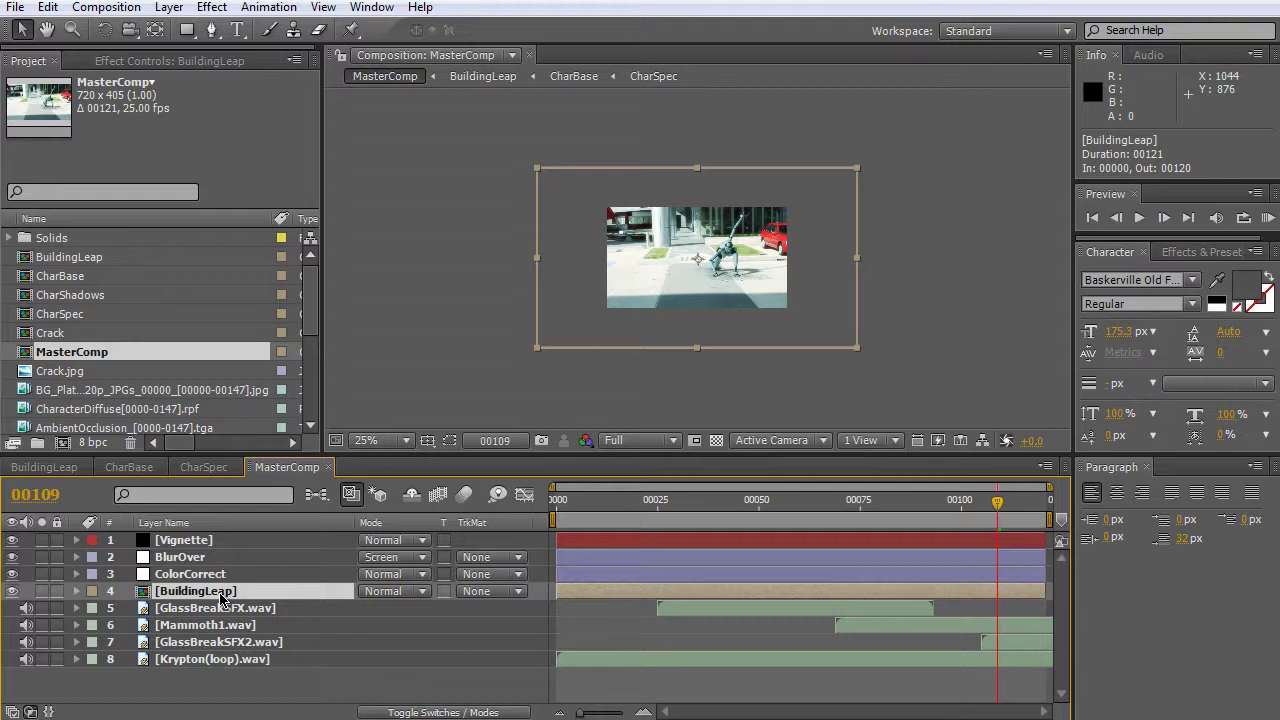
key(s)
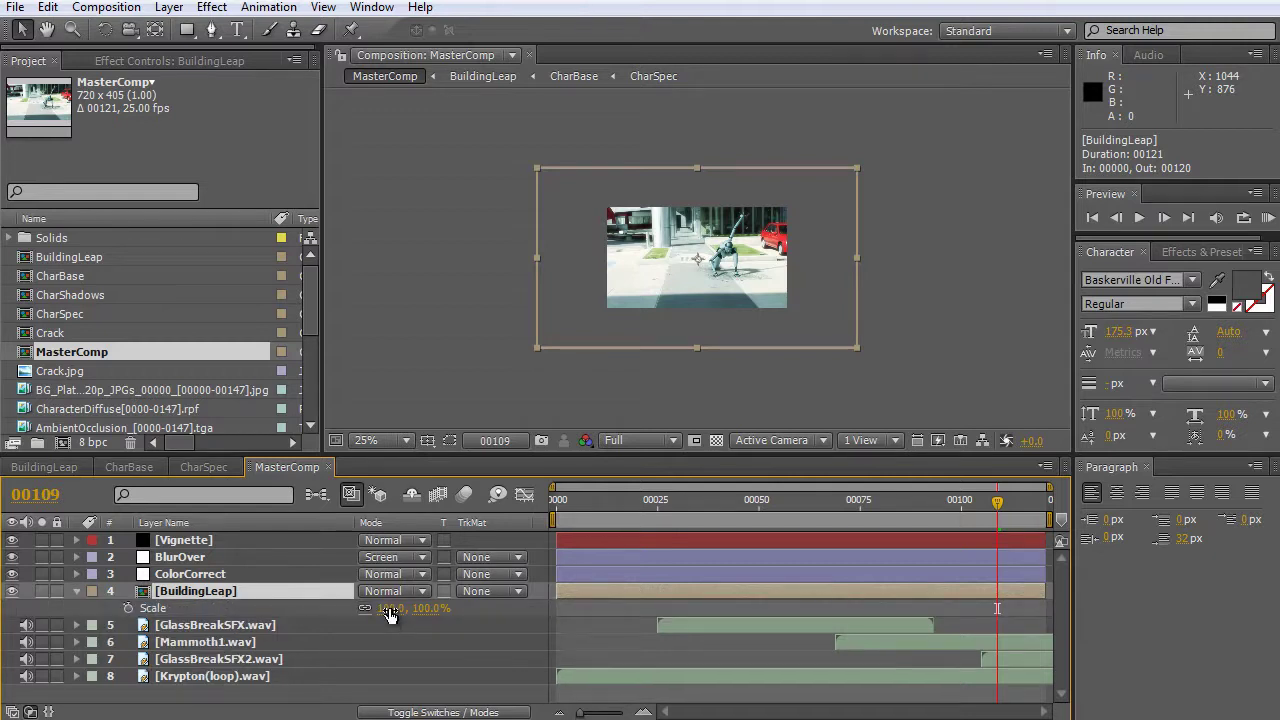
drag(390, 615, 350, 611)
right_click(285, 609)
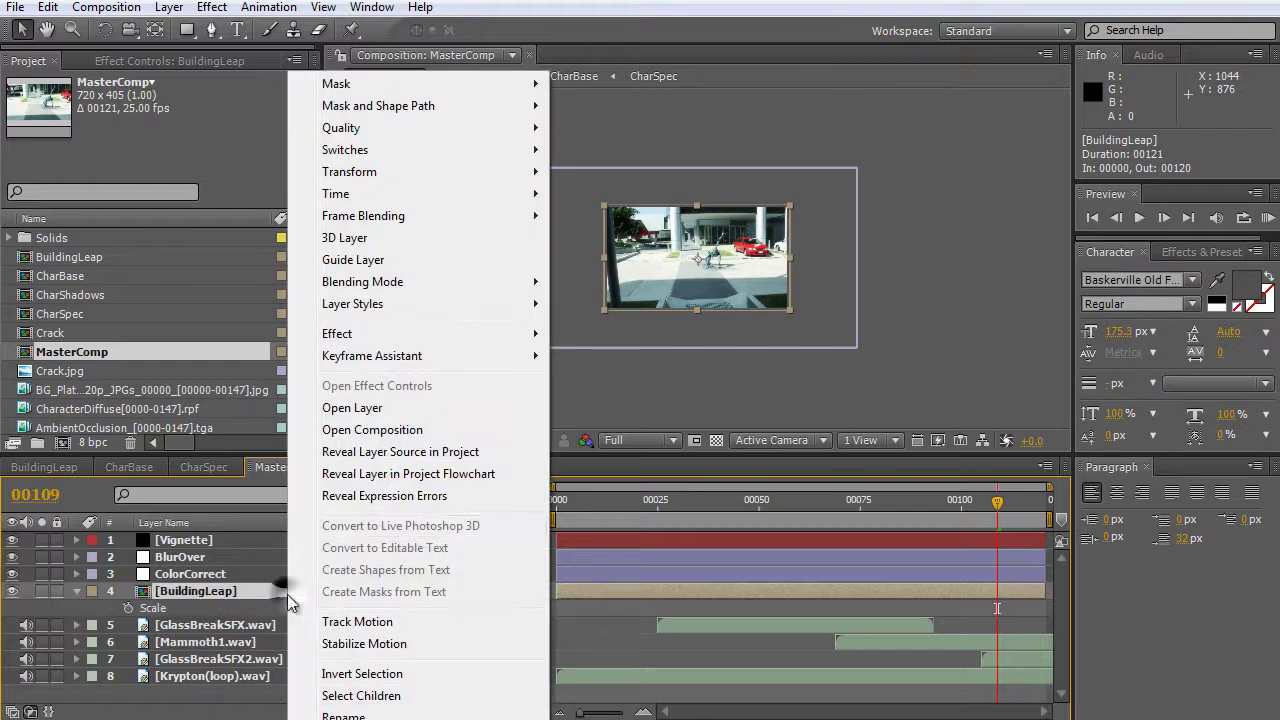
mouse_move(396, 184)
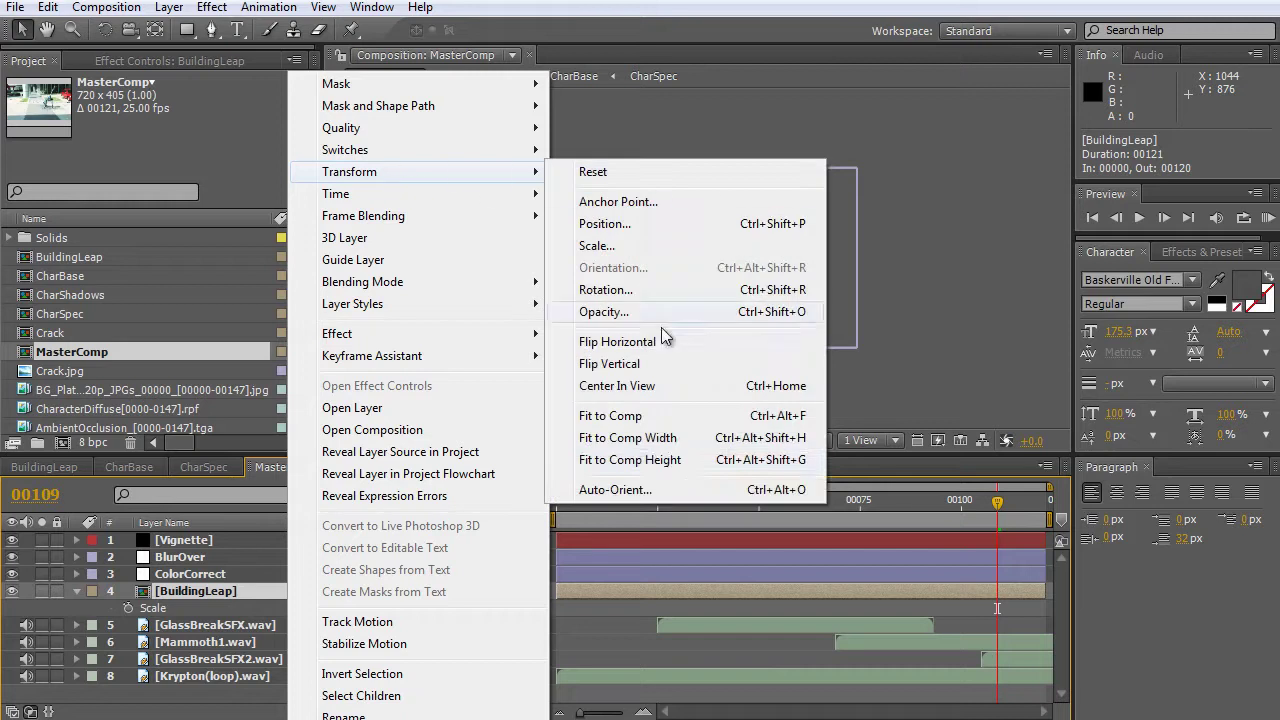
click(655, 425)
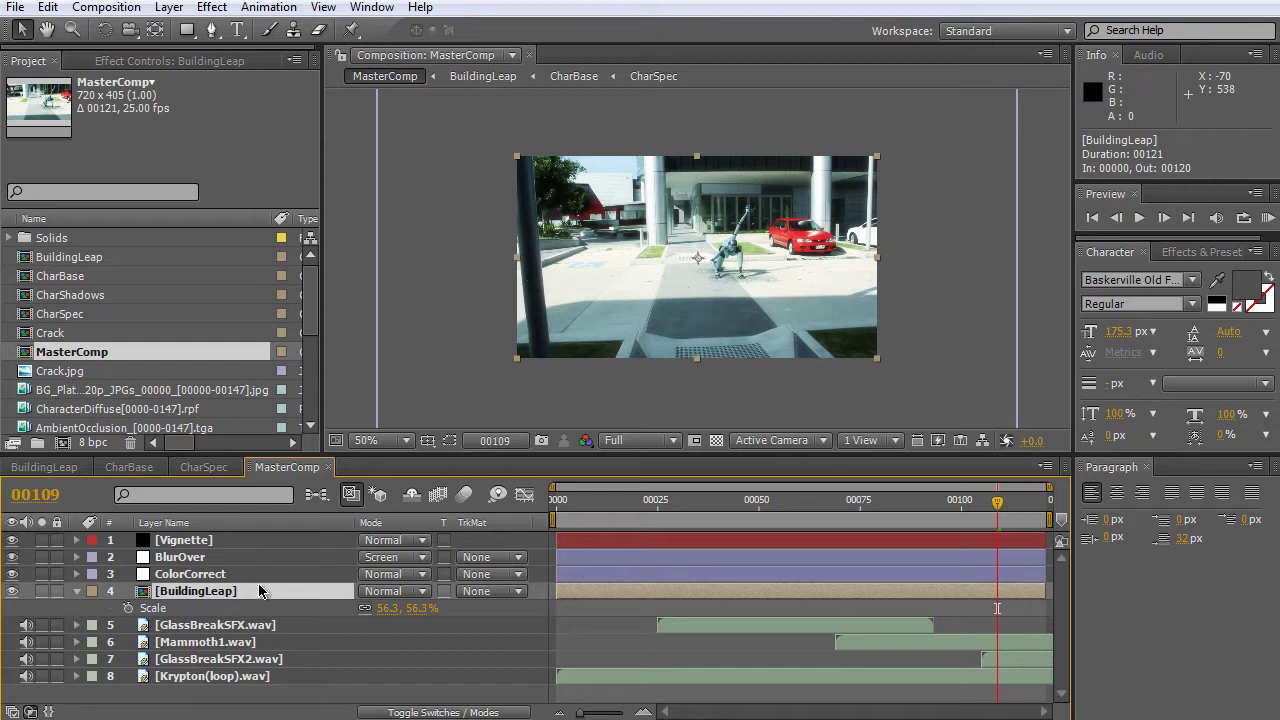
Undo the BuildingLeap layer's scaling and MasterComp's frame size change.
key(ctrl+z)
key(ctrl+z)
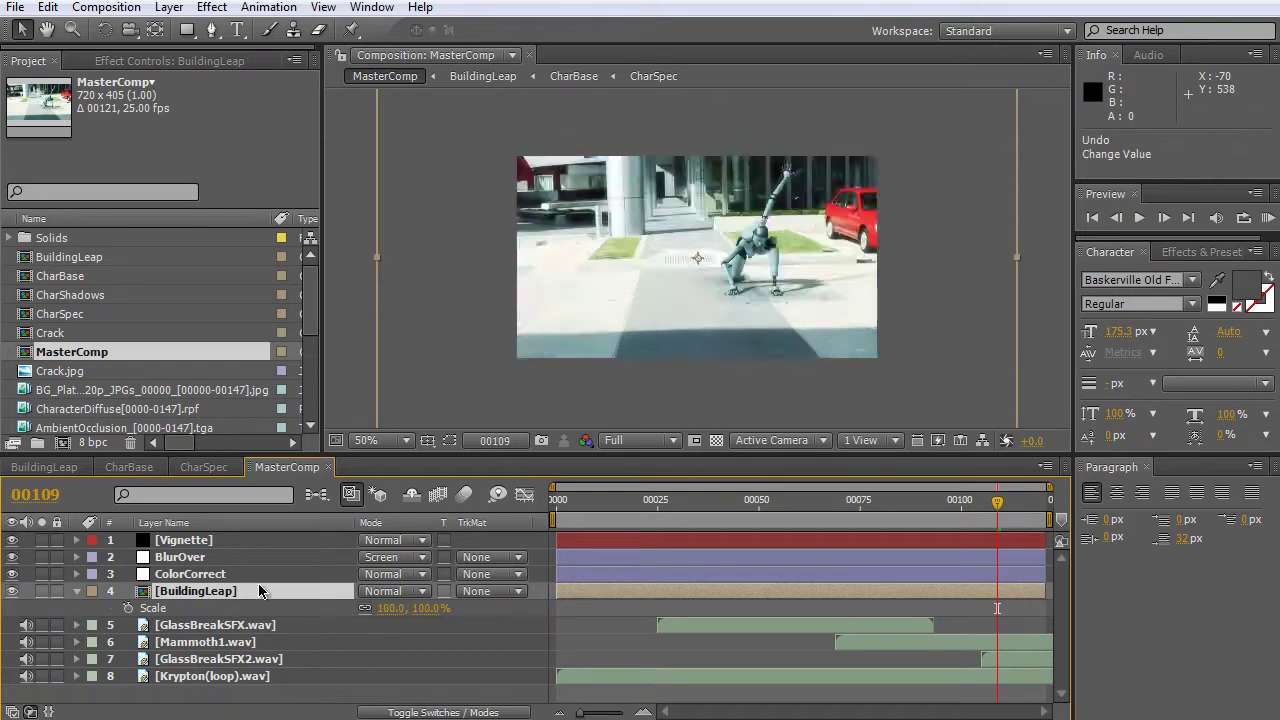
key(ctrl+z)
scroll(697, 258, down, 2)
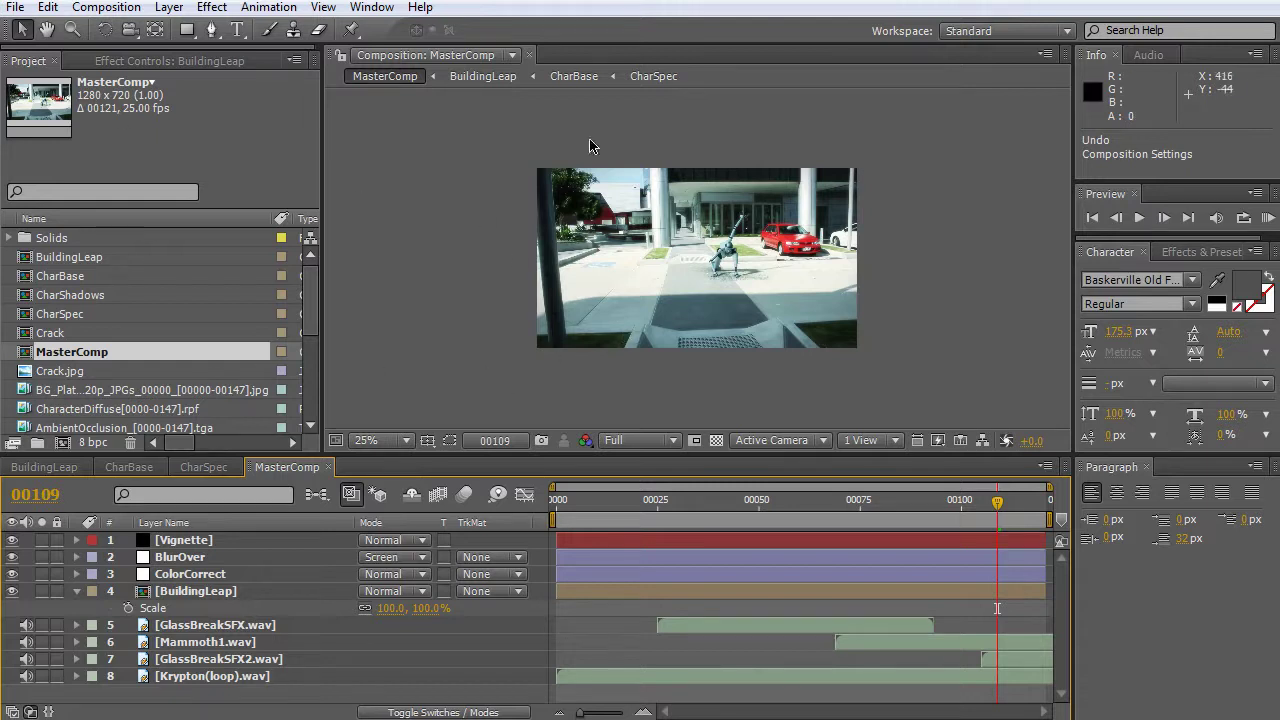
Run the Scale Composition script on MasterComp with a new comp width of 720, keeping its dialog clear of the image.
click(15, 8)
mouse_move(143, 540)
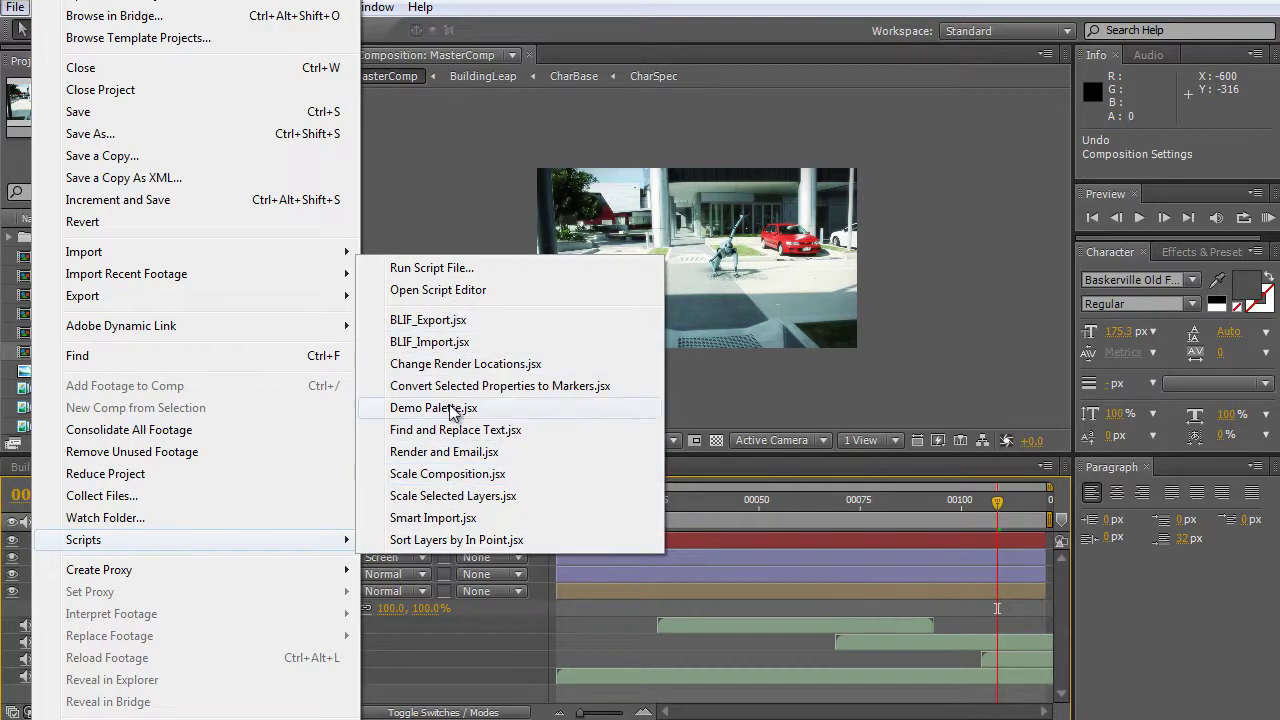
click(463, 476)
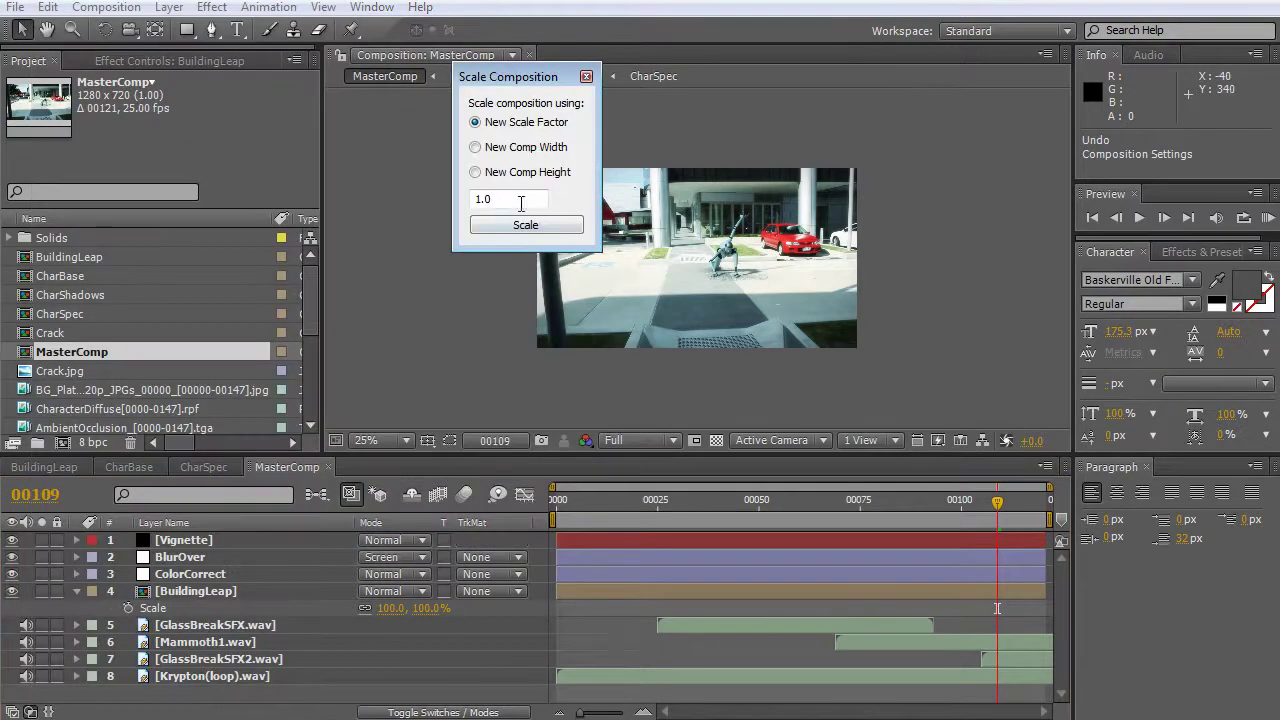
drag(513, 77, 947, 224)
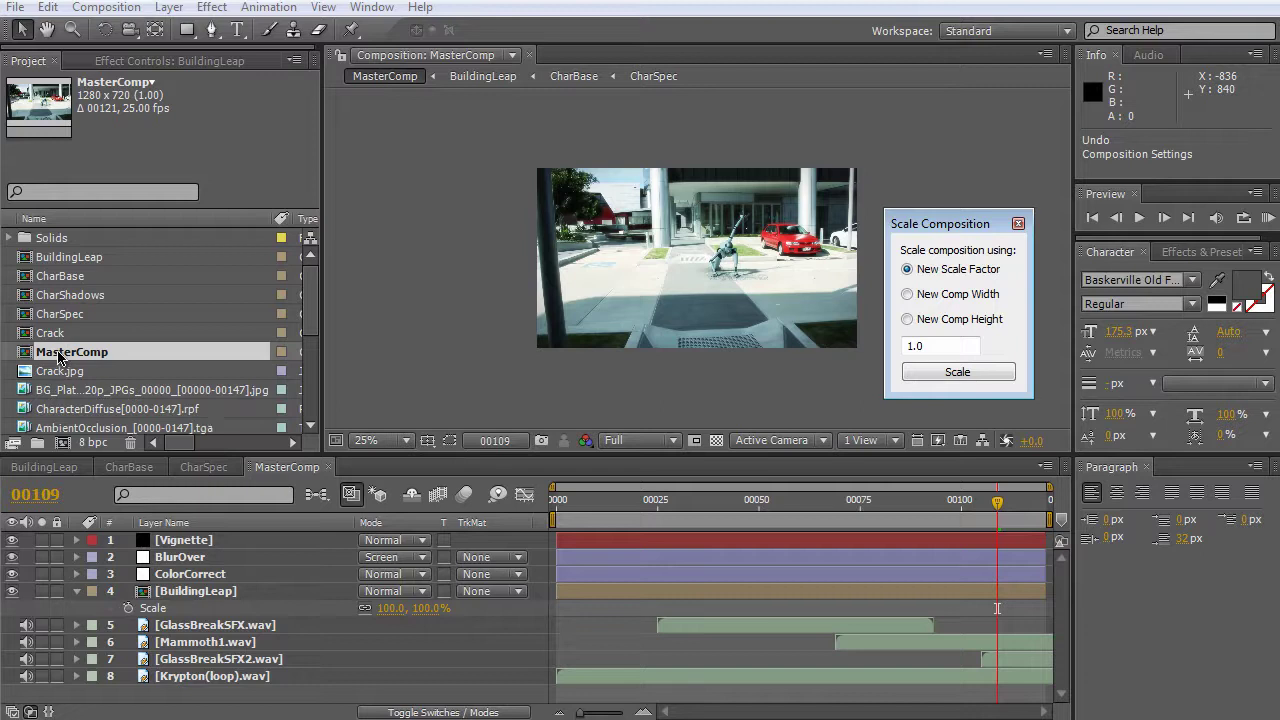
drag(940, 224, 944, 165)
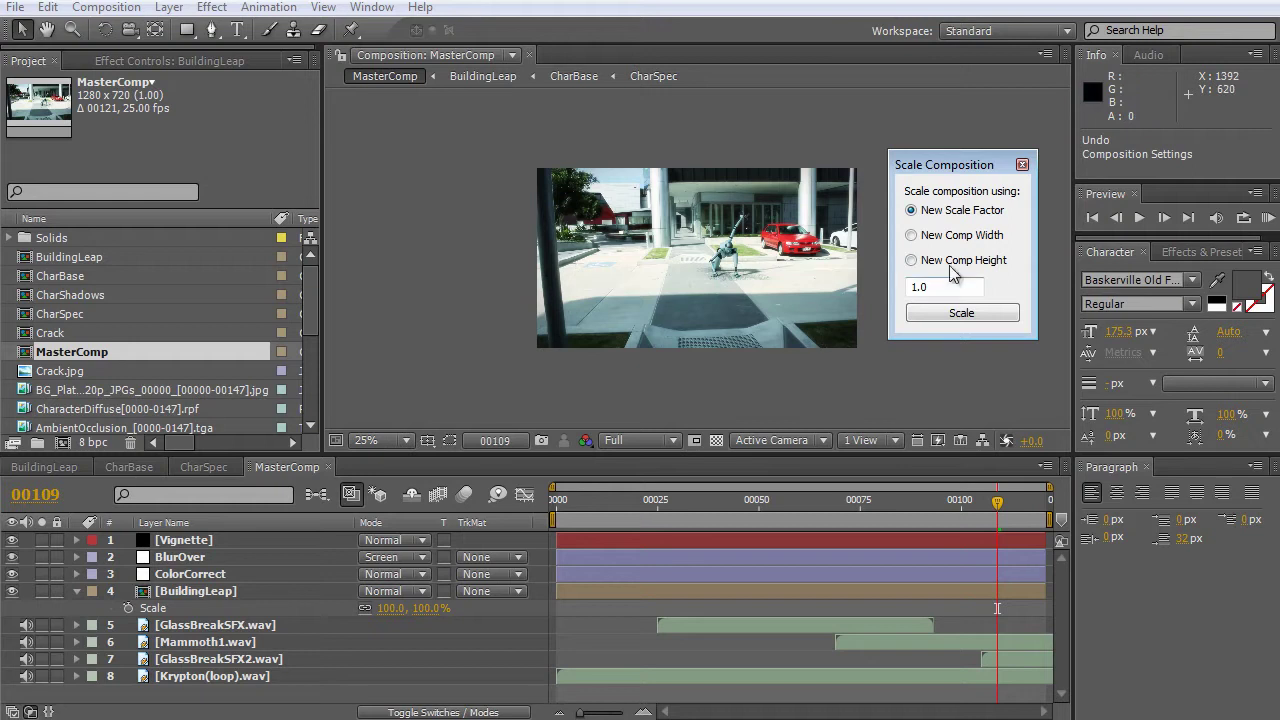
click(913, 236)
key(Tab)
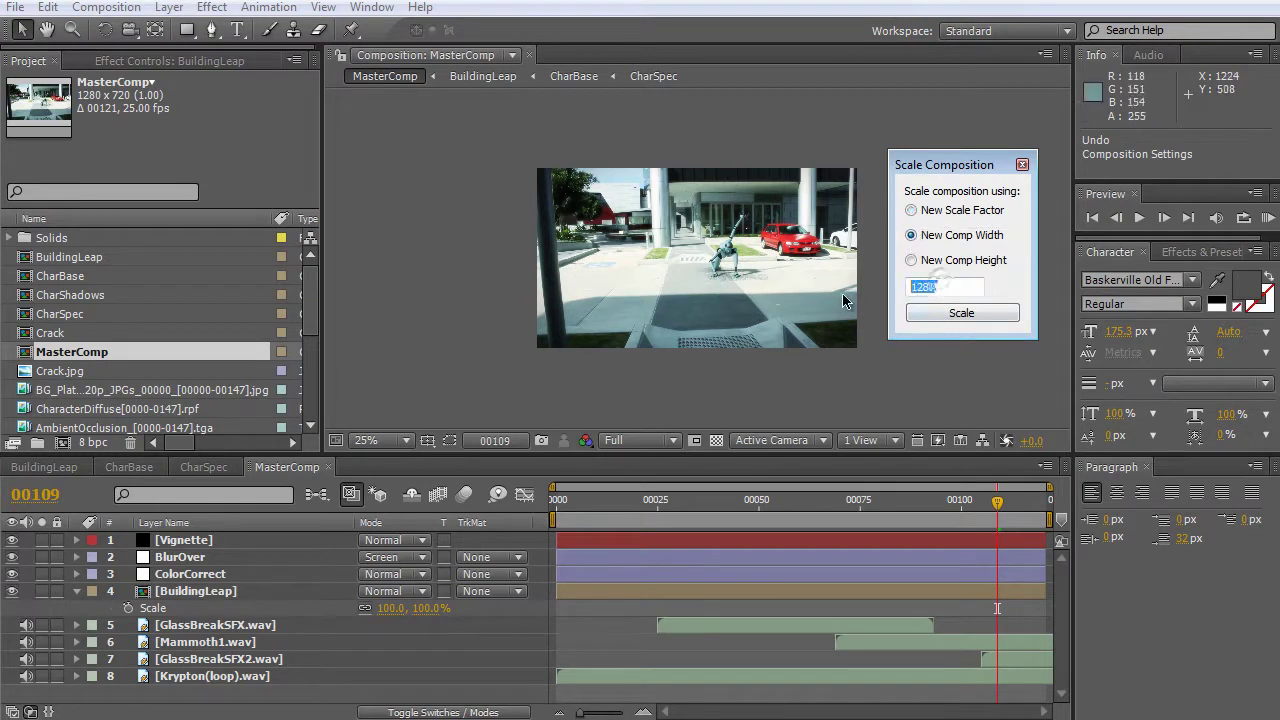
text(720)
click(961, 316)
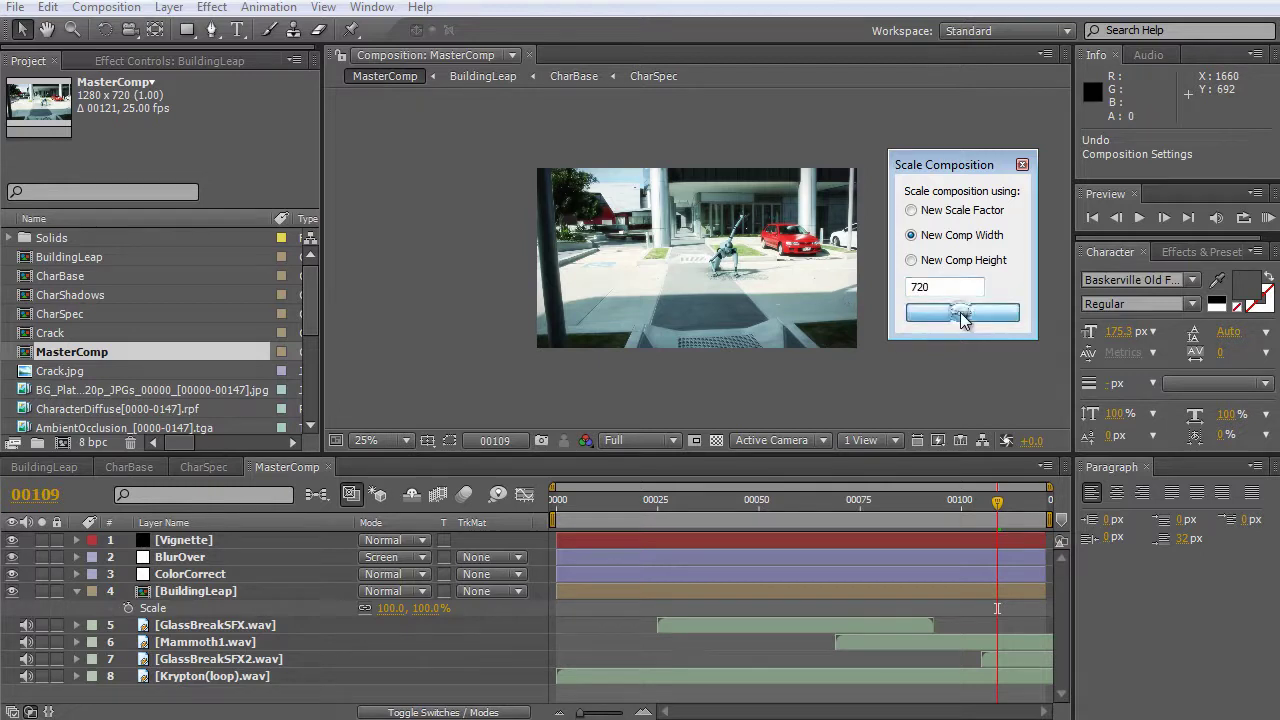
click(1022, 164)
Magnify the composition view to 100% and enlarge its viewing area to examine MasterComp's scaled frame.
key(period)
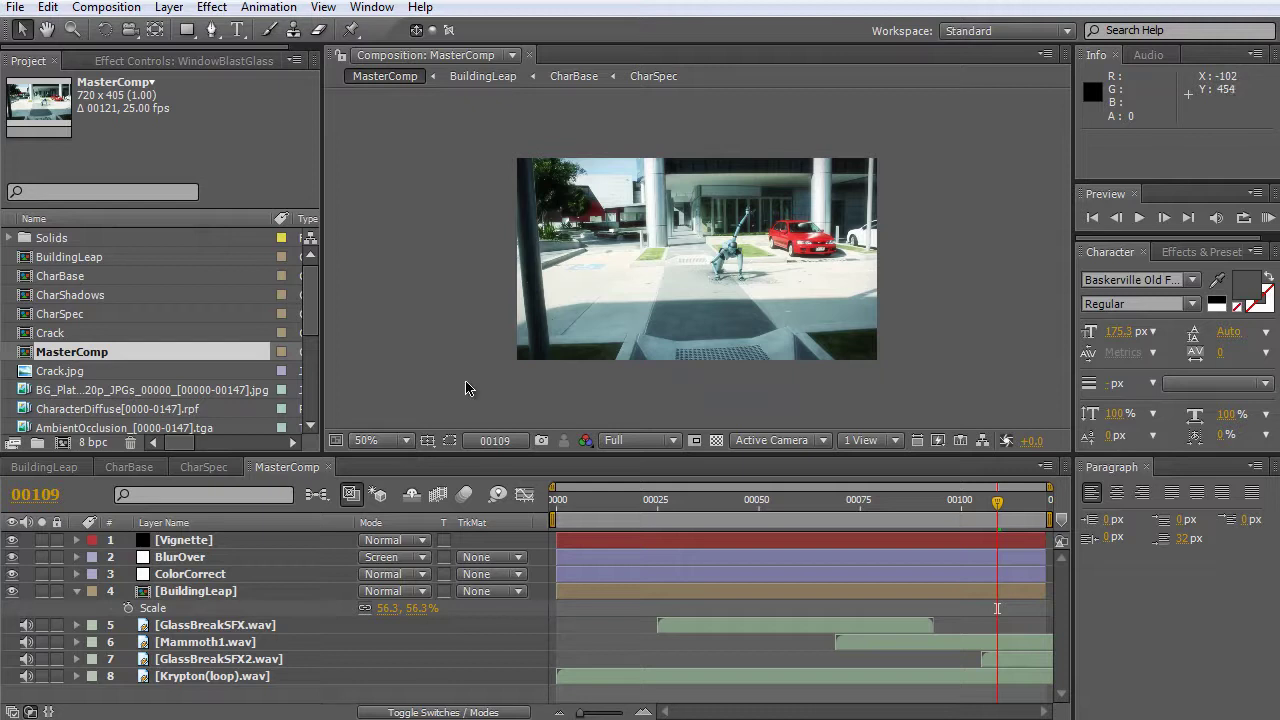
key(period)
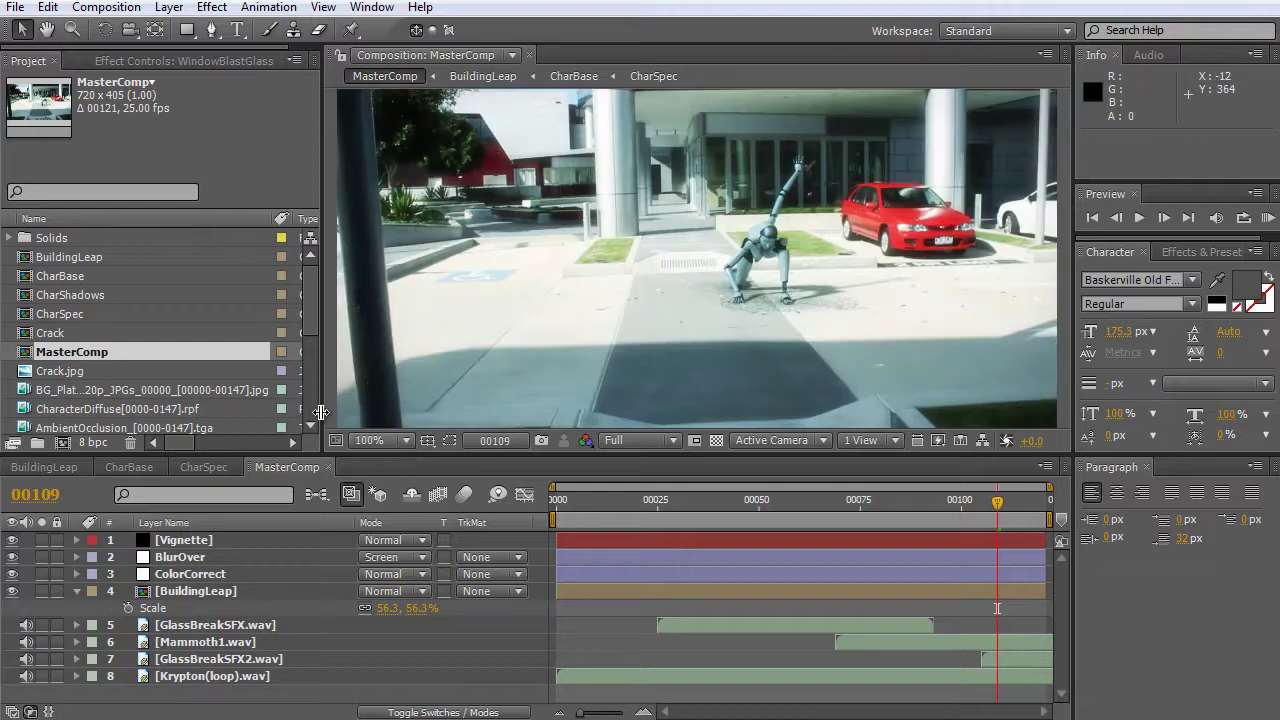
drag(320, 420, 184, 420)
drag(668, 456, 700, 497)
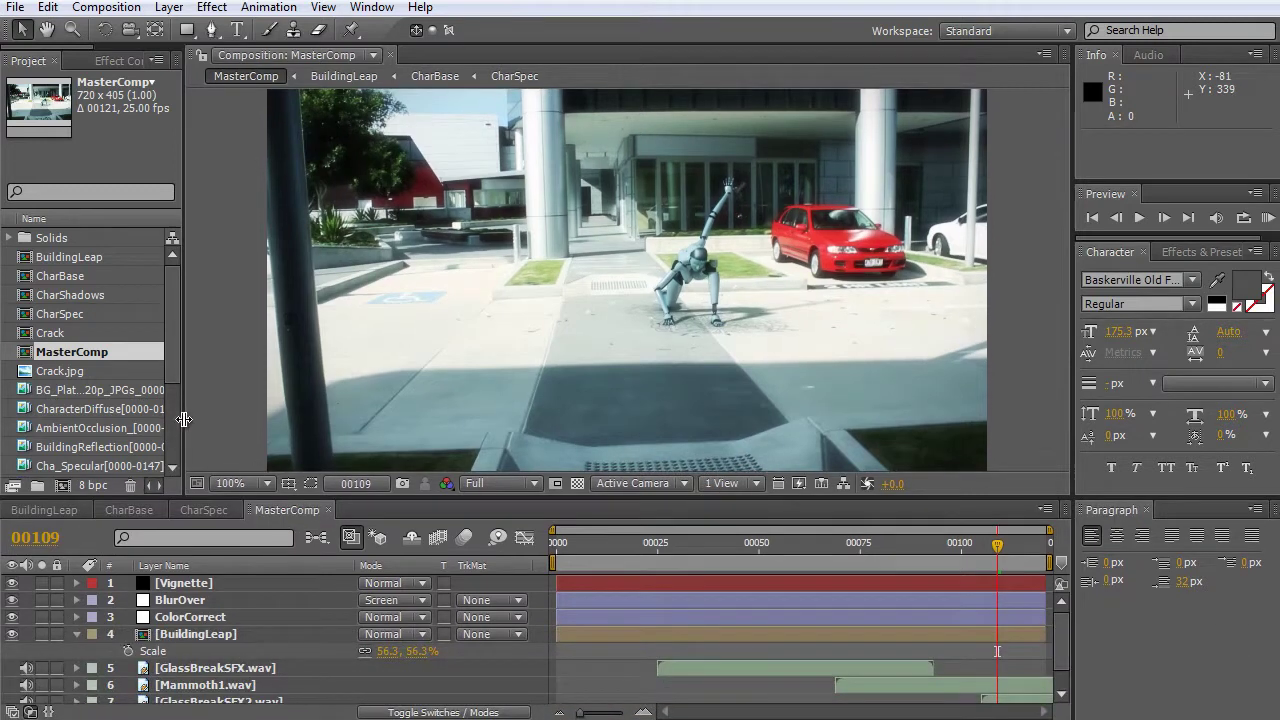
drag(185, 420, 260, 416)
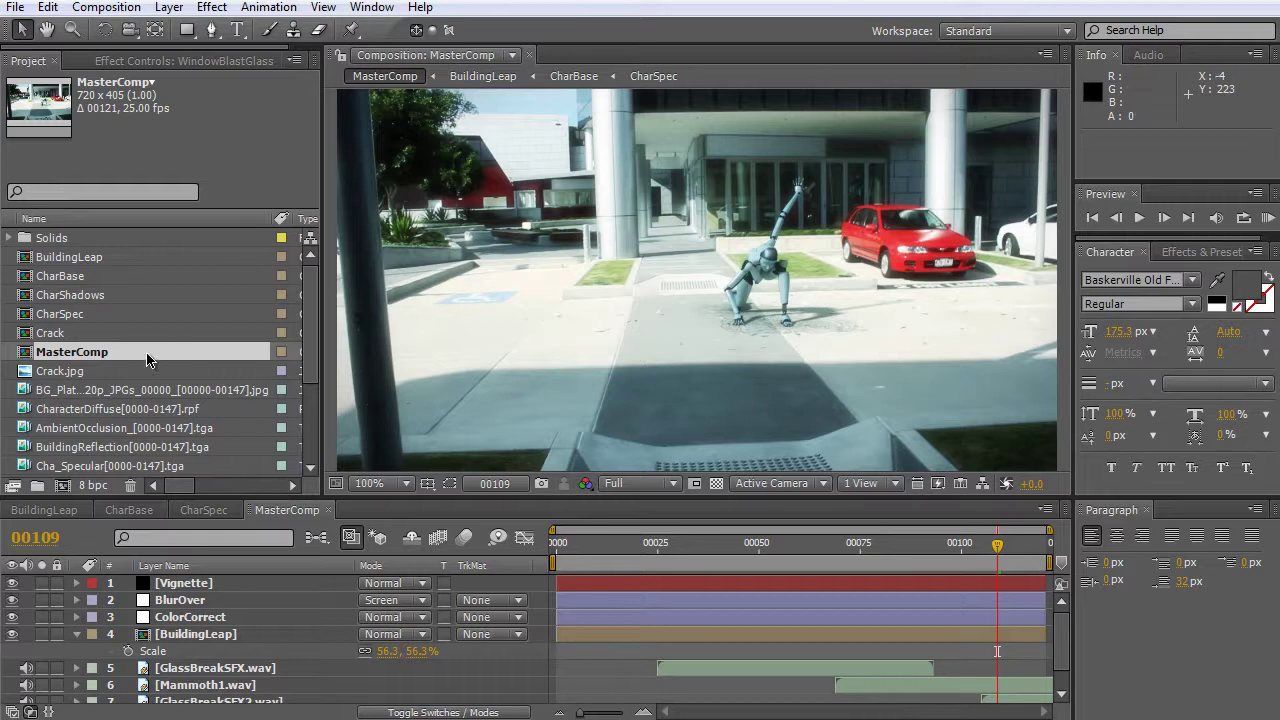
Scale MasterComp back up to a comp width of 1280 with the Scale Composition script, and view the whole frame.
click(14, 7)
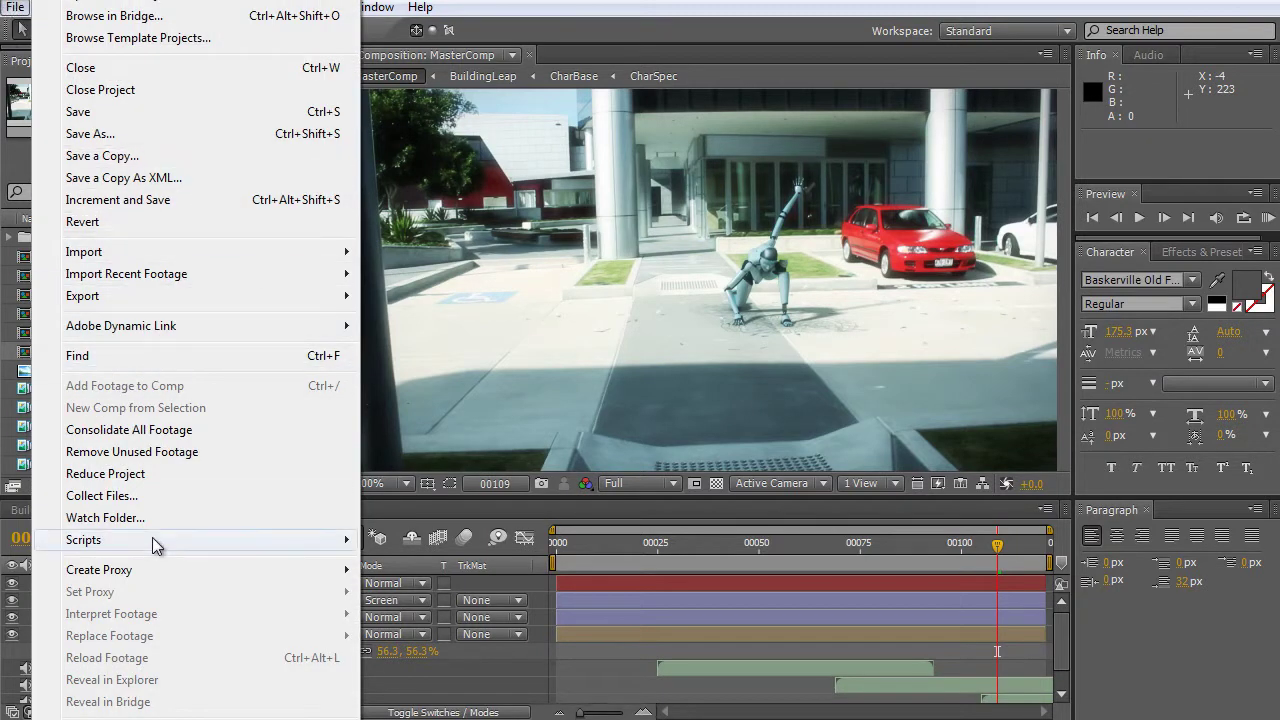
mouse_move(152, 537)
click(505, 478)
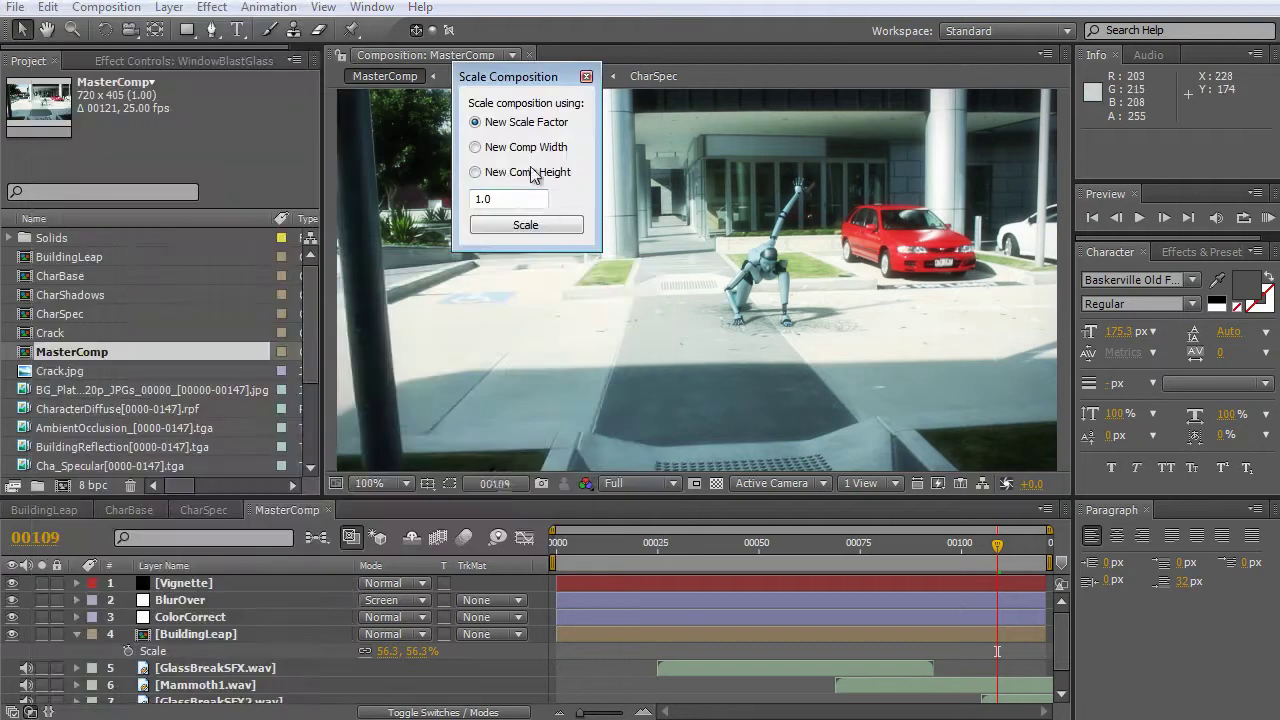
click(477, 148)
drag(510, 198, 456, 201)
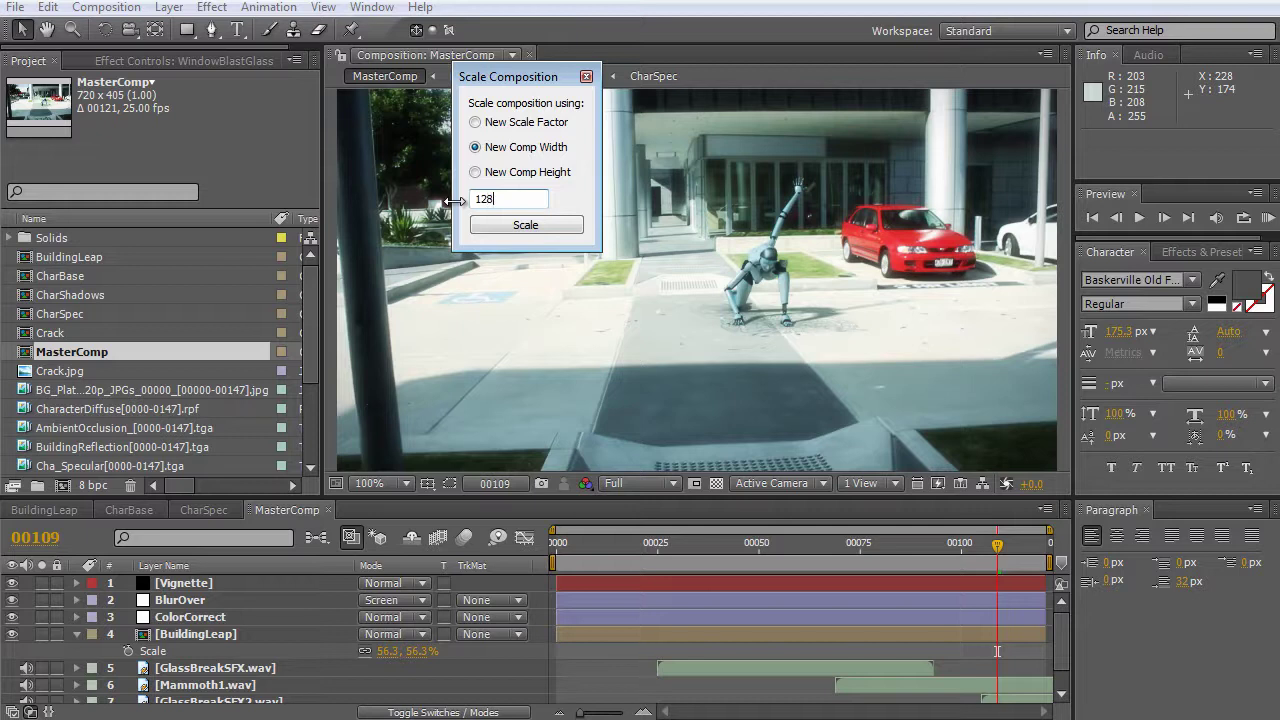
click(526, 225)
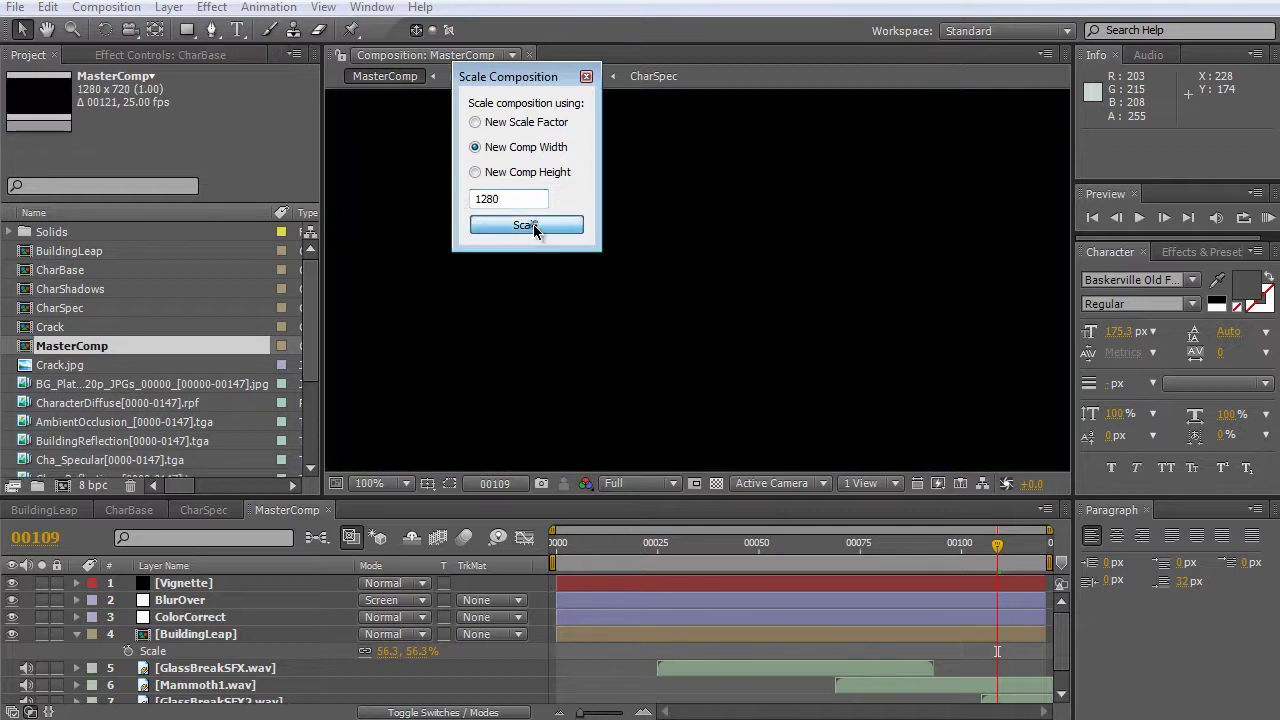
click(588, 79)
scroll(664, 291, down, 4)
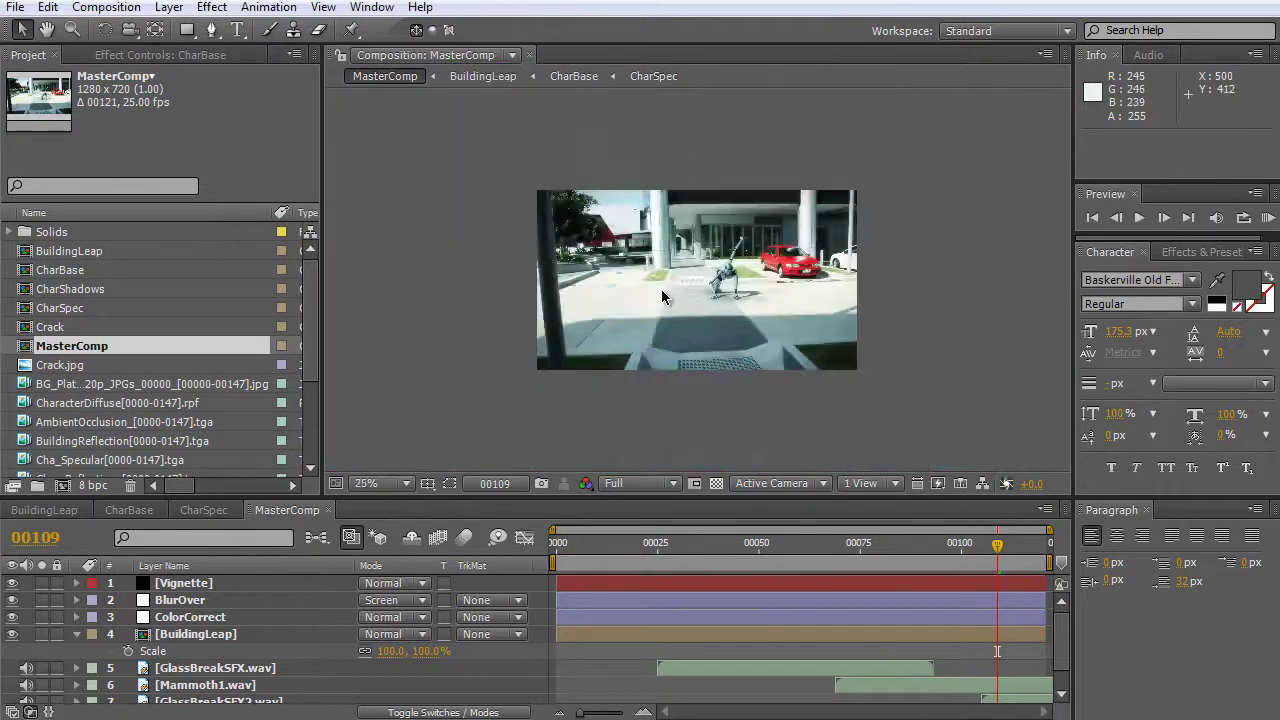
scroll(664, 291, up, 2)
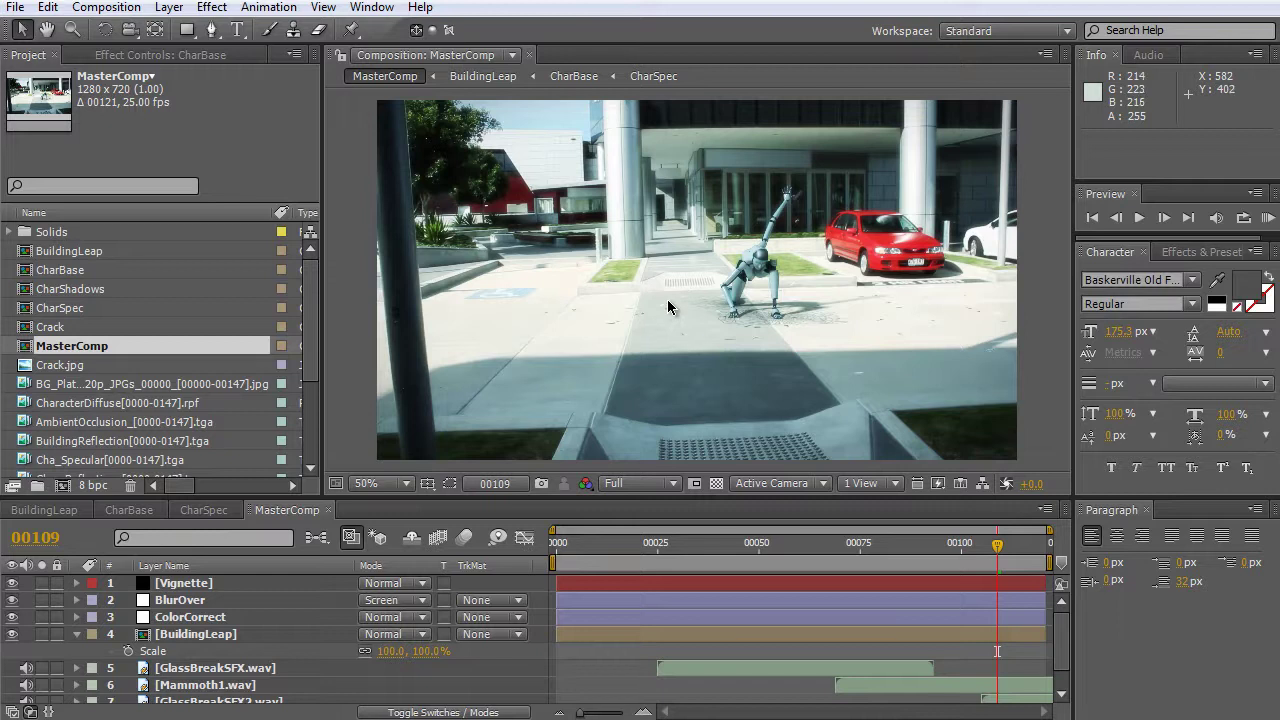
Run the Scale Composition script again to scale MasterComp to a new comp width of 720.
click(15, 7)
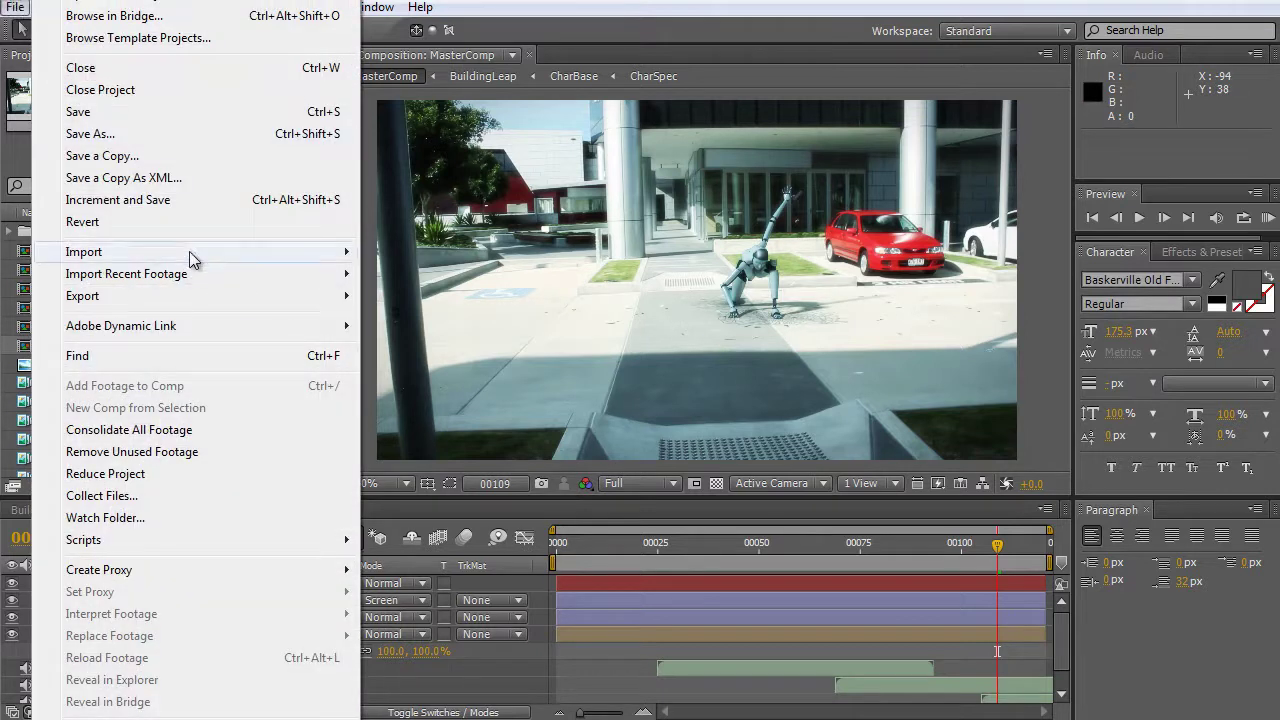
click(498, 1)
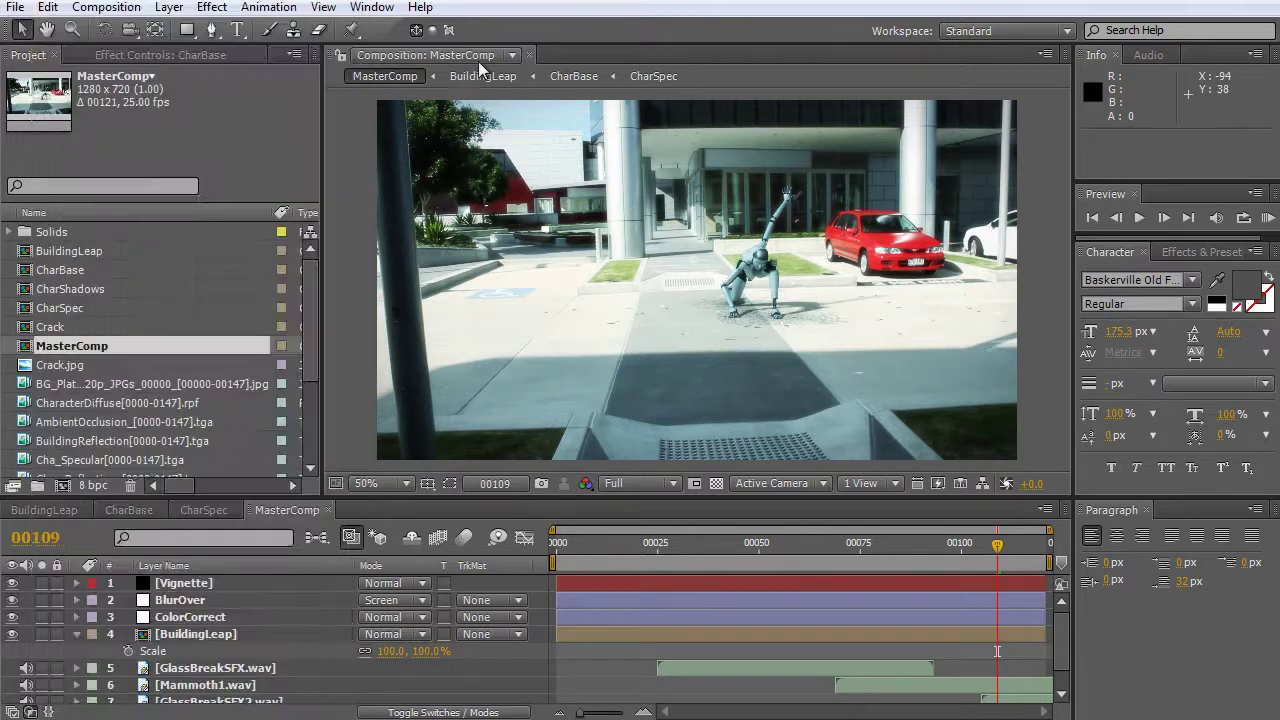
click(15, 7)
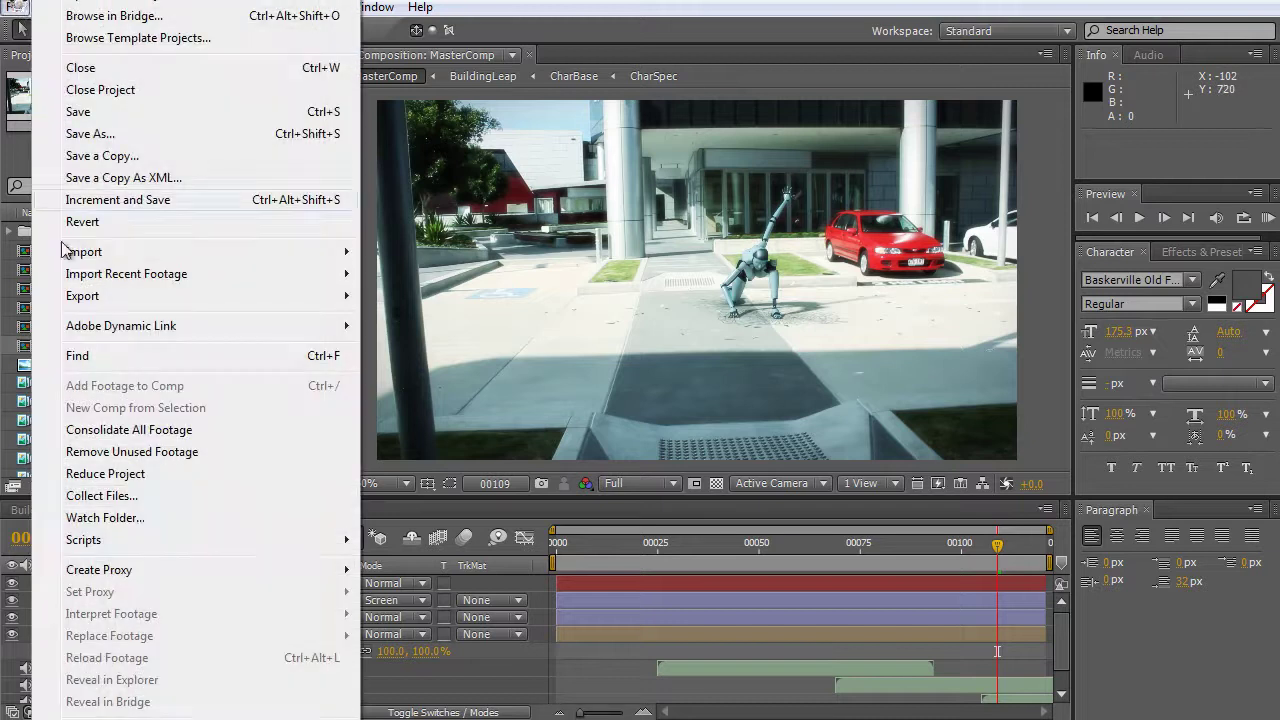
mouse_move(152, 541)
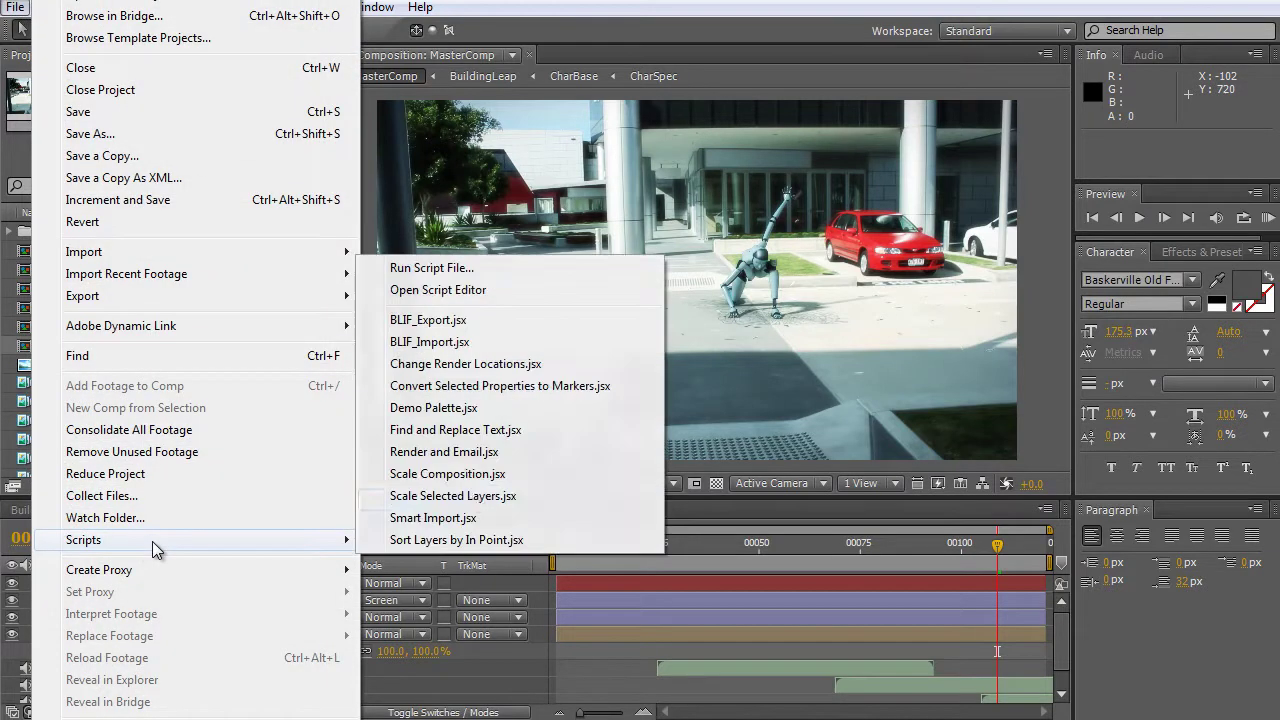
click(474, 474)
drag(528, 77, 803, 152)
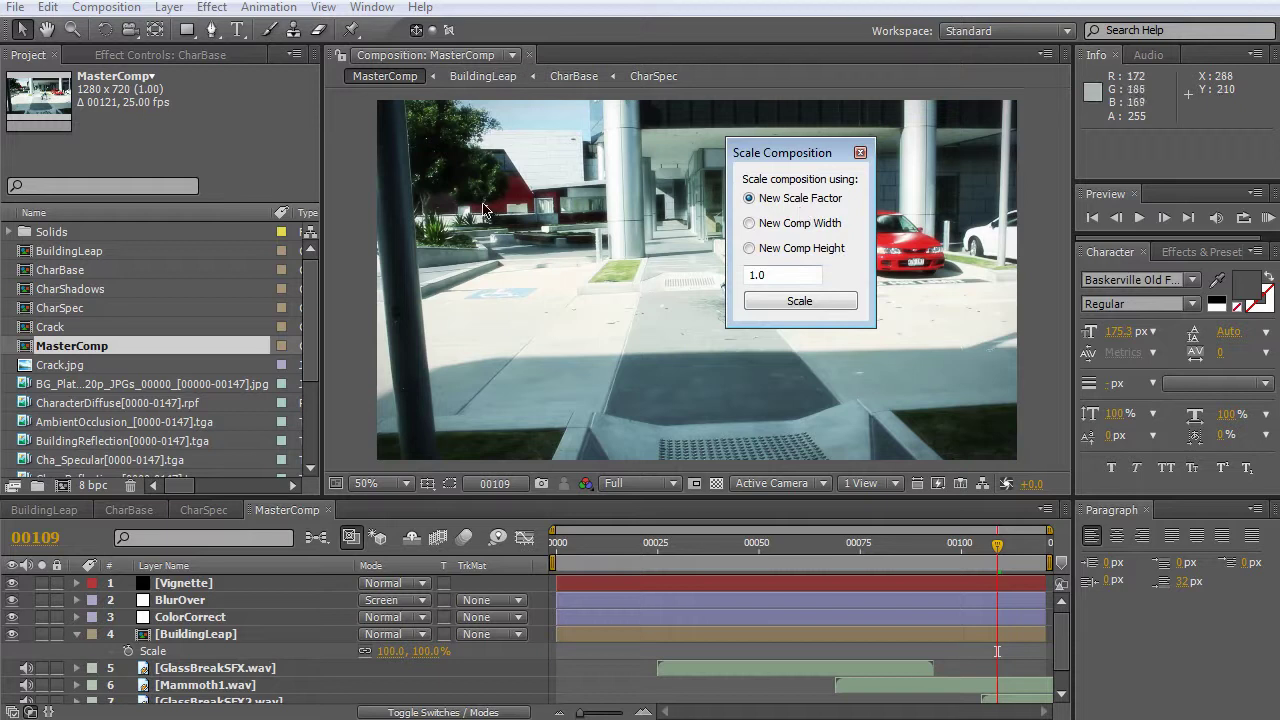
click(752, 222)
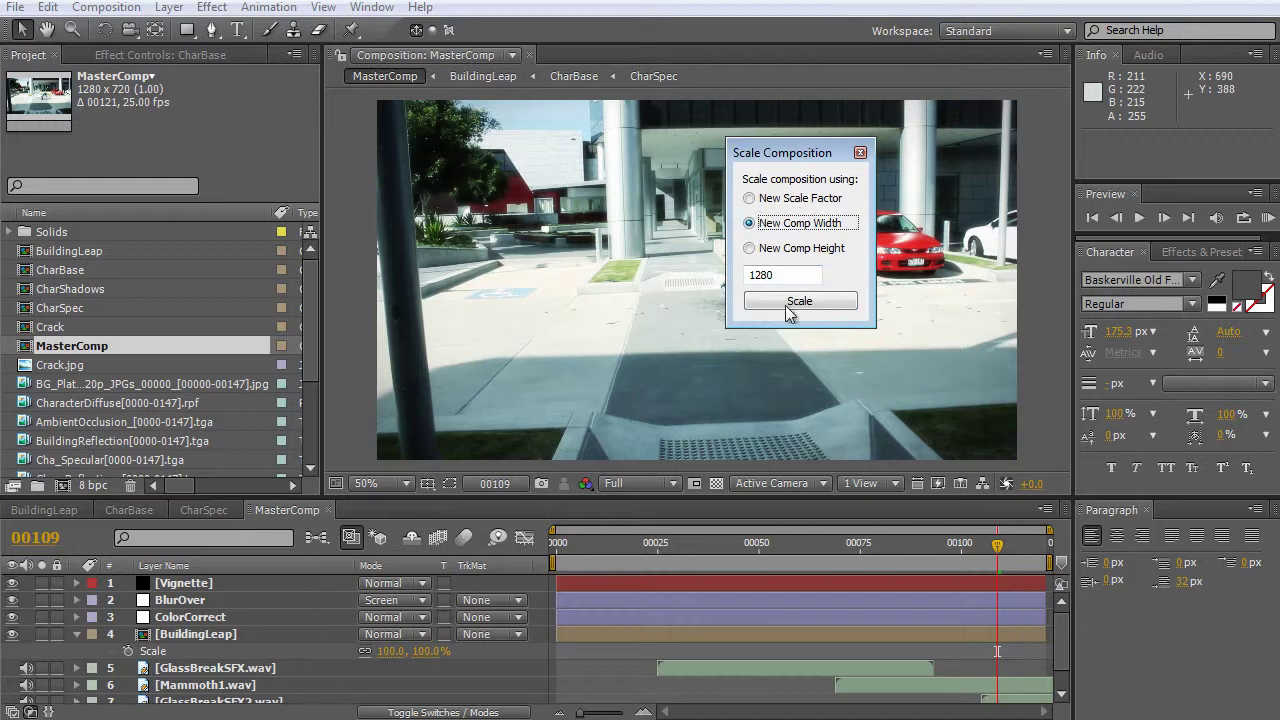
drag(774, 275, 714, 274)
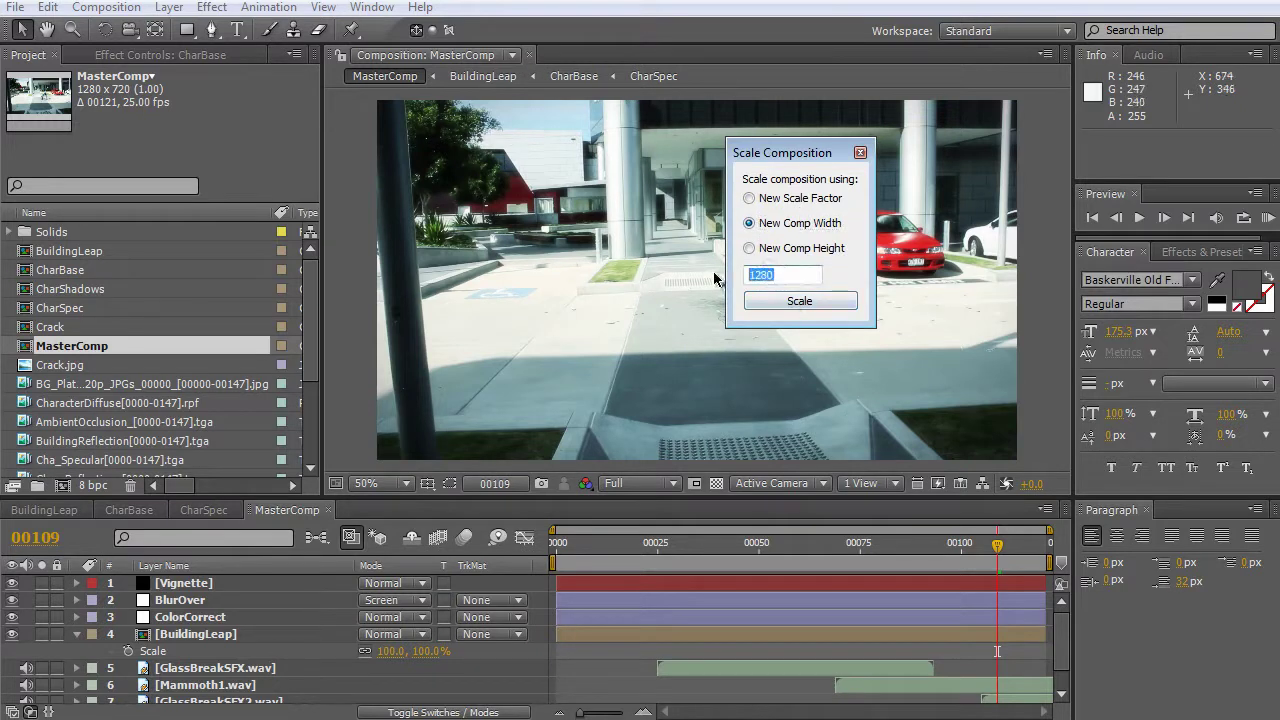
text(720)
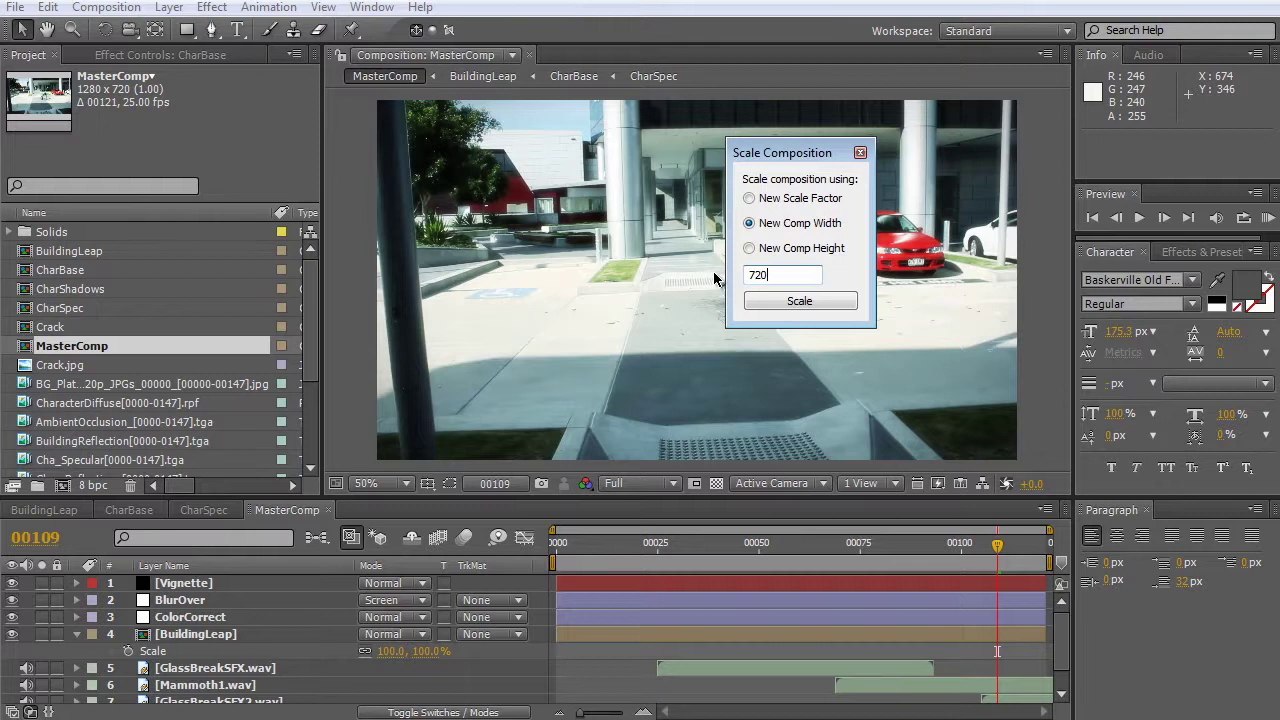
click(790, 300)
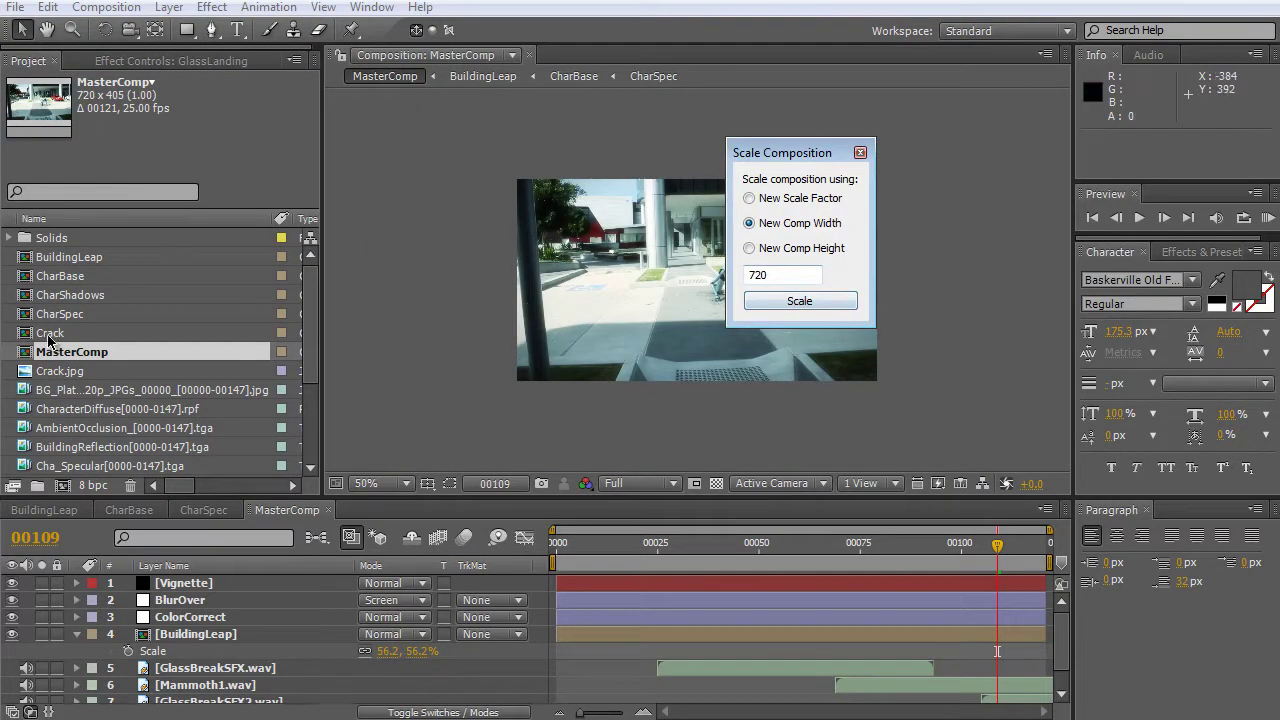
Scale the BuildingLeap composition to a width of 720 as well, close the script dialog, and enlarge the timeline area.
click(62, 260)
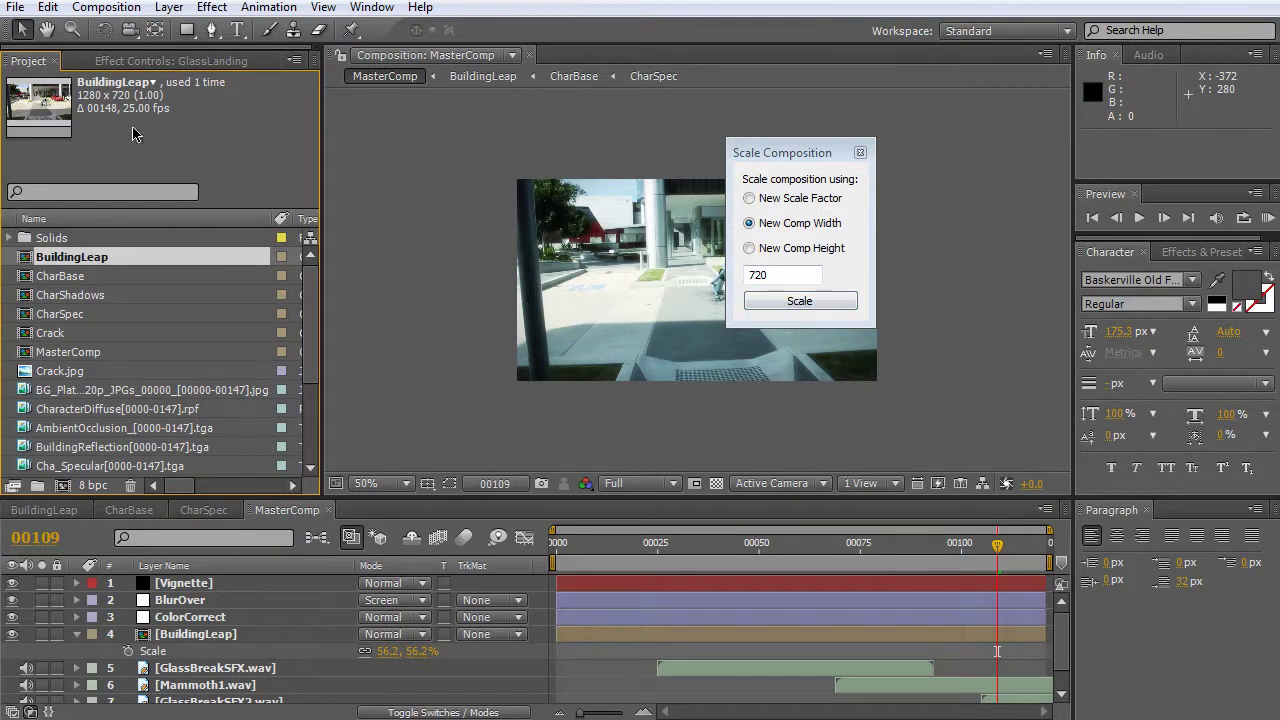
click(800, 309)
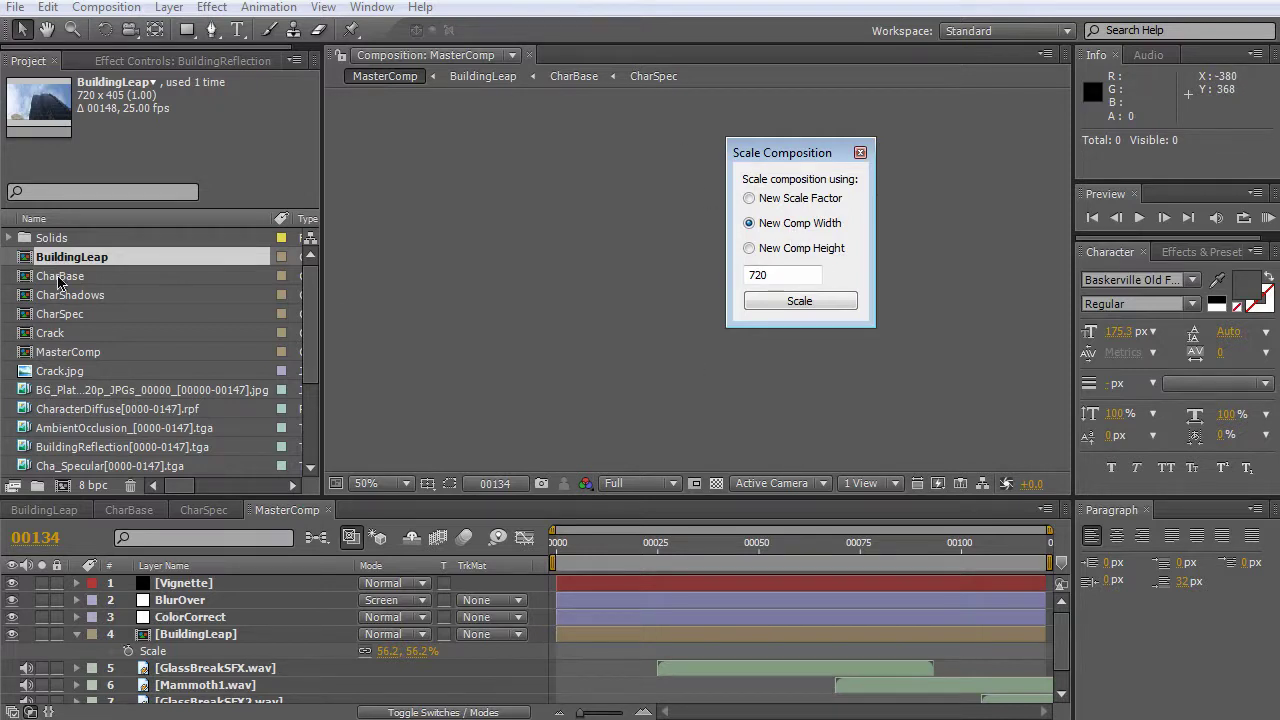
click(860, 154)
drag(376, 494, 350, 354)
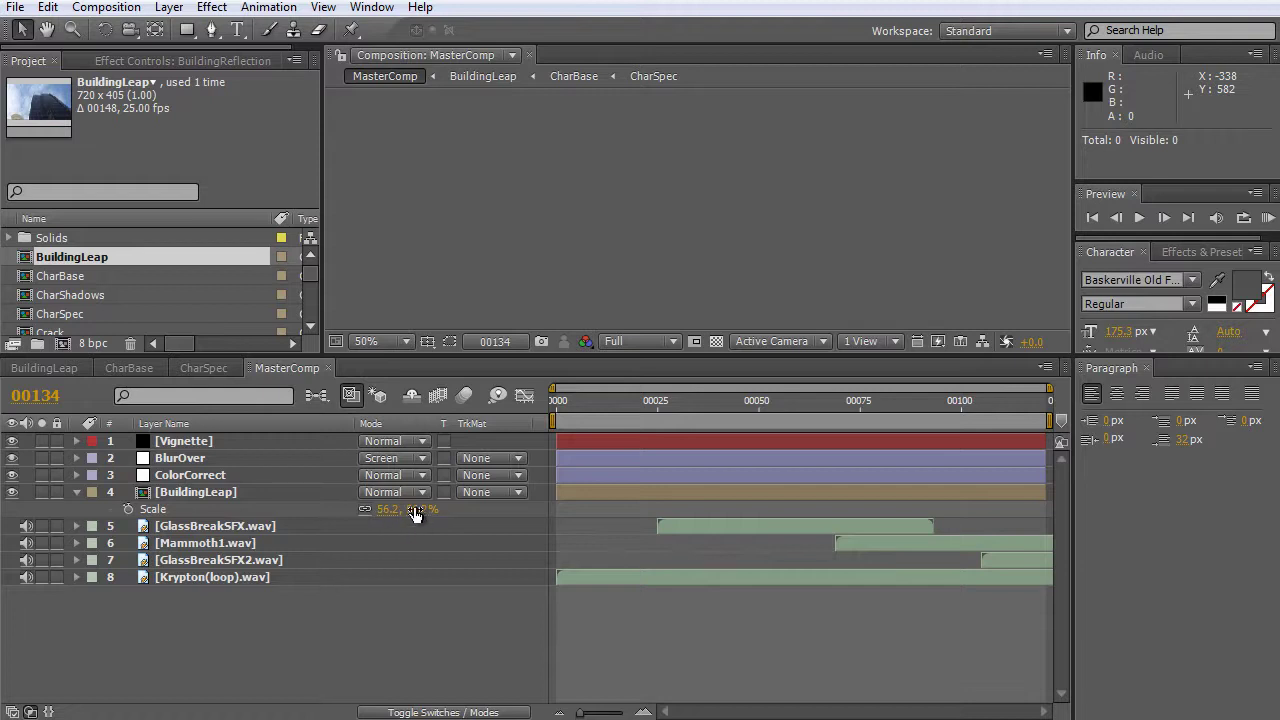
Examine the Scale values of the Vignette, BlurOver, ColorCorrect and BuildingLeap layers together, collapse the properties, and deselect the layers.
click(248, 494)
click(240, 477)
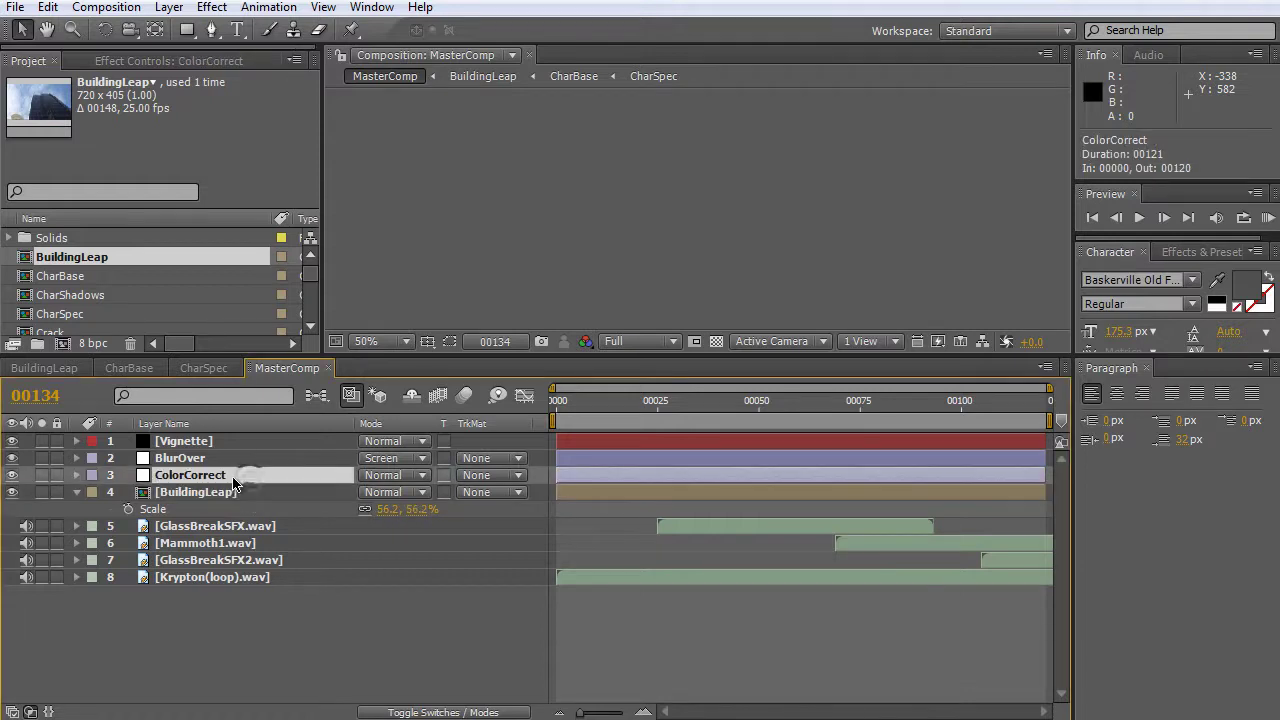
ctrl+click(232, 460)
ctrl+click(226, 443)
ctrl+click(238, 494)
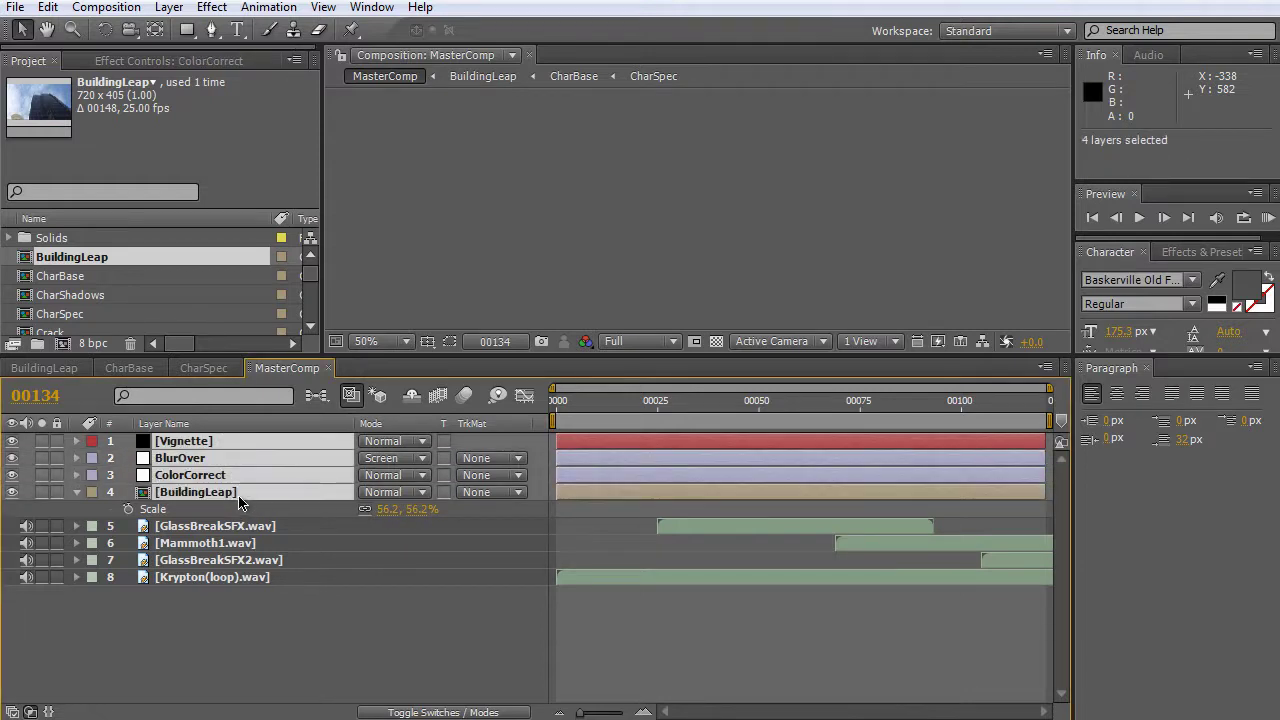
key(s)
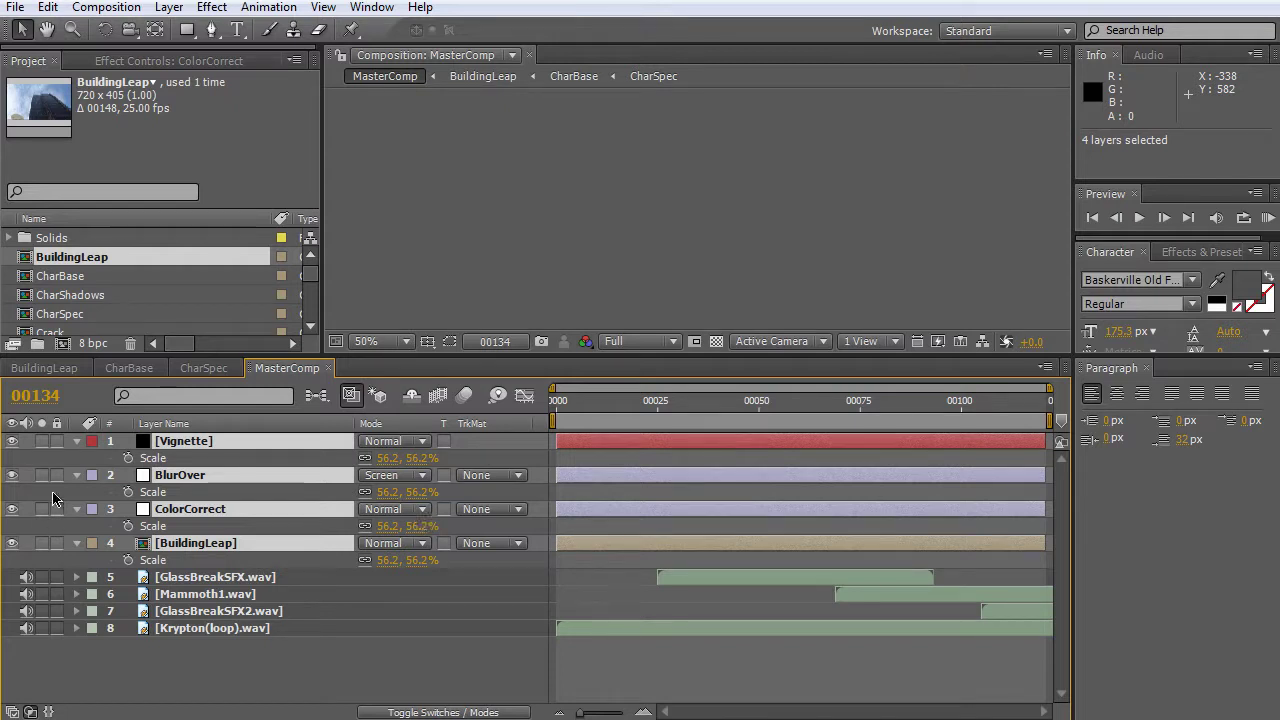
key(s)
click(210, 658)
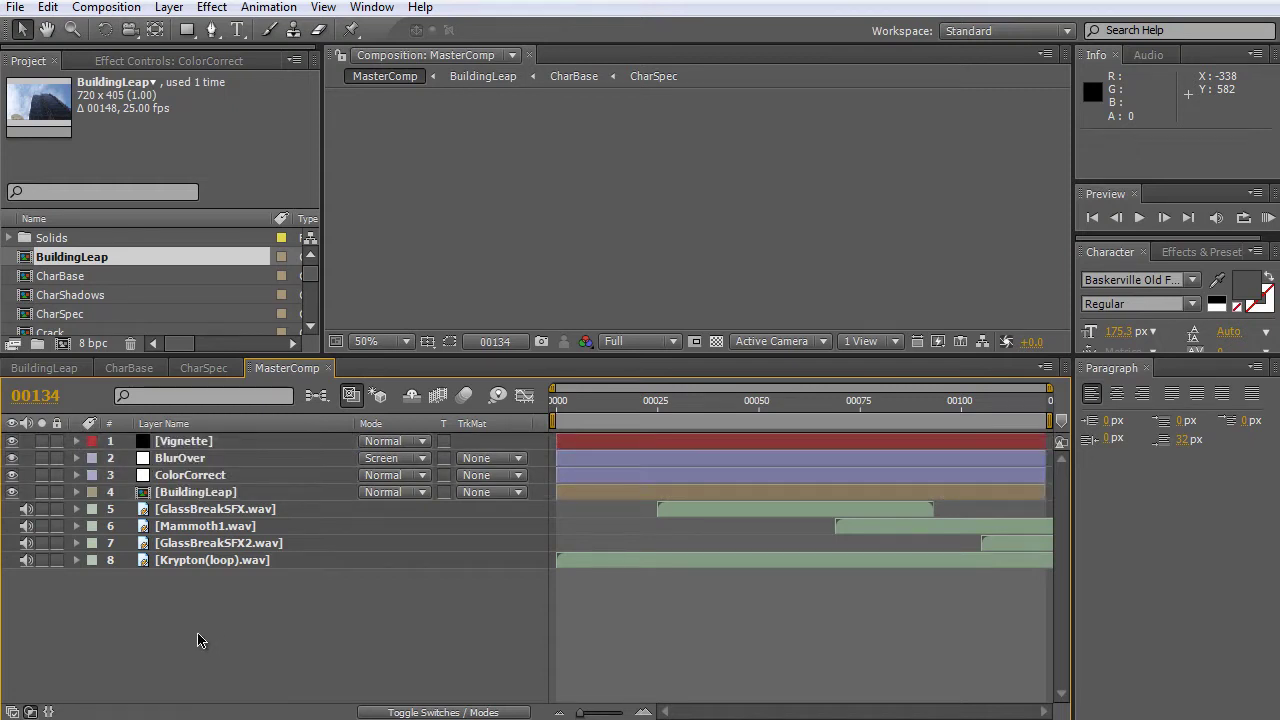
Move MasterComp's current time to frame 23 and on to frame 69 to check the scaled composition image.
click(648, 404)
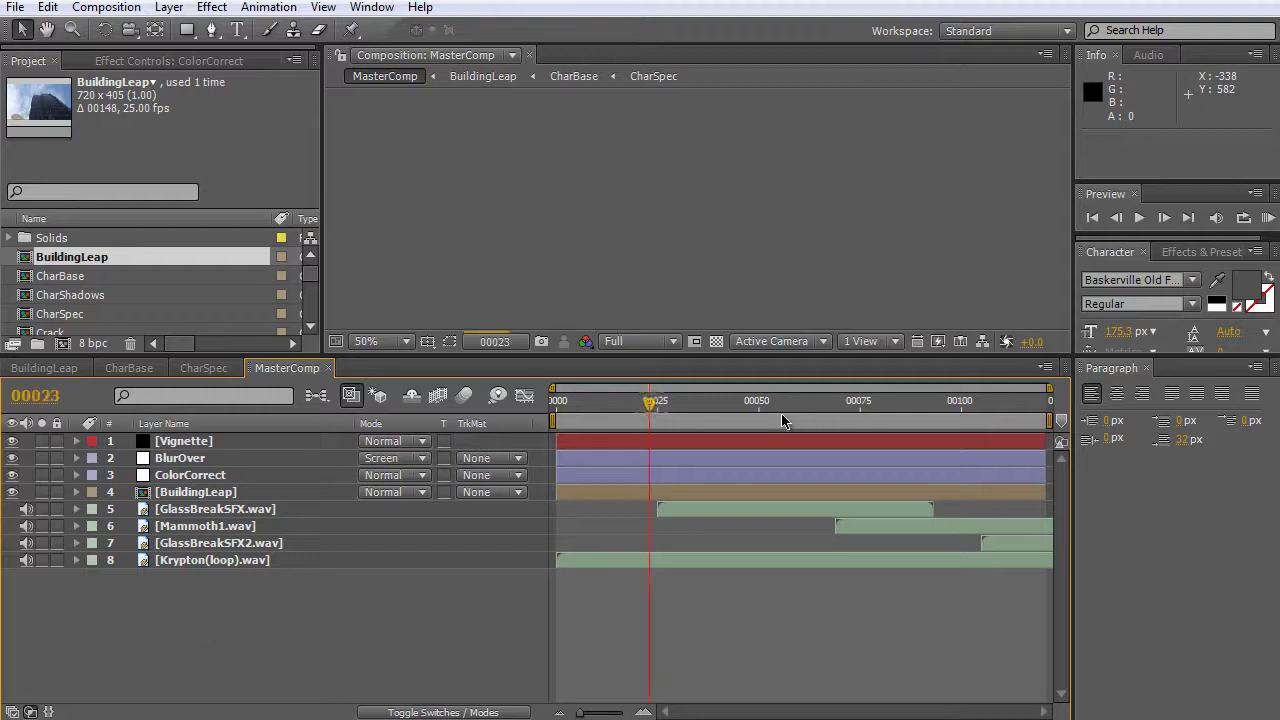
click(832, 404)
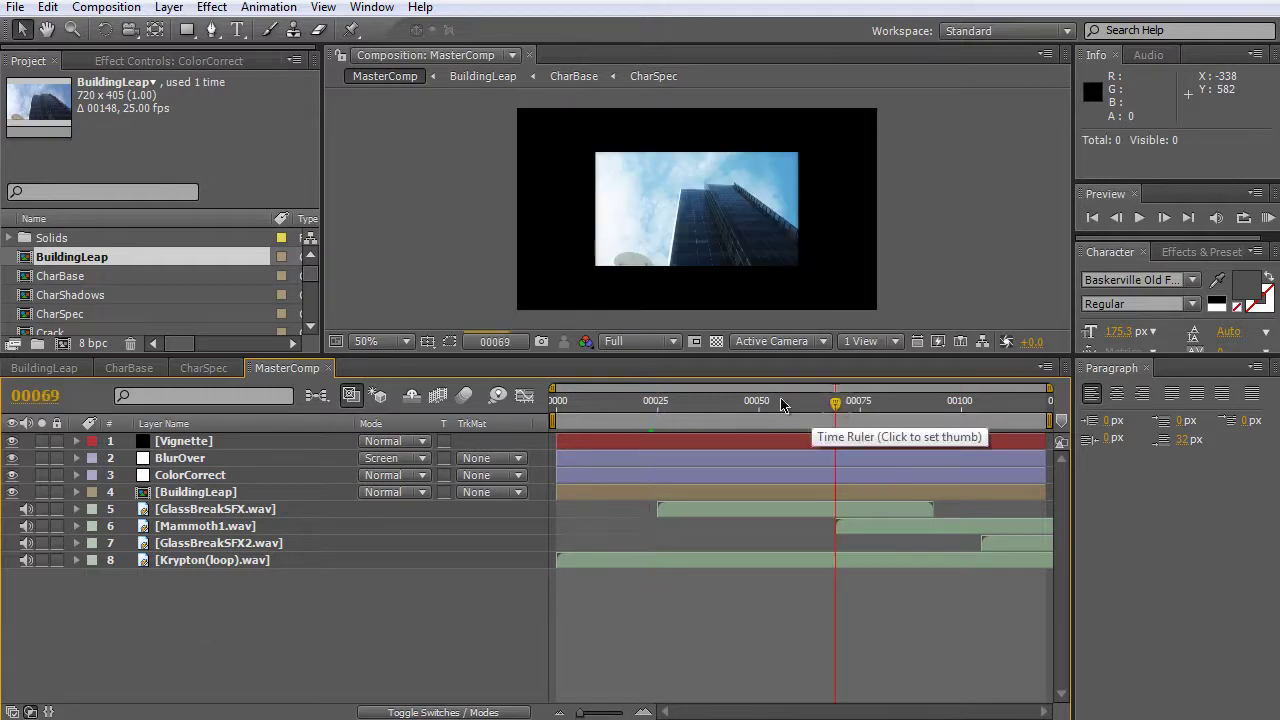